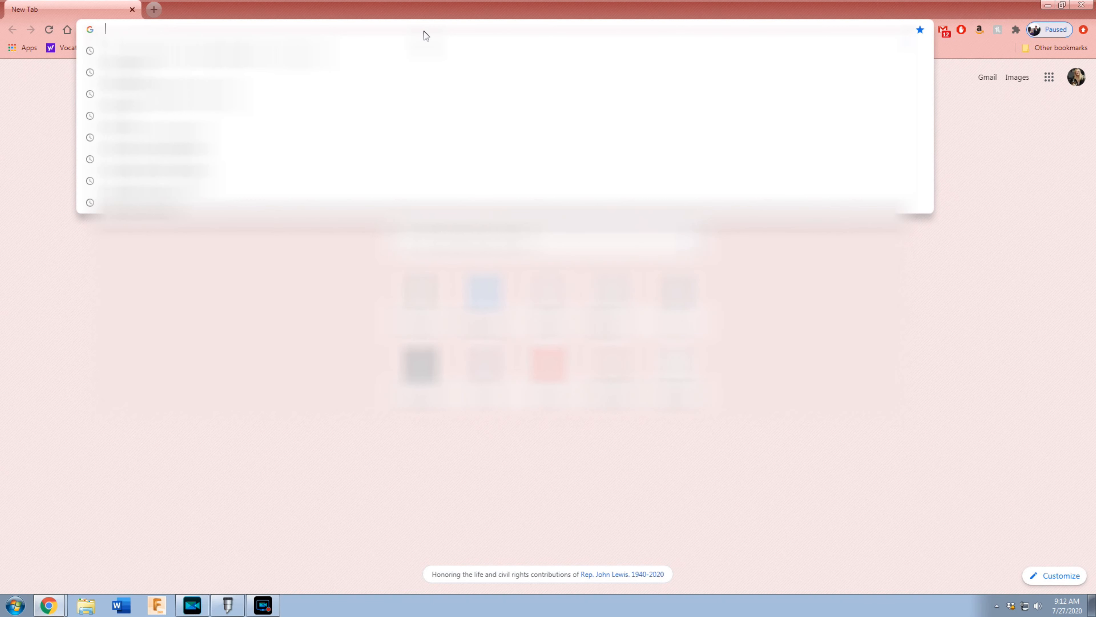
# Step: Search Google for "Orion constellation" and show the image results
pyautogui.write('Orion ')
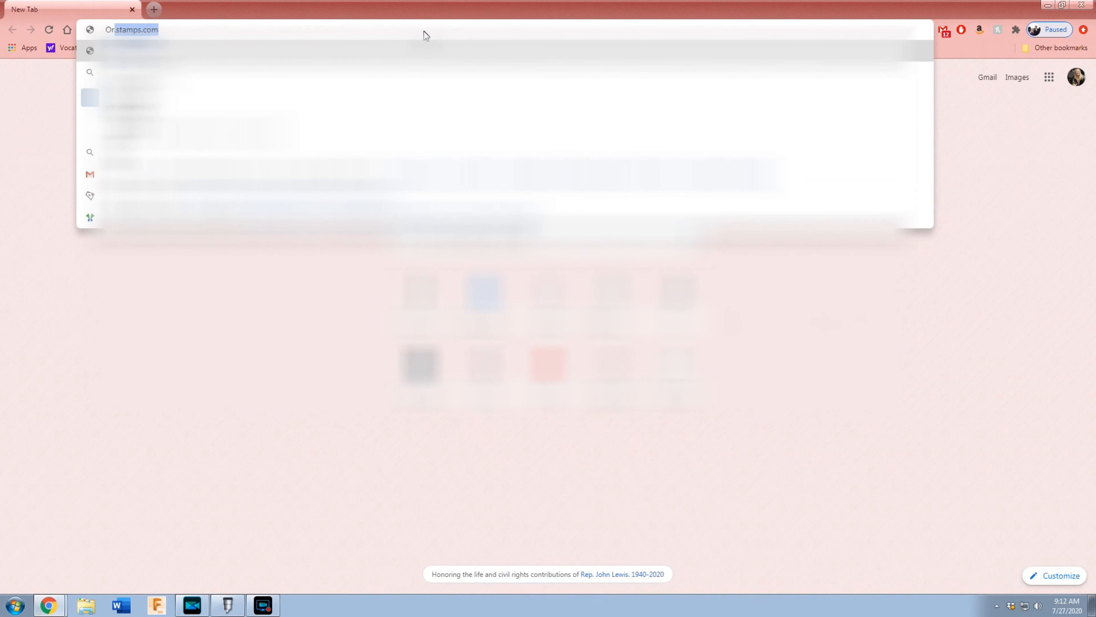
pyautogui.write('constellation')
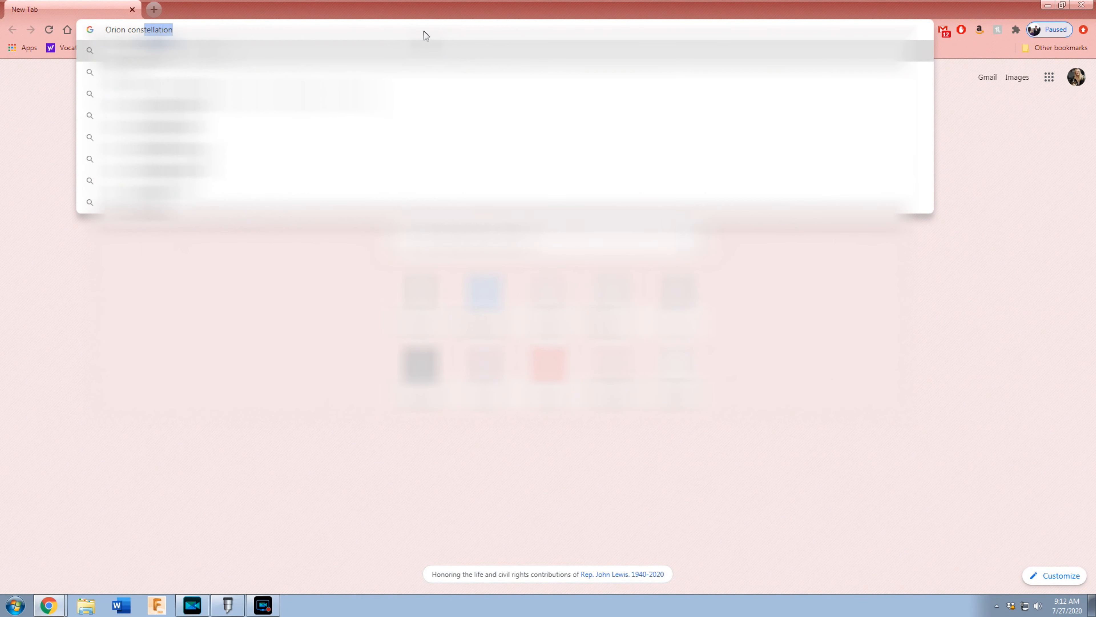
pyautogui.press('Right')
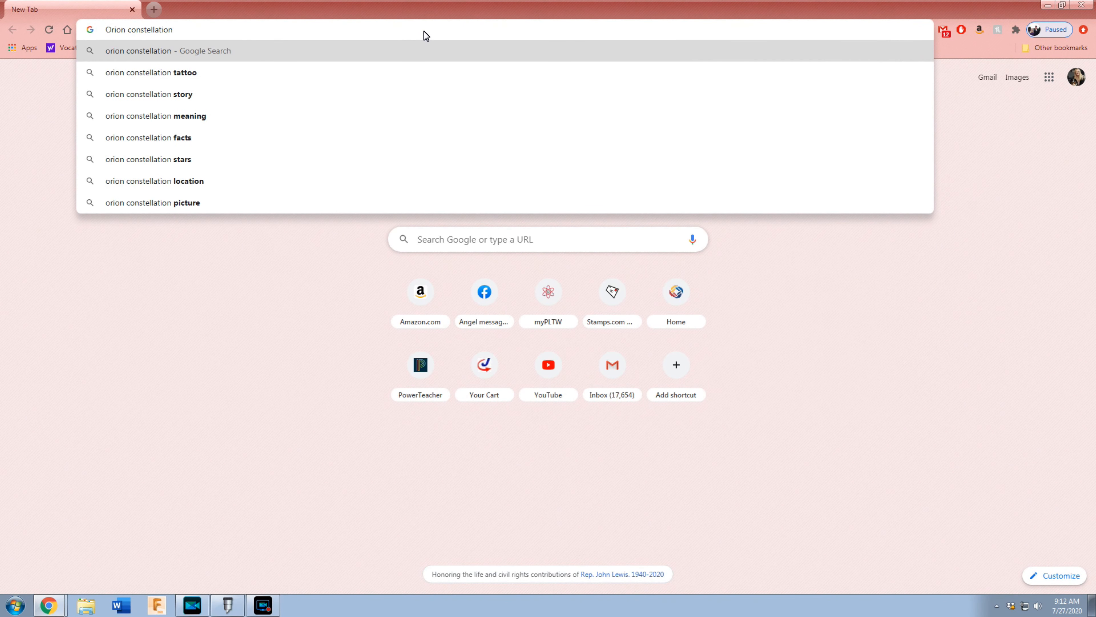
pyautogui.press('Return')
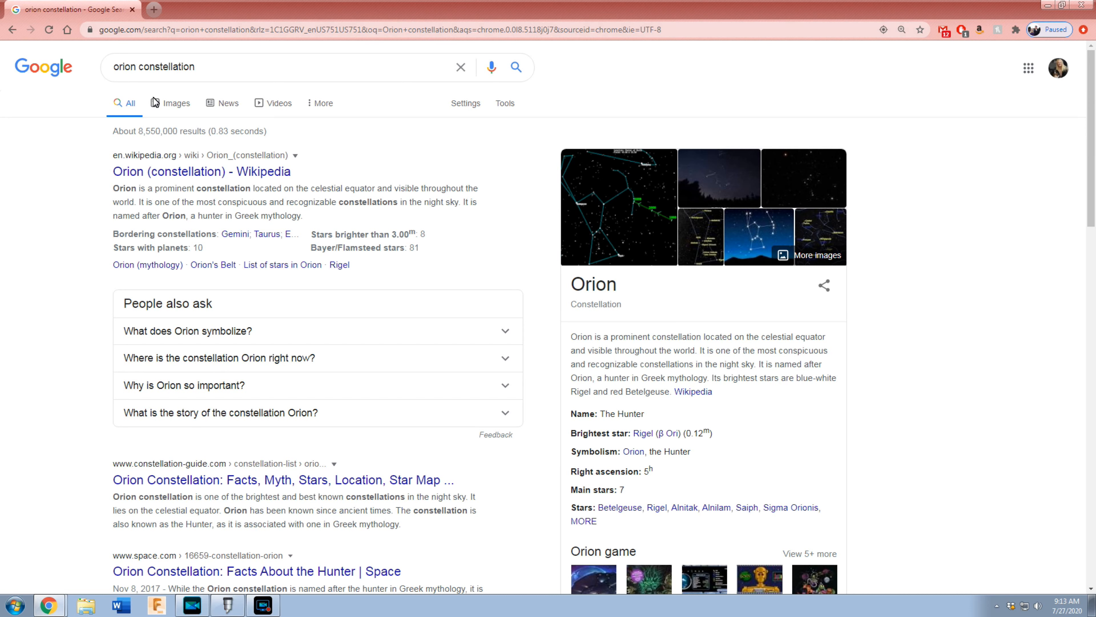
pyautogui.click(179, 103)
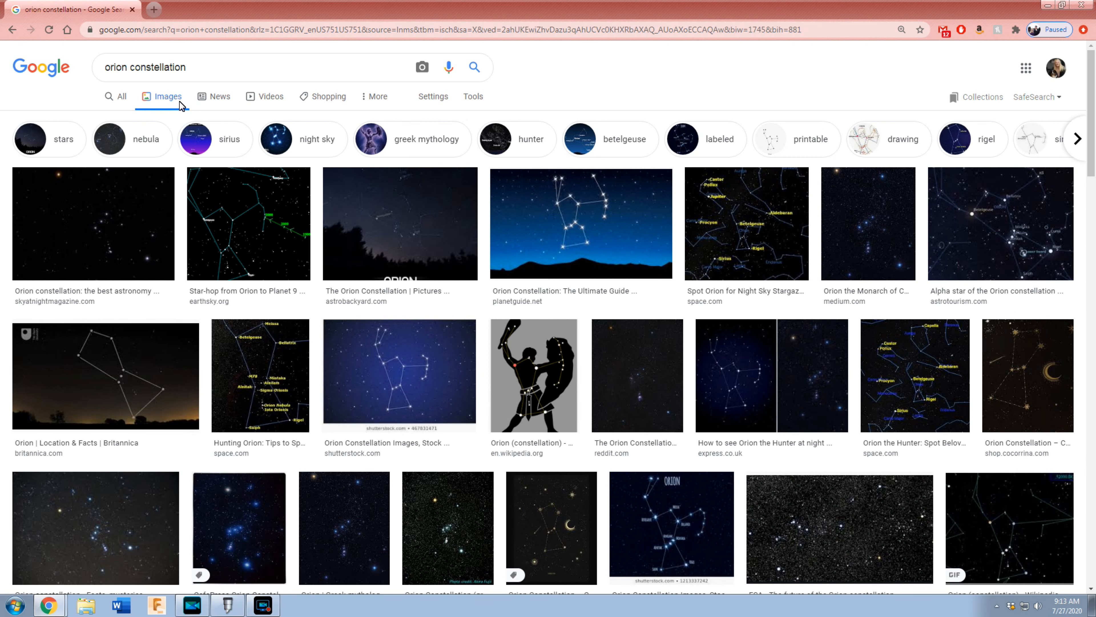
# Step: Refine the image search to "orion silhouette constellation"
pyautogui.click(132, 69)
pyautogui.write('silhoutee')
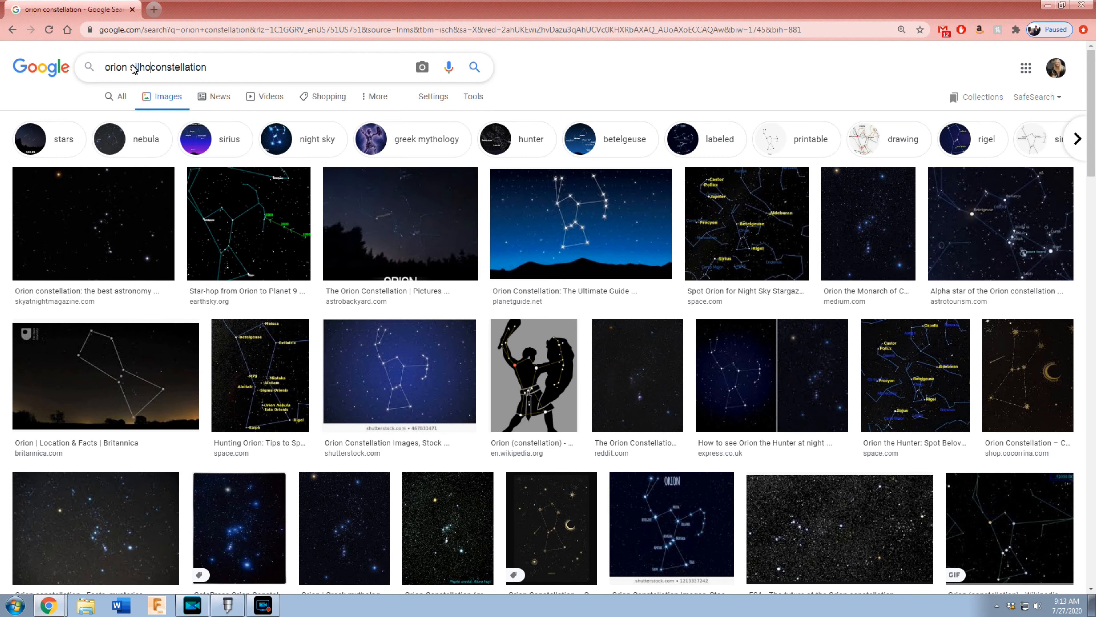
pyautogui.press('BackSpace')
pyautogui.press('BackSpace')
pyautogui.press('BackSpace')
pyautogui.write('ette')
pyautogui.press('Return')
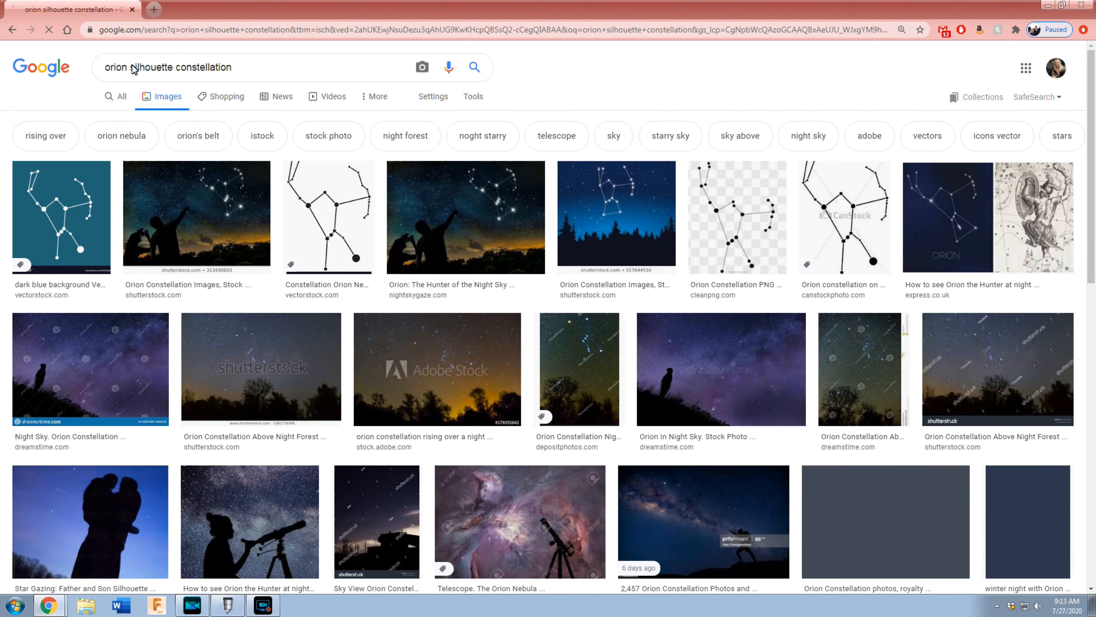
# Step: Preview the VectorStock Orion constellation on white background and open the image in a new tab to inspect it enlarged
pyautogui.click(324, 200)
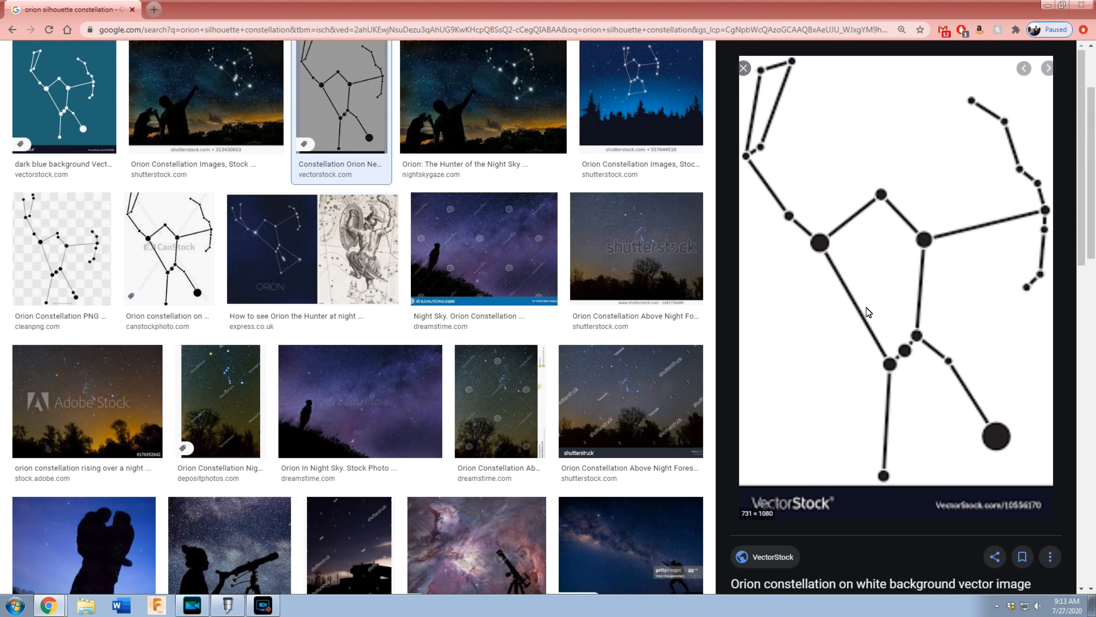
pyautogui.rightClick(866, 249)
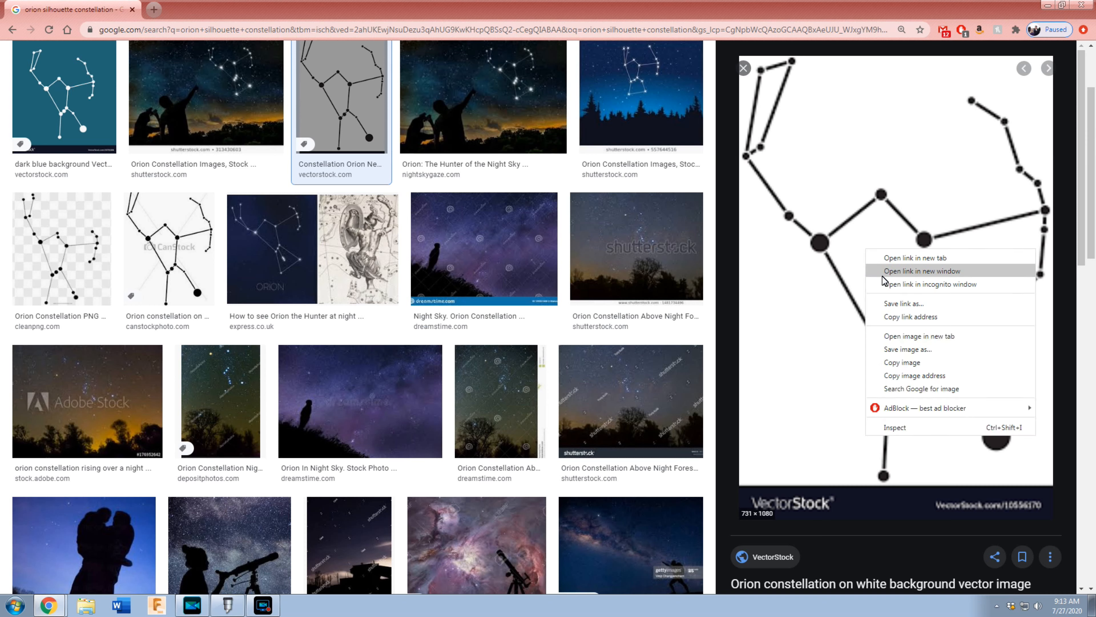
pyautogui.click(921, 336)
pyautogui.click(211, 6)
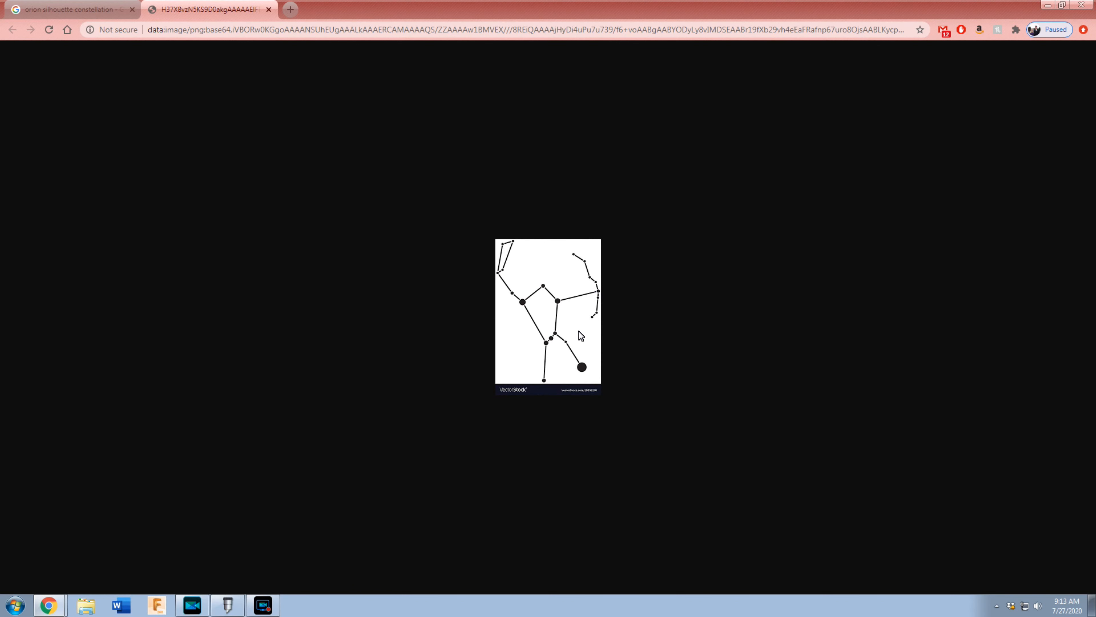
pyautogui.hotkey('ctrl', '+')
pyautogui.scroll(6, 568, 332)
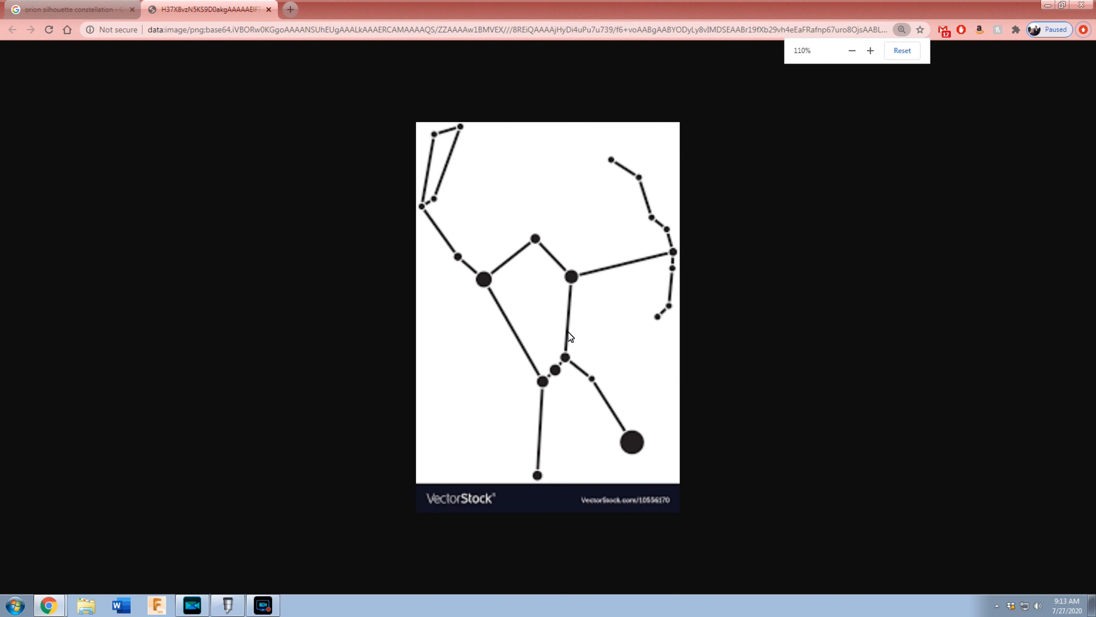
pyautogui.scroll(-5, 569, 333)
# Step: Return to the image results, preview the Clean PNG Orion constellation, and choose the White Star subpng image from its related images
pyautogui.click(56, 6)
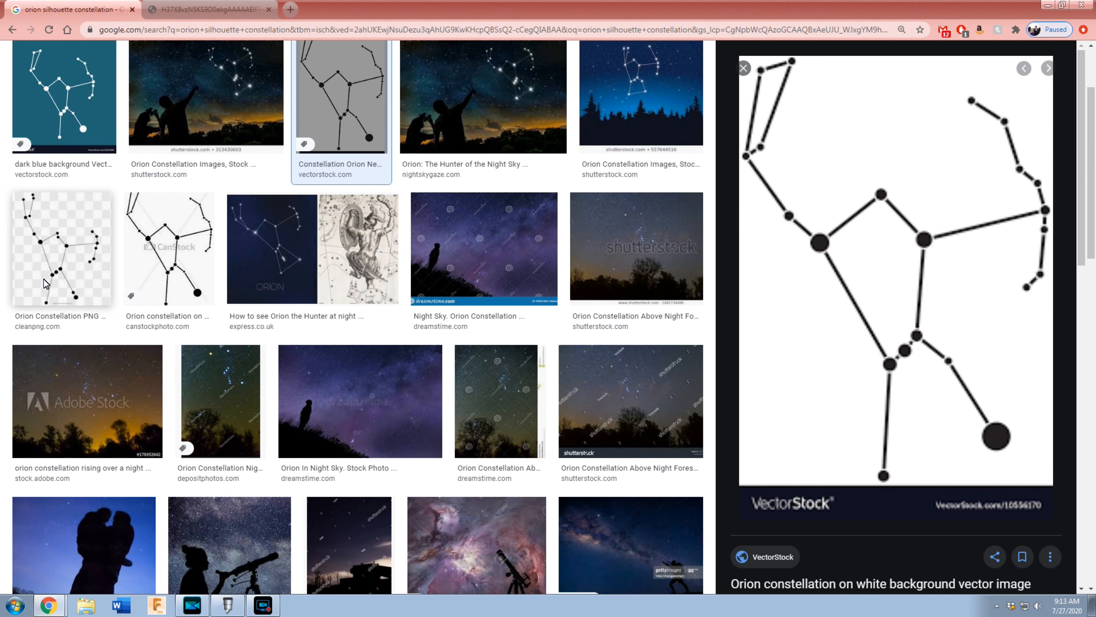
pyautogui.click(62, 270)
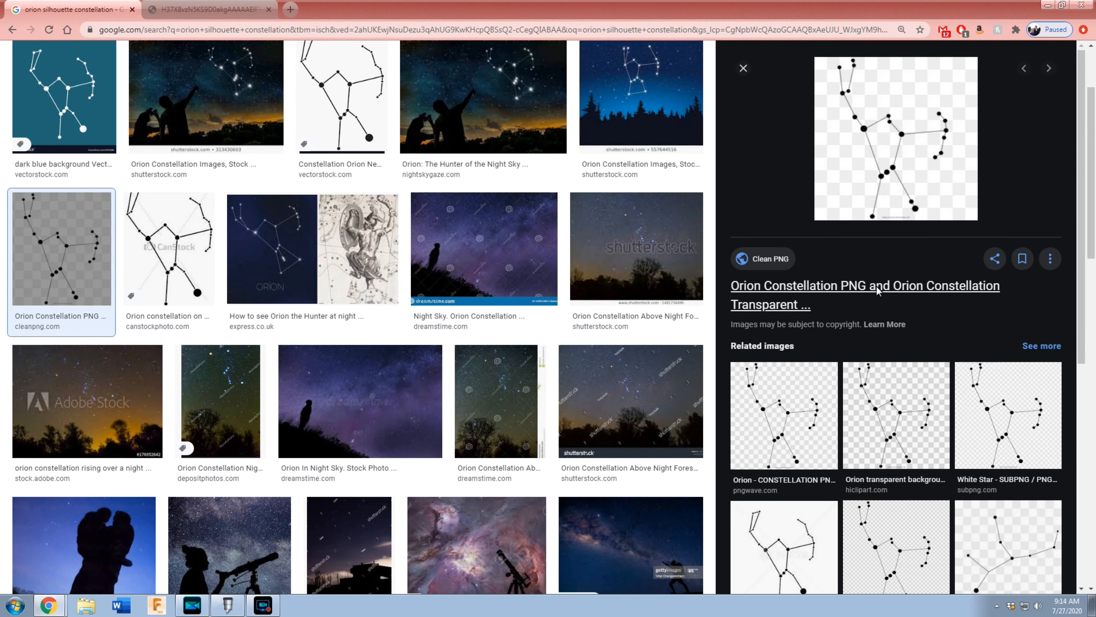
pyautogui.scroll(-1, 891, 315)
pyautogui.scroll(1, 892, 315)
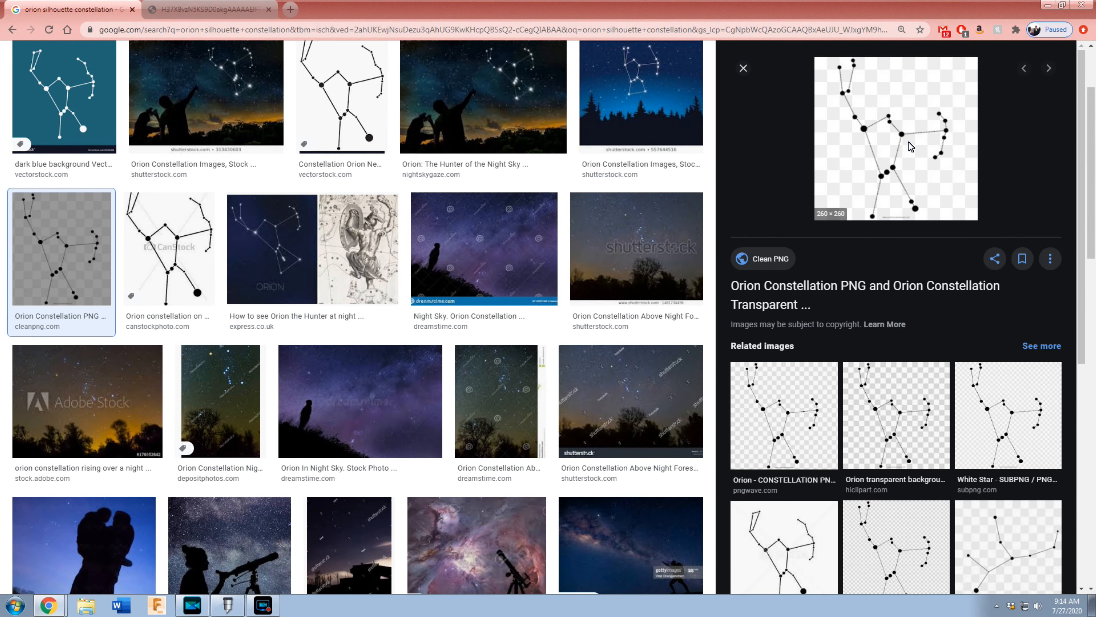
pyautogui.scroll(-3, 980, 257)
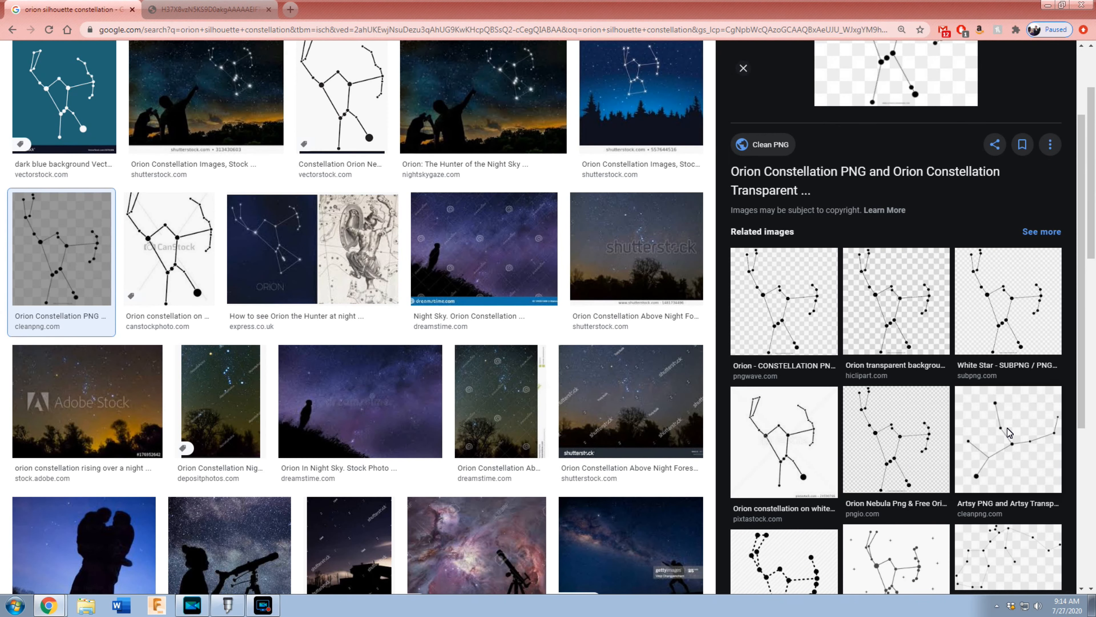
pyautogui.scroll(3, 1008, 432)
pyautogui.click(1011, 406)
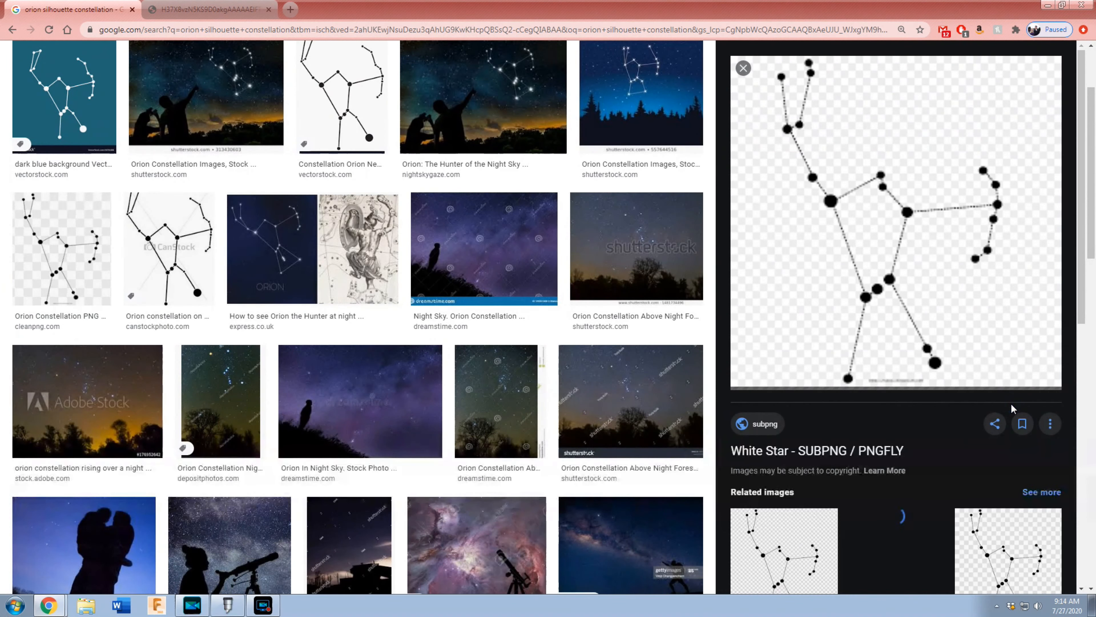
# Step: Save the White Star subpng constellation image as a JPEG under its suggested file name
pyautogui.rightClick(923, 213)
pyautogui.click(979, 318)
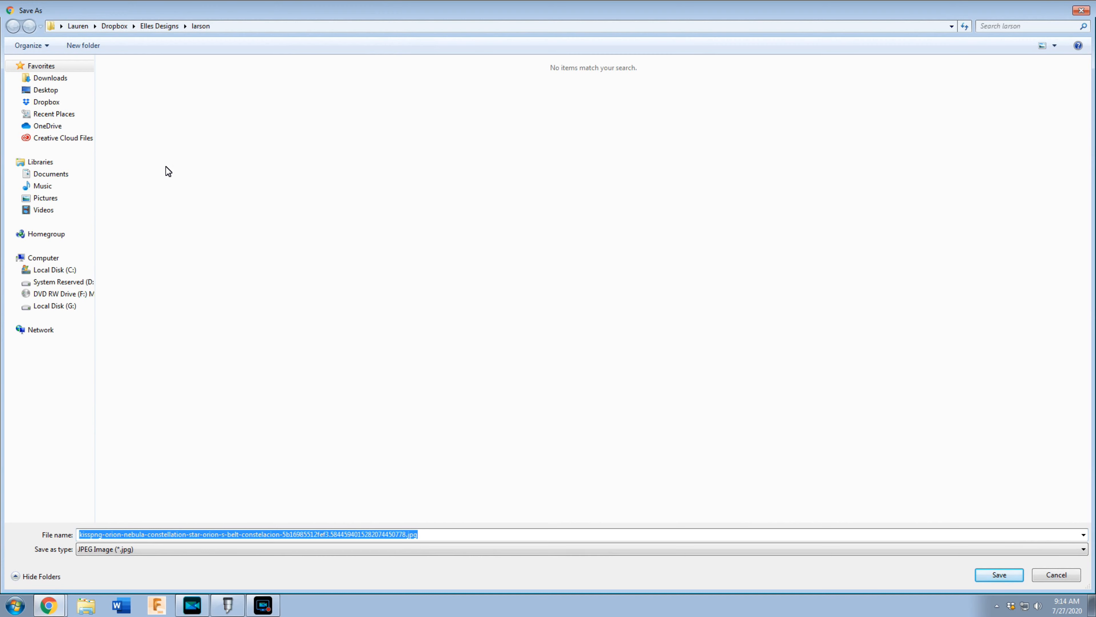
pyautogui.click(999, 575)
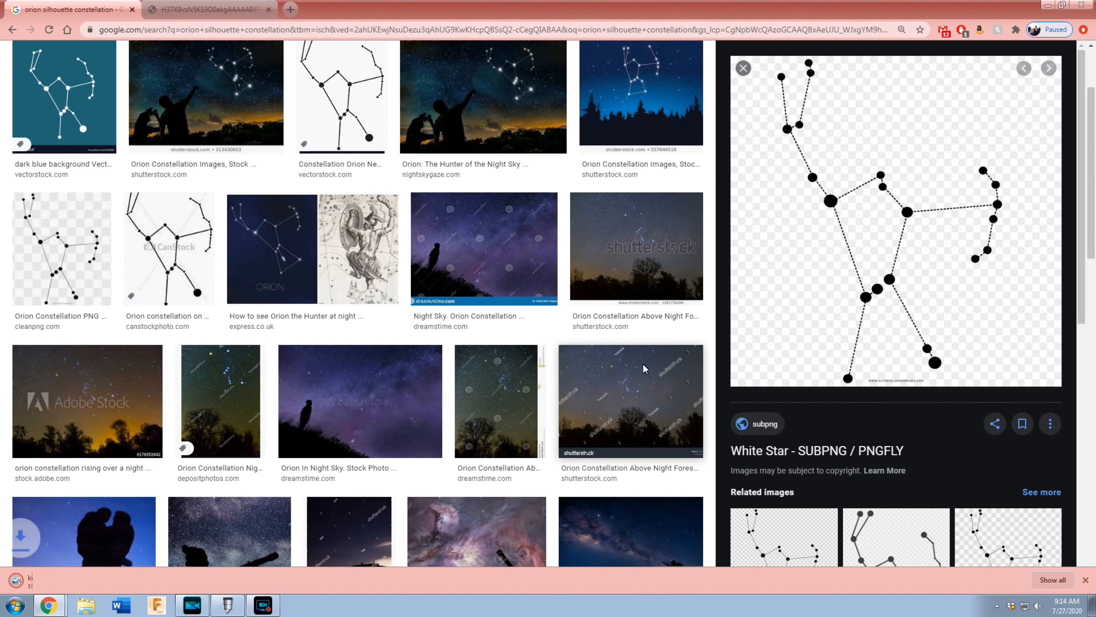
# Step: Change the image search from Orion to "little dipper silhouette constellation"
pyautogui.scroll(3, 640, 362)
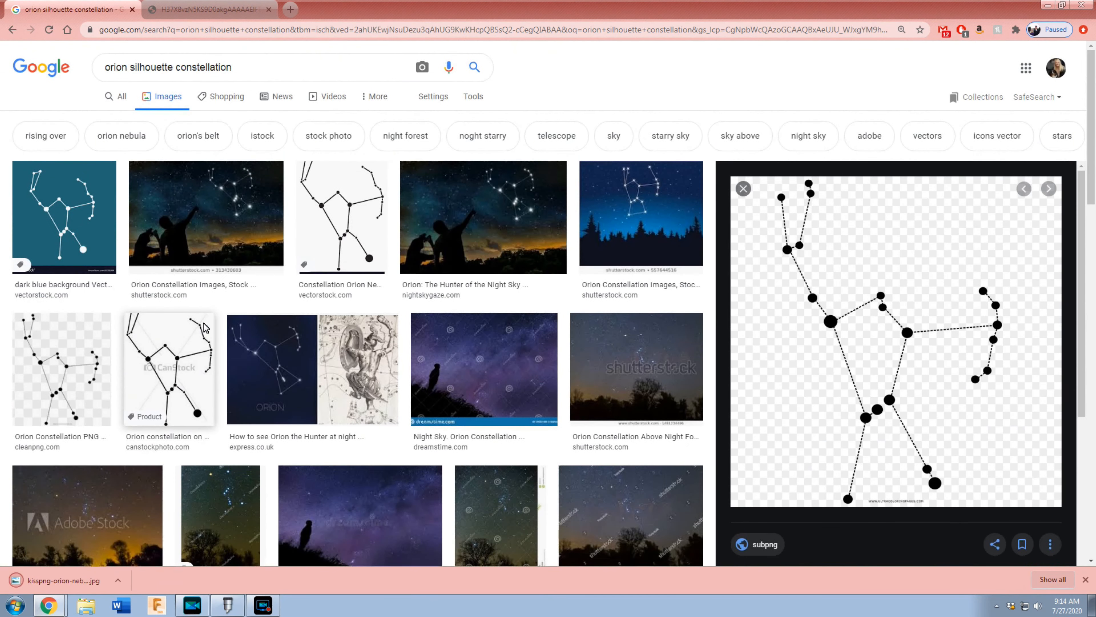
pyautogui.doubleClick(113, 67)
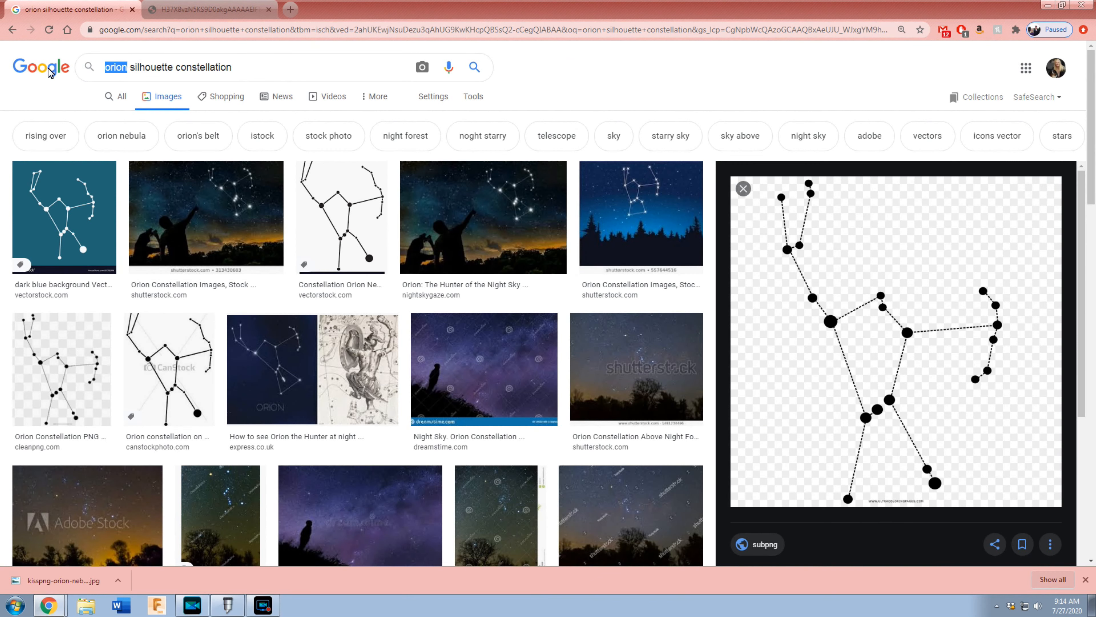
pyautogui.press('BackSpace')
pyautogui.write('little dipper')
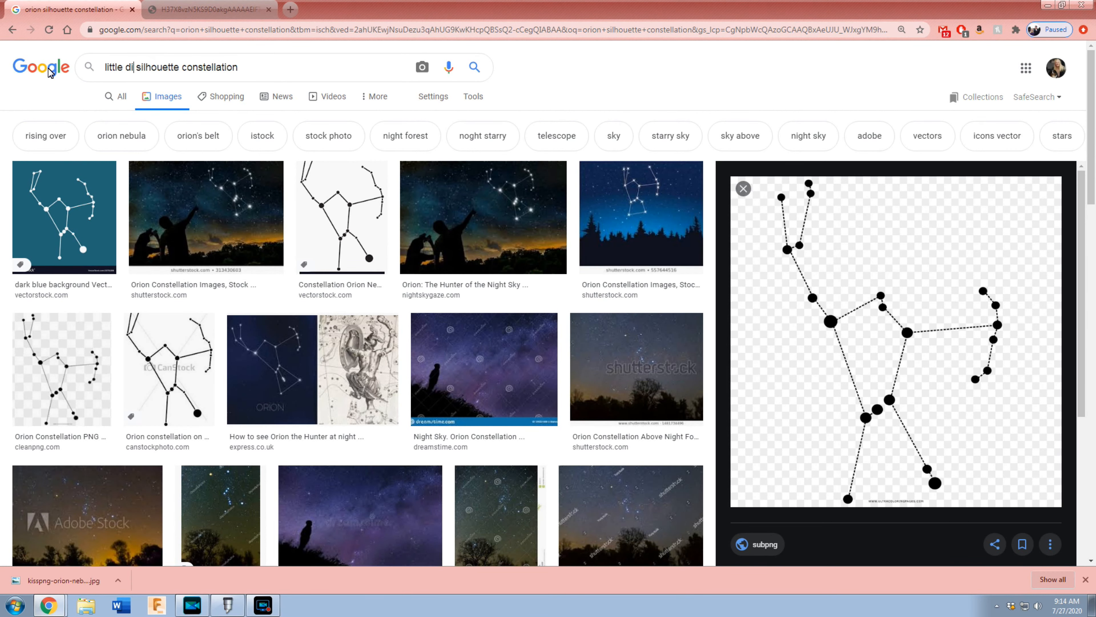
pyautogui.press('Return')
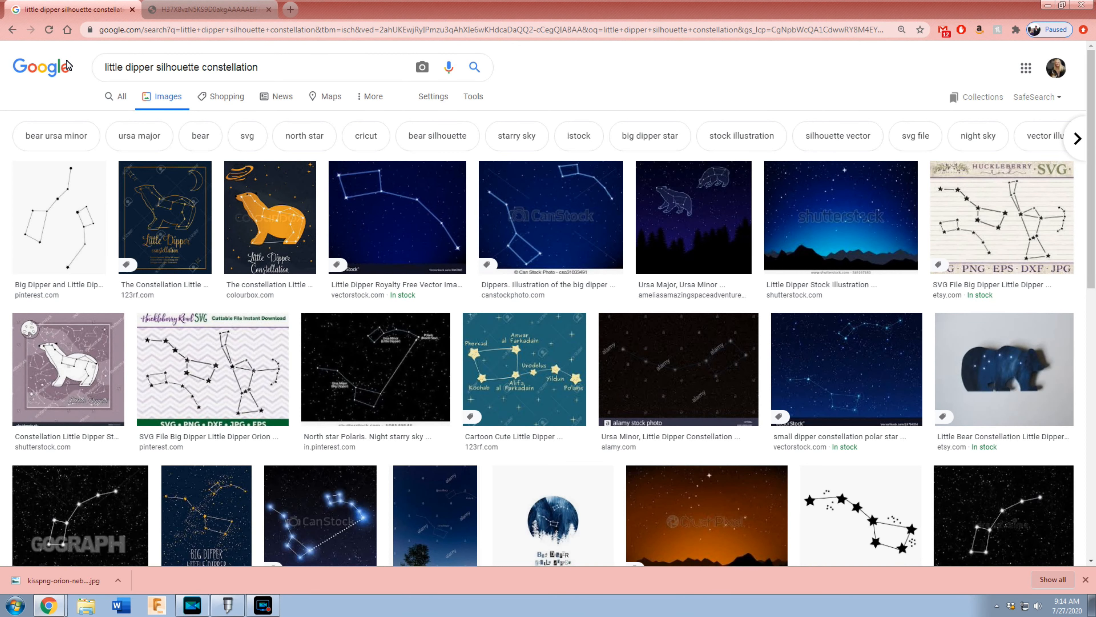
# Step: Preview the Pinterest image of the Big Dipper and Little Dipper constellations to examine its line drawing
pyautogui.click(60, 224)
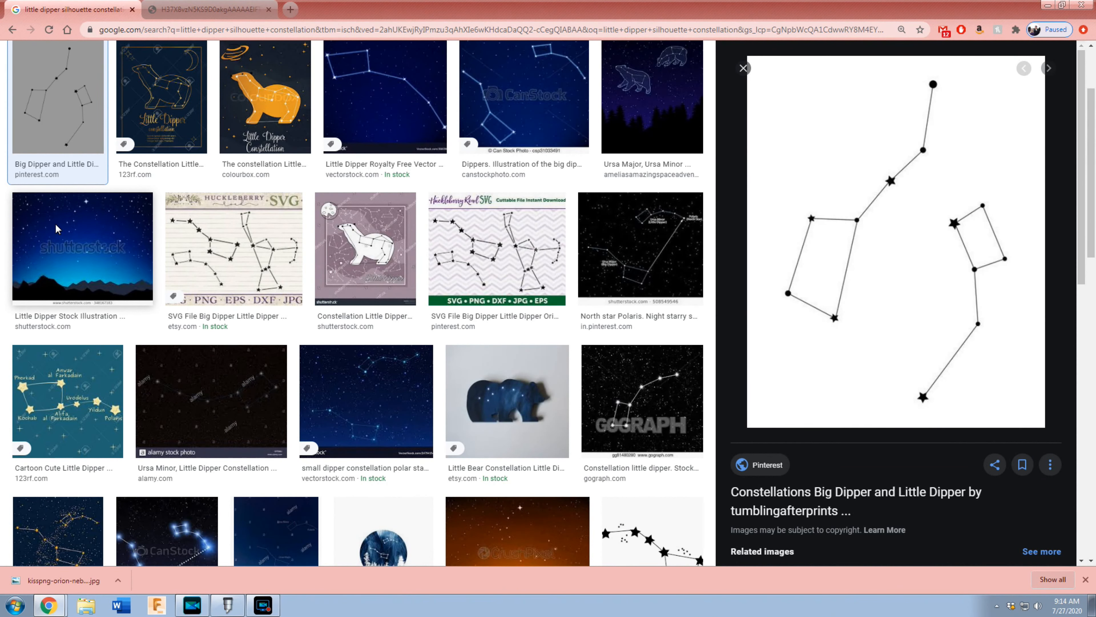
pyautogui.scroll(1, 86, 240)
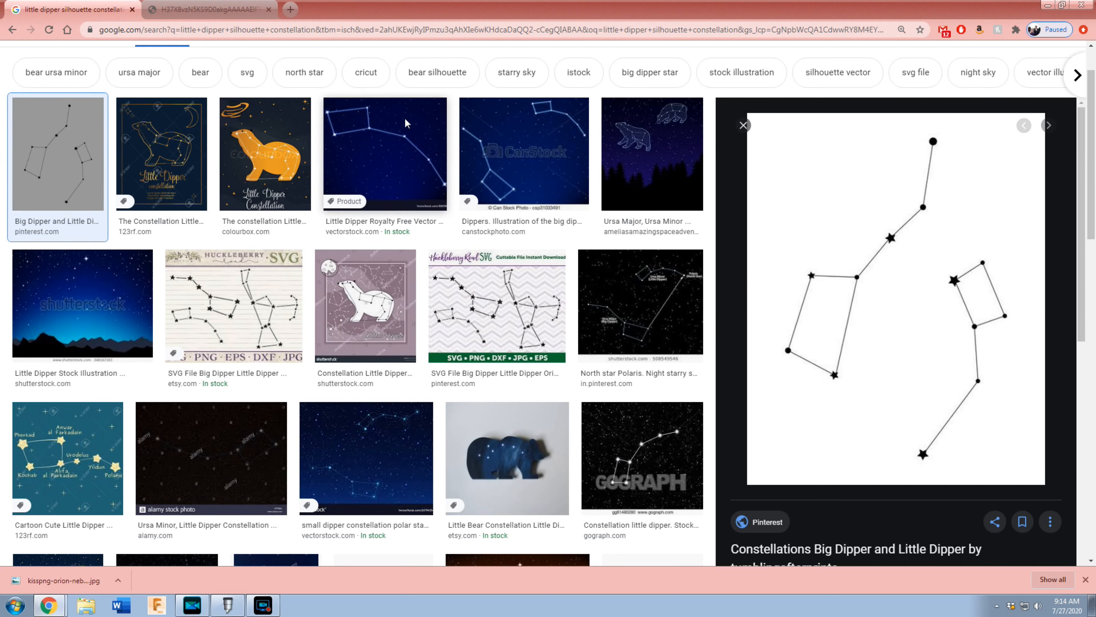
pyautogui.scroll(2, 496, 156)
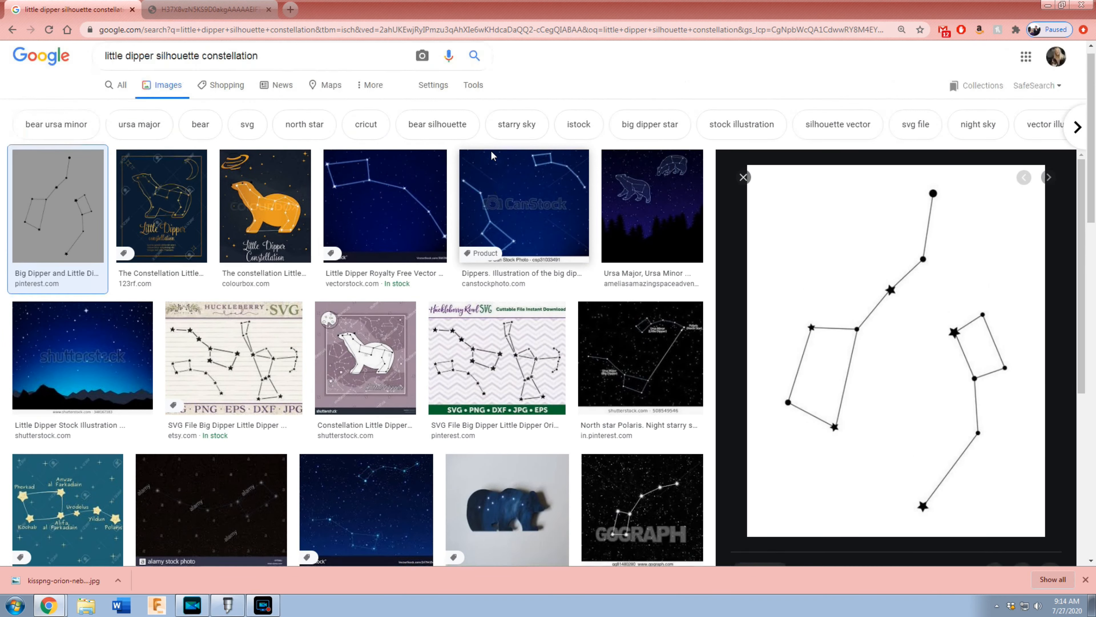
# Step: Remove "silhouette" from the query and search images for "little dipper constellation"
pyautogui.doubleClick(198, 72)
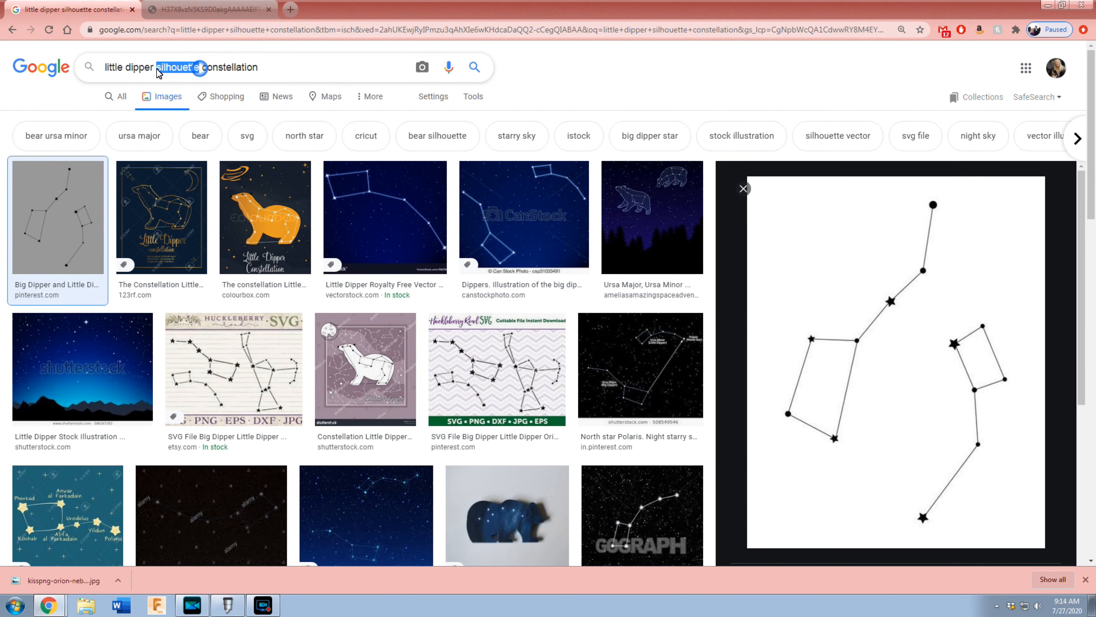
pyautogui.press('BackSpace')
pyautogui.press('Return')
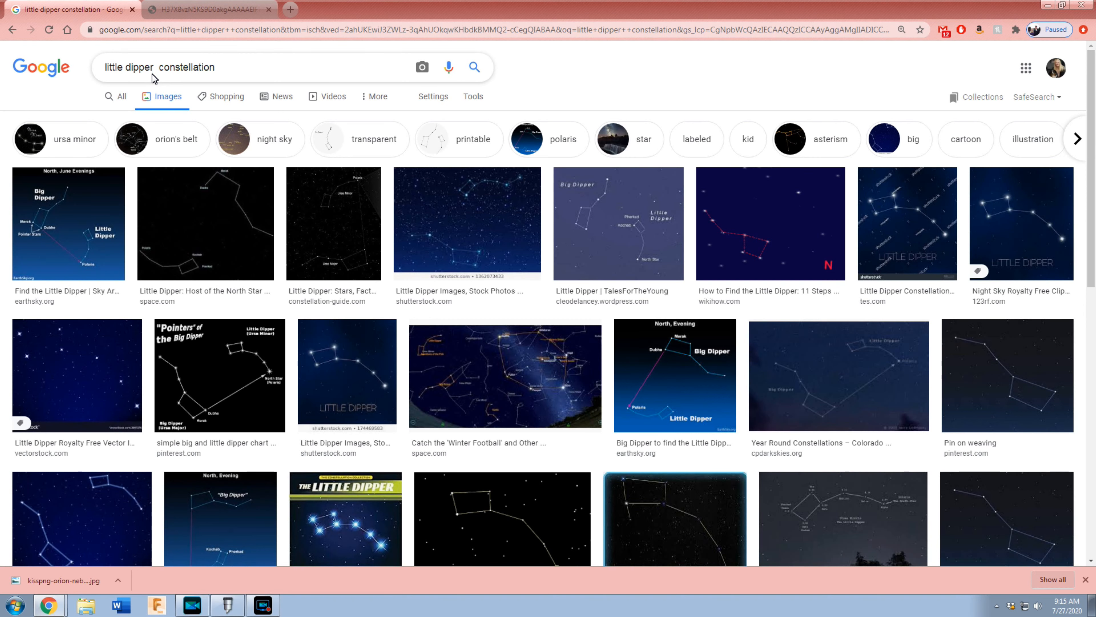
# Step: Preview the Space.com and 123RF Little Dipper images to compare the constellation's shape
pyautogui.click(205, 218)
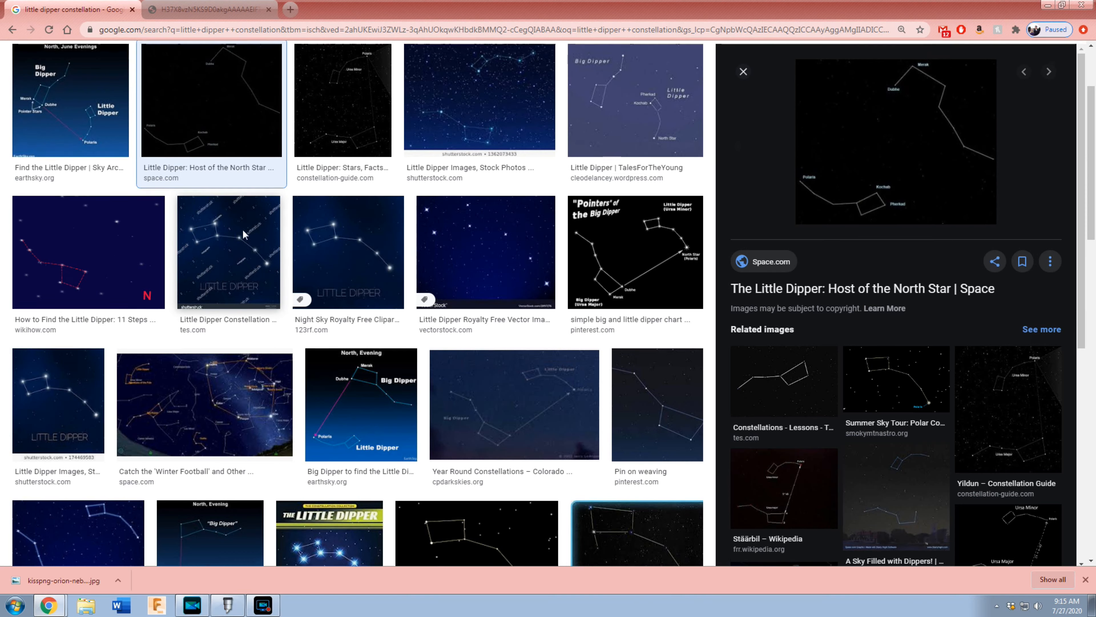
pyautogui.scroll(2, 852, 278)
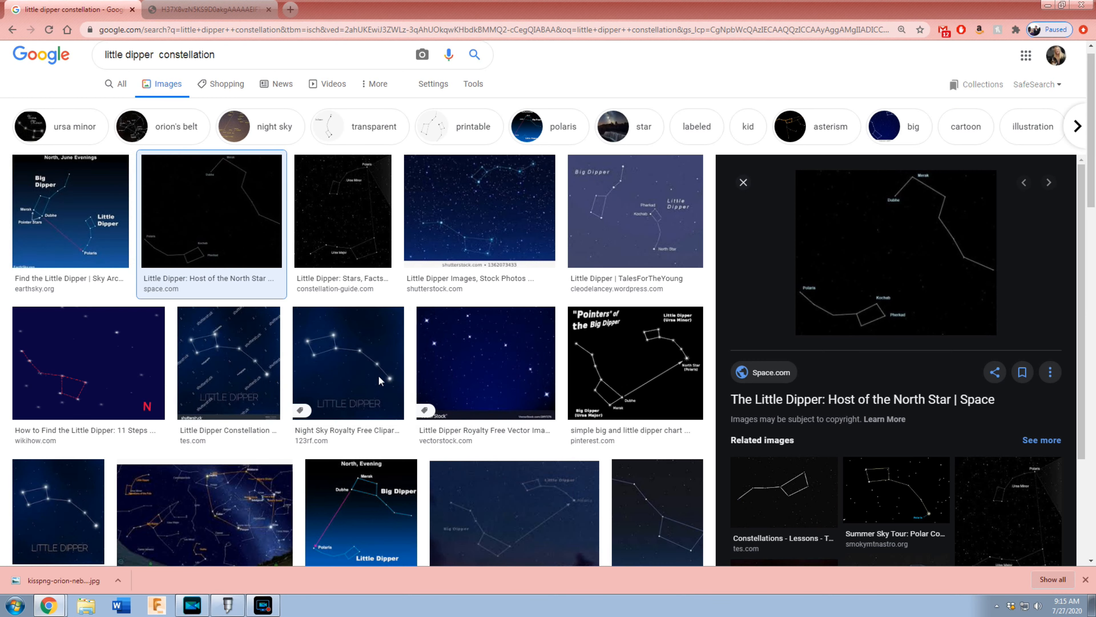
pyautogui.click(358, 376)
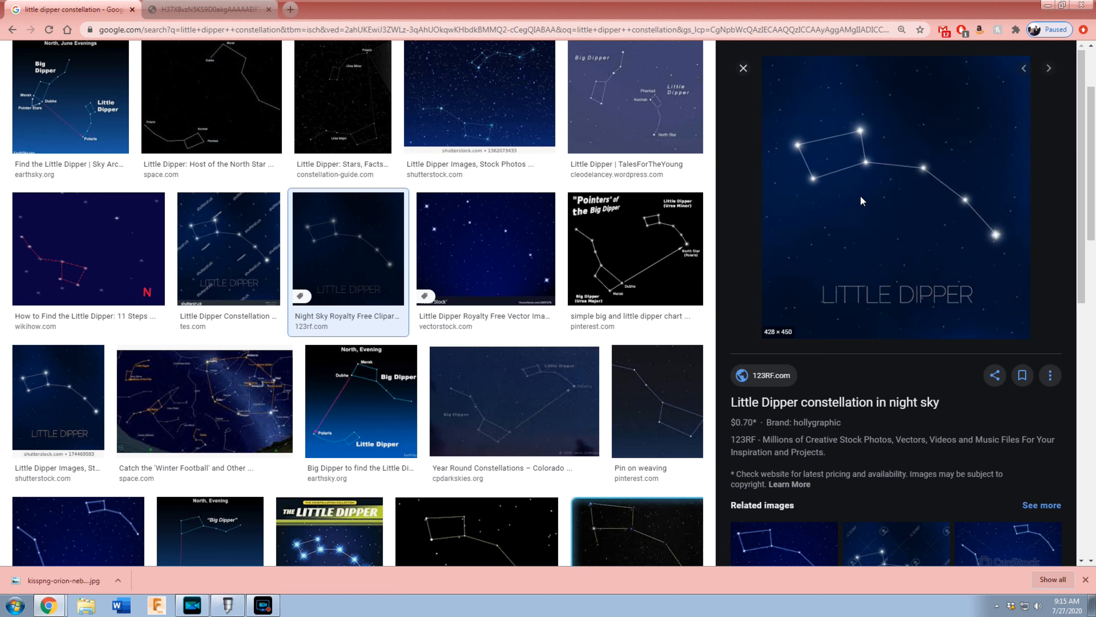
# Step: Add "silhouette" back to the query and rerun the image search for "little dipper silhouette constellation"
pyautogui.scroll(3, 156, 272)
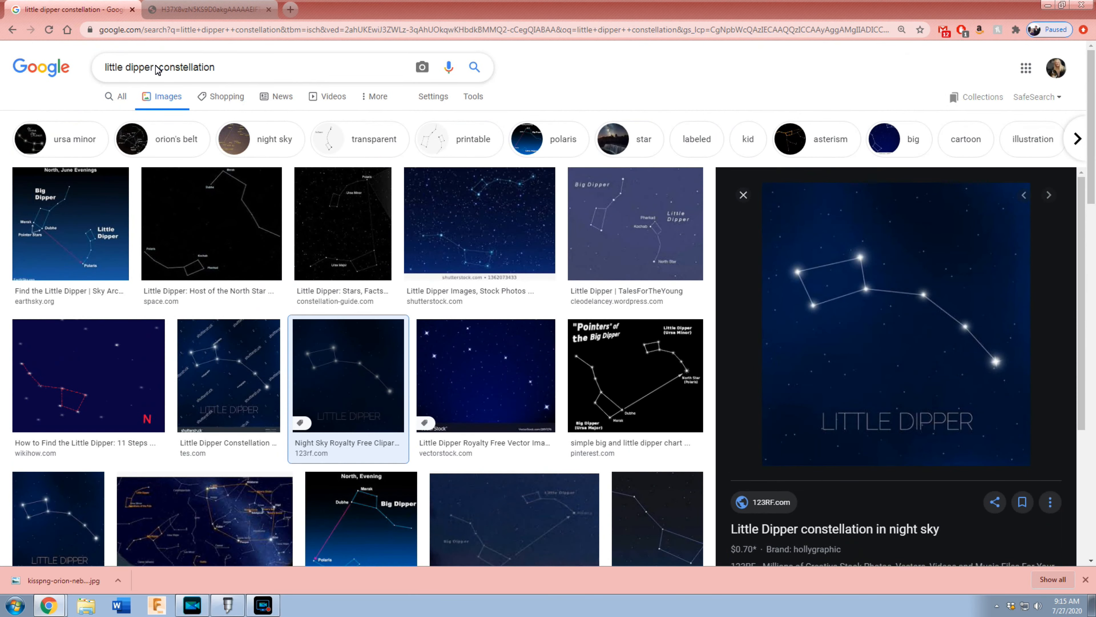
pyautogui.write('silhouette')
pyautogui.press('Return')
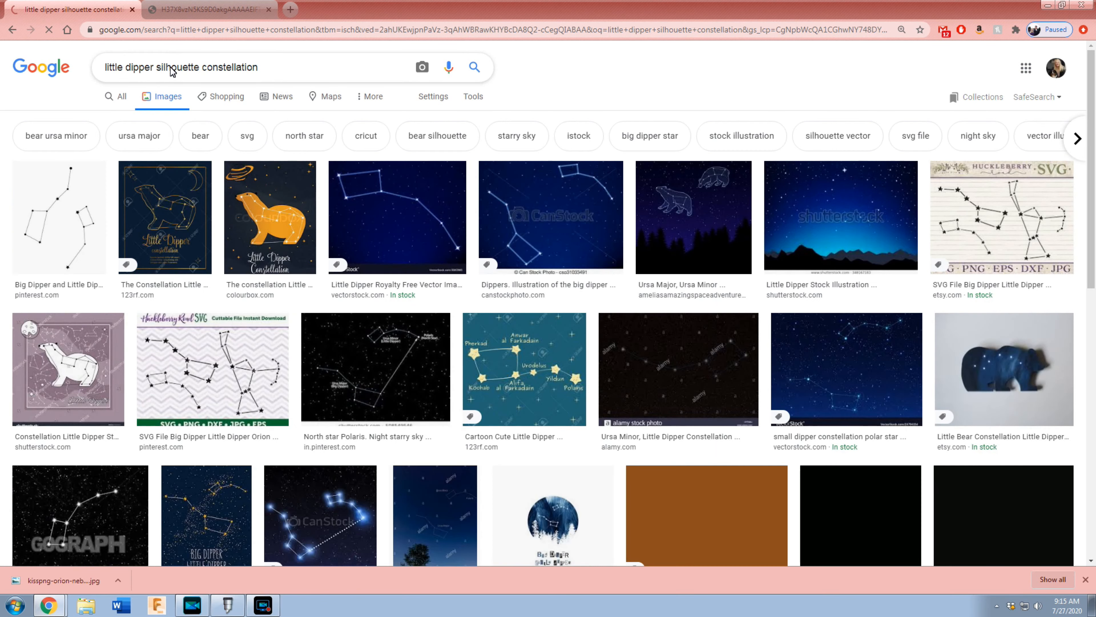
# Step: Preview the Pinterest Big Dipper and Little Dipper line drawing and look through the other results for a simpler silhouette
pyautogui.click(69, 211)
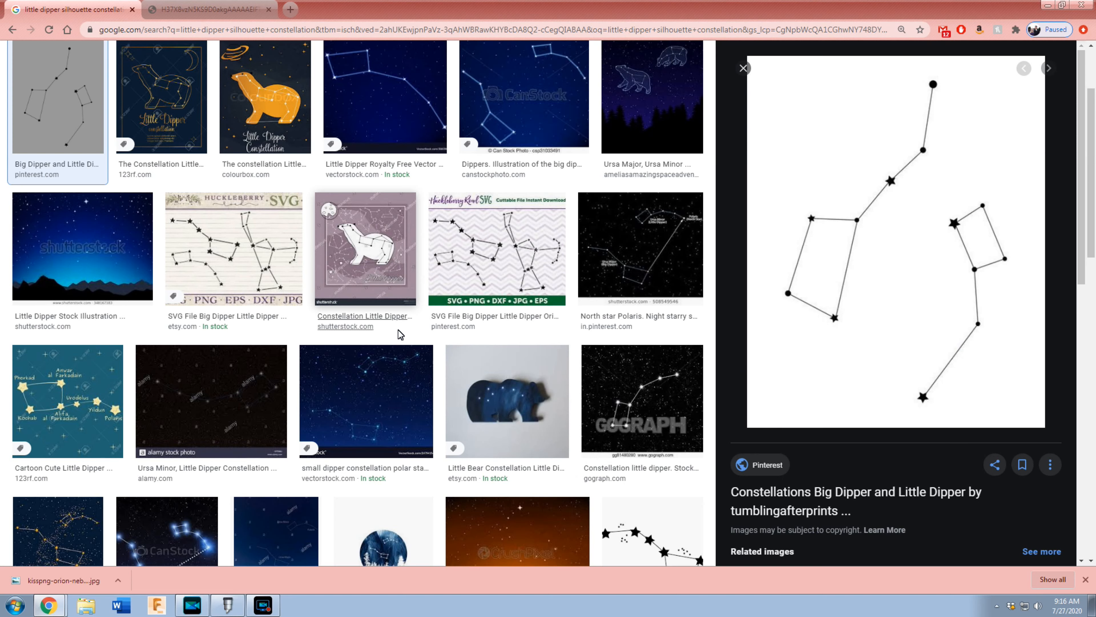
pyautogui.scroll(-4, 400, 335)
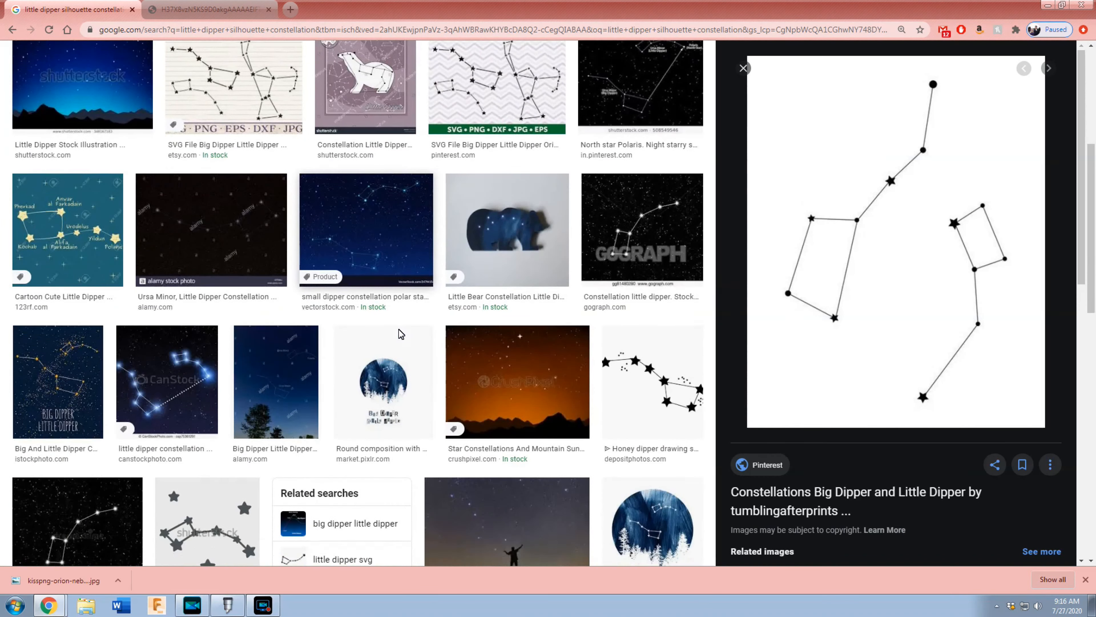
pyautogui.scroll(-8, 401, 335)
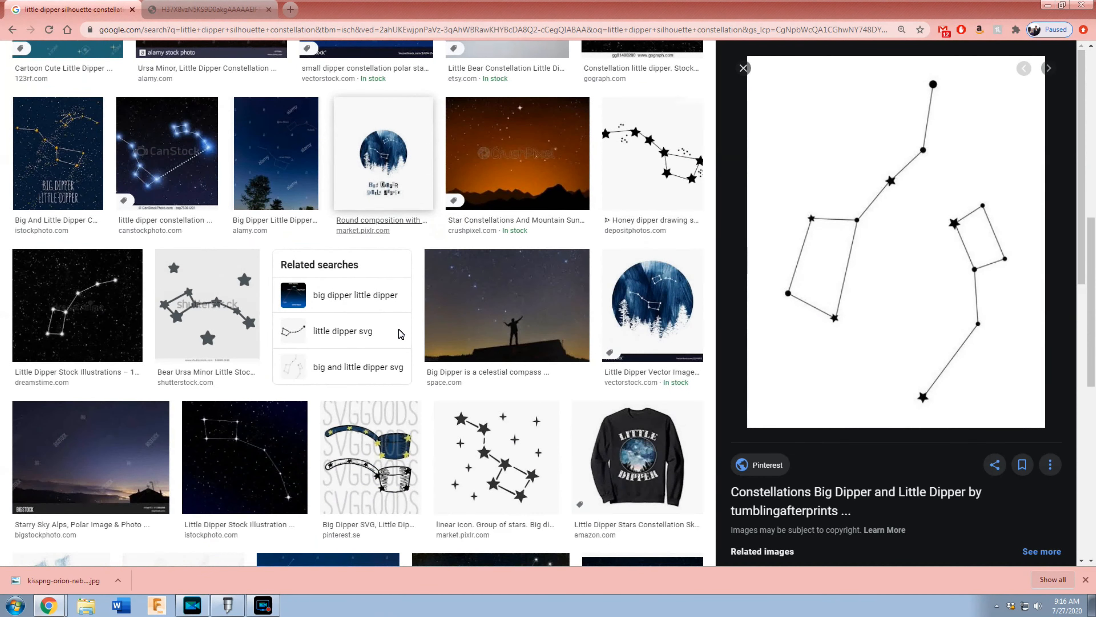
pyautogui.scroll(-3, 401, 335)
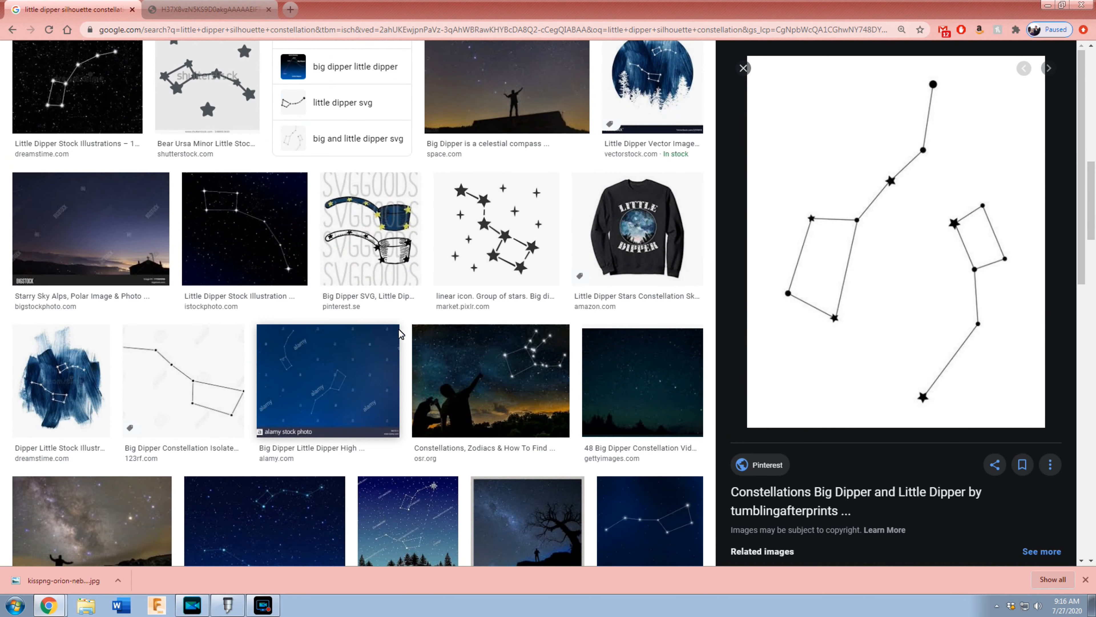
pyautogui.scroll(-1, 400, 335)
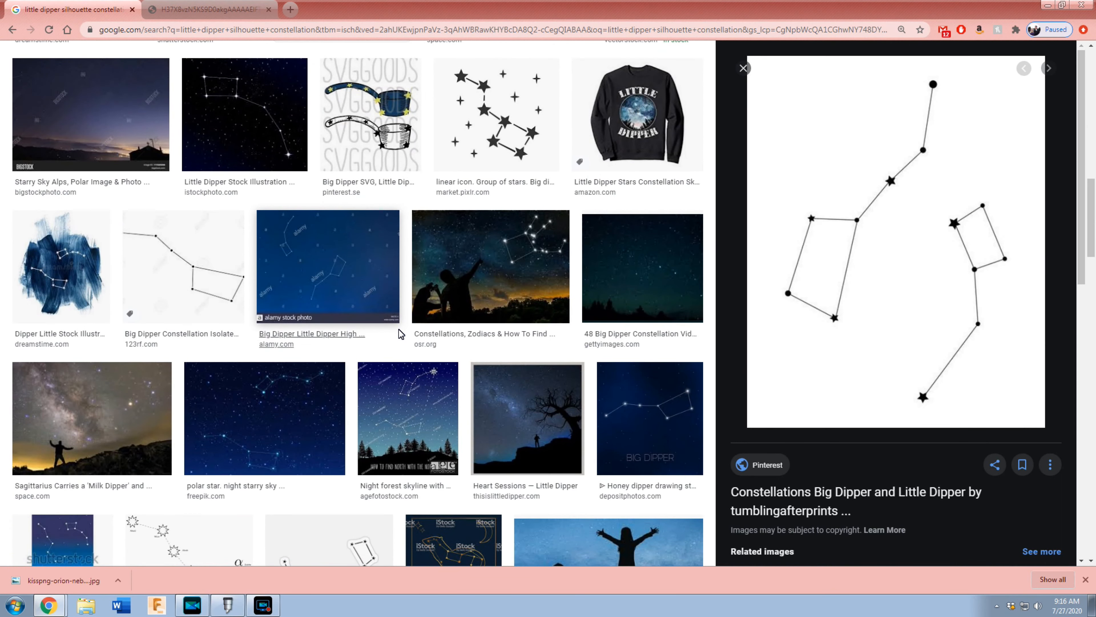
pyautogui.scroll(-3, 400, 333)
pyautogui.scroll(-2, 400, 333)
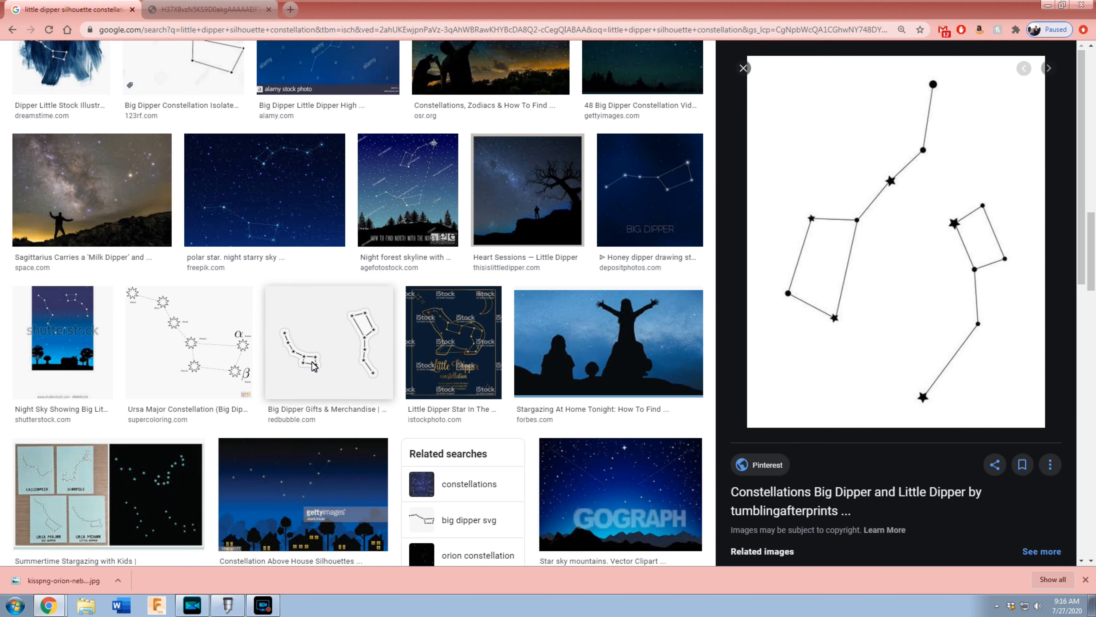
pyautogui.scroll(15, 324, 364)
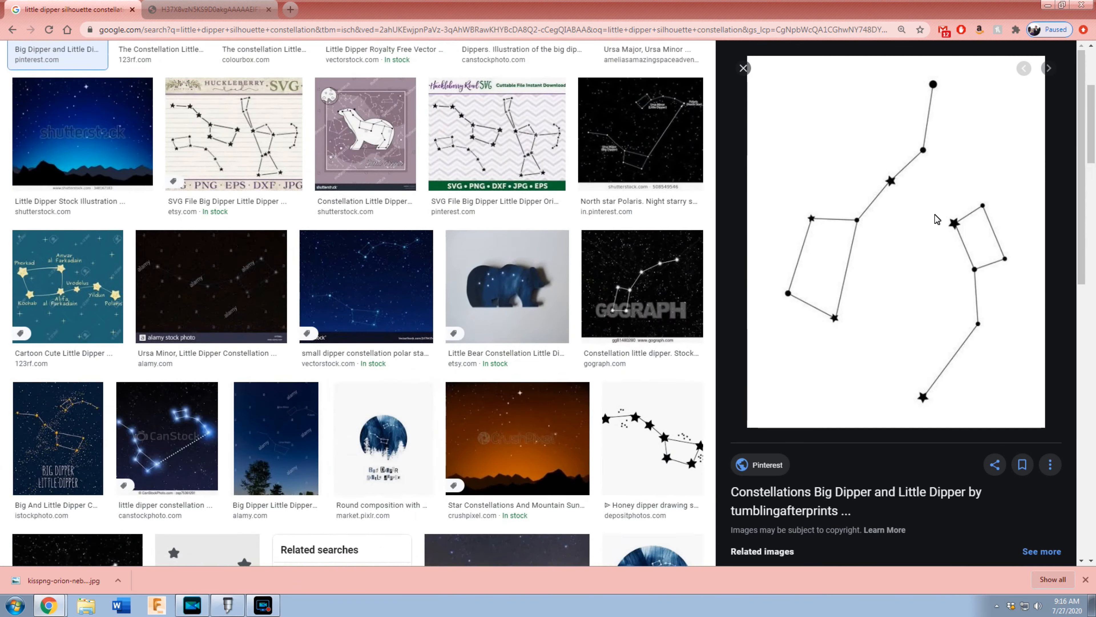
# Step: Save the previewed Pinterest image of the two dippers as a JPEG named "little dipper"
pyautogui.rightClick(926, 205)
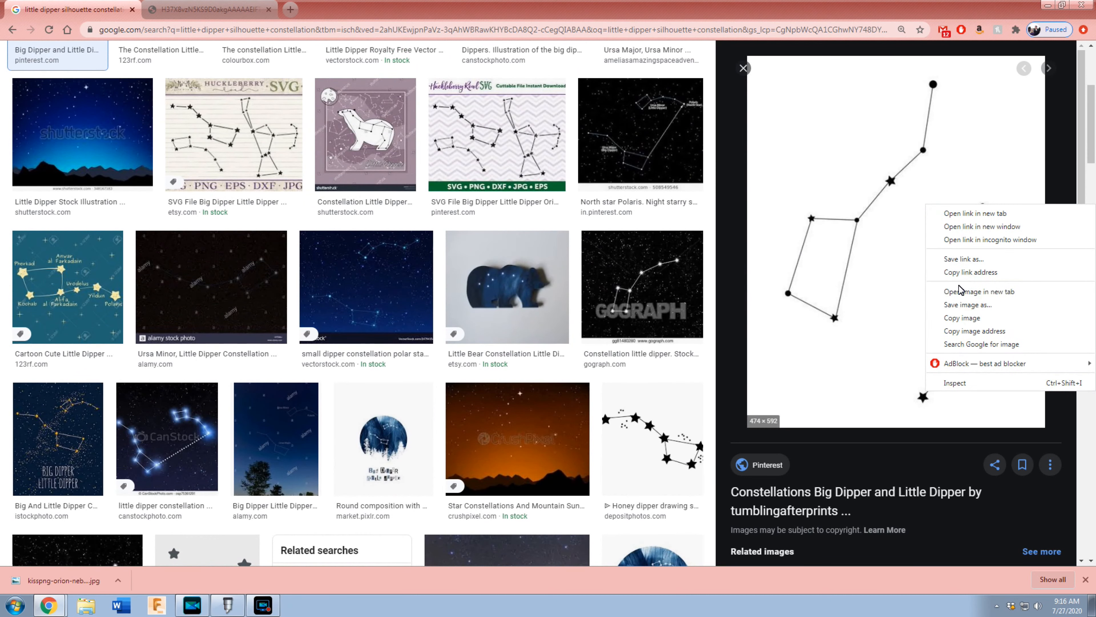
pyautogui.click(964, 306)
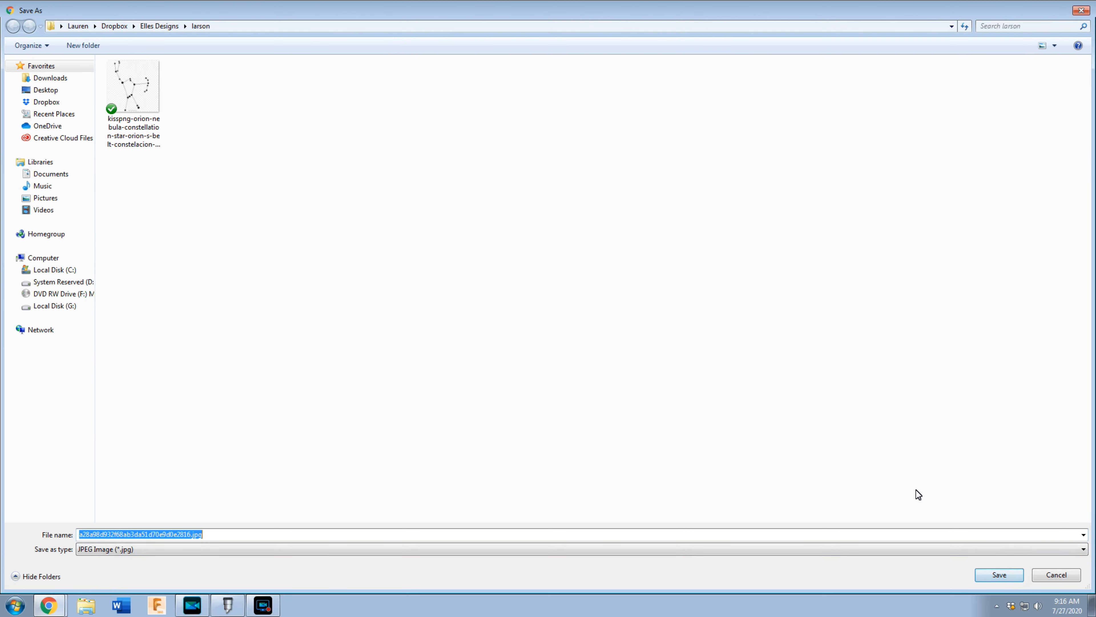
pyautogui.write('l;oi')
pyautogui.write('le dipper')
pyautogui.press('Return')
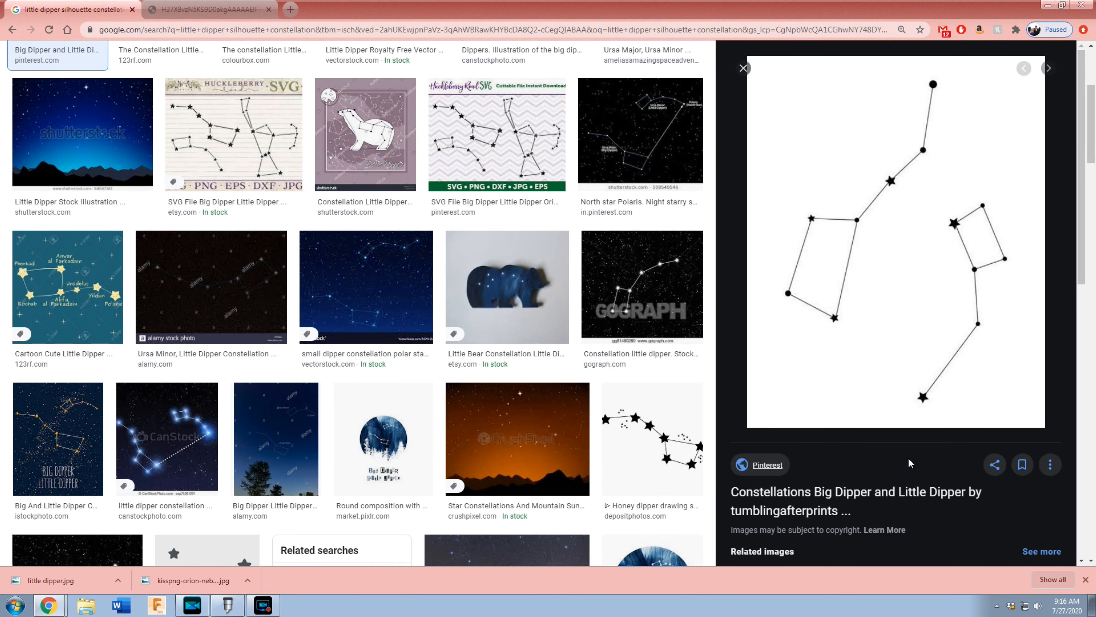
# Step: Replace "little dipper" in the query and search images for "ursa major silhouette constellation"
pyautogui.scroll(5, 908, 458)
pyautogui.moveTo(161, 66); pyautogui.dragTo(102, 67)
pyautogui.write('urs')
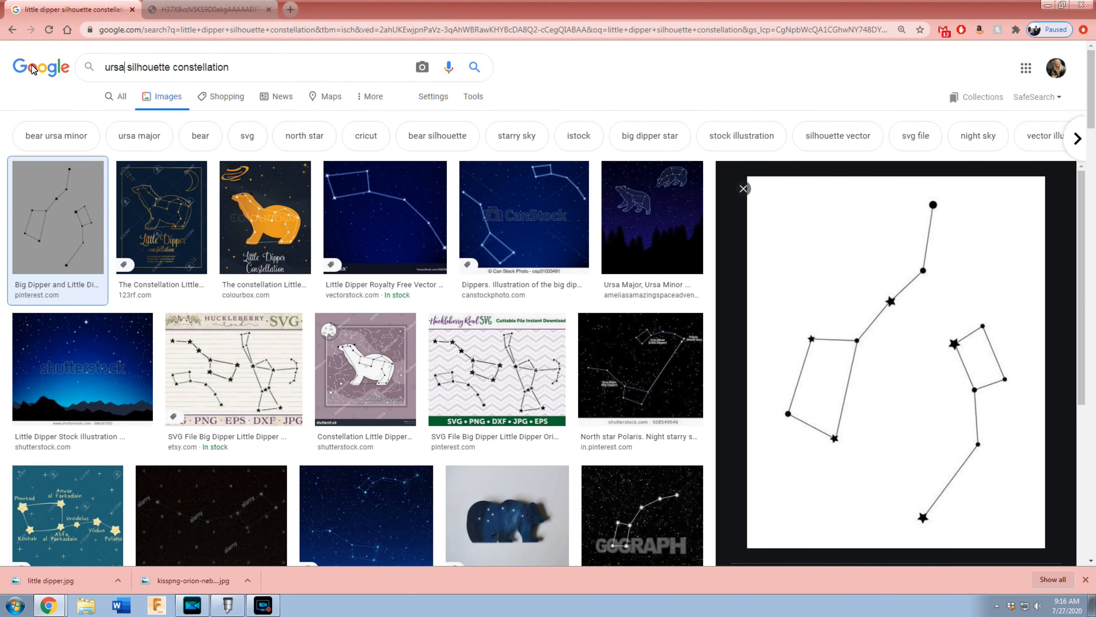
pyautogui.write('a major')
pyautogui.press('Return')
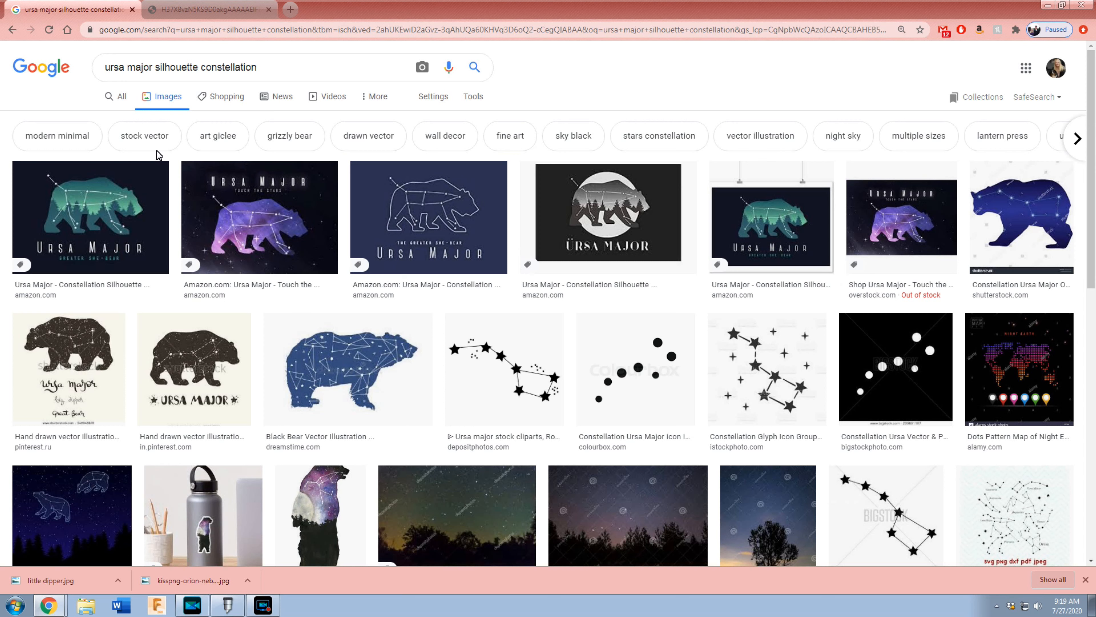
# Step: Replace "ursa major" in the query and search images for "big and little dipper silhouette constellation"
pyautogui.moveTo(155, 68); pyautogui.dragTo(104, 68)
pyautogui.write('big and little dipper')
pyautogui.press('Return')
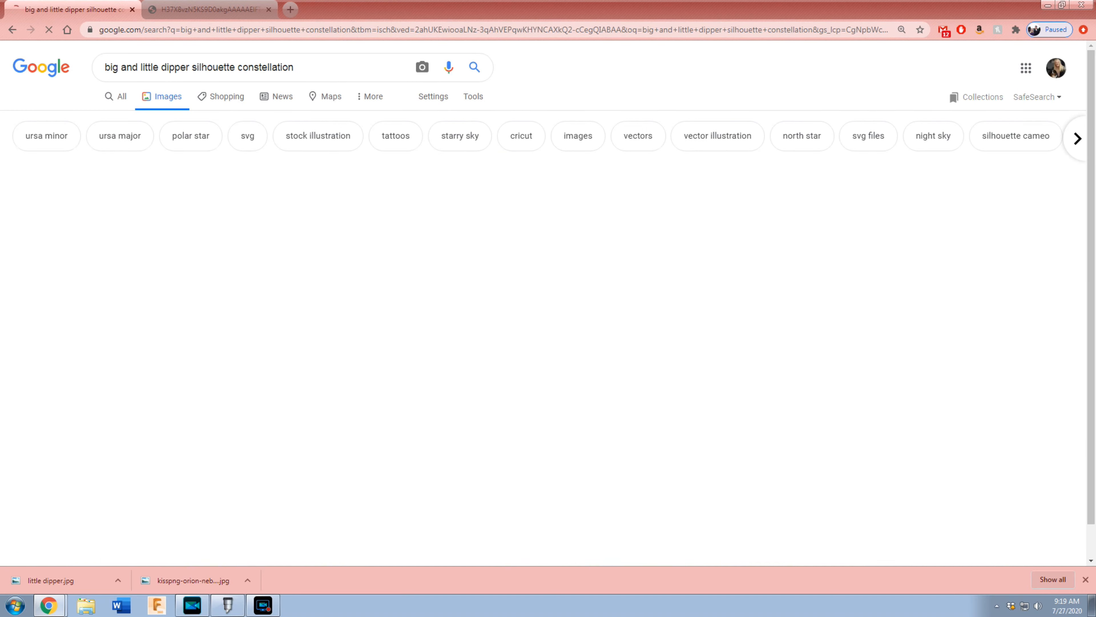
# Step: Search images for "aquarius silhouette constellation" and preview the Etsy chart showing all twelve zodiac constellations
pyautogui.moveTo(186, 69); pyautogui.dragTo(103, 67)
pyautogui.write('aquarius')
pyautogui.press('Return')
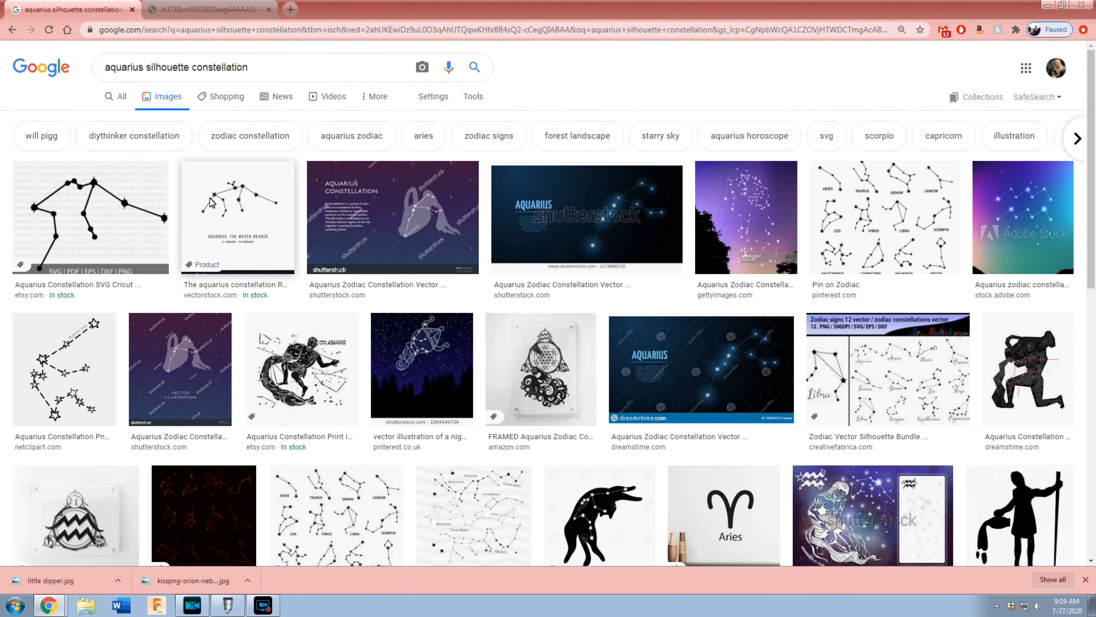
pyautogui.scroll(-3, 212, 203)
pyautogui.click(336, 406)
# Step: Save the previewed zodiac constellation chart as a JPEG under its suggested file name
pyautogui.rightClick(927, 192)
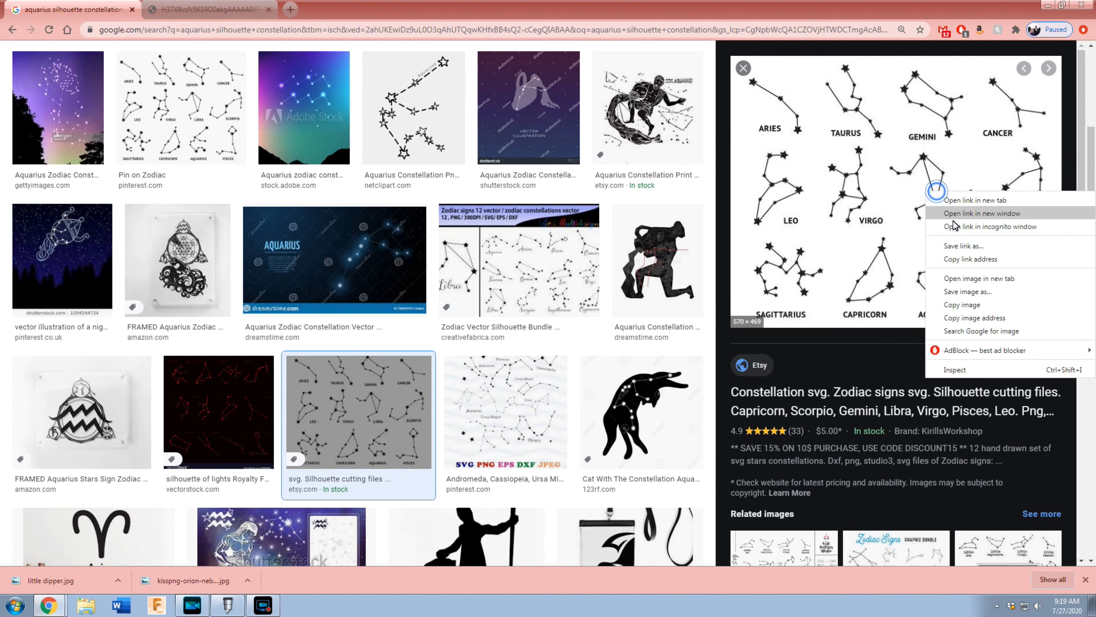
pyautogui.click(969, 293)
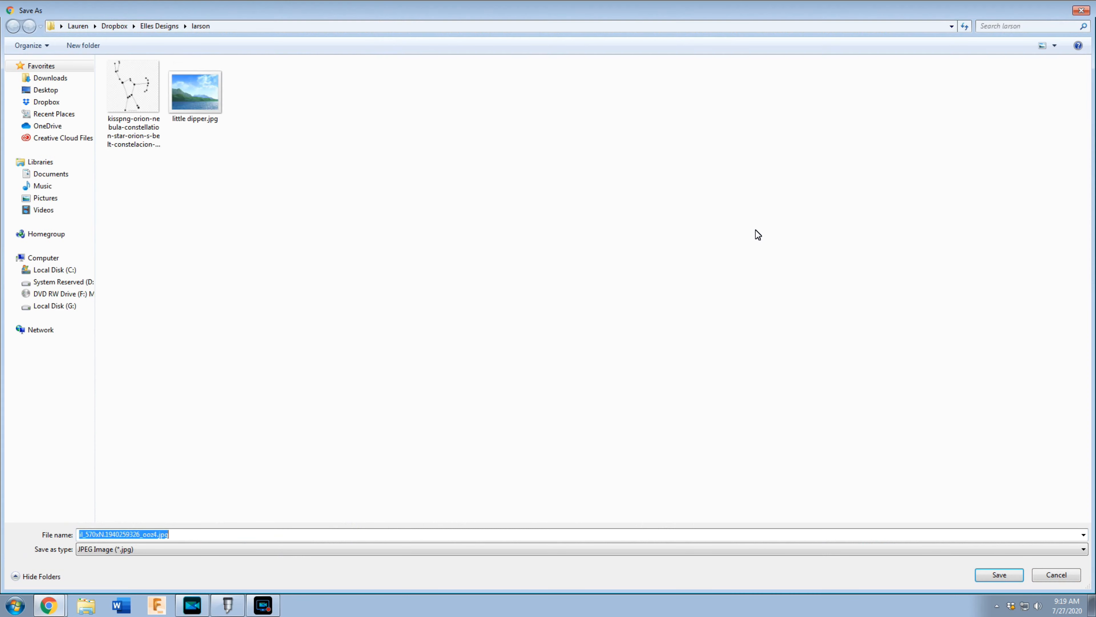
pyautogui.click(1000, 574)
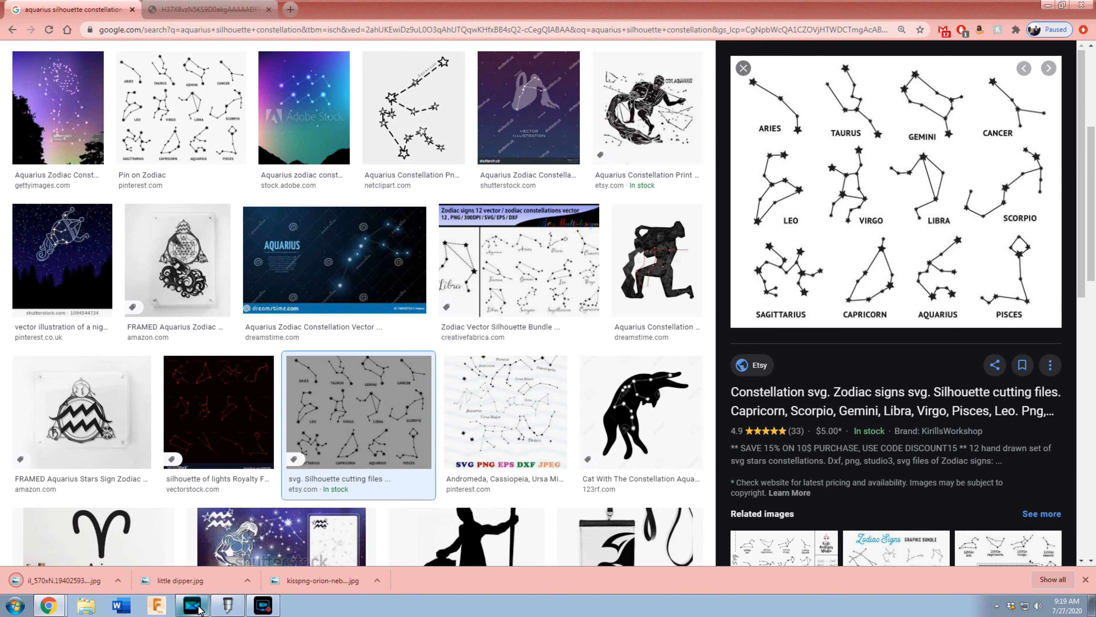
# Step: Switch to VinylMaster Cut and set the page width to 14 in
pyautogui.click(237, 602)
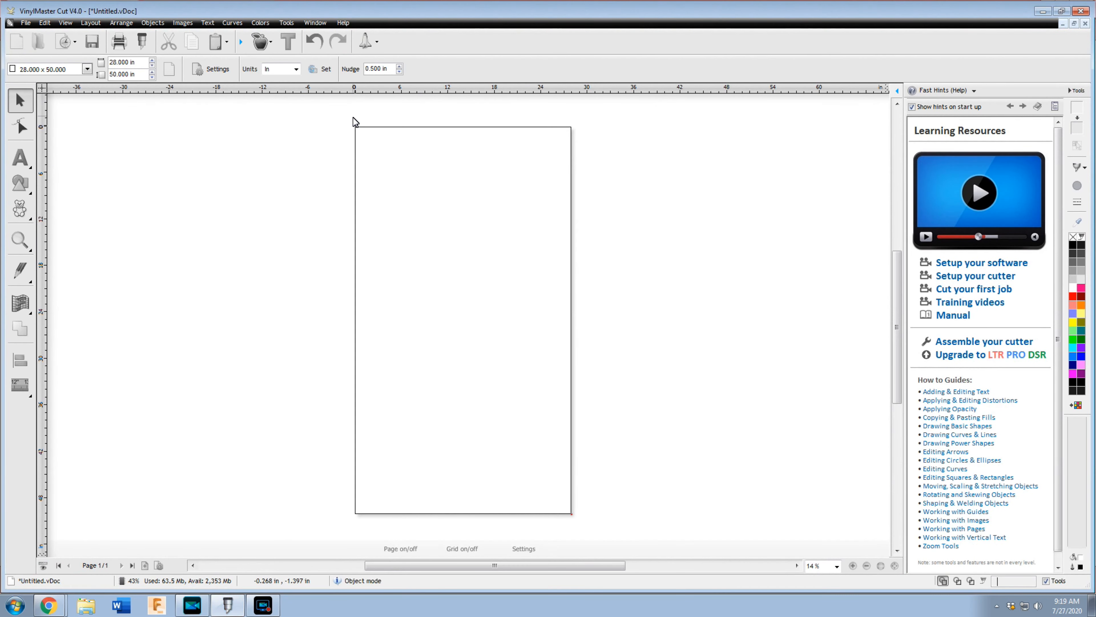
pyautogui.click(143, 64)
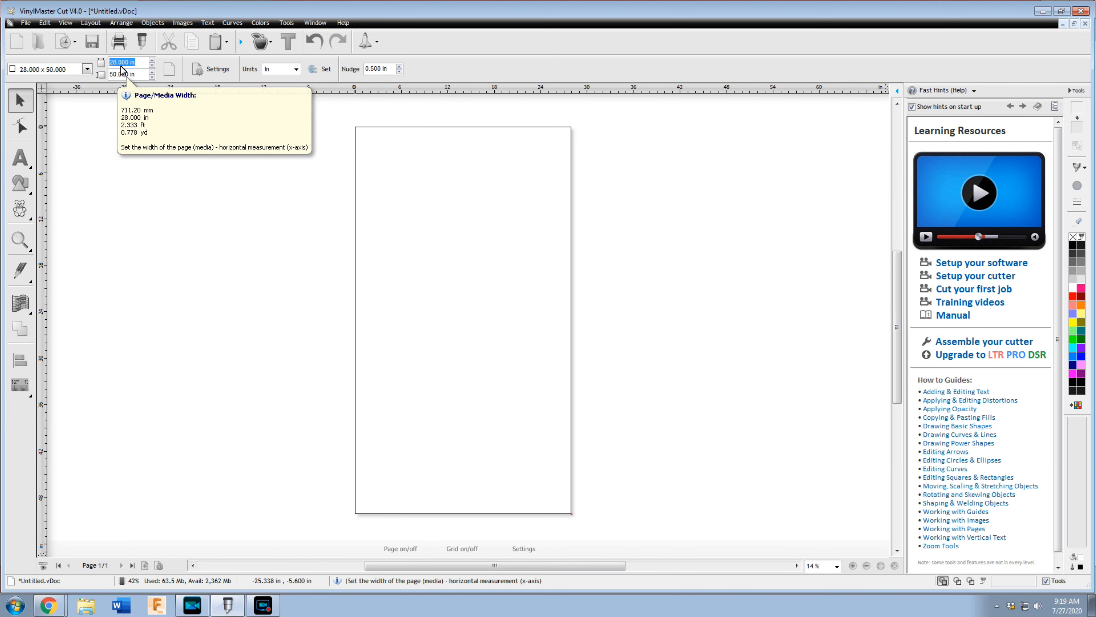
pyautogui.write('14')
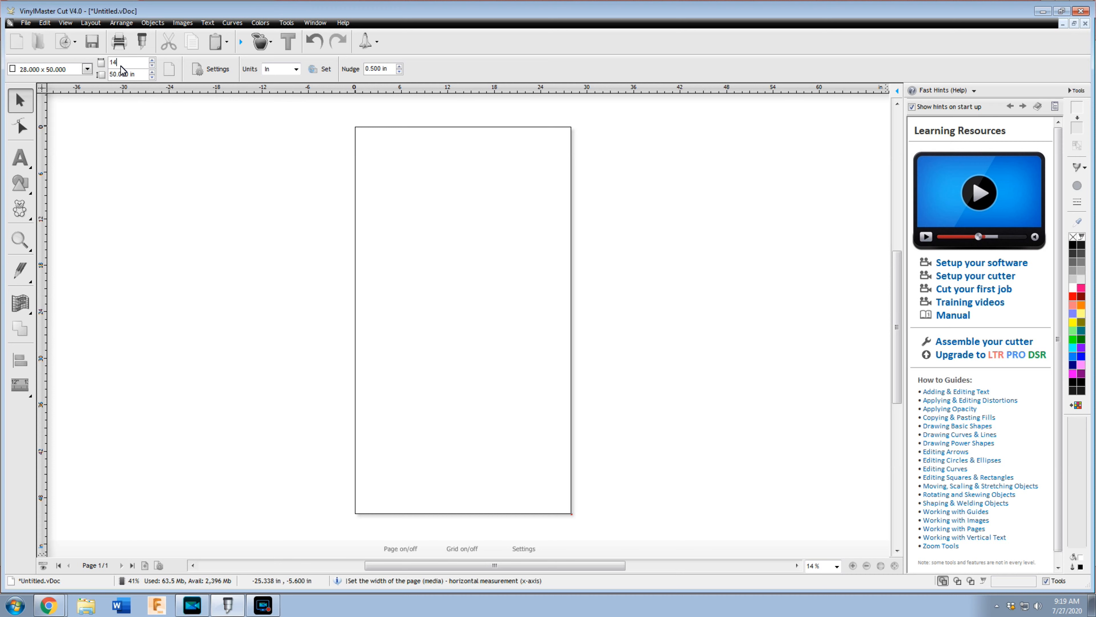
pyautogui.press('Return')
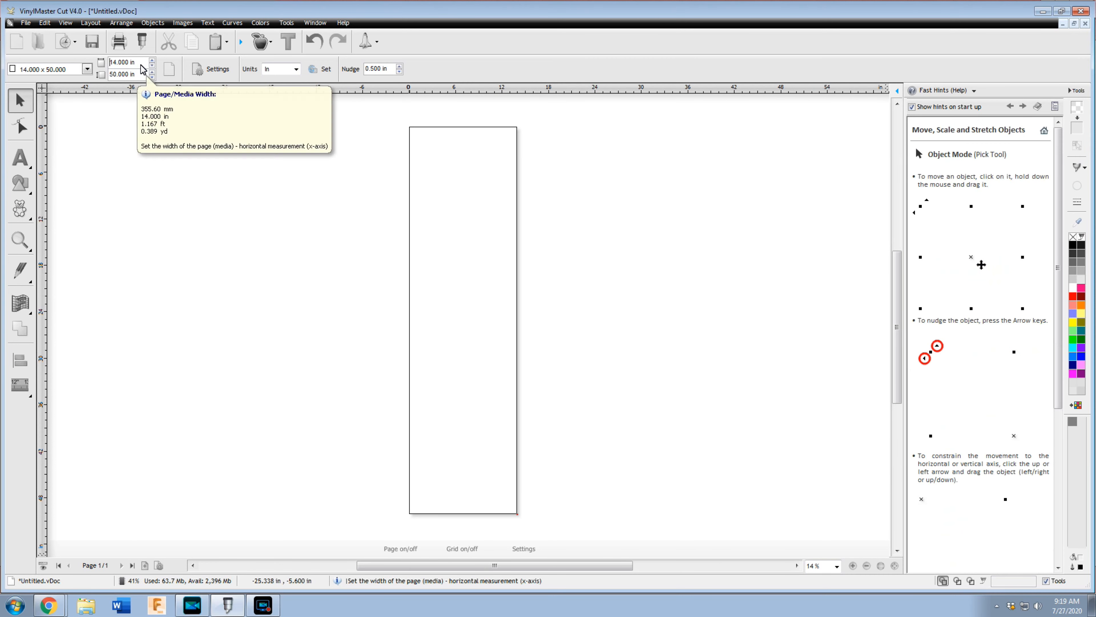
# Step: Set the page size to 28 in wide and 30 in high
pyautogui.click(127, 62)
pyautogui.write('28')
pyautogui.press('Return')
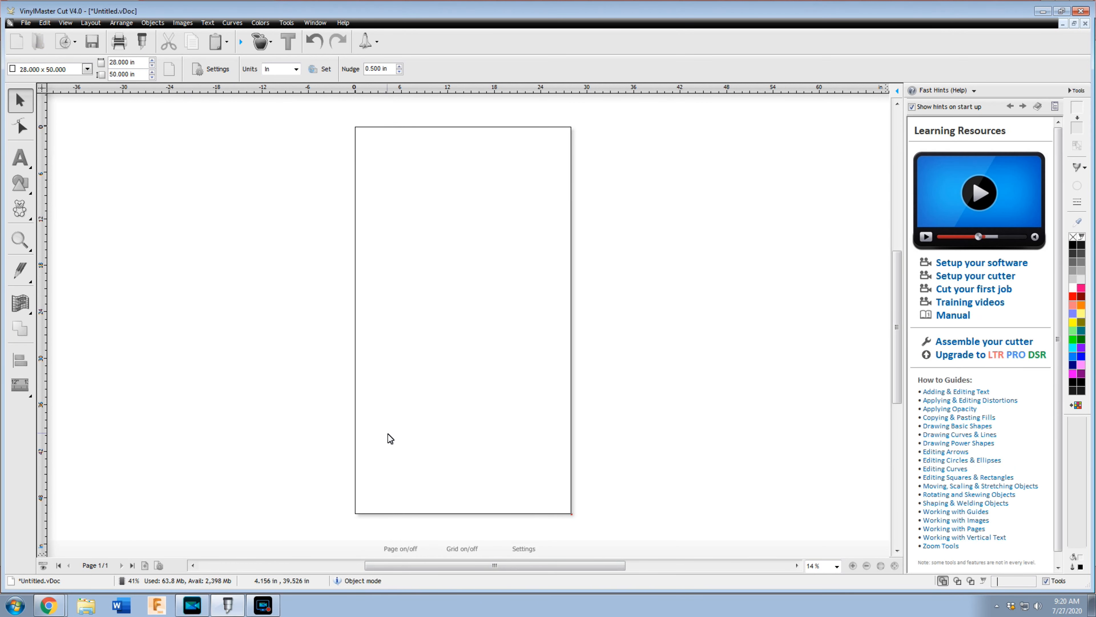
pyautogui.click(129, 74)
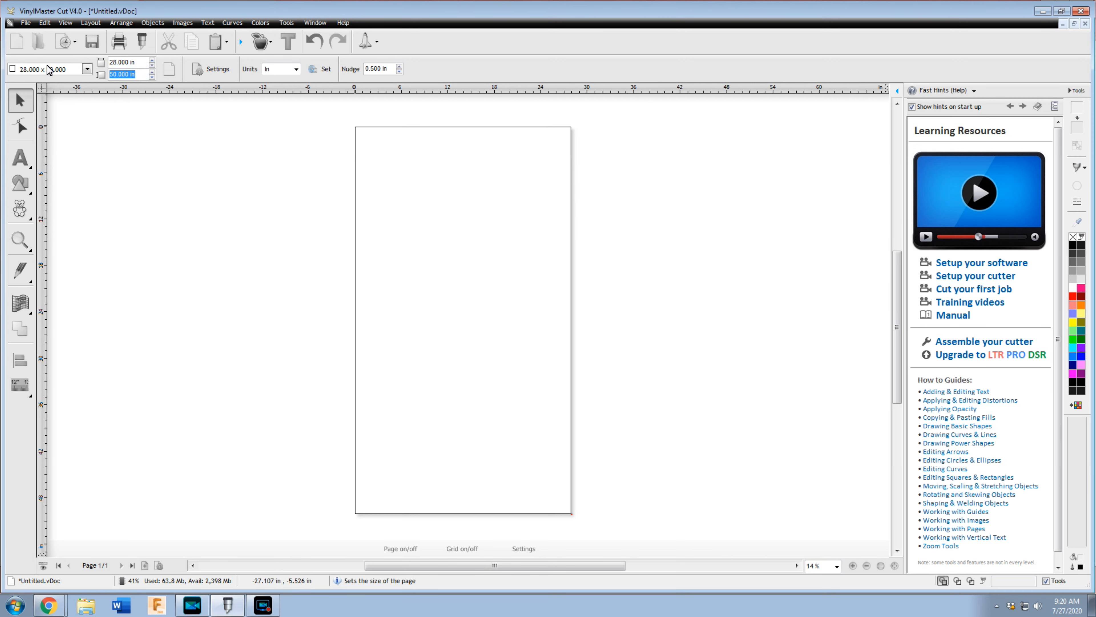
pyautogui.write('30')
pyautogui.press('Return')
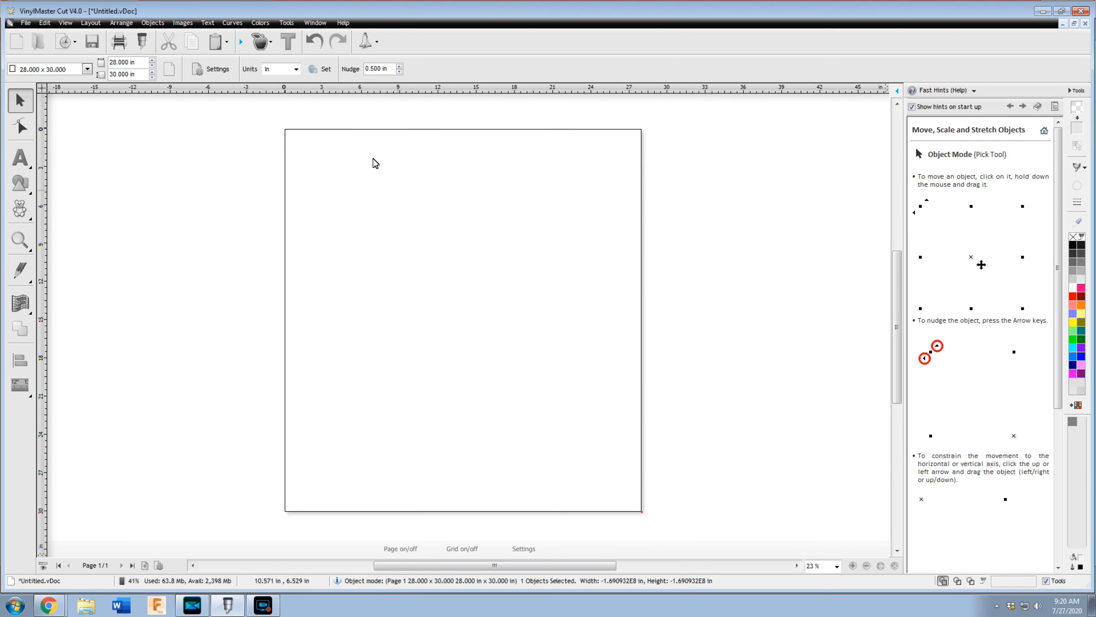
# Step: Import the saved zodiac constellation chart and place it near the page's upper-left corner, leaving it deselected
pyautogui.click(183, 22)
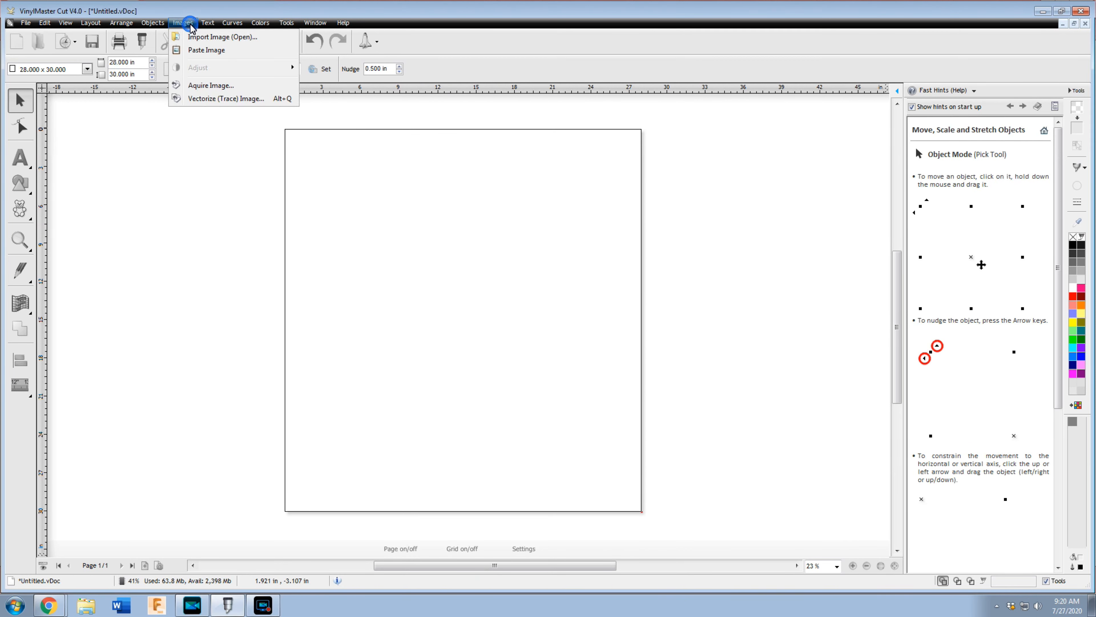
pyautogui.click(205, 38)
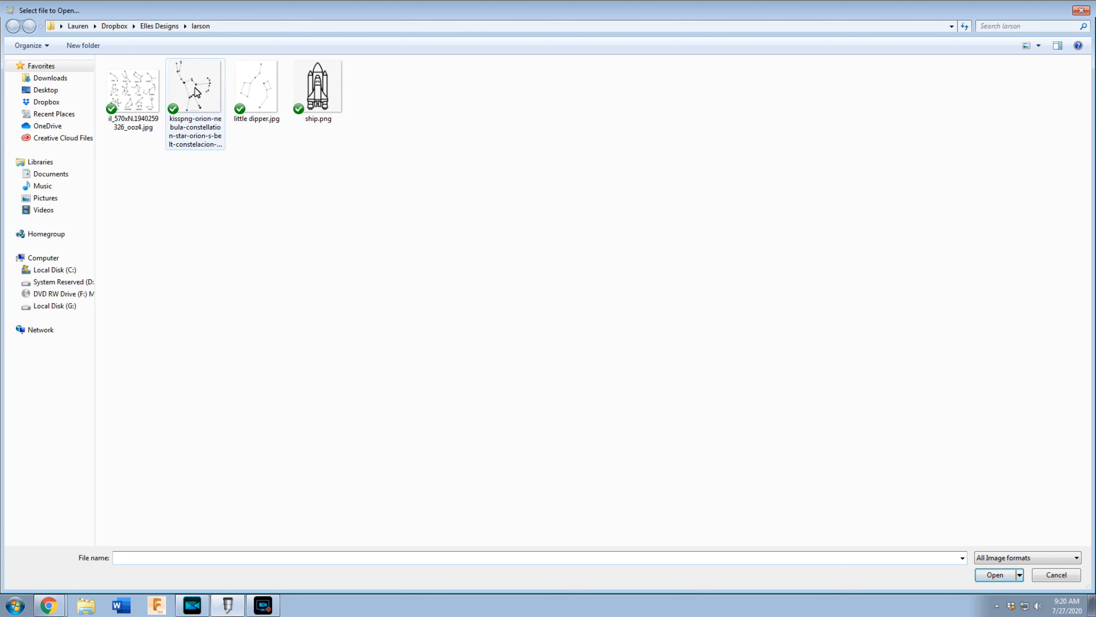
pyautogui.doubleClick(141, 92)
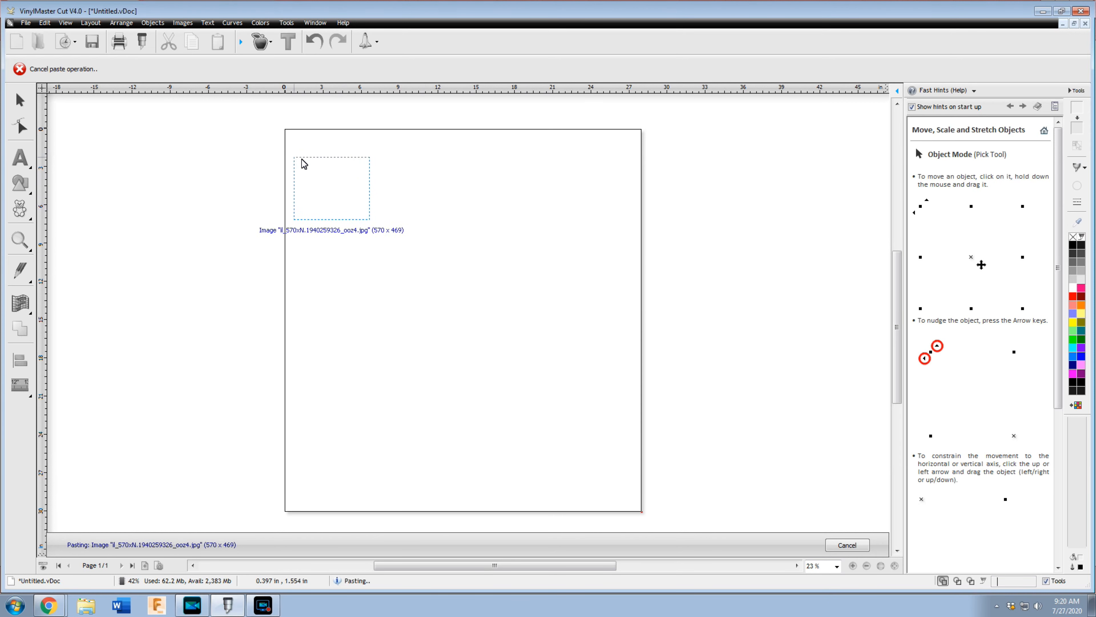
pyautogui.click(315, 158)
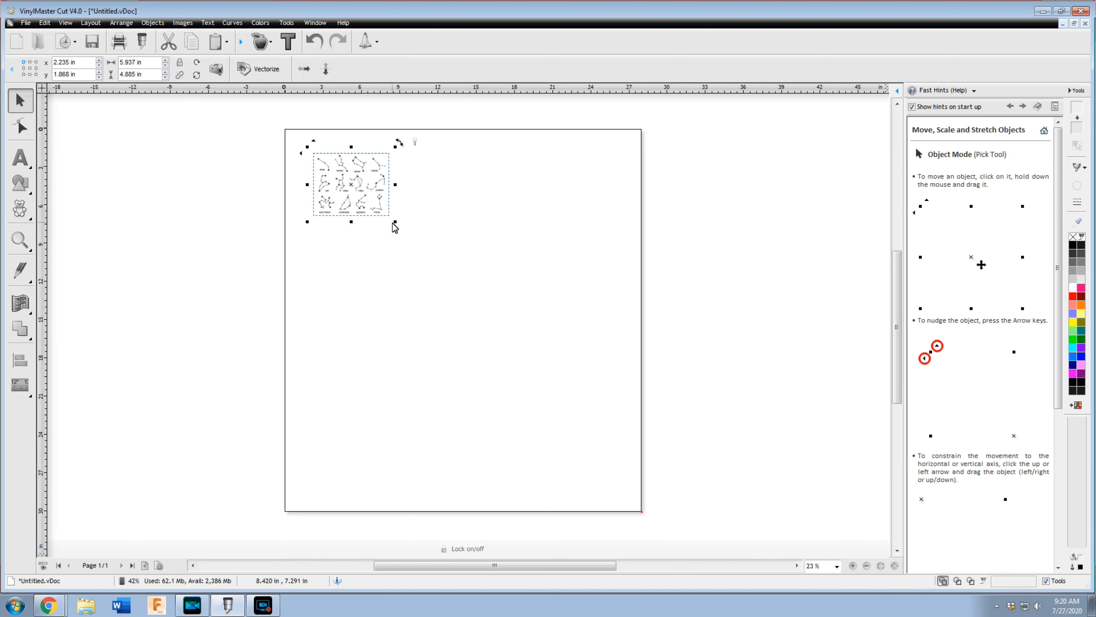
pyautogui.click(550, 241)
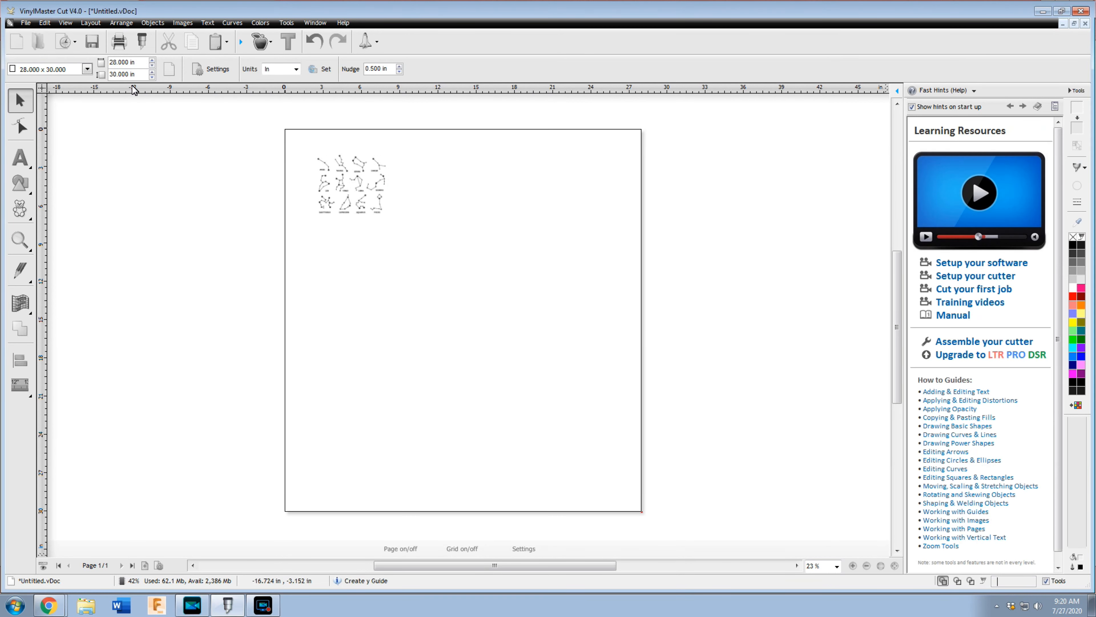
# Step: Open the imported zodiac chart in the Vectorizer and trace it with the Default mode and two colors
pyautogui.click(343, 176)
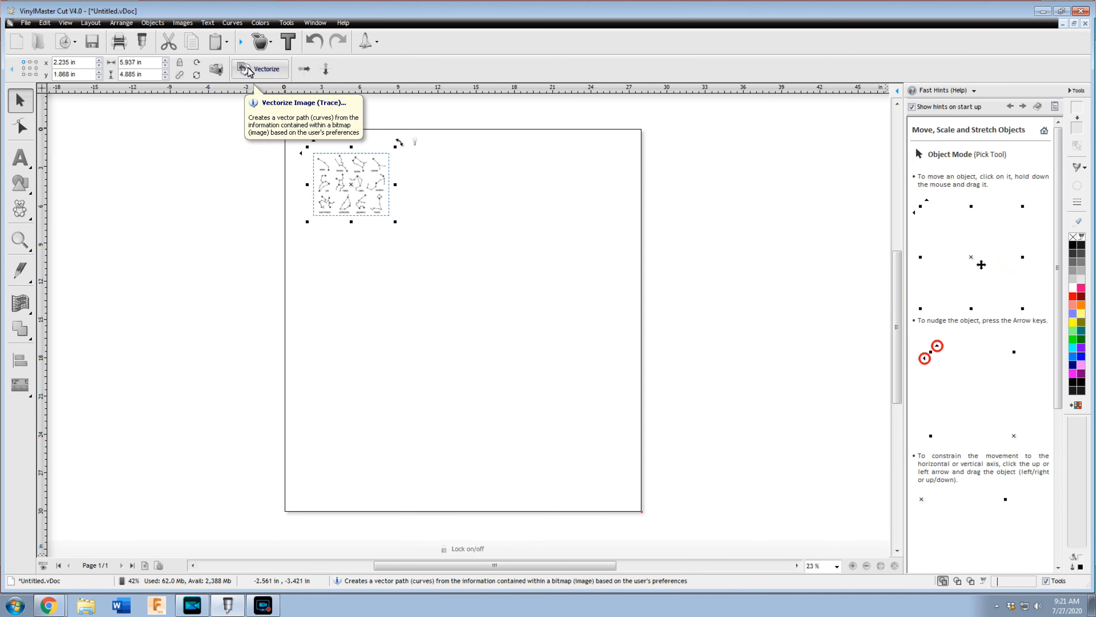
pyautogui.click(249, 70)
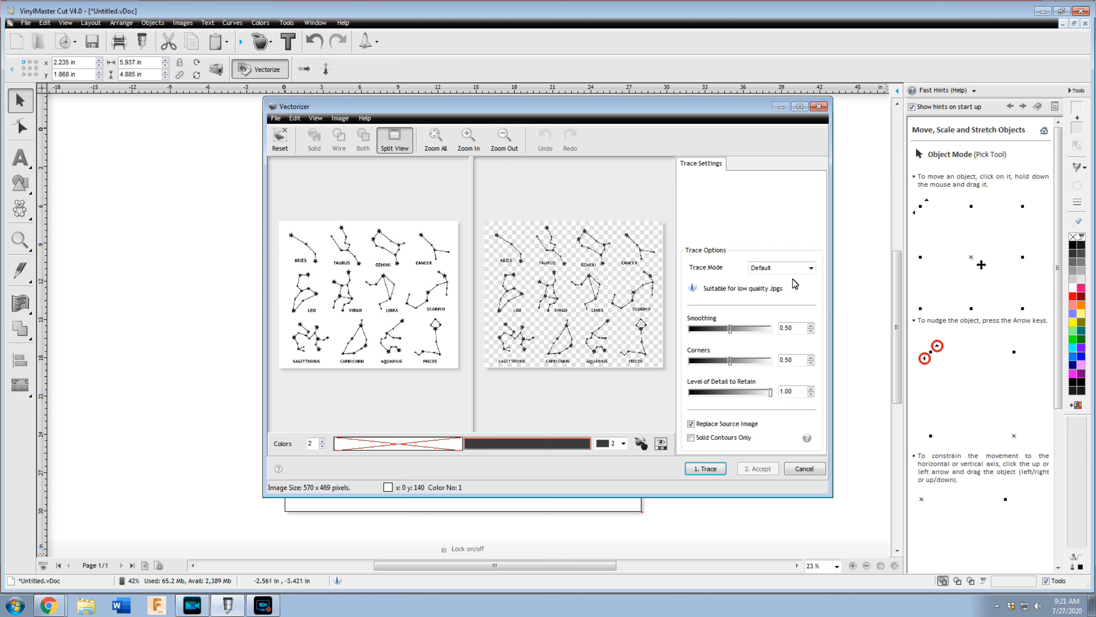
pyautogui.click(706, 469)
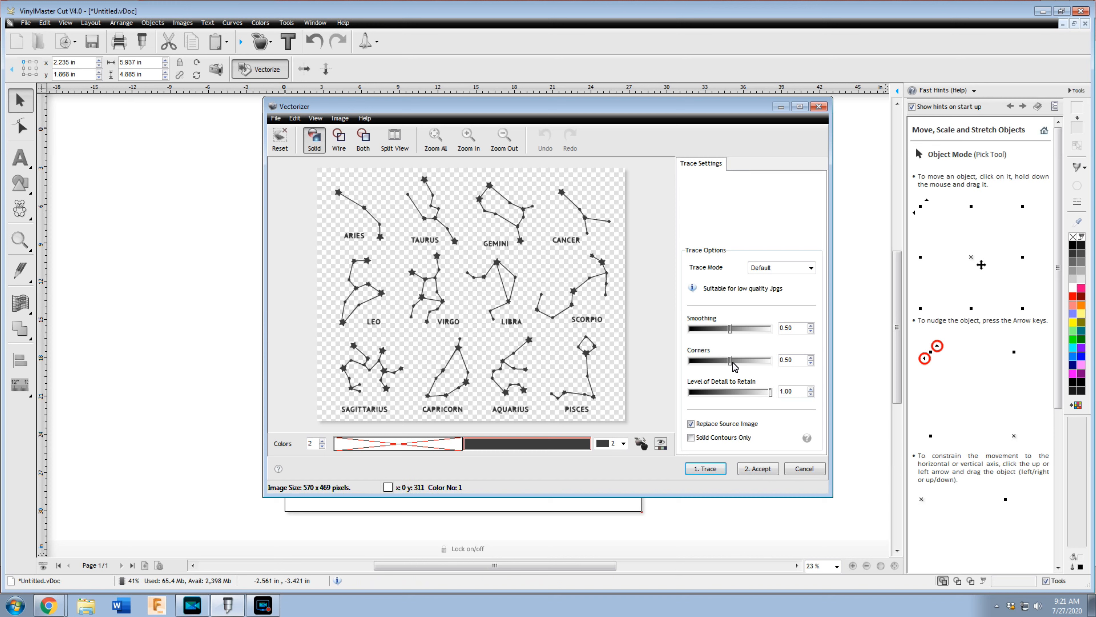
# Step: Try retracing the zodiac chart with Corners values of 0.74, 0.88 and 1.00
pyautogui.moveTo(730, 361); pyautogui.dragTo(746, 363)
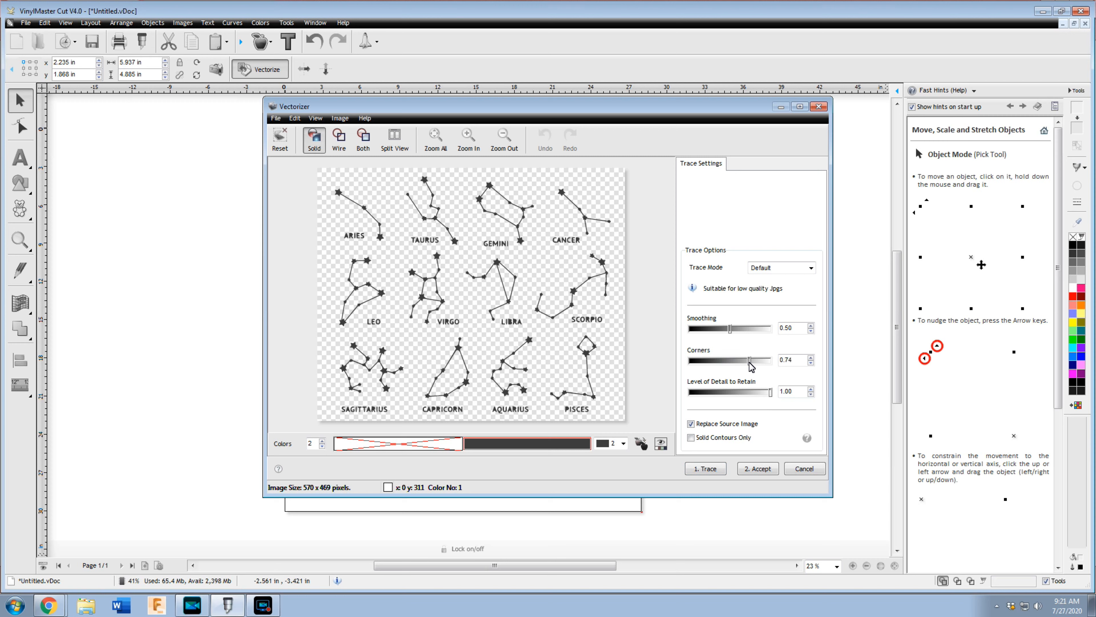
pyautogui.click(708, 470)
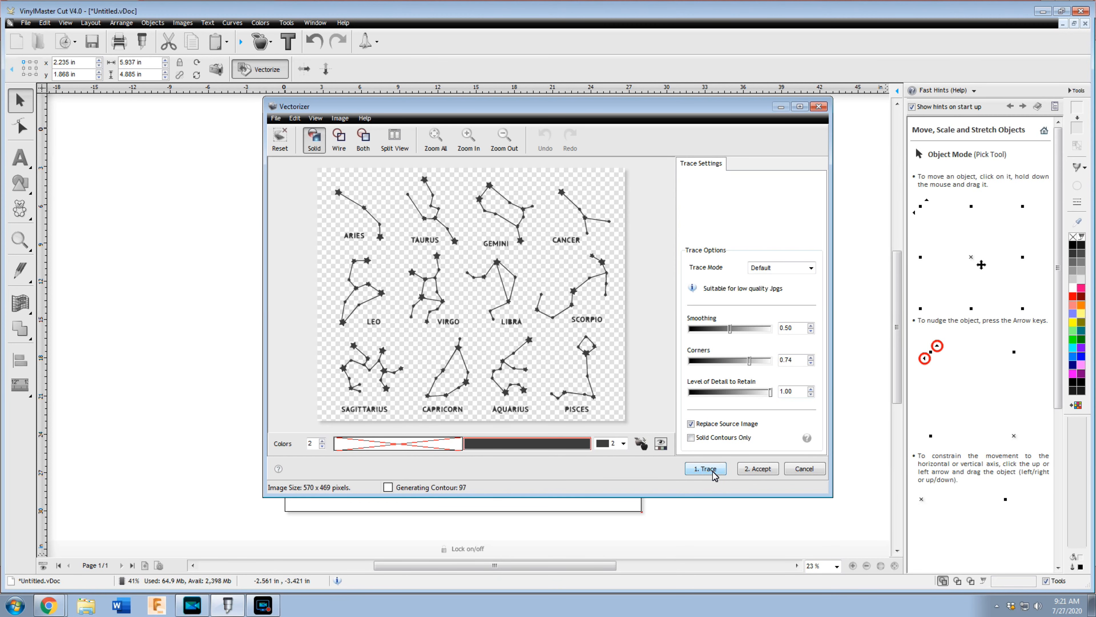
pyautogui.moveTo(750, 361); pyautogui.dragTo(762, 363)
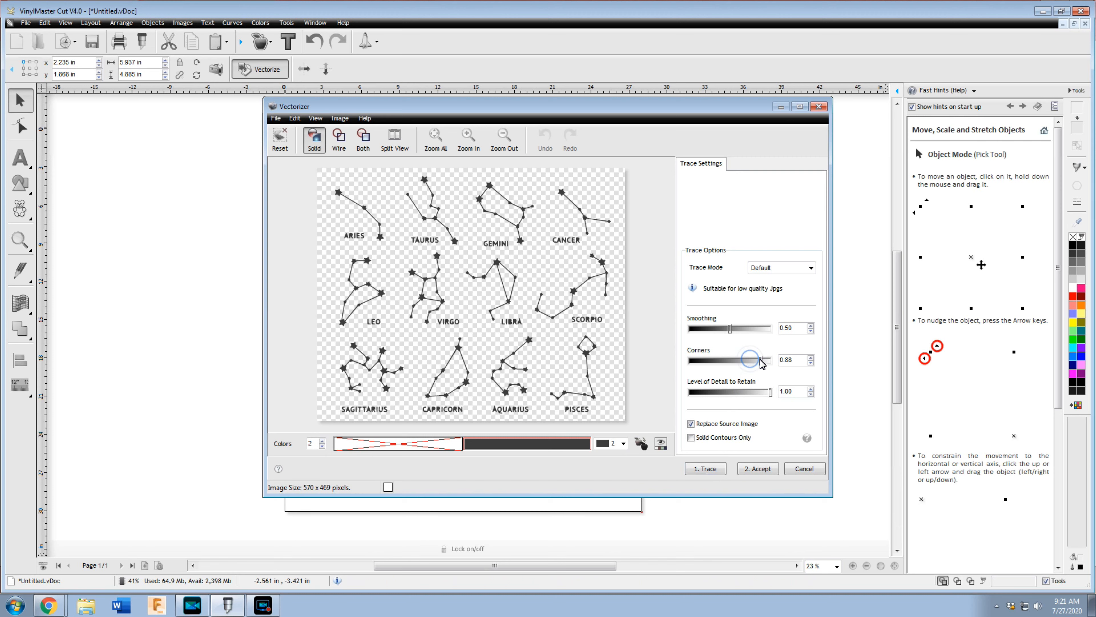
pyautogui.click(704, 471)
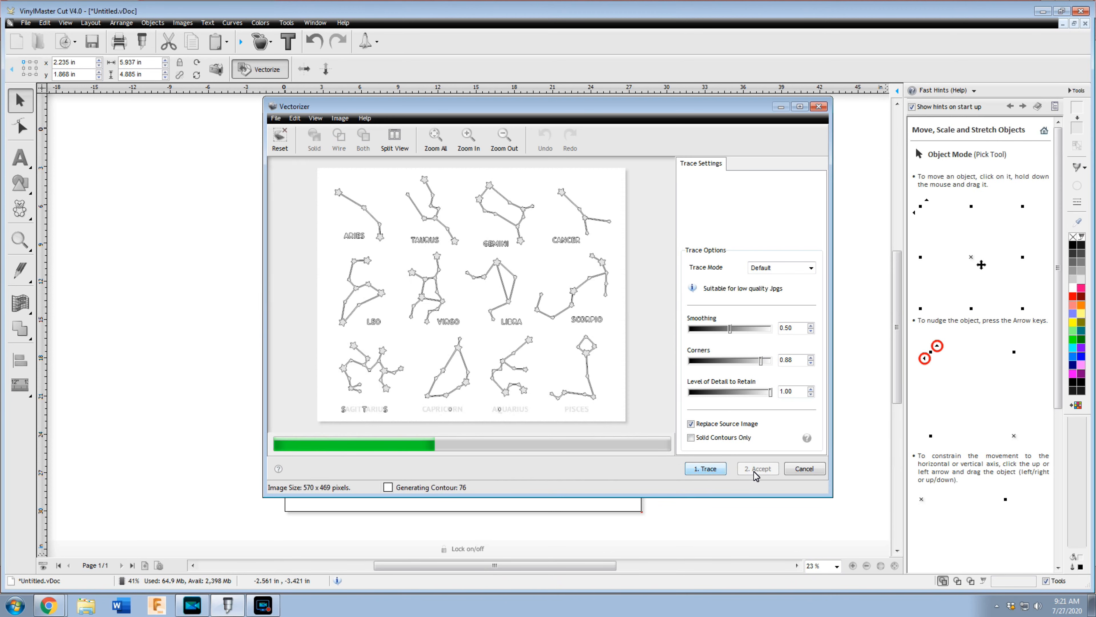
pyautogui.moveTo(762, 360); pyautogui.dragTo(771, 361)
pyautogui.click(705, 469)
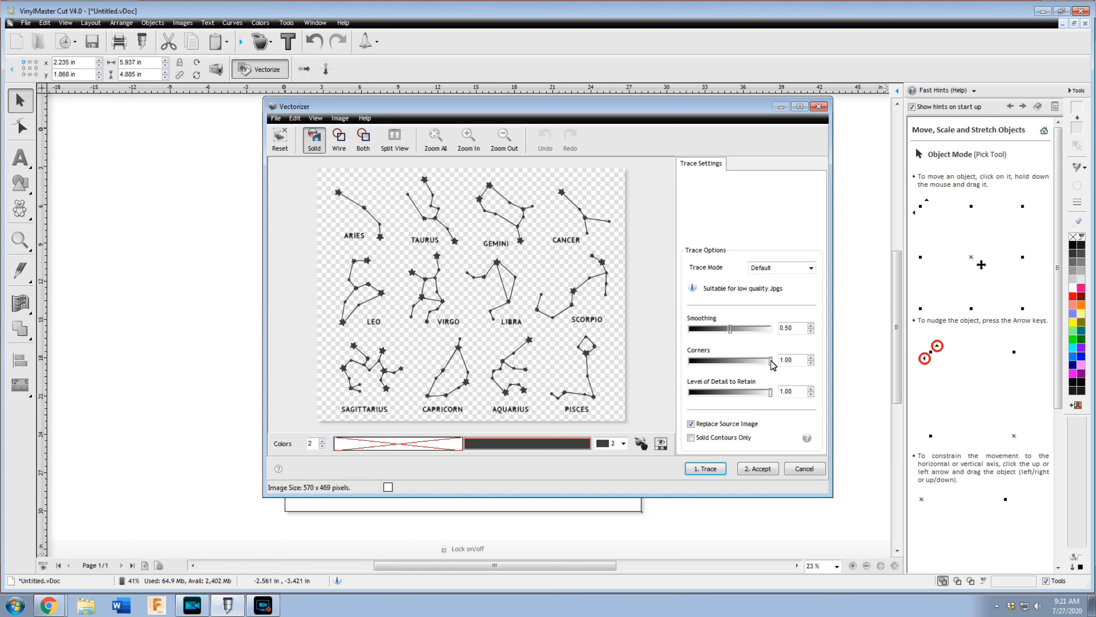
# Step: Try retracing the zodiac chart with Corners values of 0.60, 0.72 and 0.20
pyautogui.moveTo(770, 360); pyautogui.dragTo(738, 364)
pyautogui.click(711, 469)
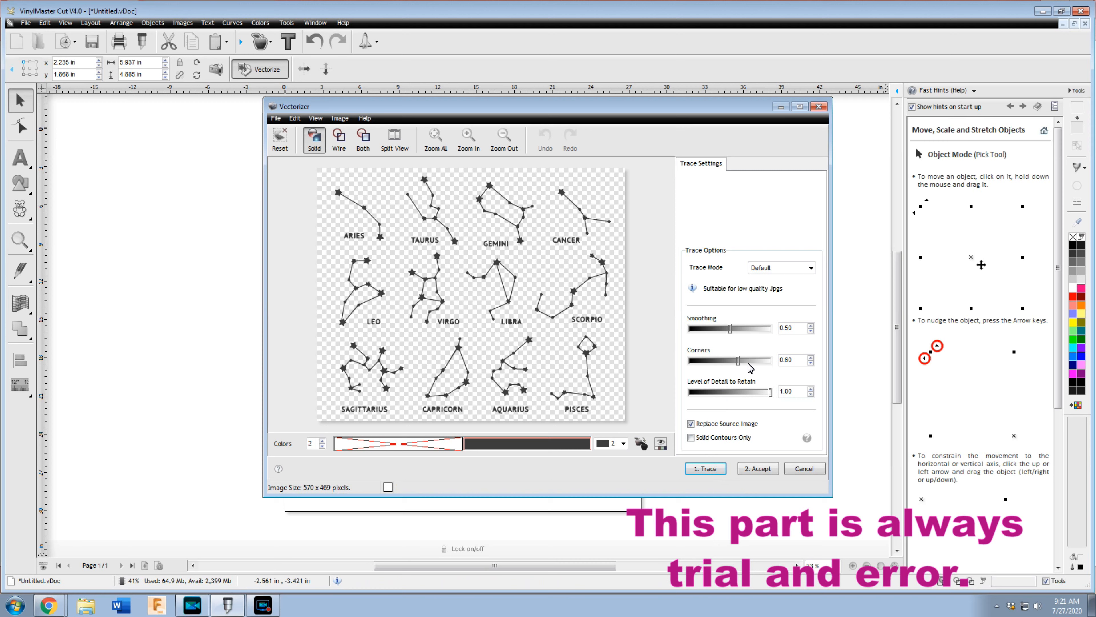
pyautogui.moveTo(738, 360); pyautogui.dragTo(748, 361)
pyautogui.click(722, 469)
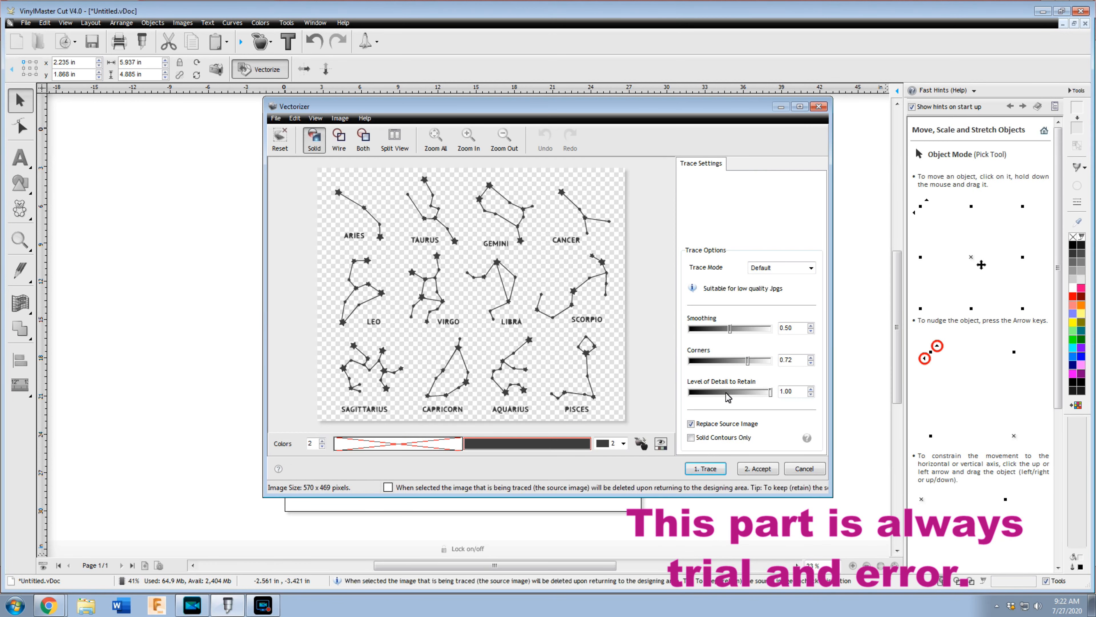
pyautogui.moveTo(743, 360); pyautogui.dragTo(706, 363)
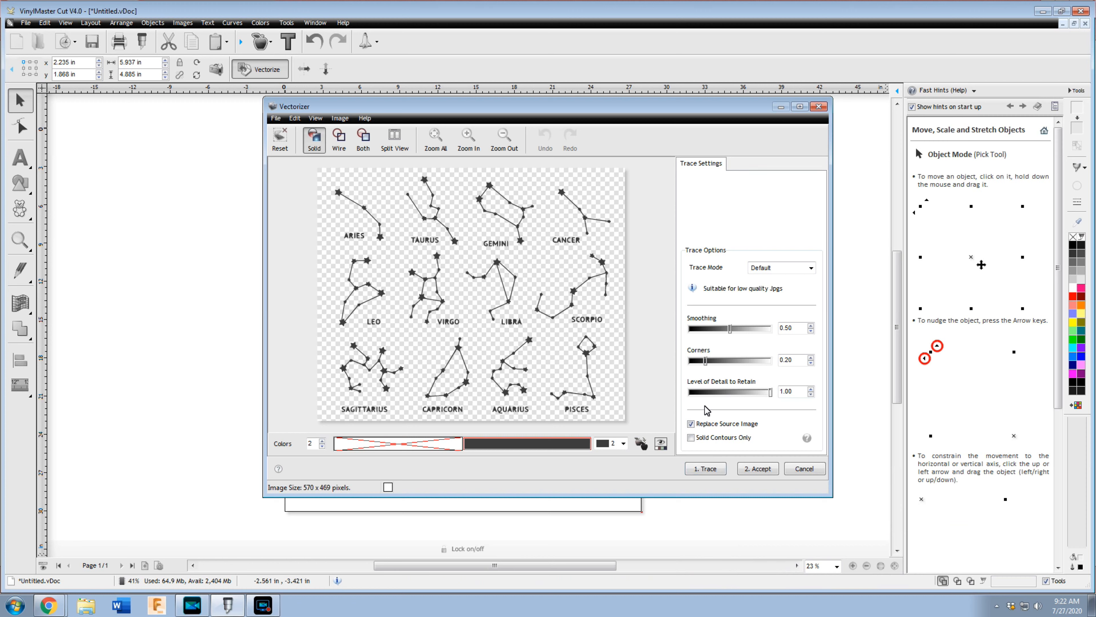
pyautogui.click(706, 468)
# Step: Retrace the zodiac chart with Corners at 0.51, then again with Smoothing lowered to 0.24
pyautogui.moveTo(706, 361); pyautogui.dragTo(733, 366)
pyautogui.click(713, 472)
pyautogui.moveTo(732, 331); pyautogui.dragTo(709, 331)
pyautogui.click(716, 472)
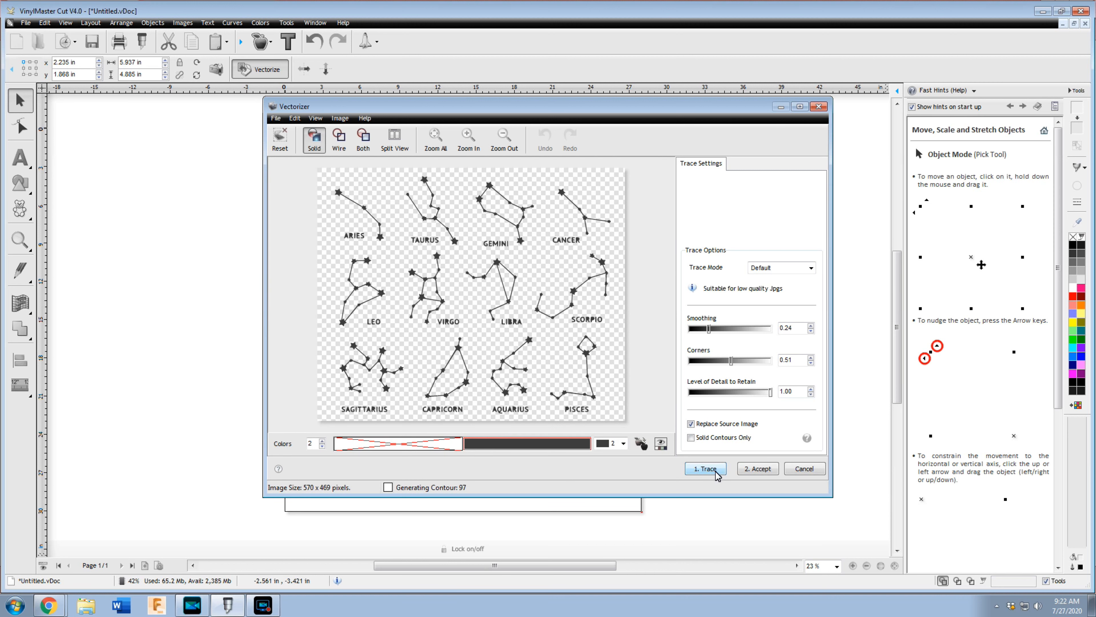
# Step: Lower Smoothing to 0.11, retrace the zodiac chart and accept the vectorized result
pyautogui.moveTo(709, 329); pyautogui.dragTo(701, 330)
pyautogui.click(718, 470)
pyautogui.moveTo(701, 329)
pyautogui.mouseDown()
pyautogui.moveTo(769, 329)
pyautogui.moveTo(698, 329)
pyautogui.mouseUp()
pyautogui.click(717, 470)
pyautogui.click(721, 471)
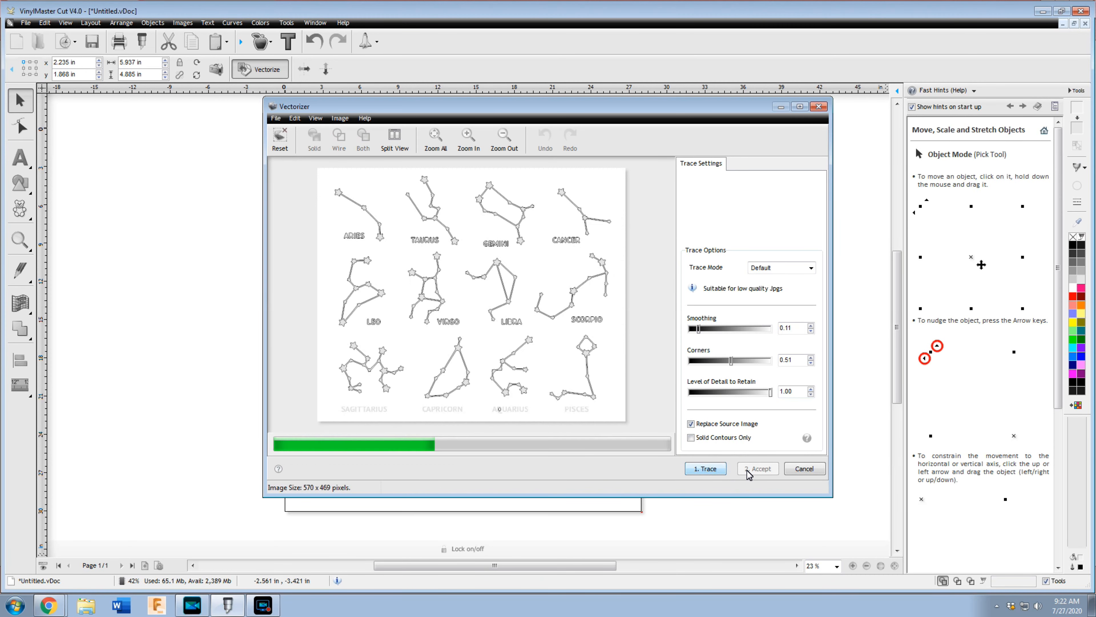
pyautogui.click(753, 470)
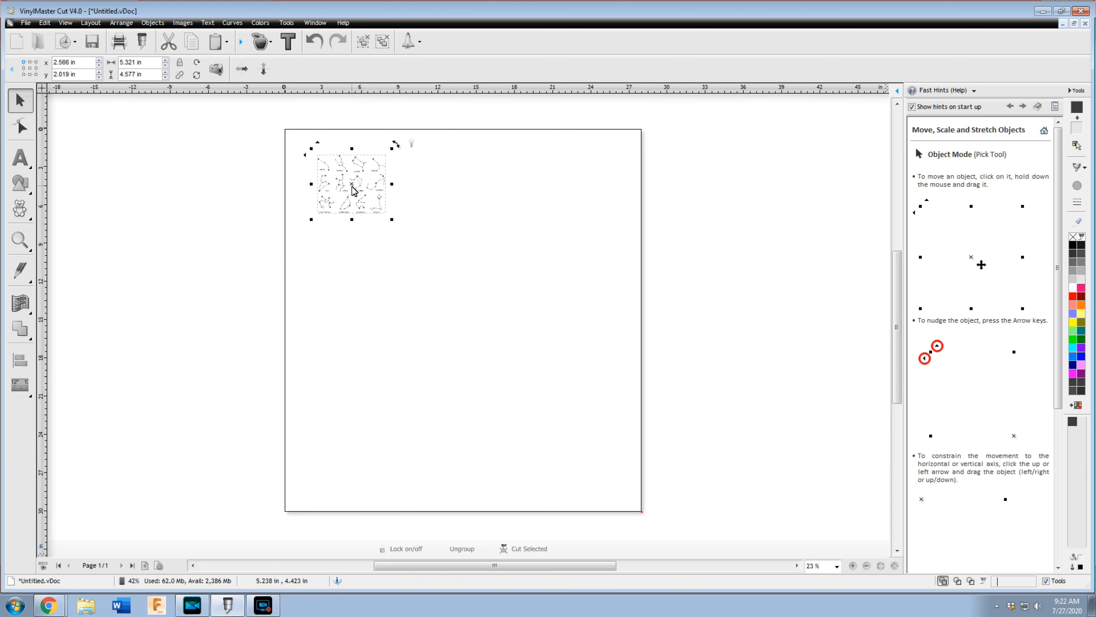
# Step: Enlarge the traced zodiac chart to about 20.3 in wide and 17.5 in high, leaving it deselected
pyautogui.click(396, 226)
pyautogui.moveTo(478, 298); pyautogui.dragTo(581, 380)
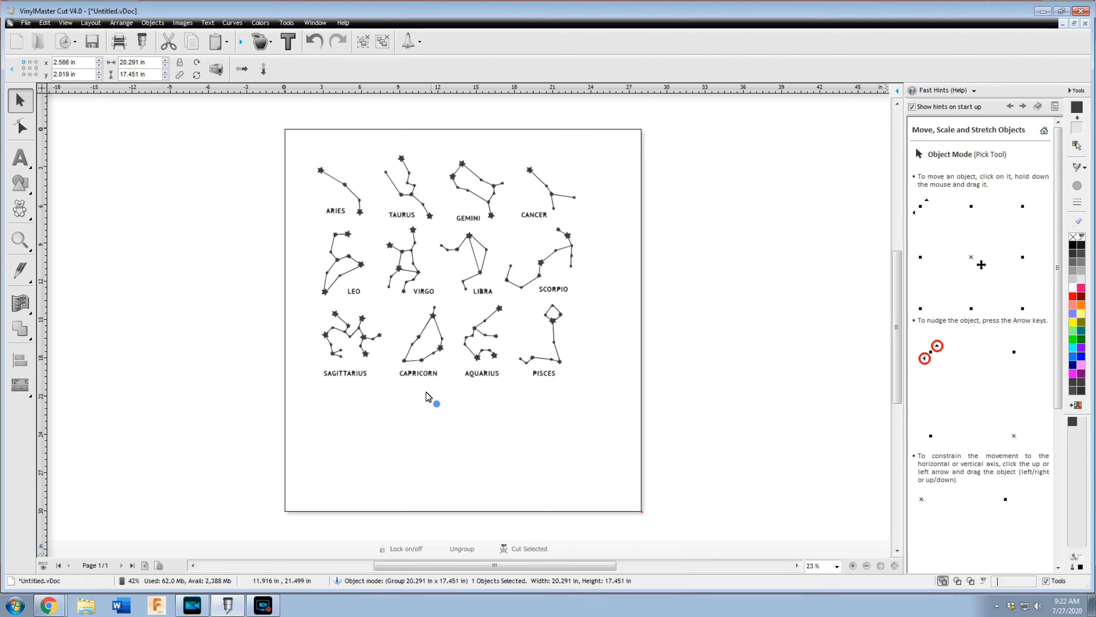
pyautogui.click(427, 394)
# Step: Examine the traced CAPRICORN lettering up close for letter shape quality
pyautogui.scroll(4, 411, 376)
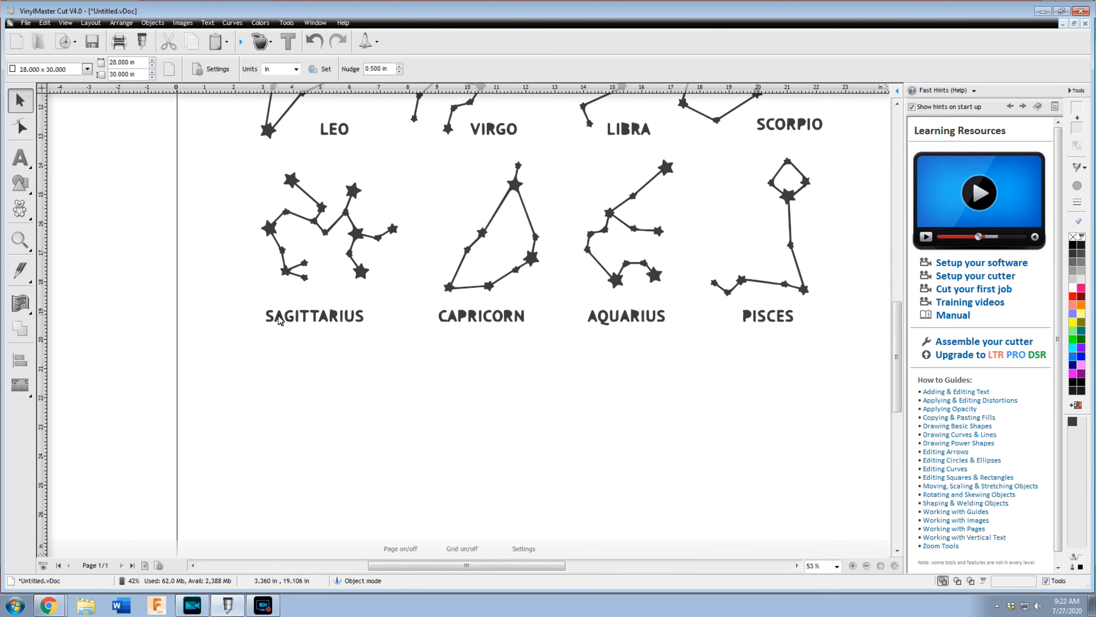
pyautogui.scroll(8, 457, 320)
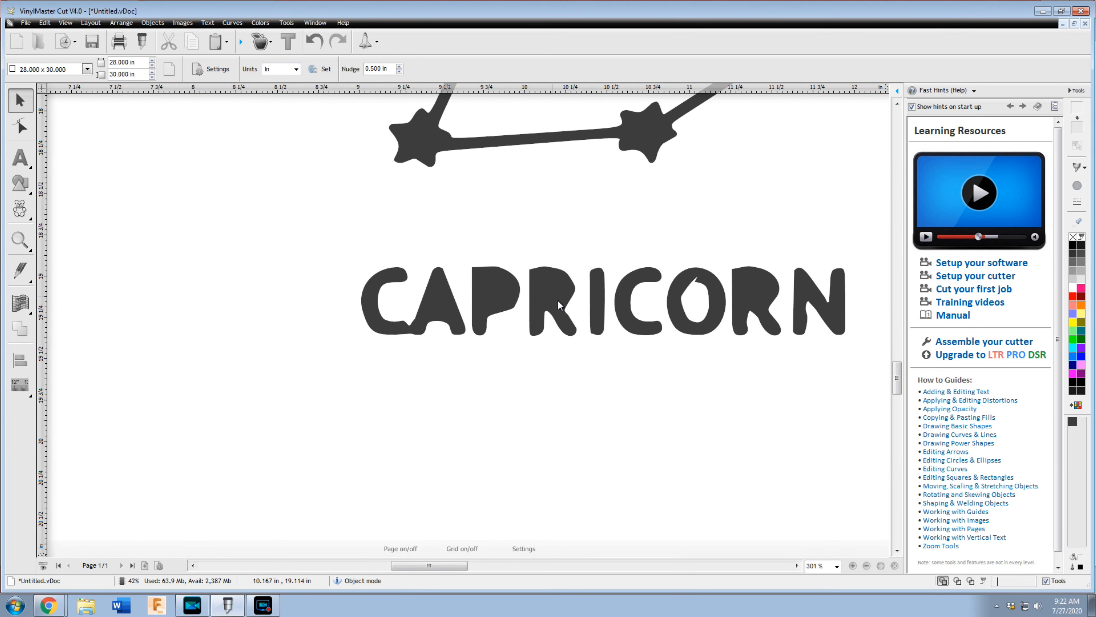
pyautogui.scroll(3, 694, 282)
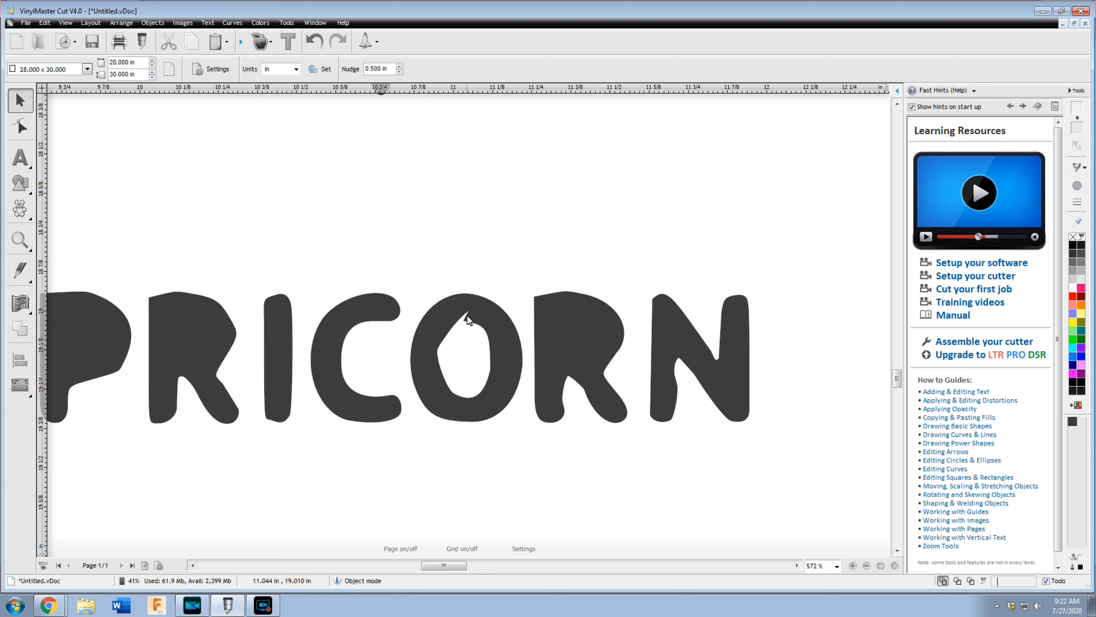
pyautogui.scroll(-12, 469, 319)
pyautogui.scroll(-3, 460, 328)
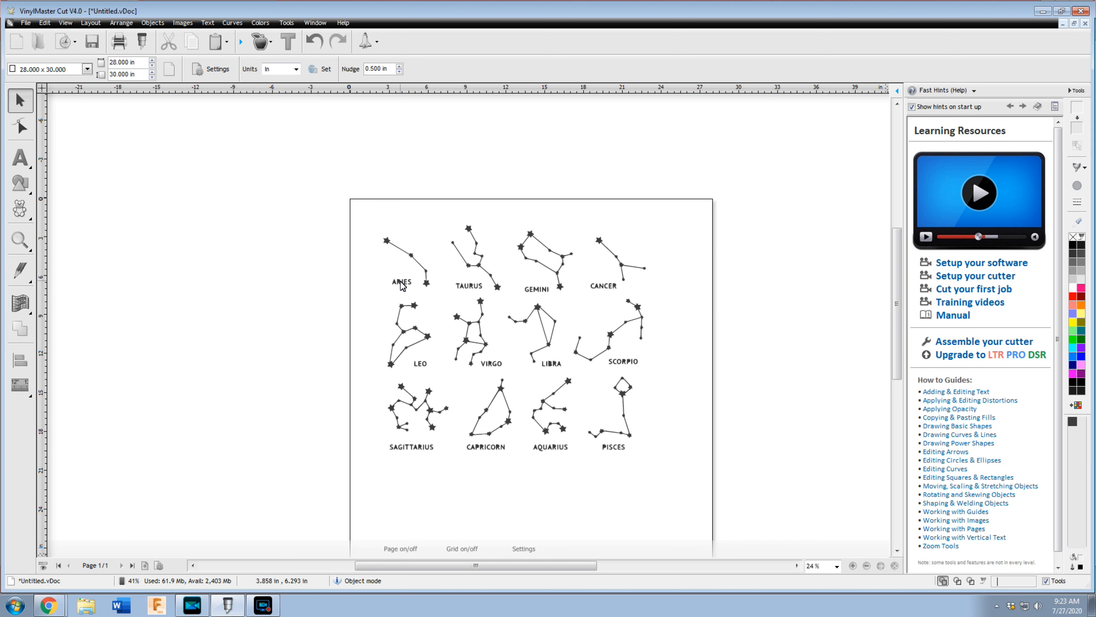
# Step: Shift the traced zodiac chart slightly toward the page's upper-left corner and deselect it
pyautogui.moveTo(402, 286)
pyautogui.moveTo(471, 332); pyautogui.dragTo(462, 322)
pyautogui.click(282, 242)
# Step: Import the saved Orion constellation image and place it across the page's right edge, near the top
pyautogui.click(183, 22)
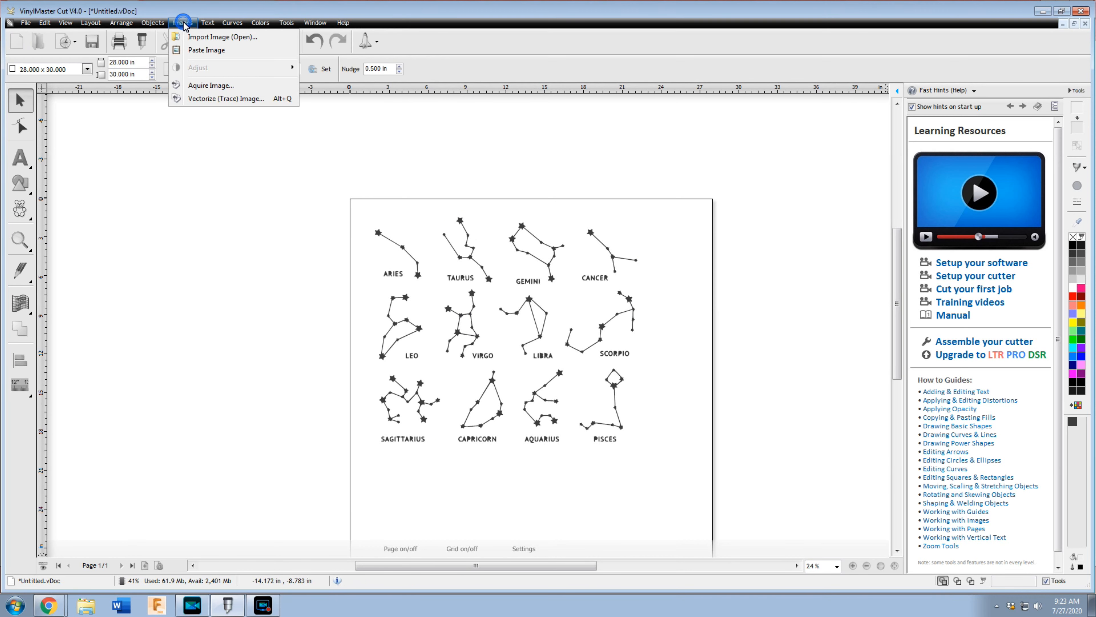
pyautogui.click(195, 37)
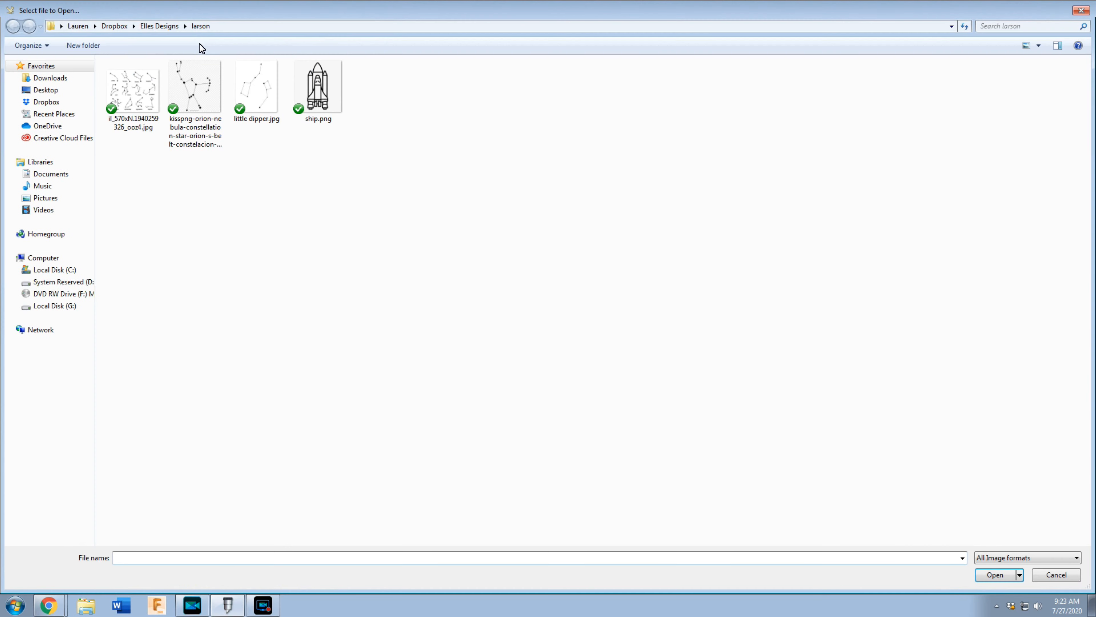
pyautogui.doubleClick(205, 100)
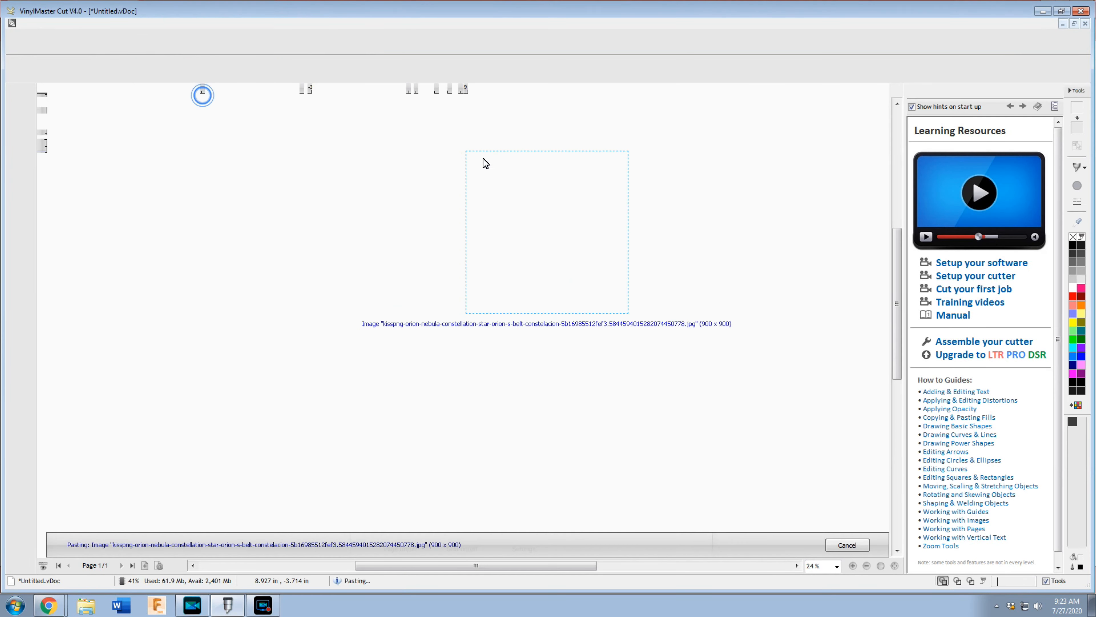
pyautogui.click(701, 227)
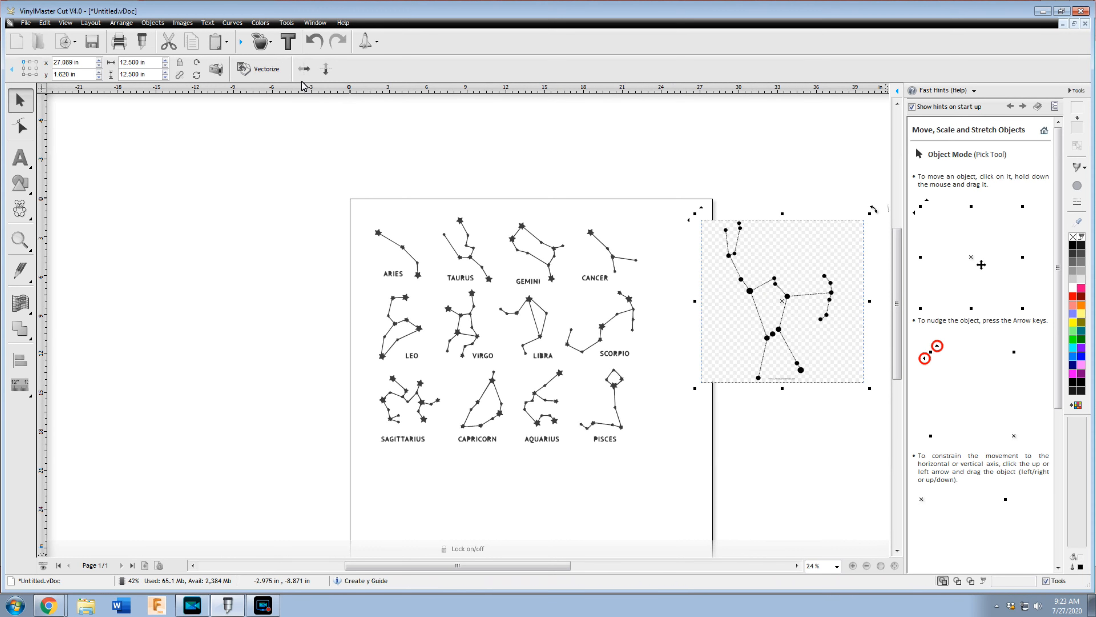
# Step: Vectorize the Orion image with the Default trace mode and two colors, and accept the trace
pyautogui.click(271, 70)
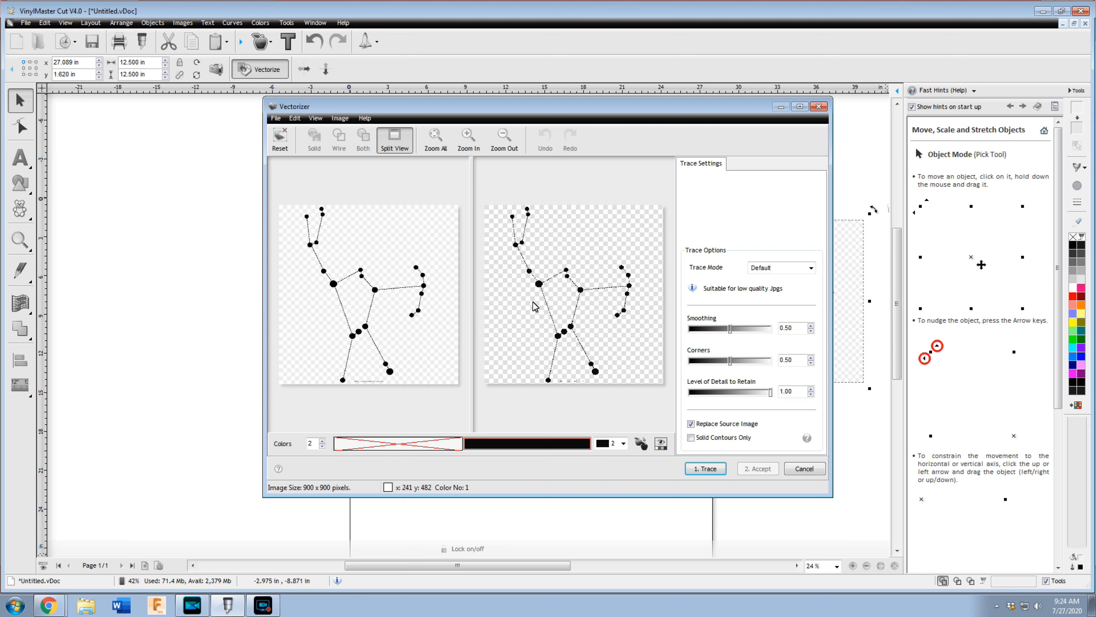
pyautogui.click(706, 469)
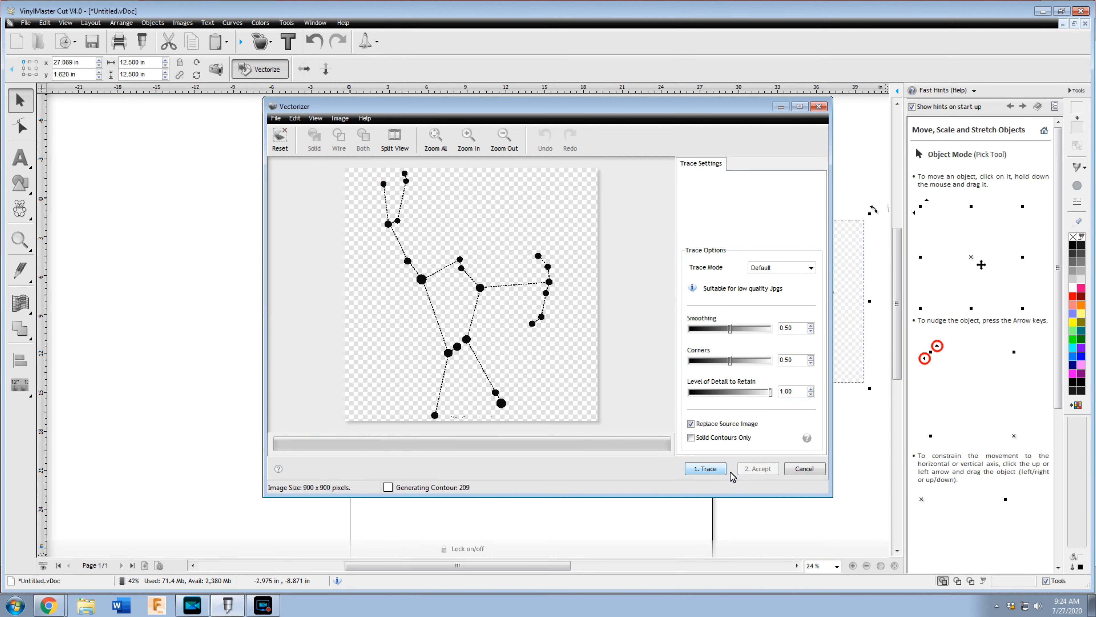
pyautogui.click(759, 469)
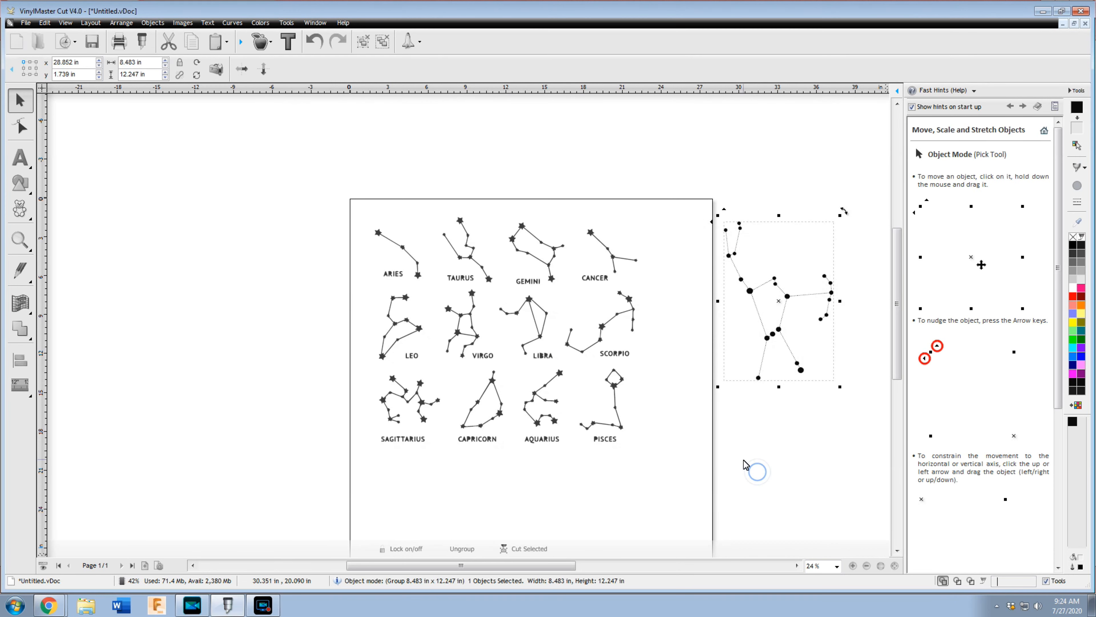
# Step: Reposition the traced Orion constellation just outside the page's right edge, near the top
pyautogui.moveTo(788, 303); pyautogui.dragTo(765, 318)
pyautogui.click(788, 467)
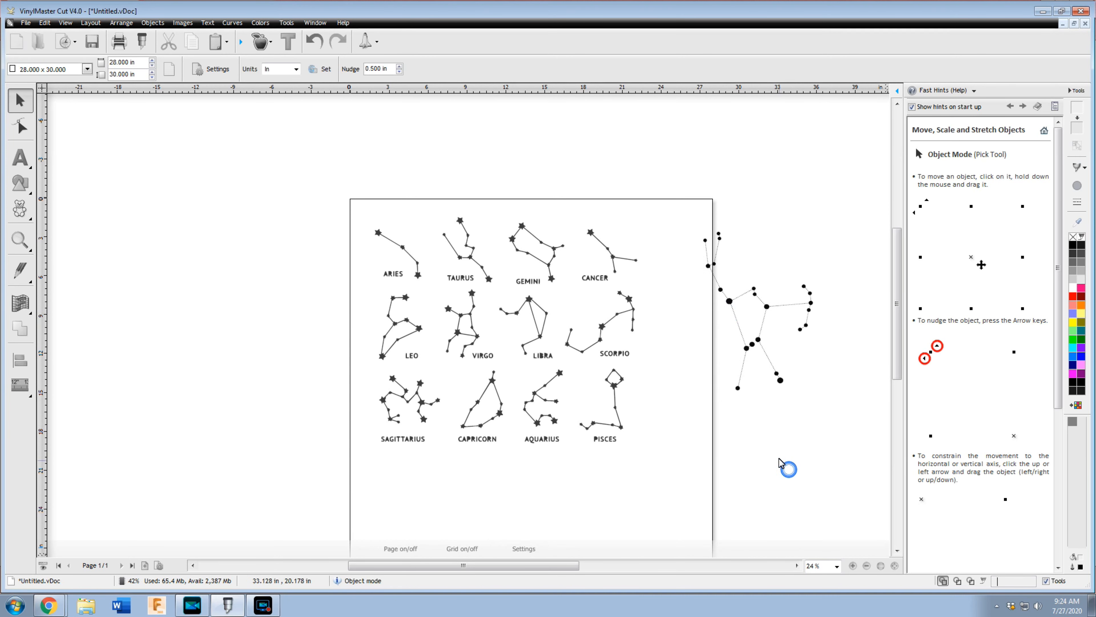
pyautogui.click(749, 339)
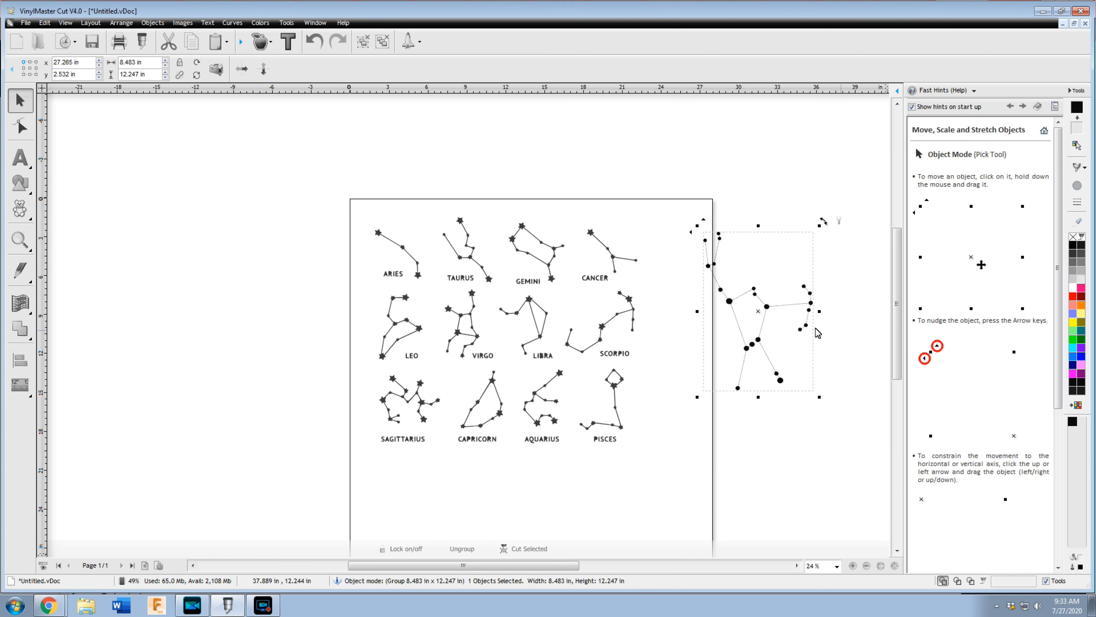
pyautogui.moveTo(756, 314); pyautogui.dragTo(777, 288)
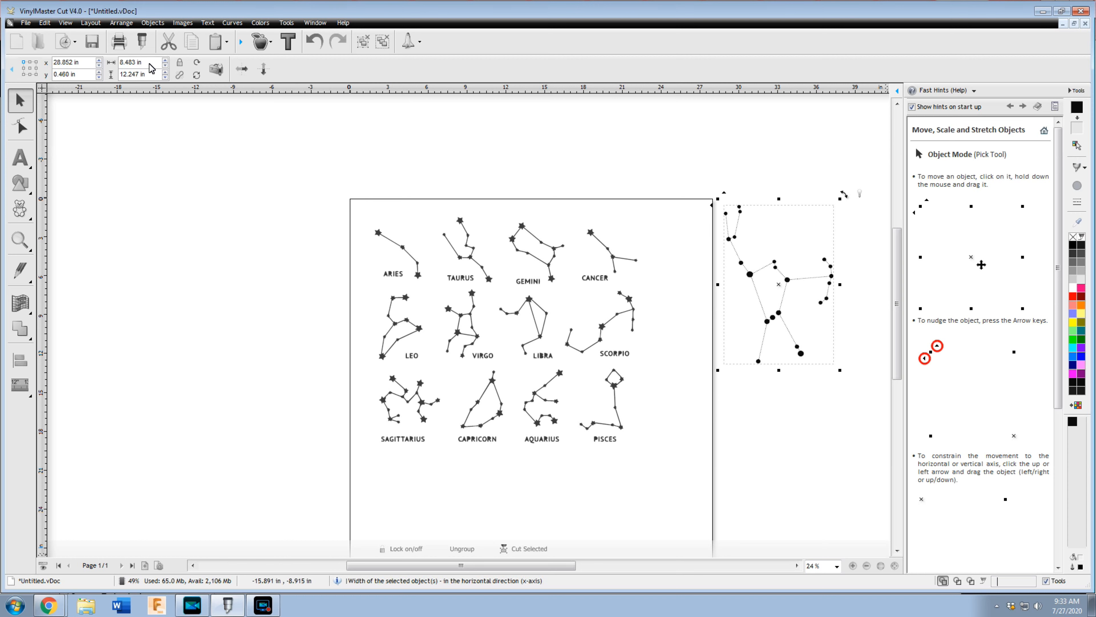
# Step: Resize the traced Orion constellation proportionally to a height of 12 in
pyautogui.moveTo(151, 67)
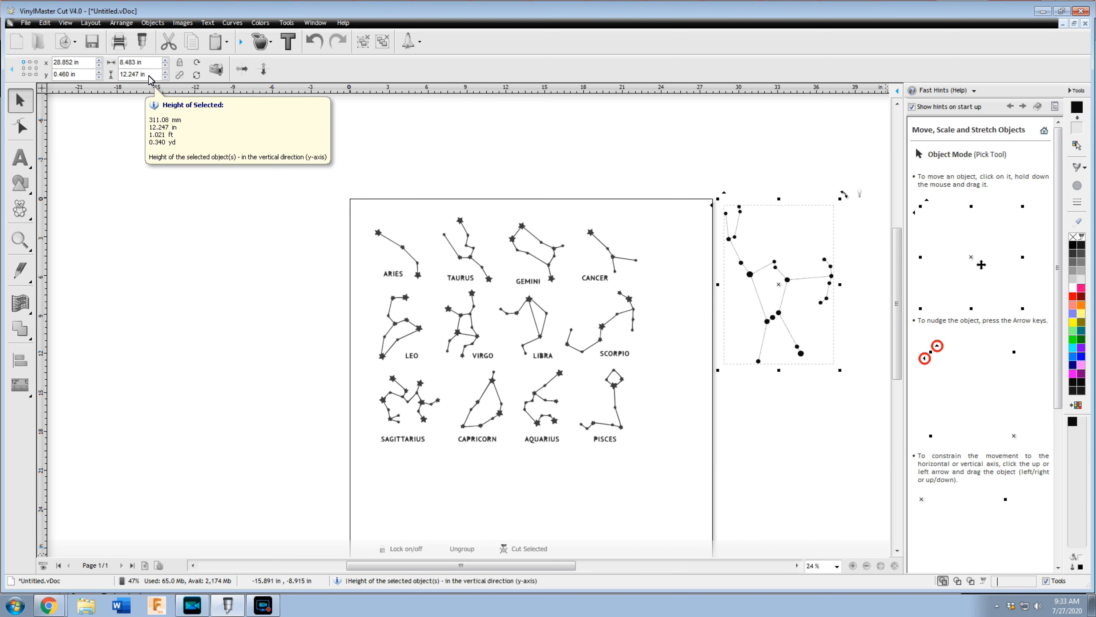
pyautogui.click(153, 62)
pyautogui.write('1')
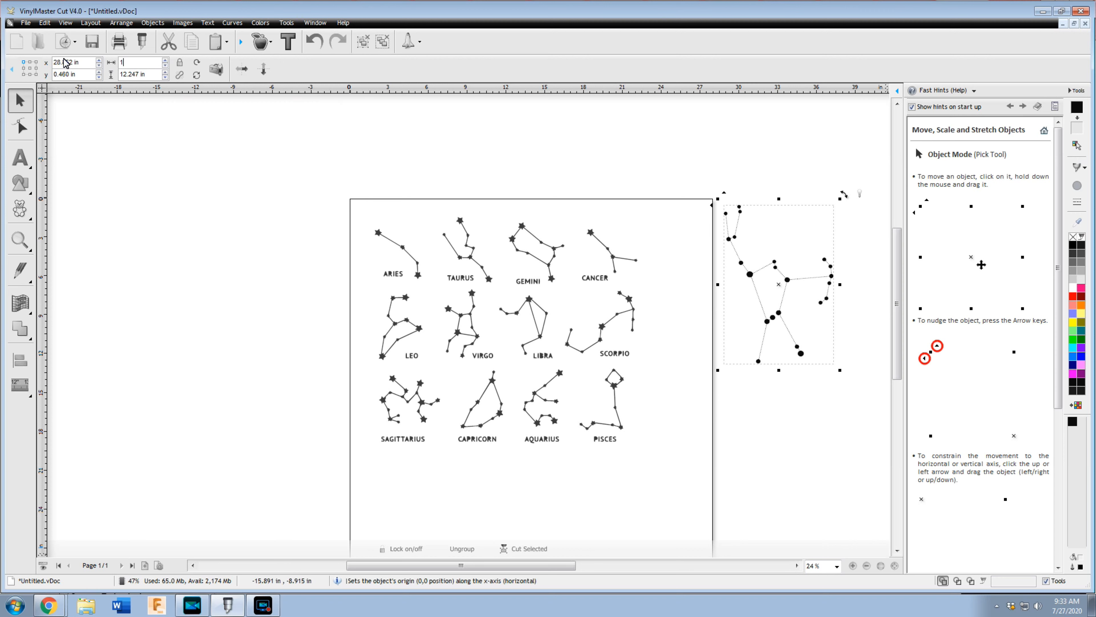
pyautogui.write('2')
pyautogui.press('Return')
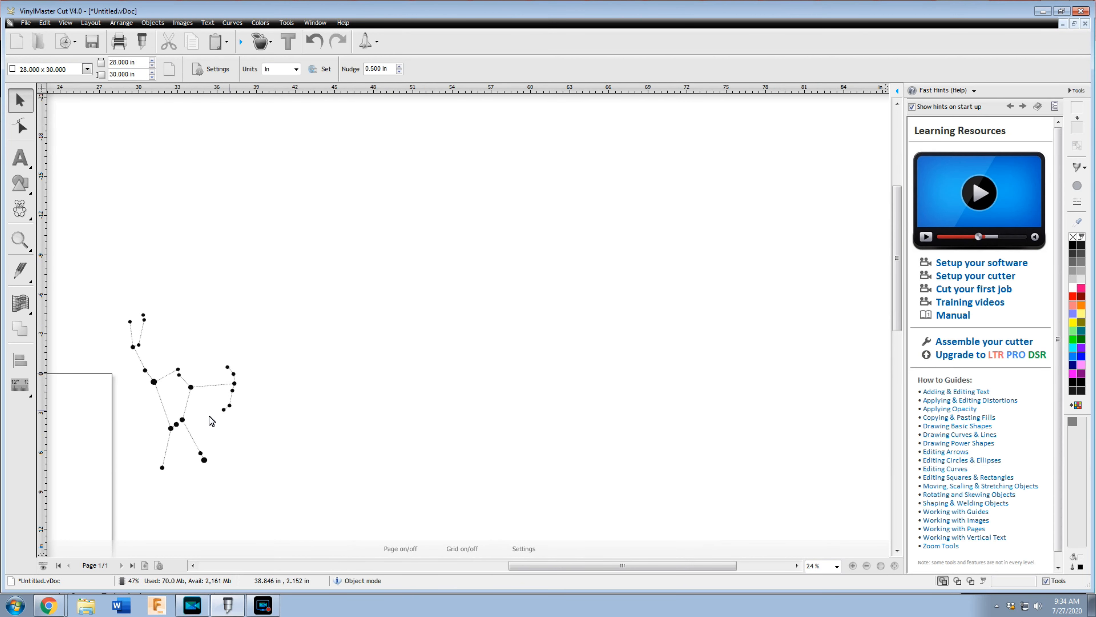
# Step: Ungroup the traced Orion constellation and deselect its parts
pyautogui.scroll(2, 153, 419)
pyautogui.scroll(4, 211, 413)
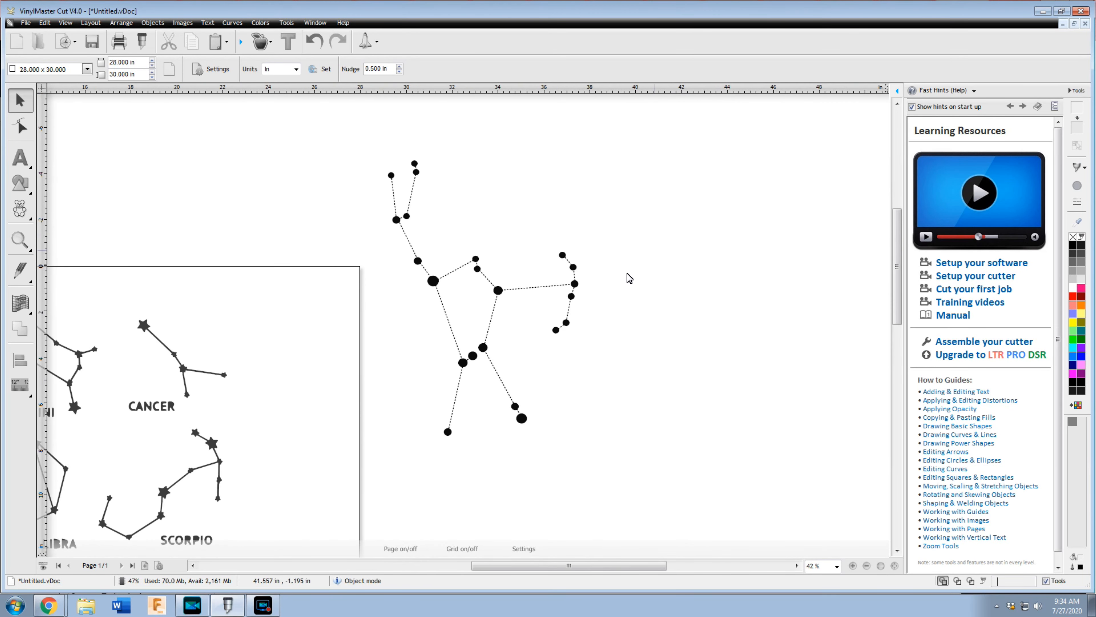
pyautogui.scroll(5, 509, 347)
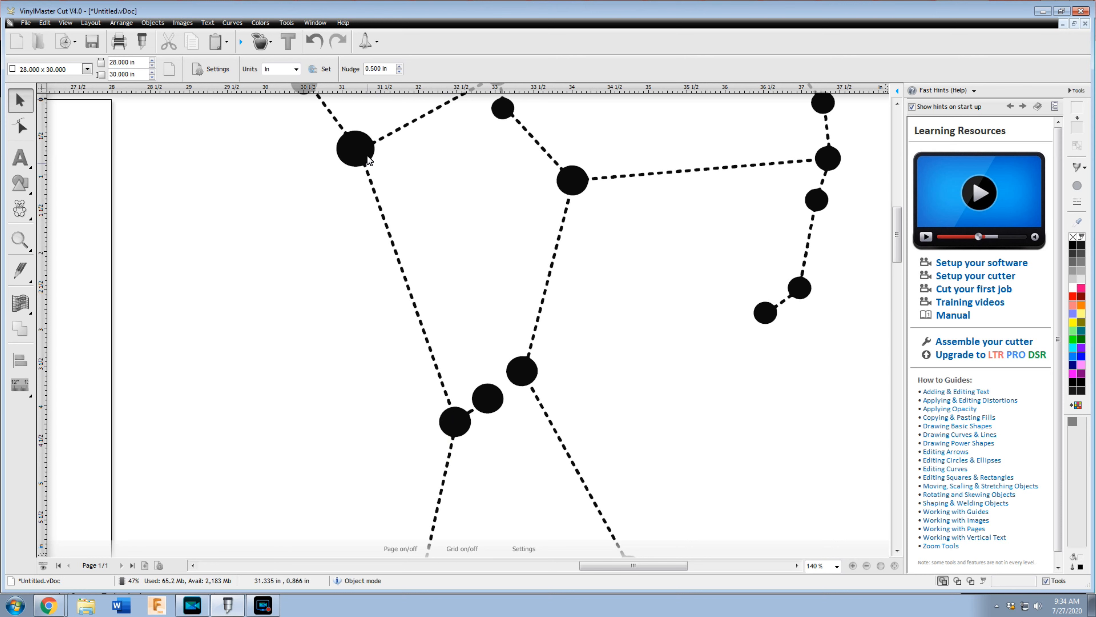
pyautogui.click(457, 429)
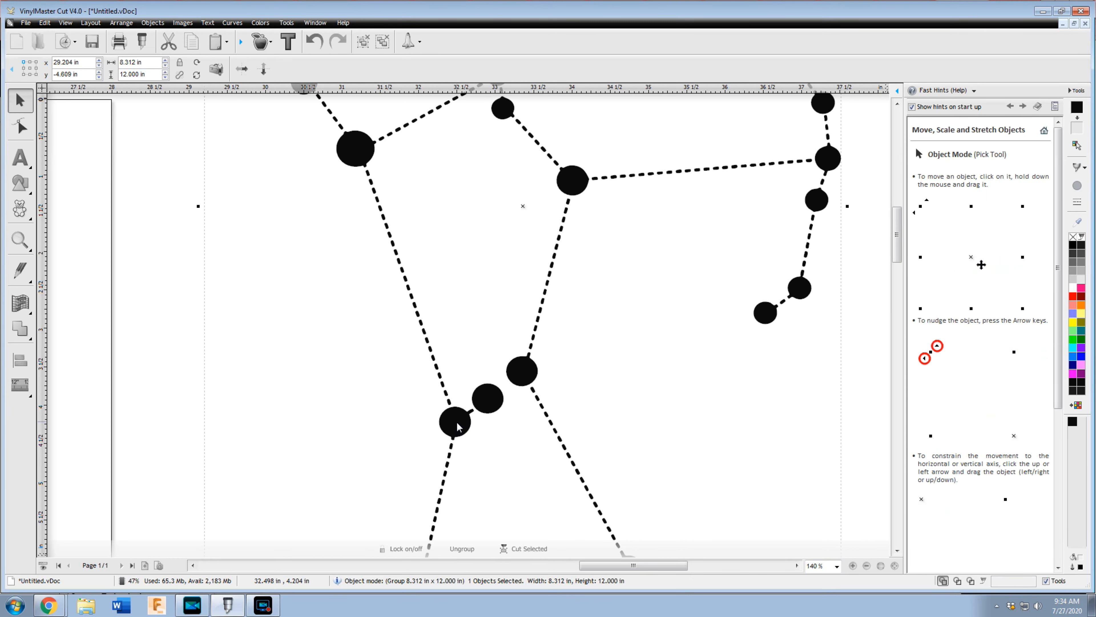
pyautogui.rightClick(453, 422)
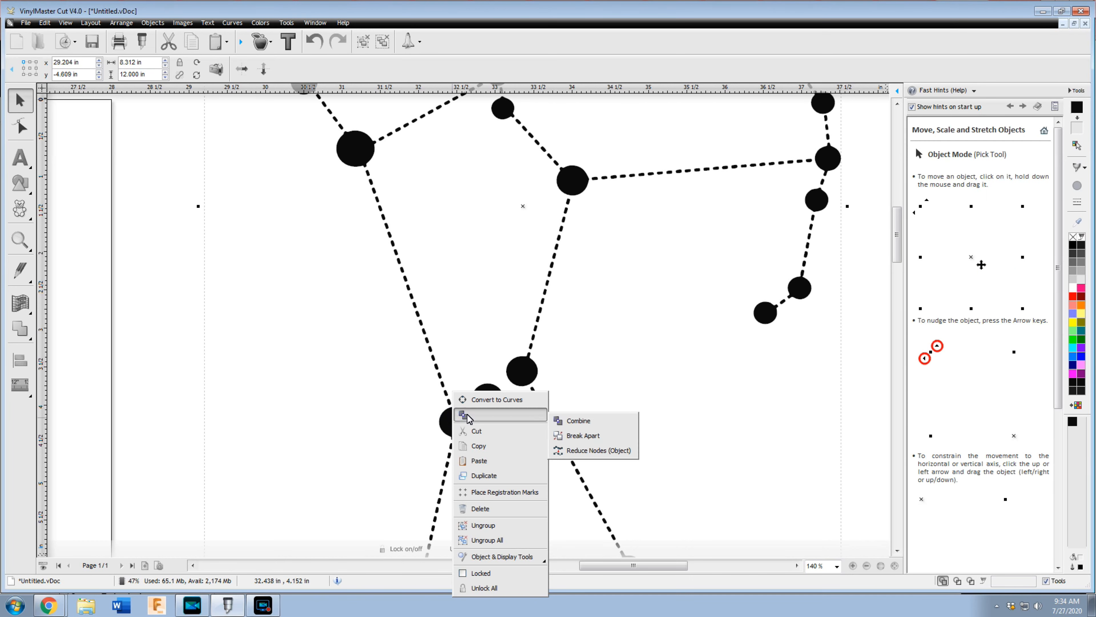
pyautogui.click(517, 524)
pyautogui.scroll(-2, 517, 514)
pyautogui.click(745, 438)
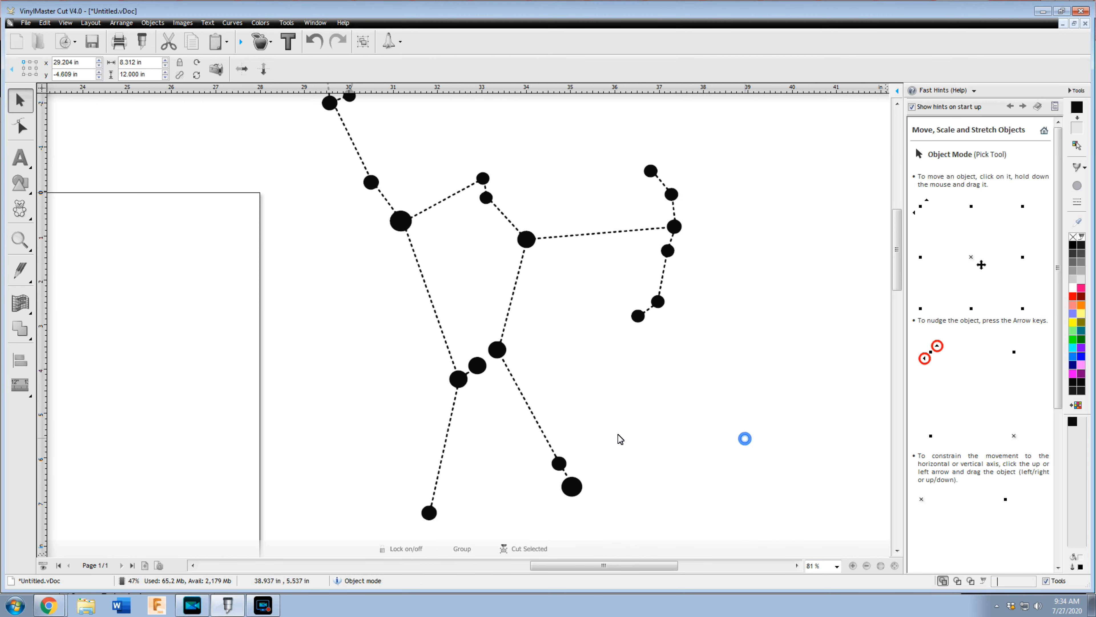
pyautogui.scroll(3, 434, 493)
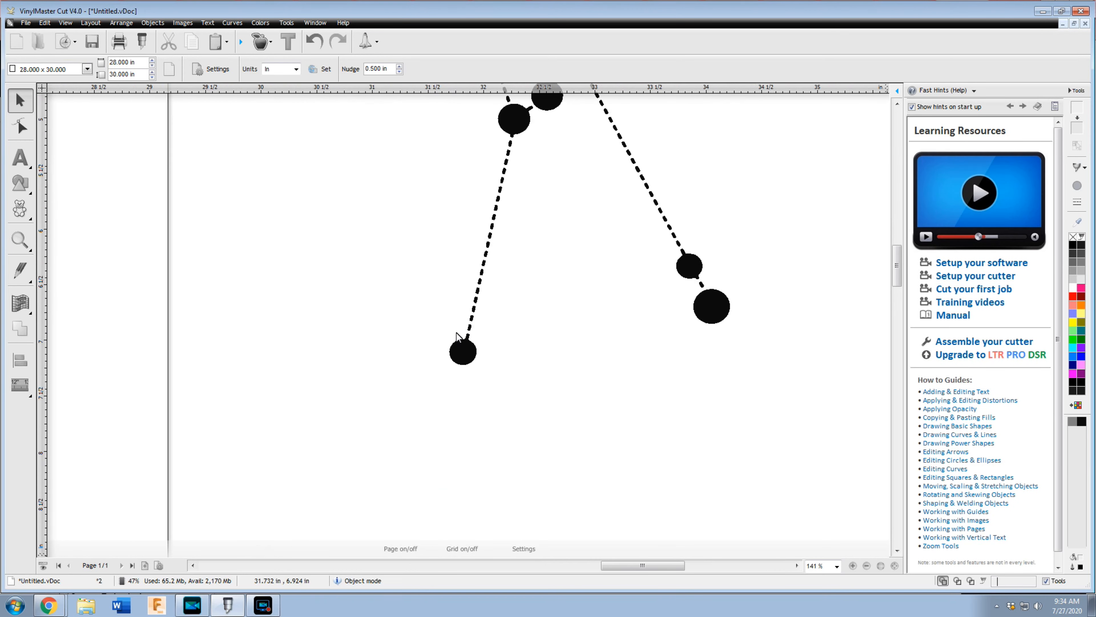
# Step: Delete the dashes between Orion's leftmost belt star and its lower-left foot star, keeping only the stubs touching the two stars
pyautogui.scroll(2, 457, 333)
pyautogui.click(474, 308)
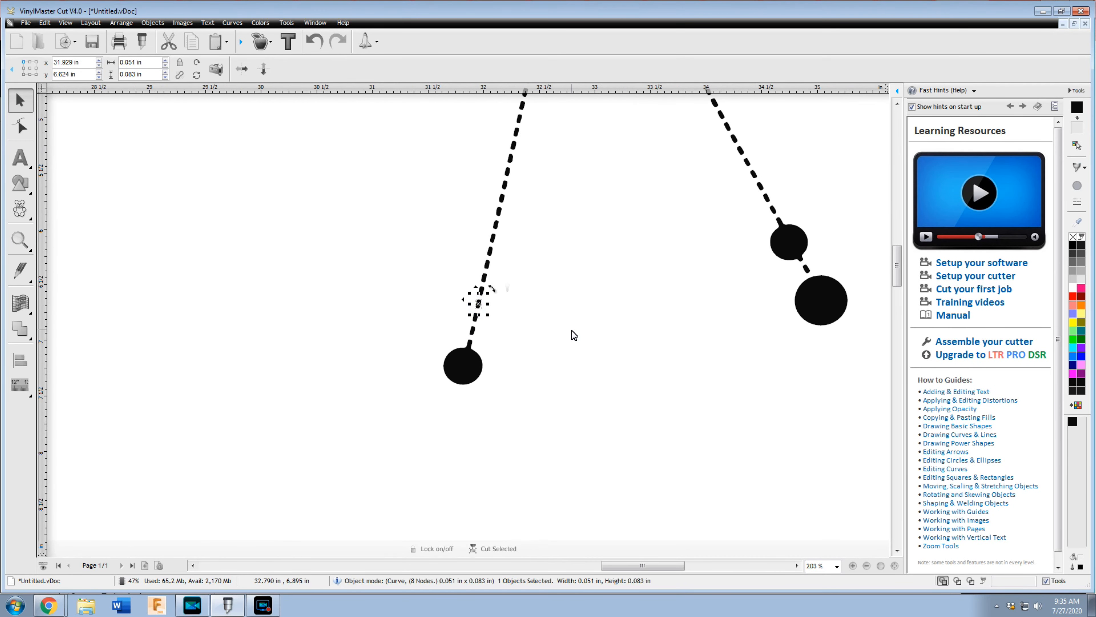
pyautogui.press('Delete')
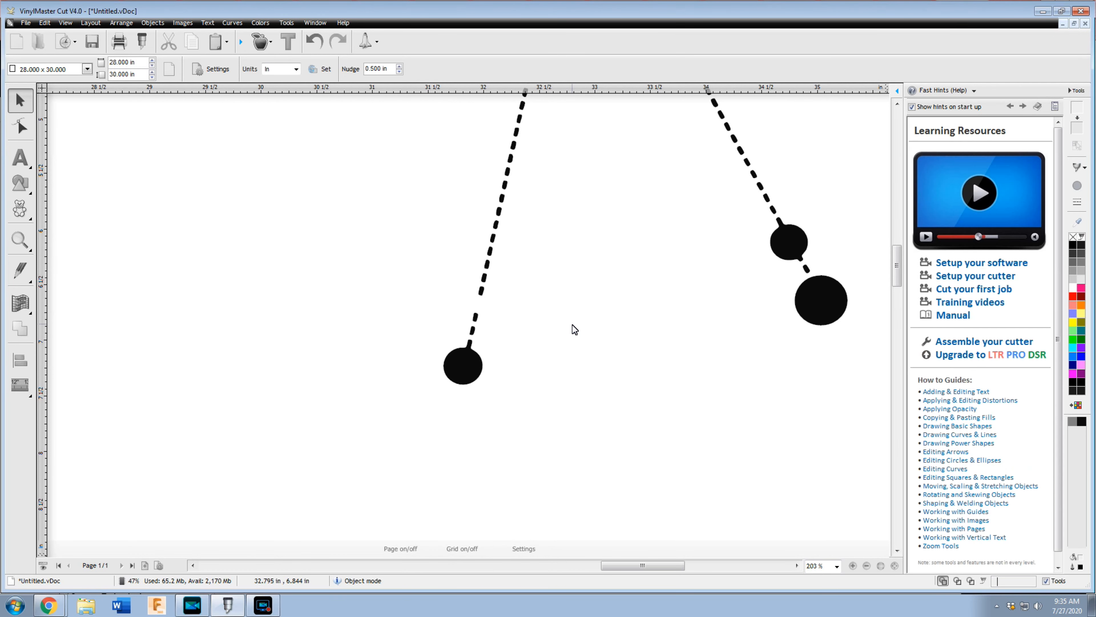
pyautogui.moveTo(438, 295); pyautogui.dragTo(506, 341)
pyautogui.press('Delete')
pyautogui.scroll(-2, 511, 319)
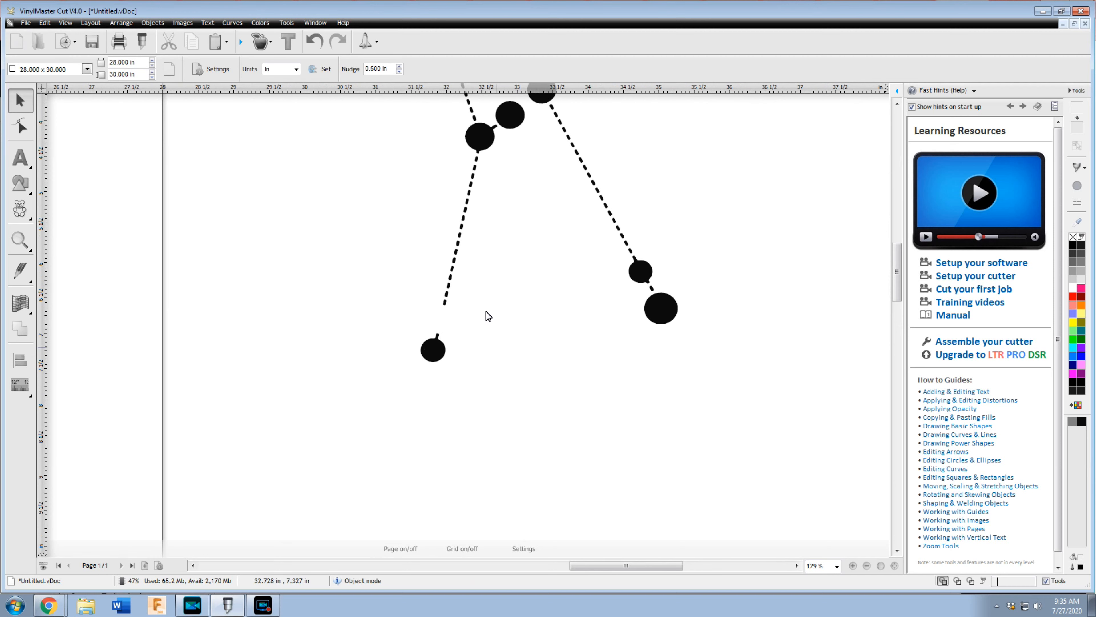
pyautogui.moveTo(386, 166); pyautogui.dragTo(543, 323)
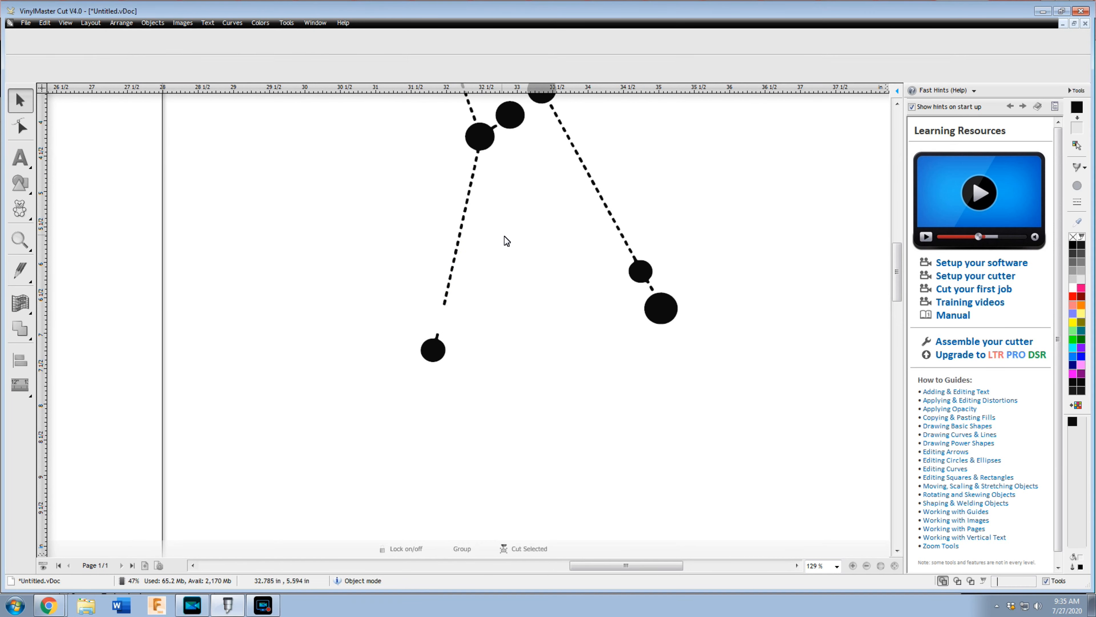
pyautogui.click(475, 167)
pyautogui.press('Delete')
pyautogui.click(477, 159)
pyautogui.press('Delete')
pyautogui.scroll(1, 472, 148)
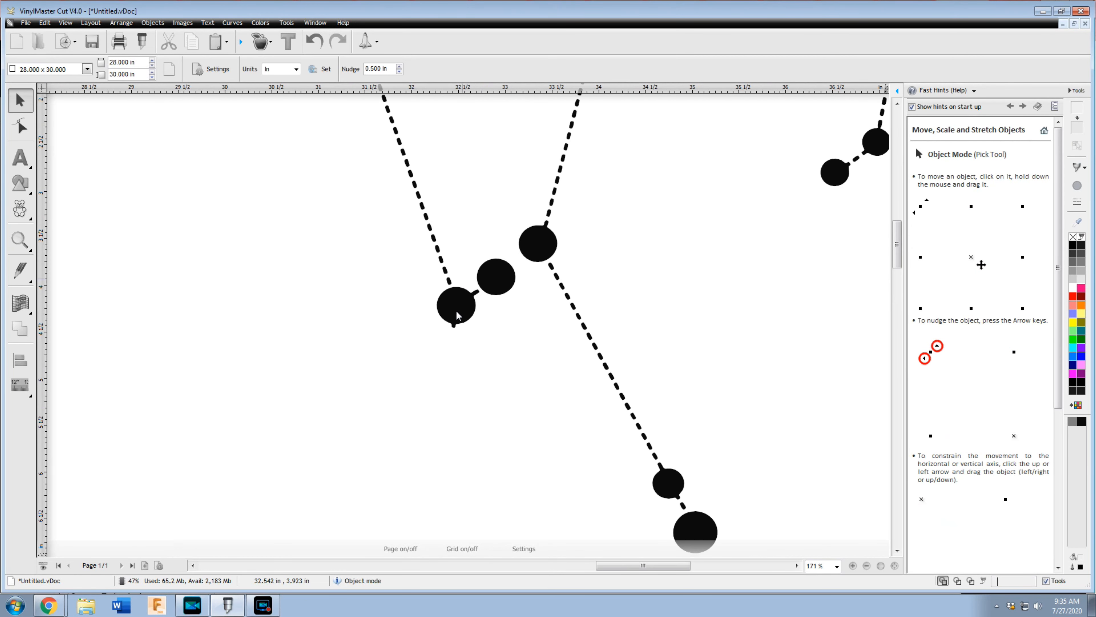
pyautogui.moveTo(467, 387); pyautogui.dragTo(472, 274)
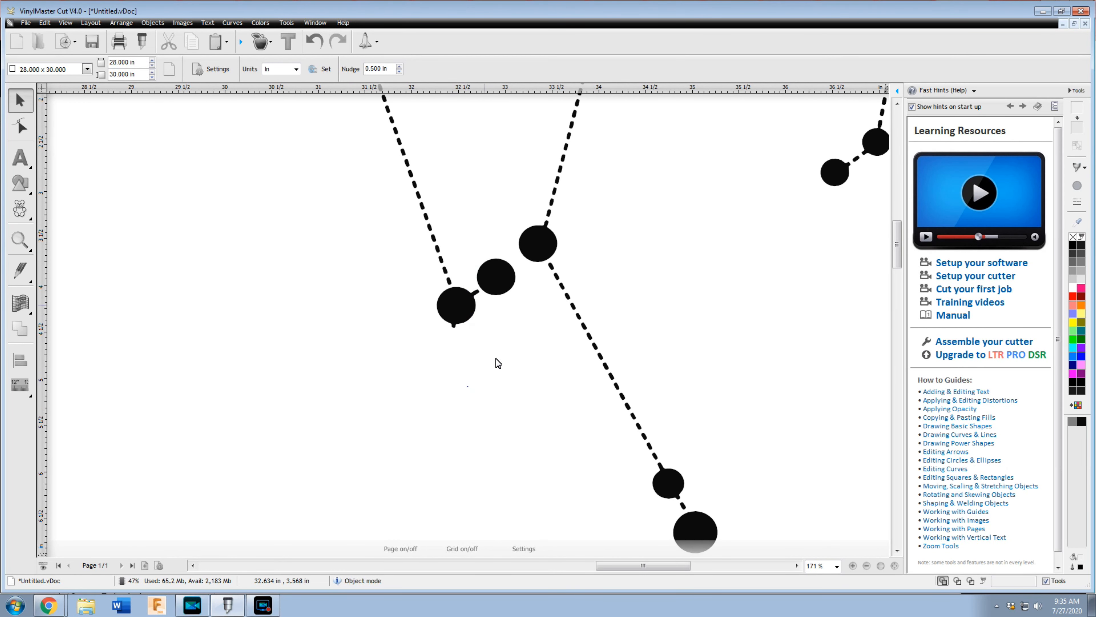
# Step: Try a freehand line about 2.6 in high from Orion's leftmost belt star to the lower-left foot star, and undo it
pyautogui.scroll(-4, 495, 360)
pyautogui.scroll(1, 417, 504)
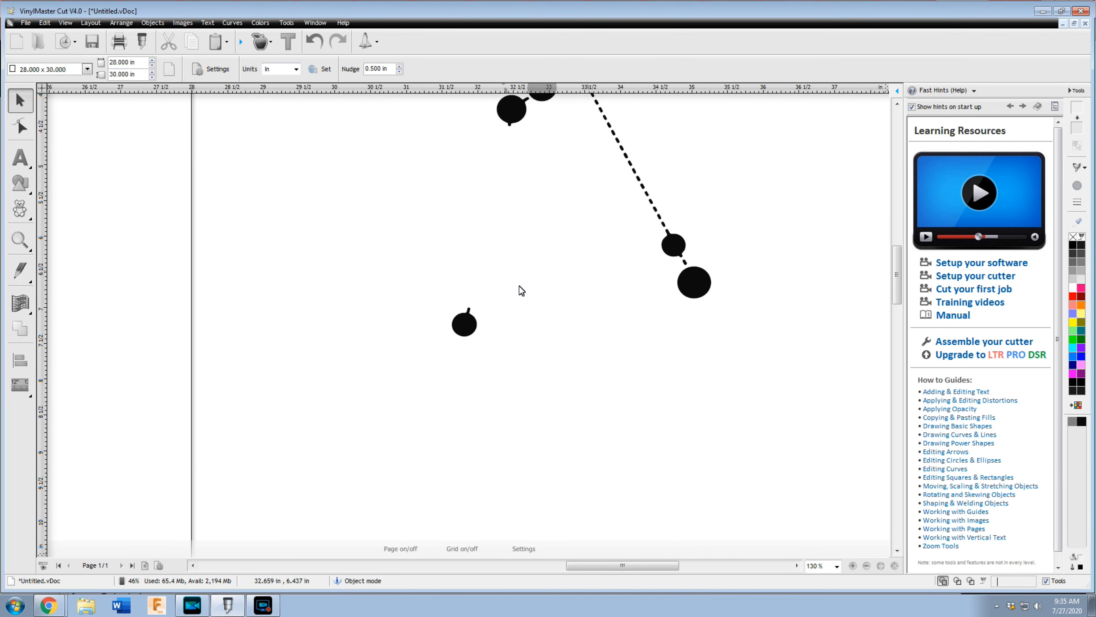
pyautogui.moveTo(898, 278); pyautogui.dragTo(898, 258)
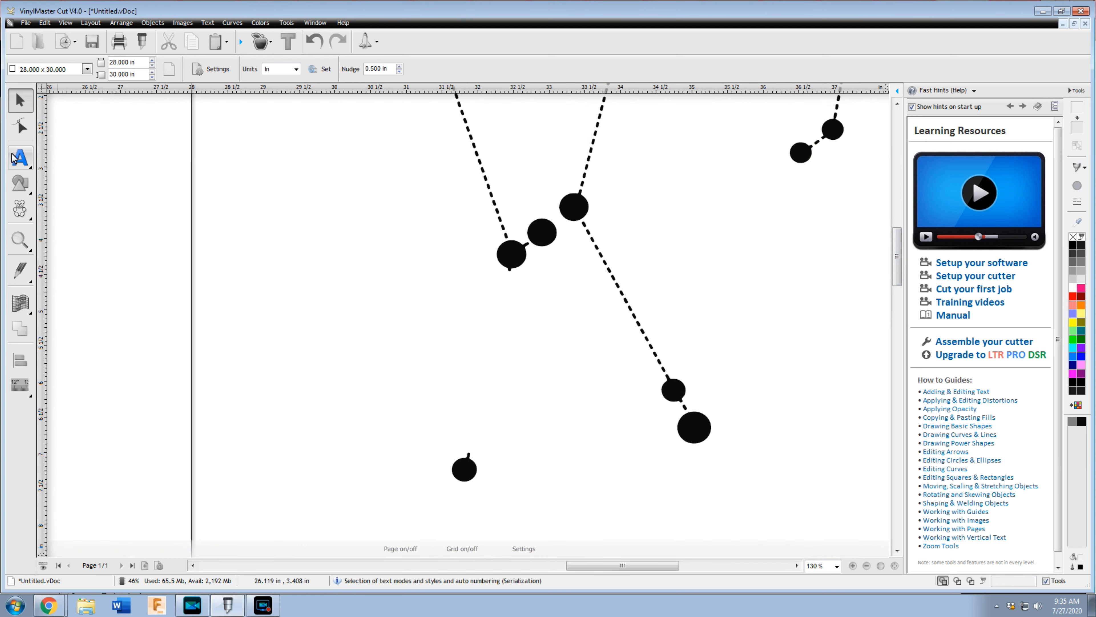
pyautogui.click(20, 272)
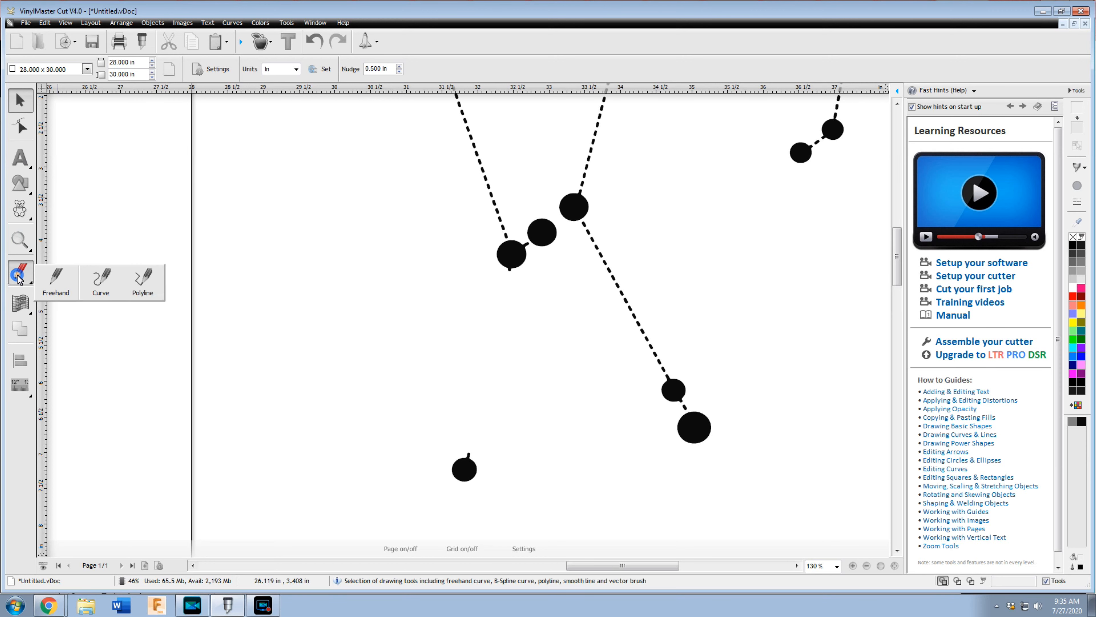
pyautogui.click(56, 280)
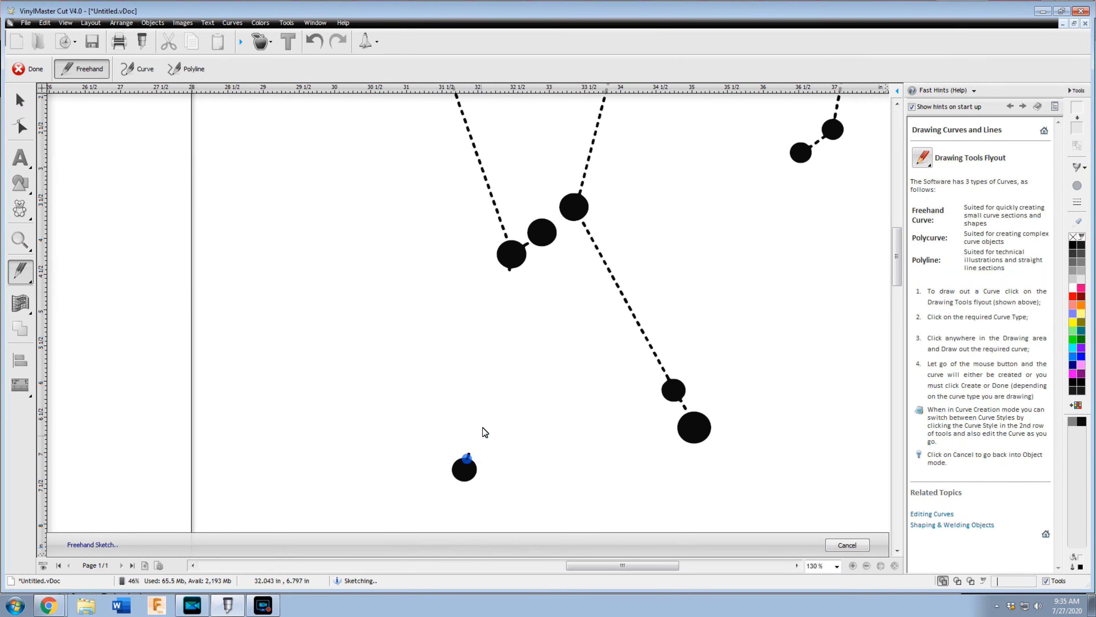
pyautogui.moveTo(510, 268); pyautogui.dragTo(469, 455)
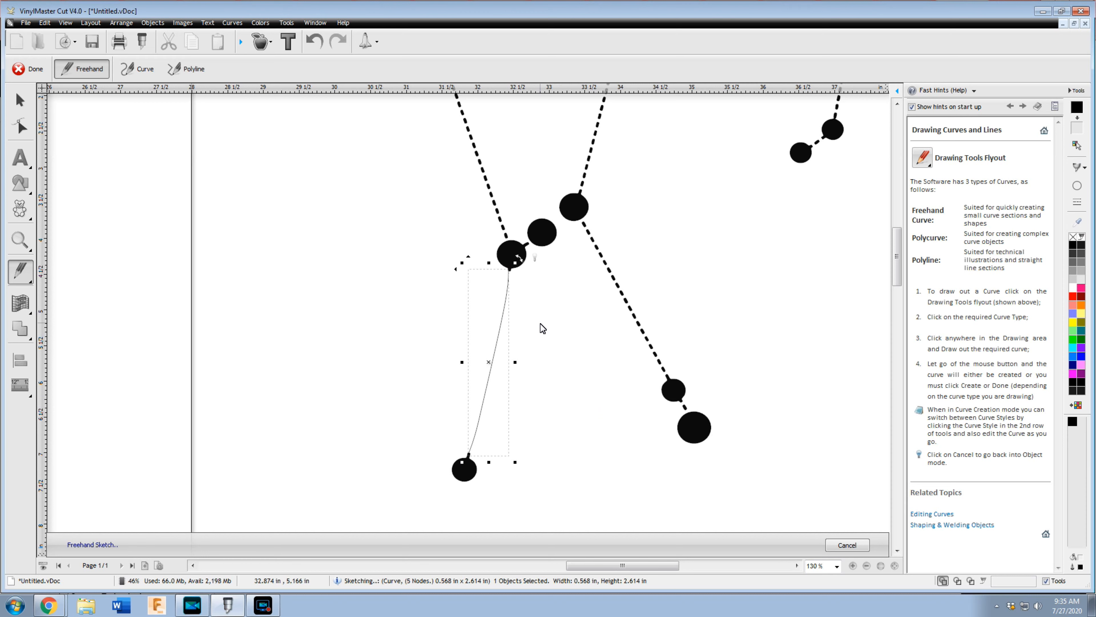
pyautogui.hotkey('ctrl', 'z')
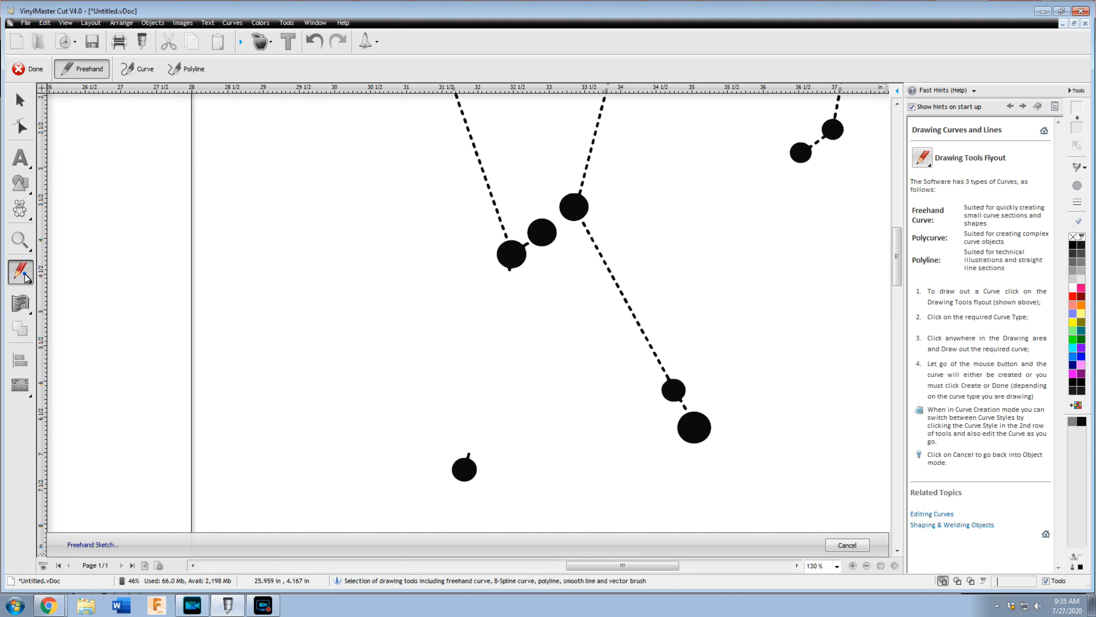
# Step: Draw a straight polyline from the leftmost belt star's stub to the lower-left foot star, about 0.6 in wide and 2.65 in high
pyautogui.click(26, 279)
pyautogui.click(144, 282)
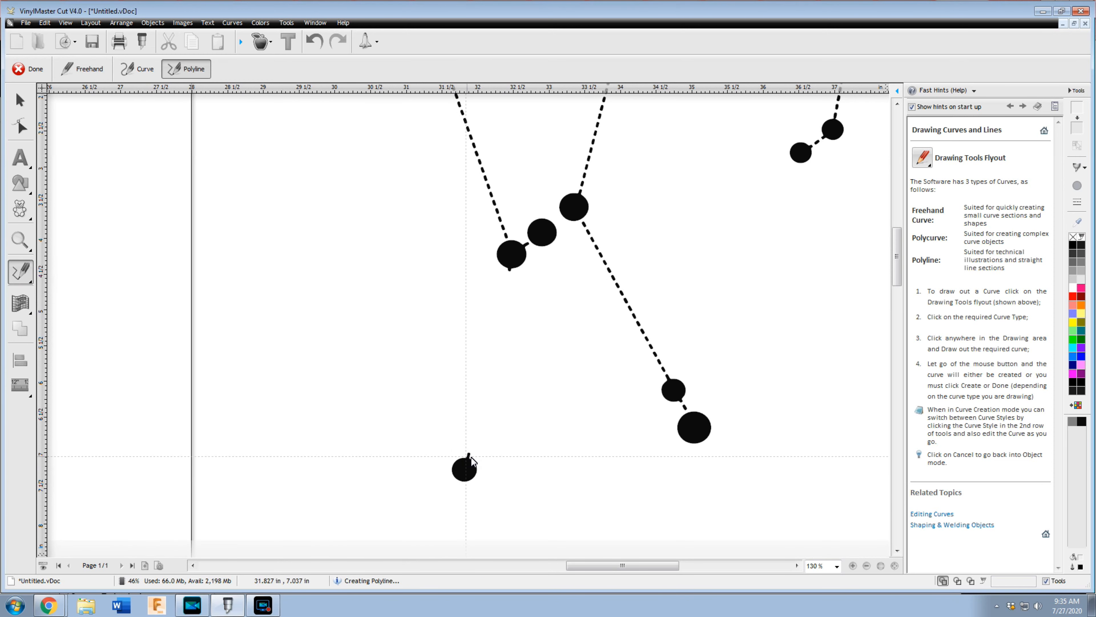
pyautogui.click(470, 465)
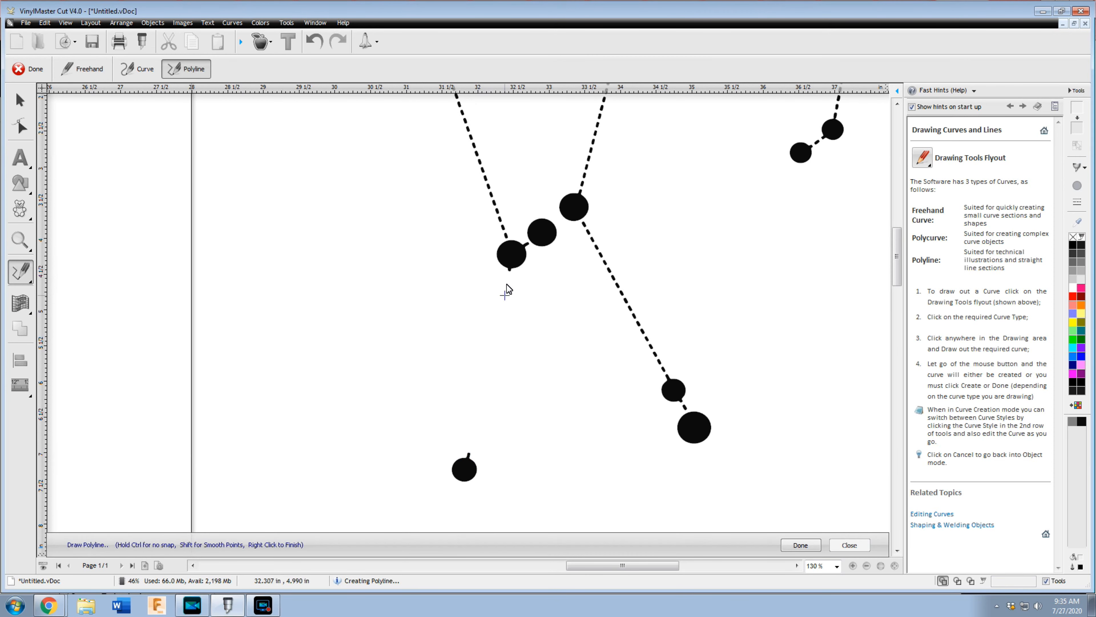
pyautogui.click(511, 269)
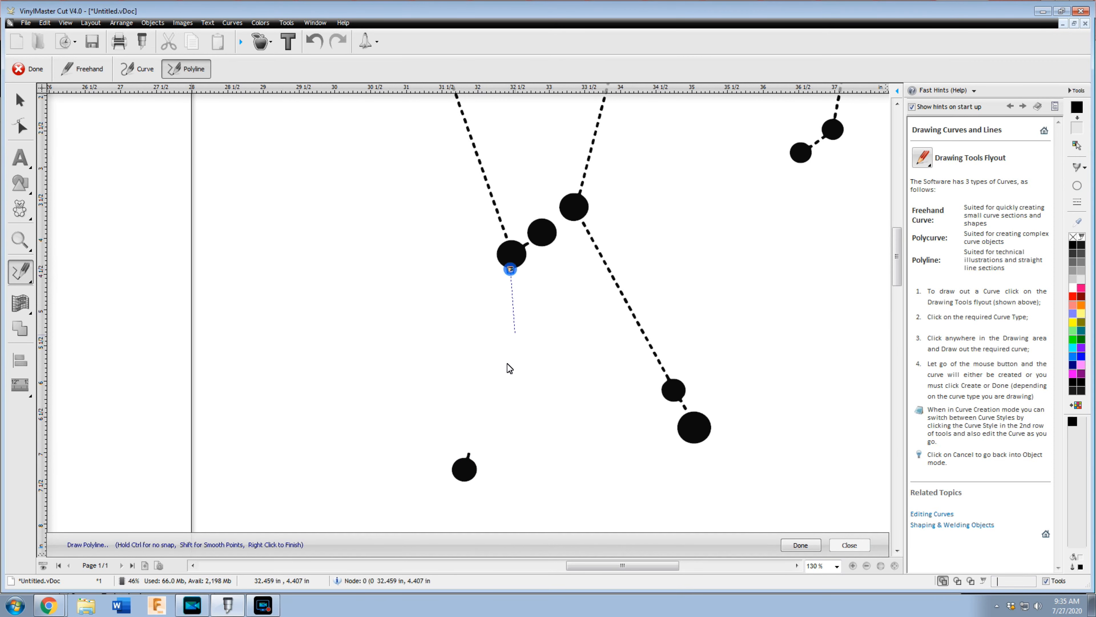
pyautogui.click(468, 459)
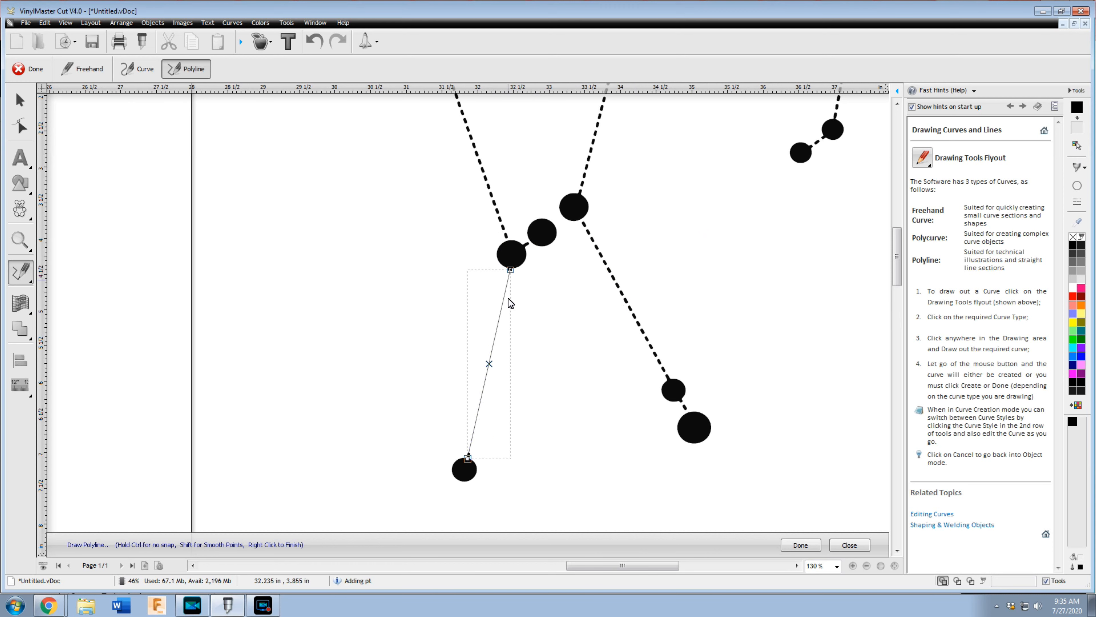
pyautogui.rightClick(556, 374)
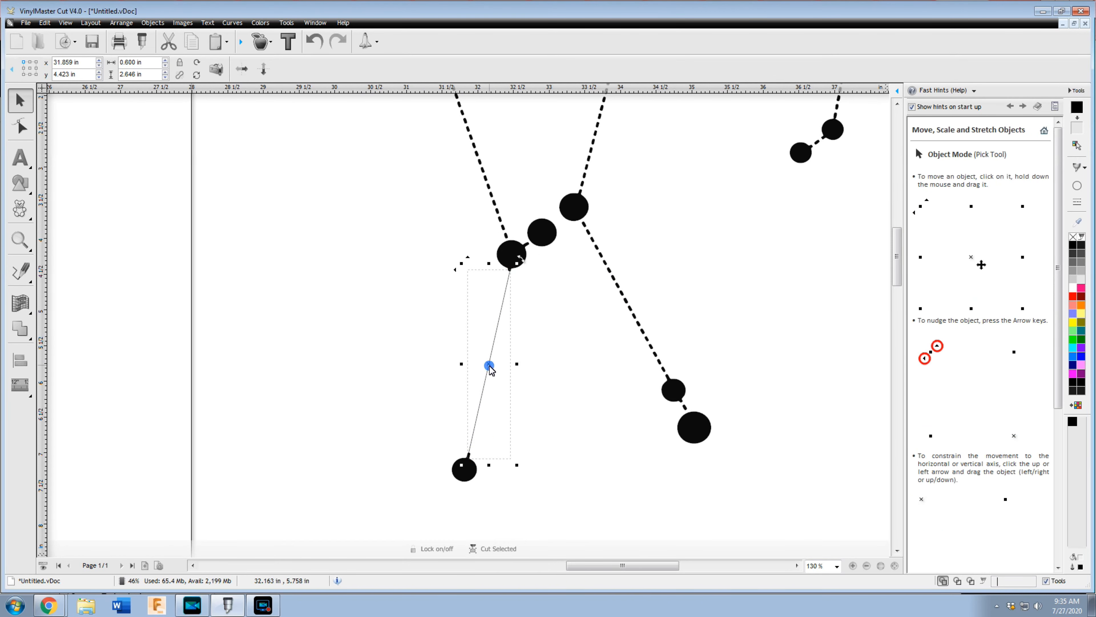
# Step: Check the dashed line presets for the polyline without applying one, try a width of 1 in, and undo it
pyautogui.click(1077, 201)
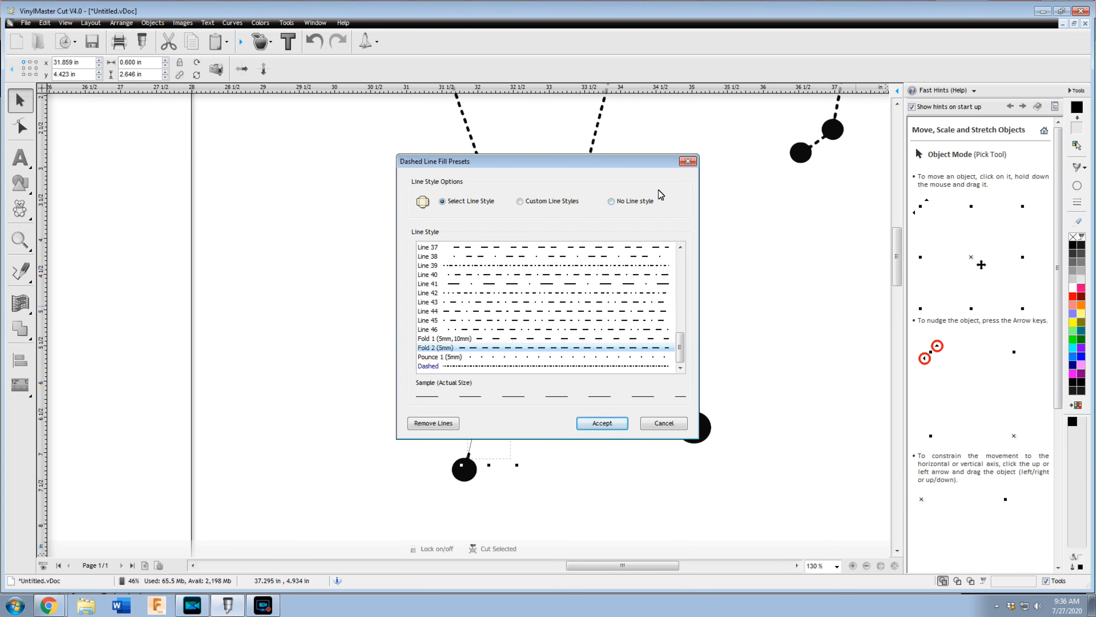
pyautogui.click(687, 161)
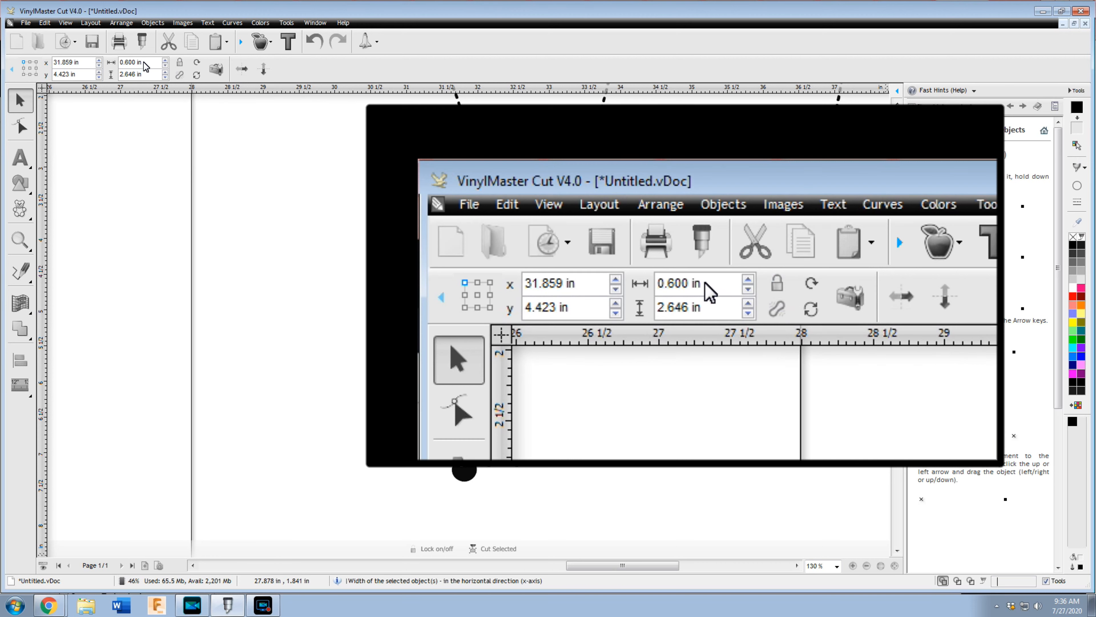
pyautogui.moveTo(150, 65)
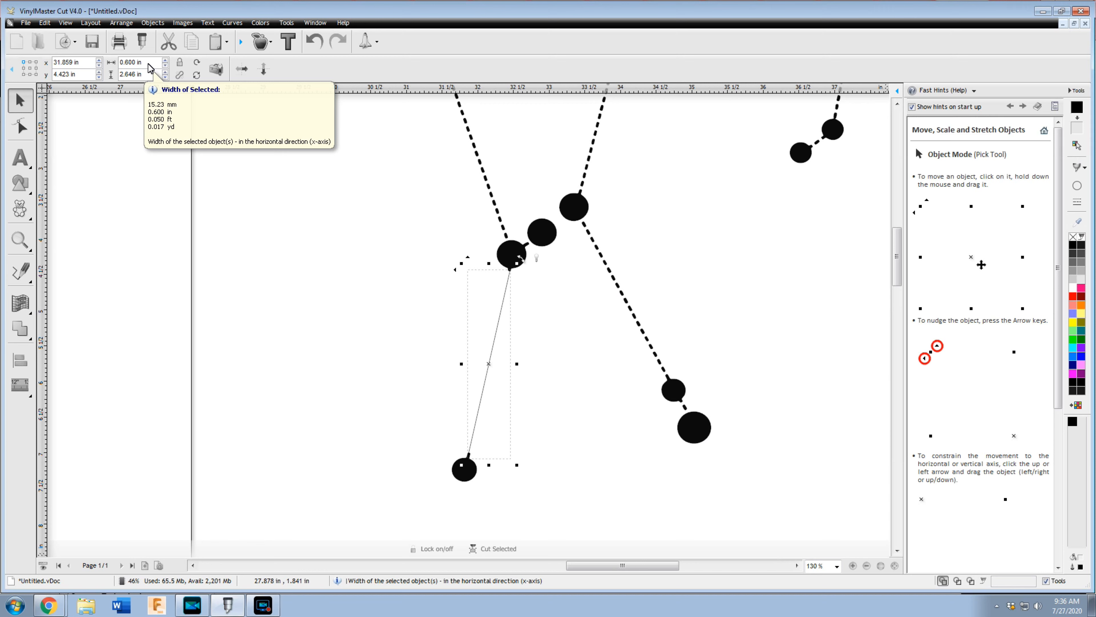
pyautogui.moveTo(148, 64); pyautogui.dragTo(95, 54)
pyautogui.write('1')
pyautogui.press('Return')
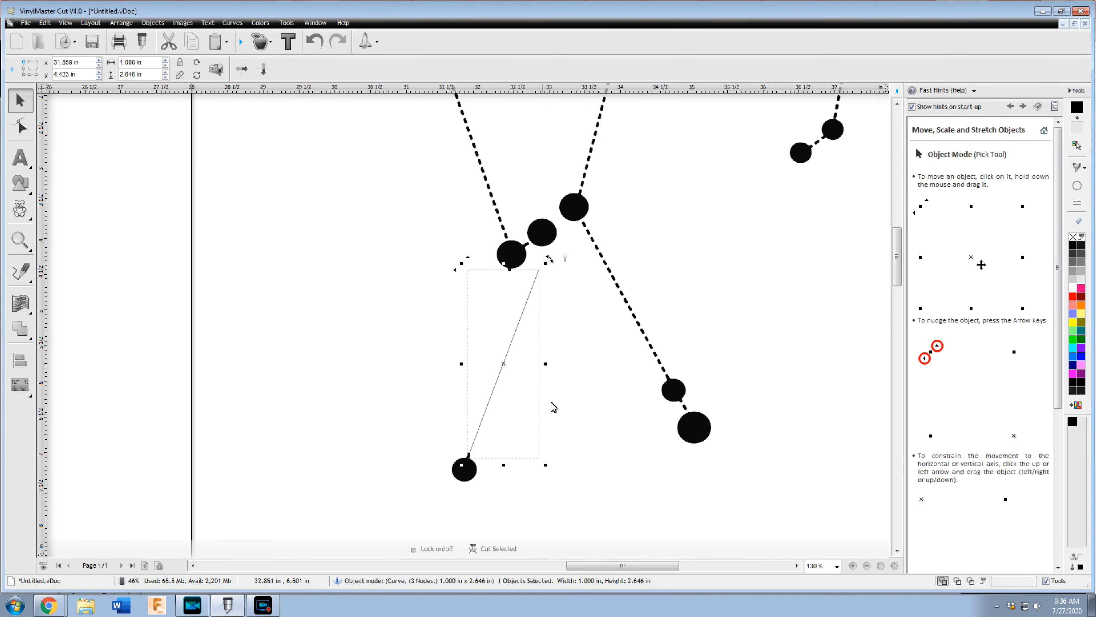
pyautogui.hotkey('ctrl', 'z')
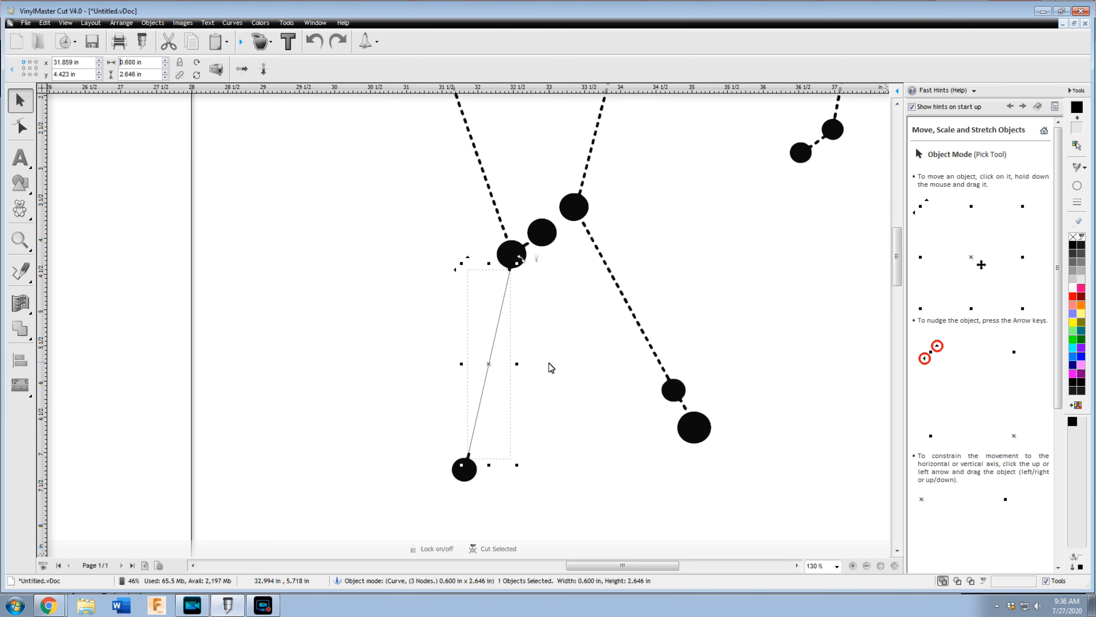
# Step: Draw a thin vertical rectangle about 0.04 by 2.55 in, rising from Orion's lower-left foot star beside the polyline
pyautogui.click(19, 183)
pyautogui.click(45, 192)
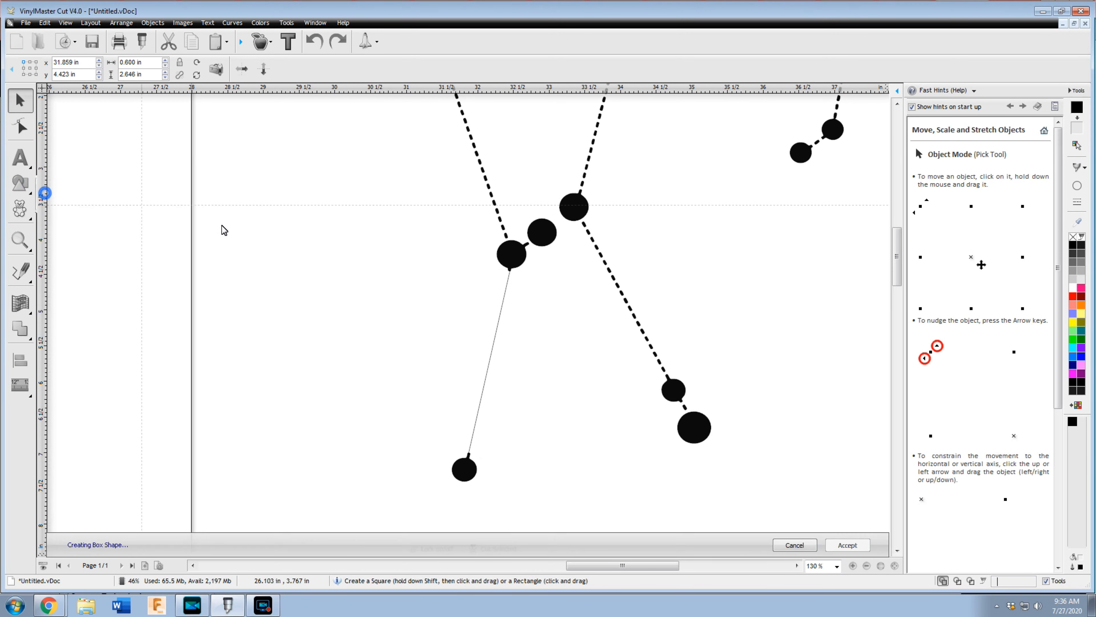
pyautogui.scroll(-2, 467, 462)
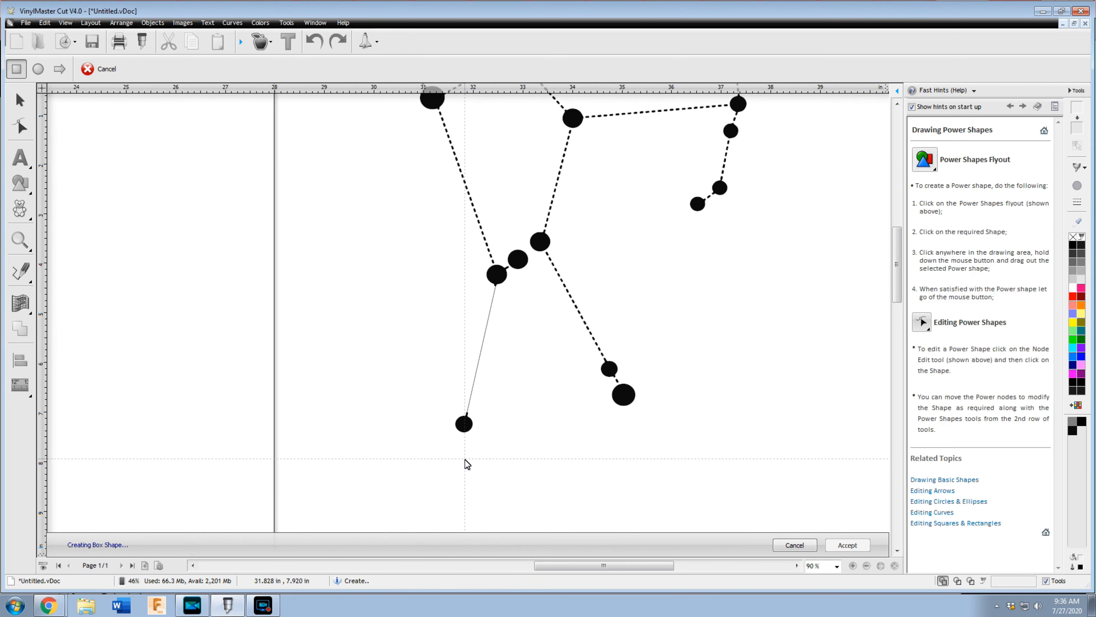
pyautogui.scroll(3, 462, 439)
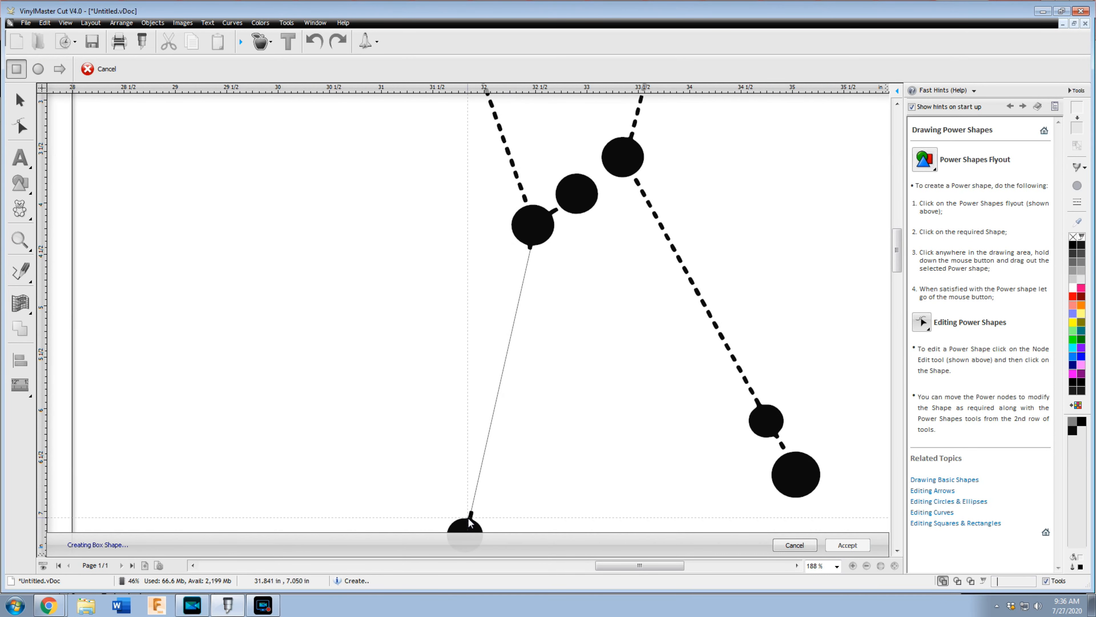
pyautogui.moveTo(470, 520); pyautogui.dragTo(466, 257)
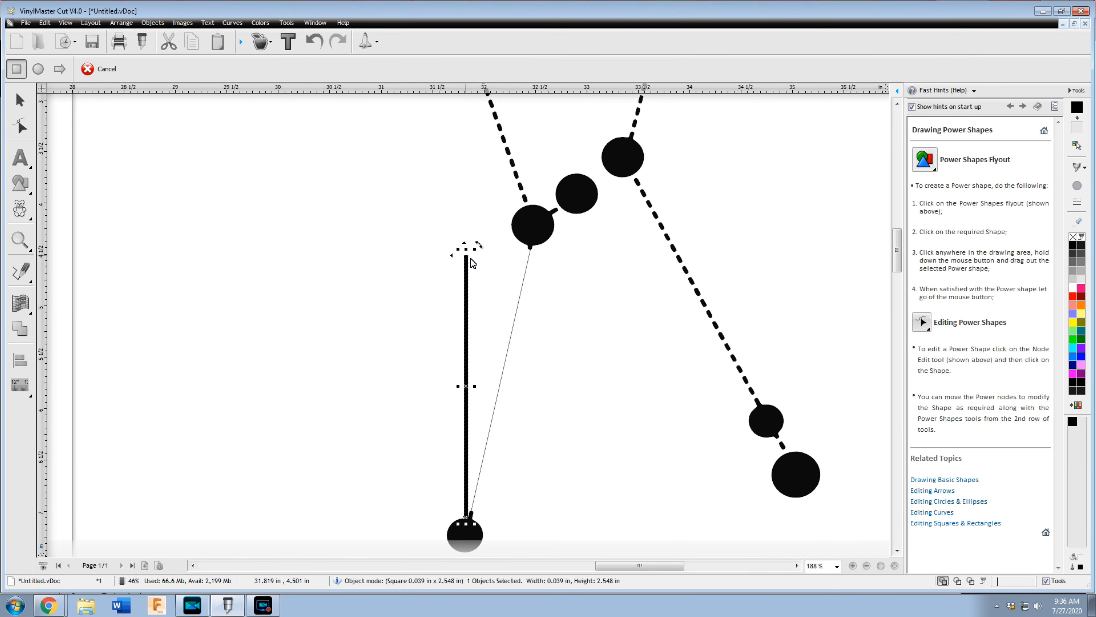
# Step: Delete the thin polyline connecting the leftmost belt star and the lower-left foot star
pyautogui.click(523, 354)
pyautogui.click(508, 345)
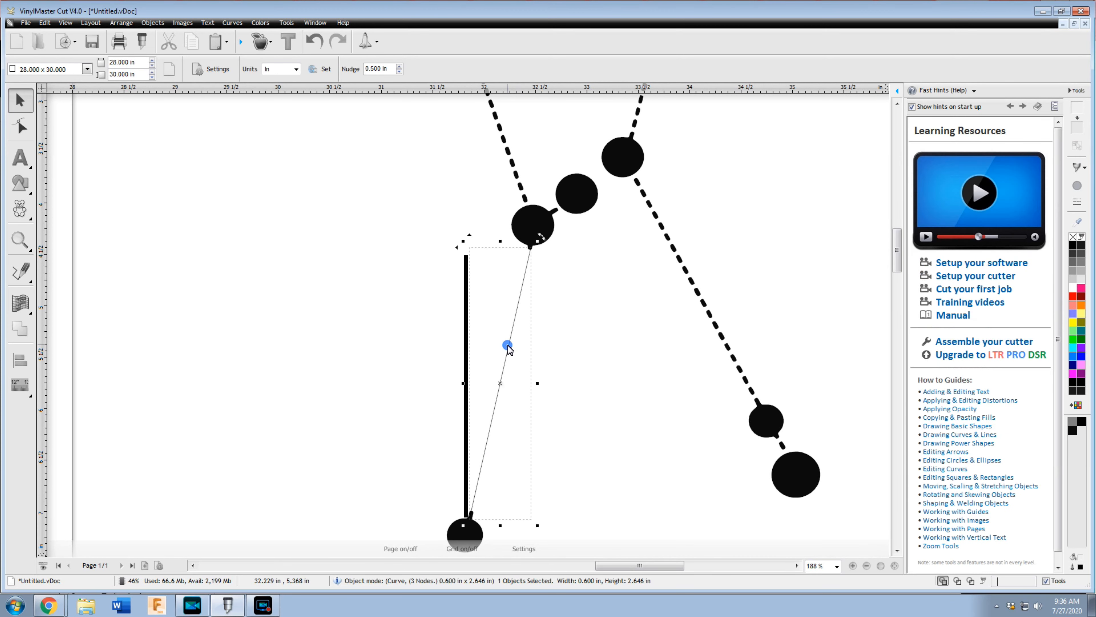
pyautogui.press('Delete')
# Step: Rotate, stretch and move the thin rectangle to join the leftmost belt star and lower-left foot star, spanning about 0.53 by 2.75 in
pyautogui.click(464, 346)
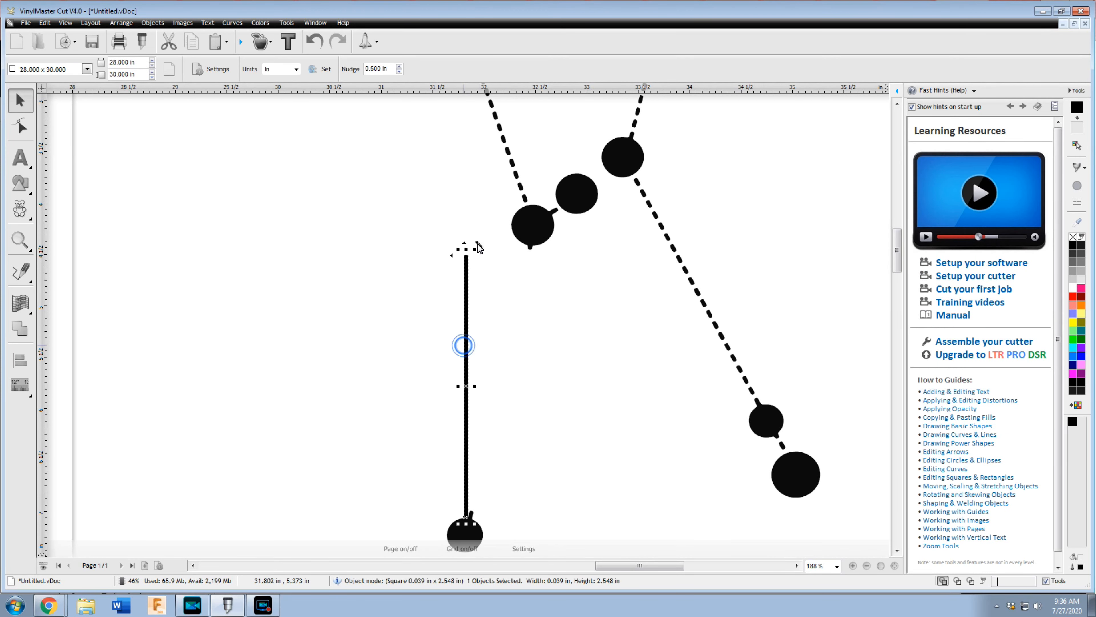
pyautogui.moveTo(482, 247); pyautogui.dragTo(522, 265)
pyautogui.moveTo(476, 382); pyautogui.dragTo(504, 366)
pyautogui.moveTo(449, 506); pyautogui.dragTo(458, 527)
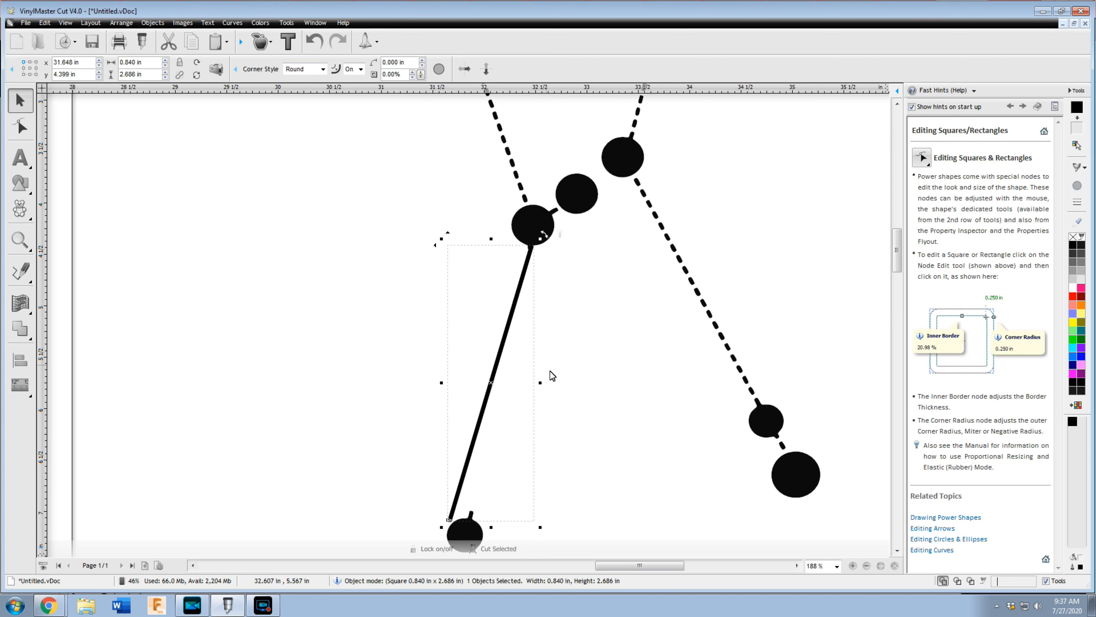
pyautogui.moveTo(490, 384); pyautogui.dragTo(511, 383)
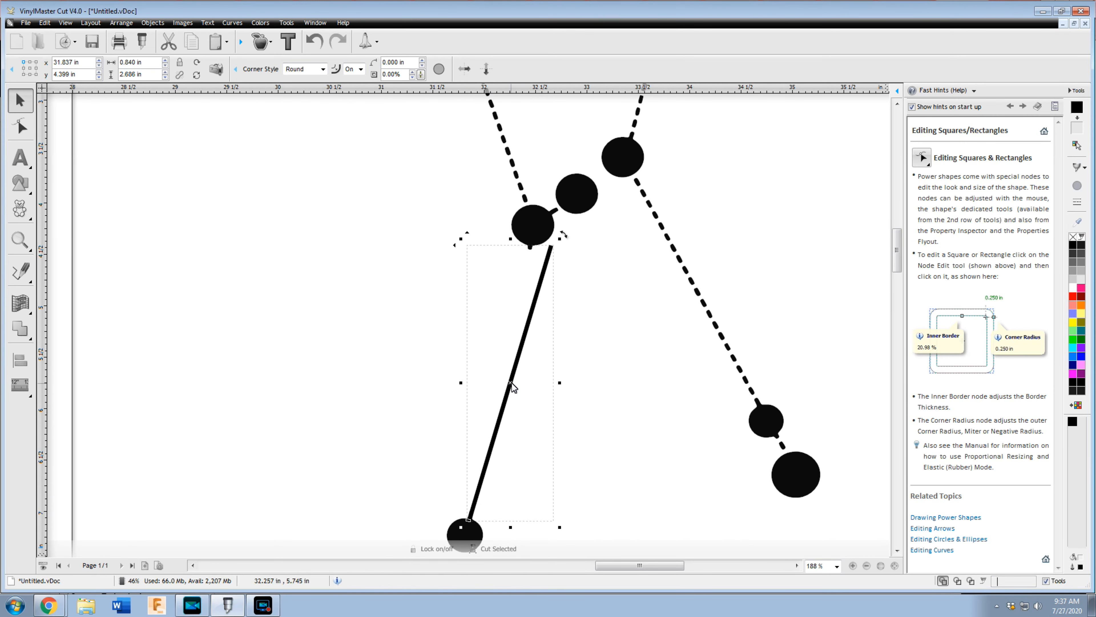
pyautogui.moveTo(564, 235); pyautogui.dragTo(520, 257)
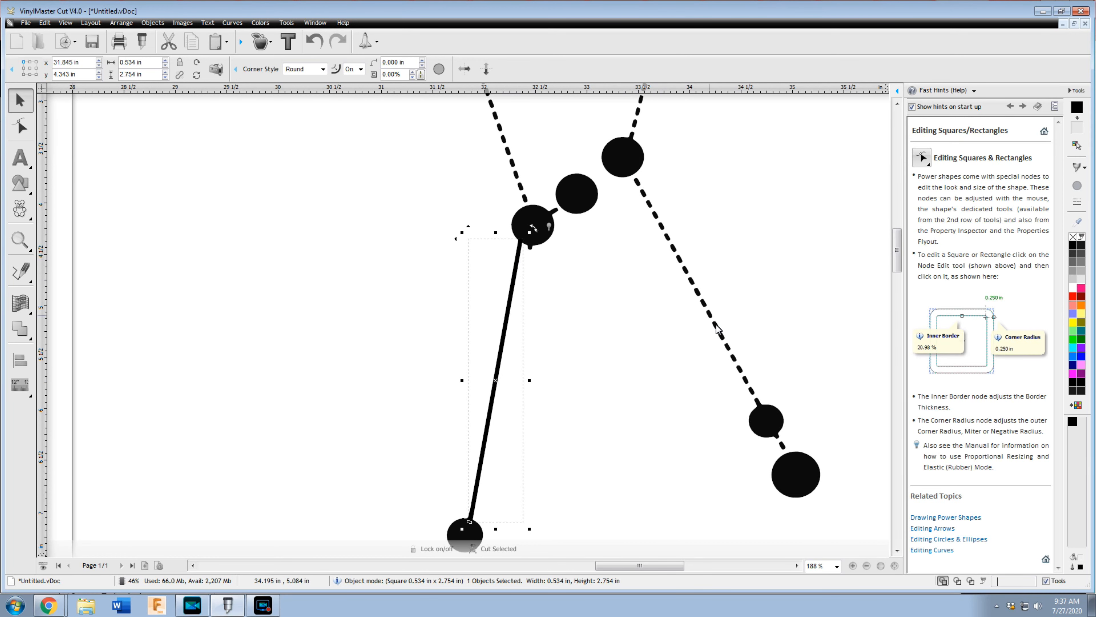
pyautogui.click(516, 401)
pyautogui.scroll(-1, 509, 402)
pyautogui.click(488, 390)
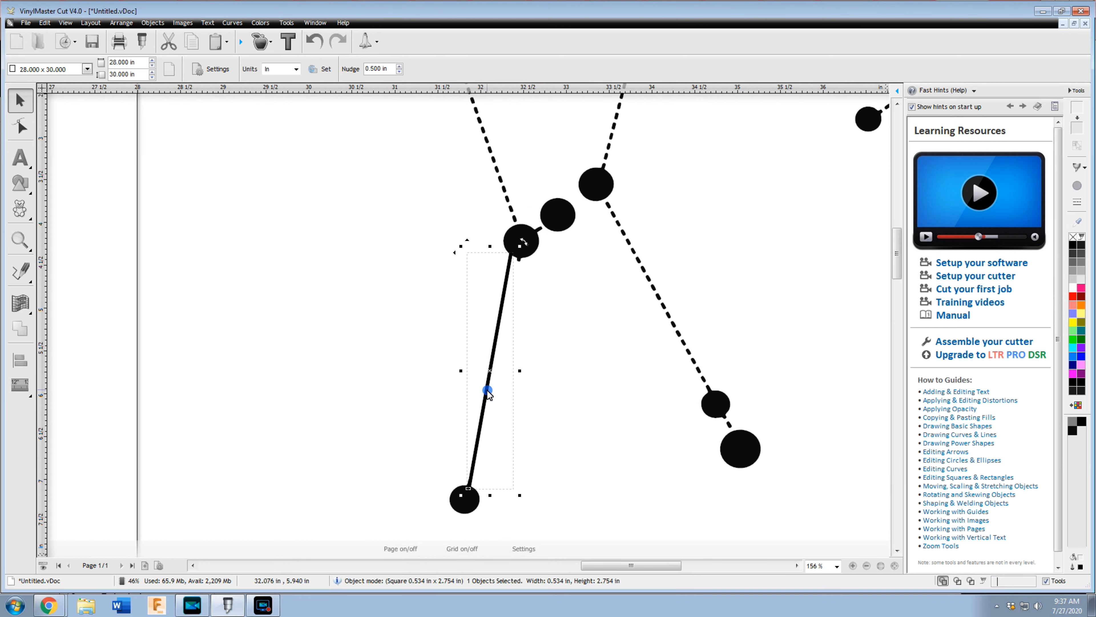
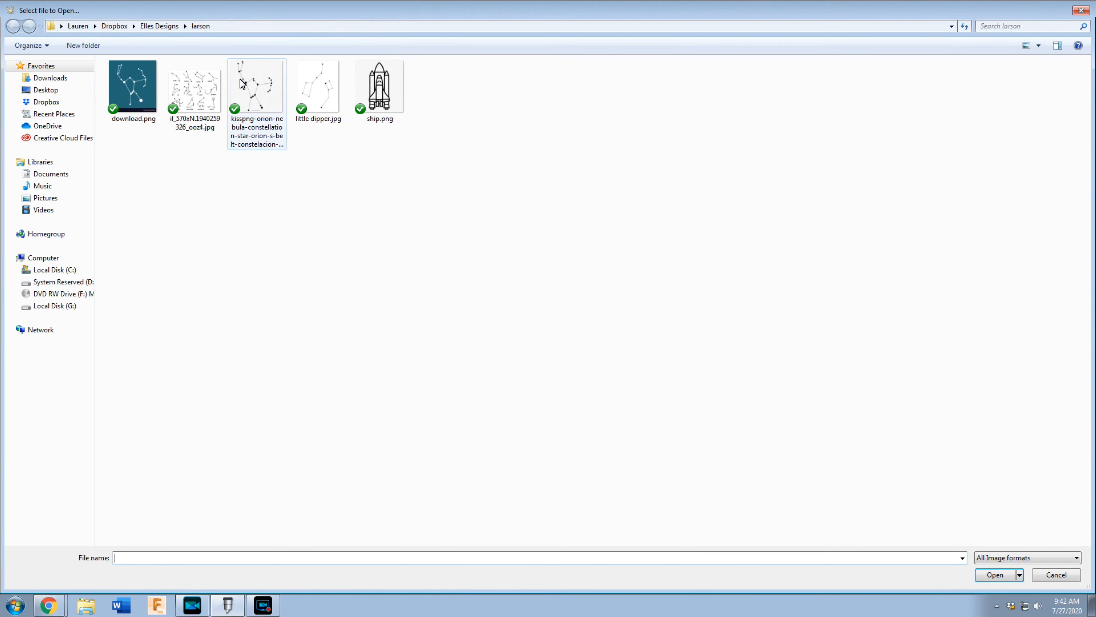
# Step: Import the image download.png and place it just outside the page's right edge, near the top
pyautogui.click(157, 85)
pyautogui.doubleClick(157, 84)
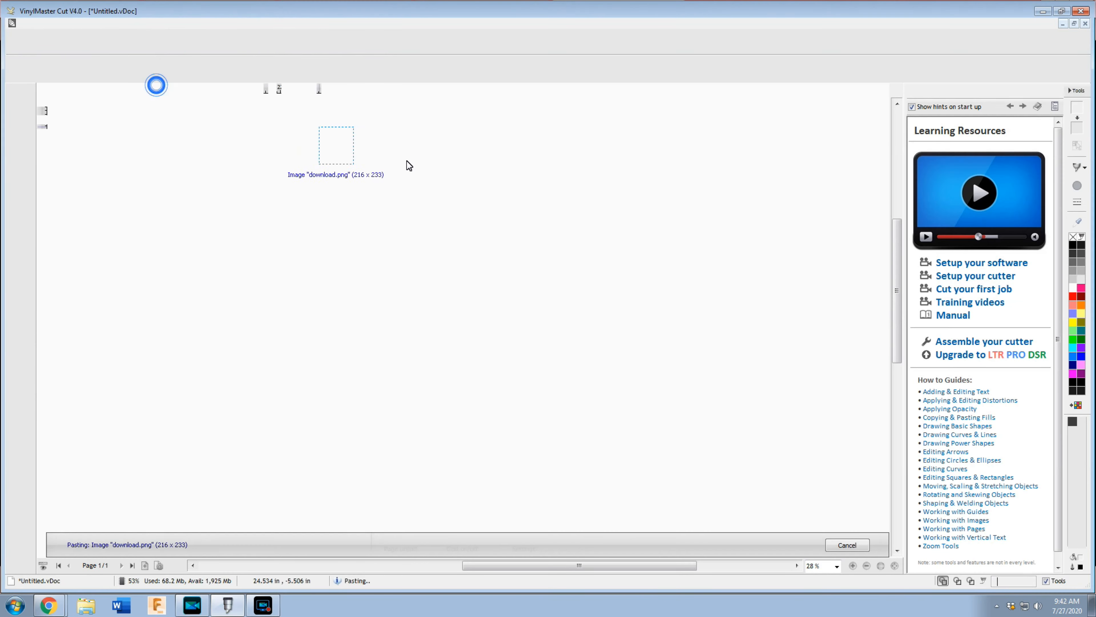
pyautogui.click(400, 239)
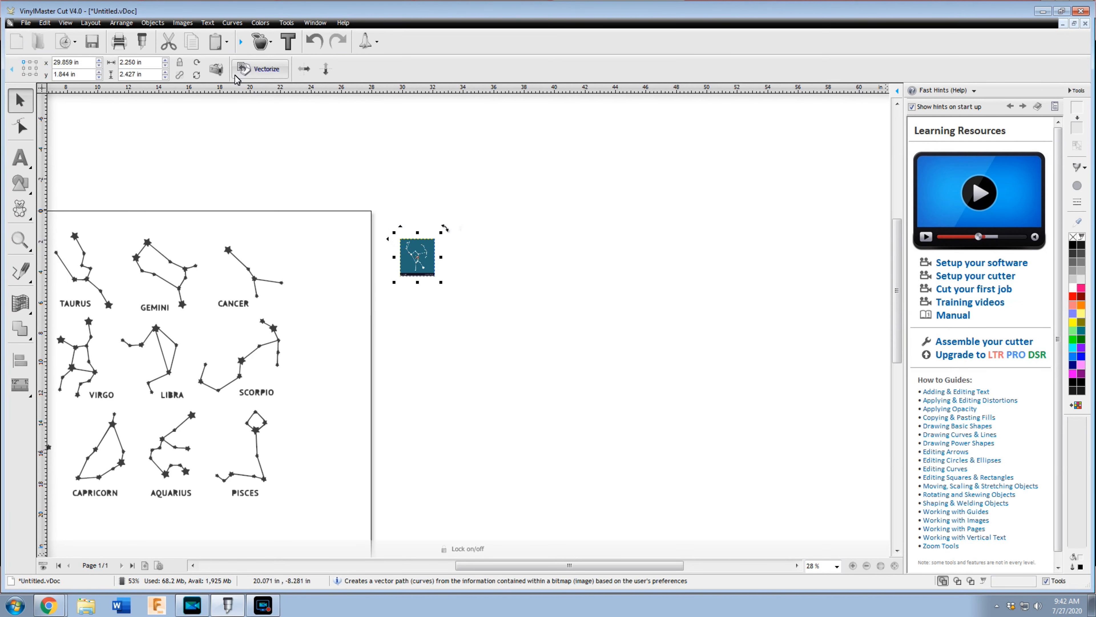
# Step: Try vectorizing the imported Orion image as a two-color black silhouette with default trace settings
pyautogui.click(255, 69)
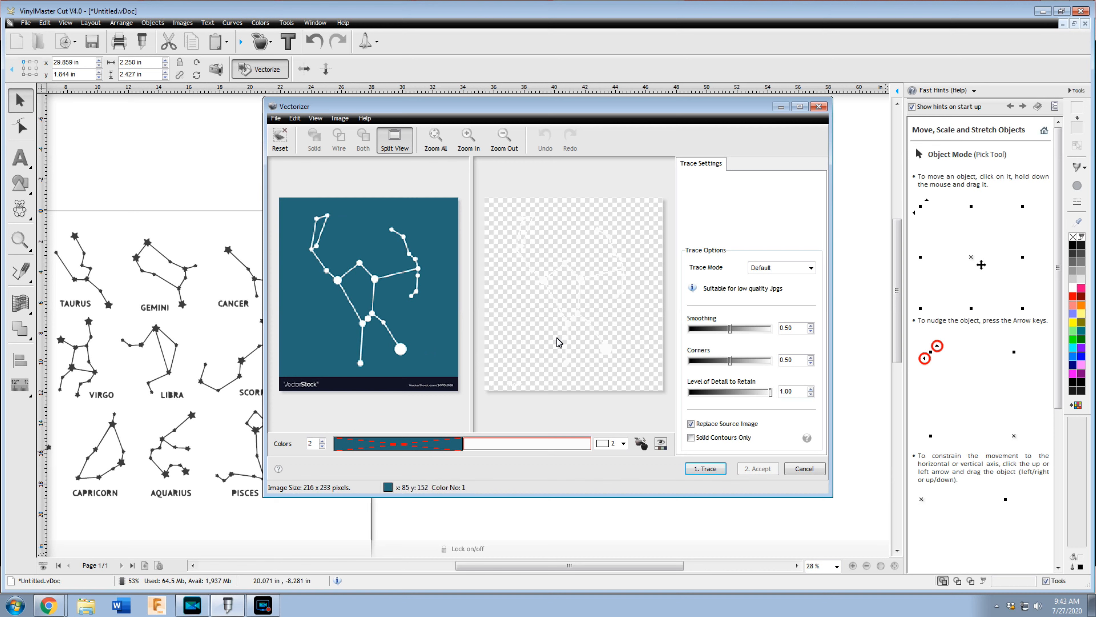
pyautogui.click(613, 444)
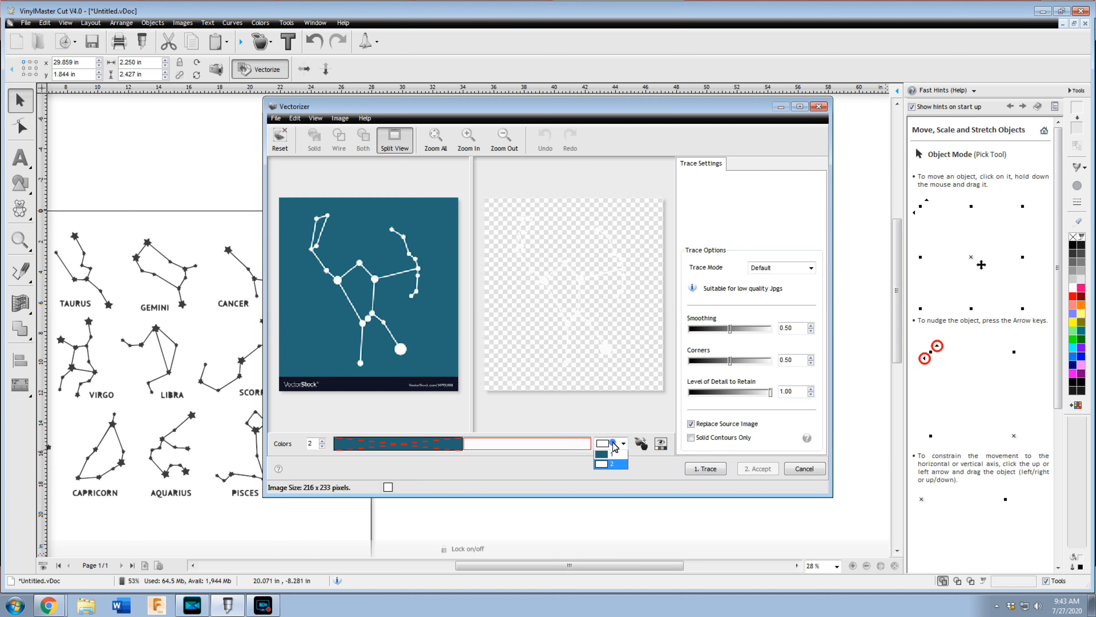
pyautogui.click(612, 464)
pyautogui.click(641, 442)
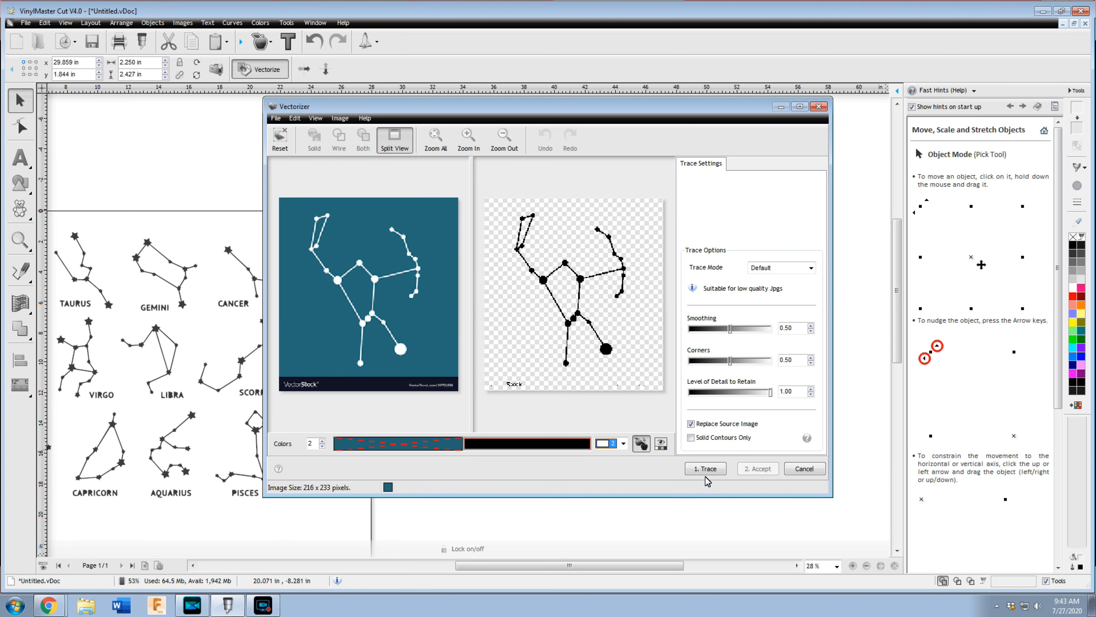
pyautogui.click(700, 469)
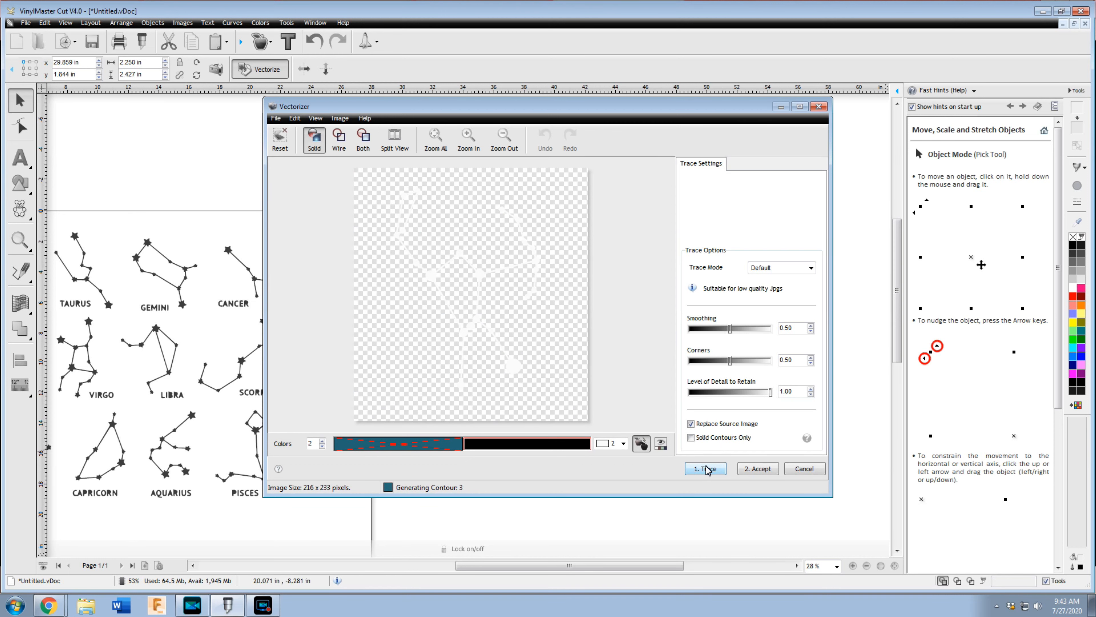
pyautogui.click(758, 469)
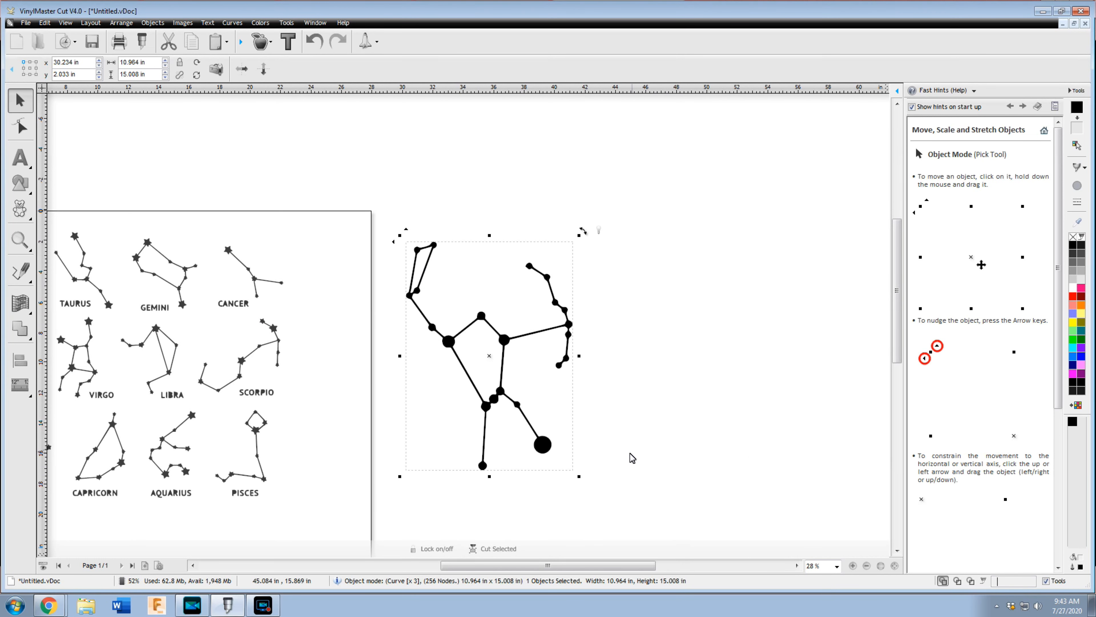
pyautogui.hotkey('ctrl', 'z')
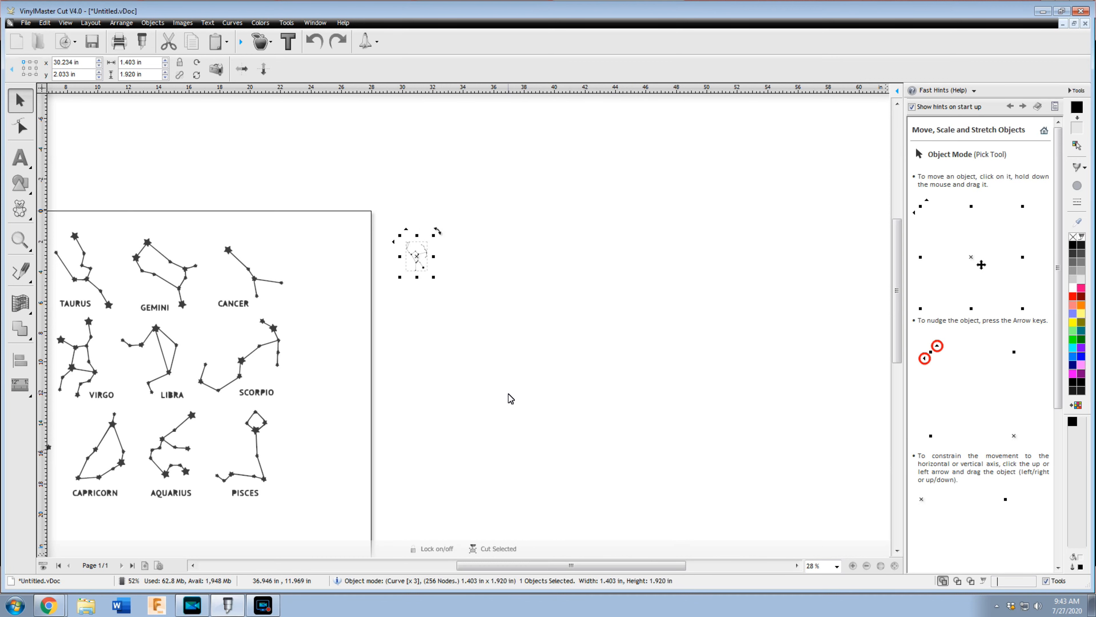
pyautogui.hotkey('ctrl', 'z')
# Step: Try vectorizing the Orion image without a silhouette, using smoothing 0.21 and corners 0.32, and enlarging it to about 6.83 by 9.34 in
pyautogui.click(266, 69)
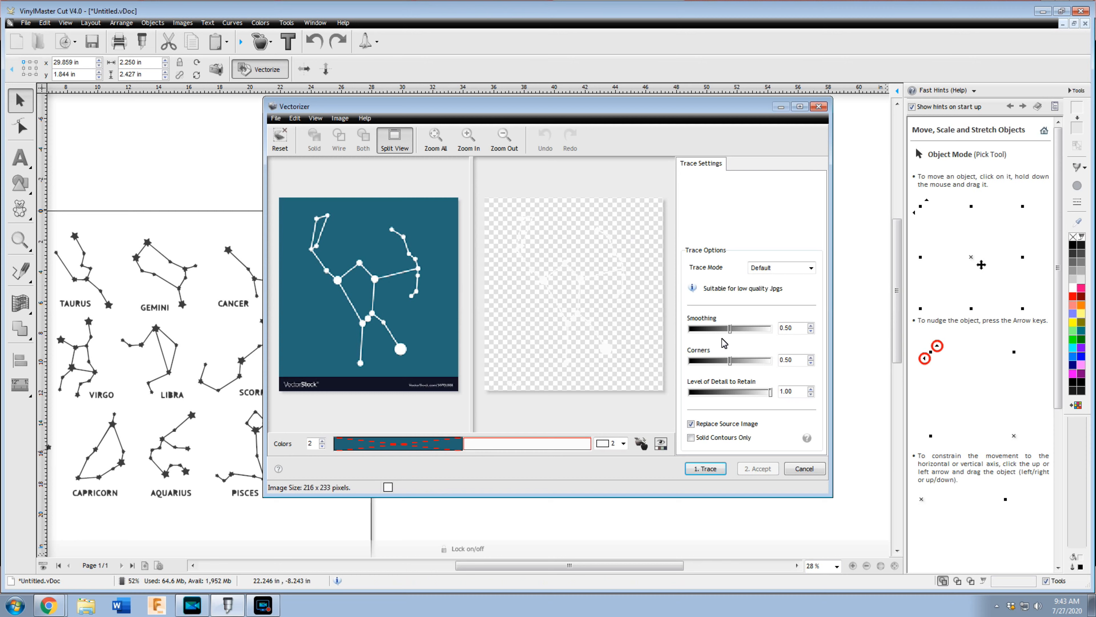
pyautogui.moveTo(729, 331); pyautogui.dragTo(716, 363)
pyautogui.click(706, 470)
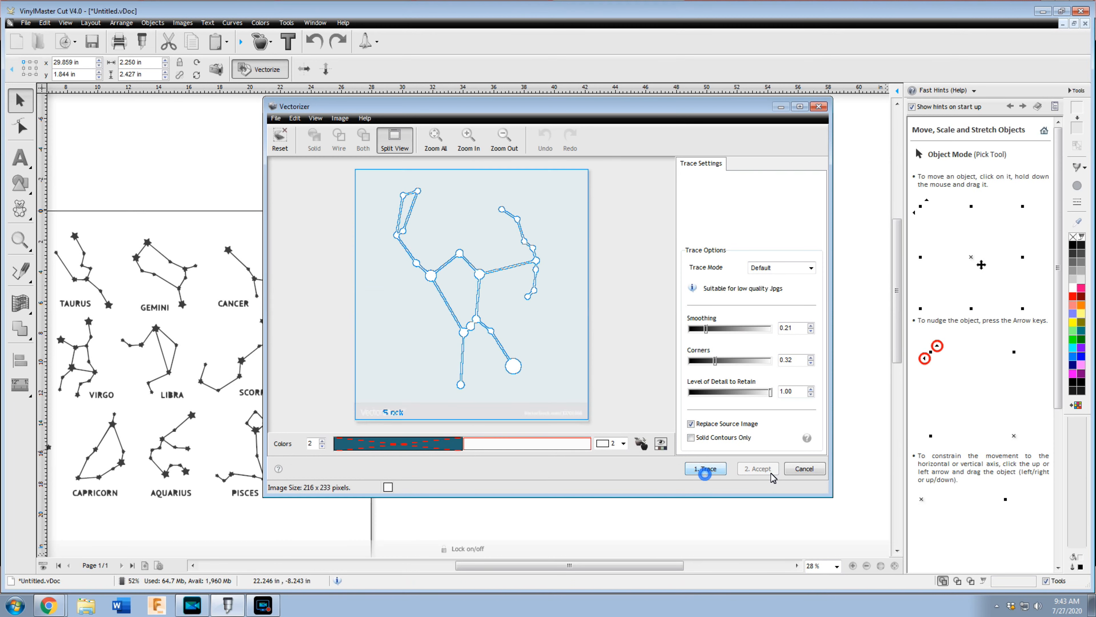
pyautogui.click(759, 470)
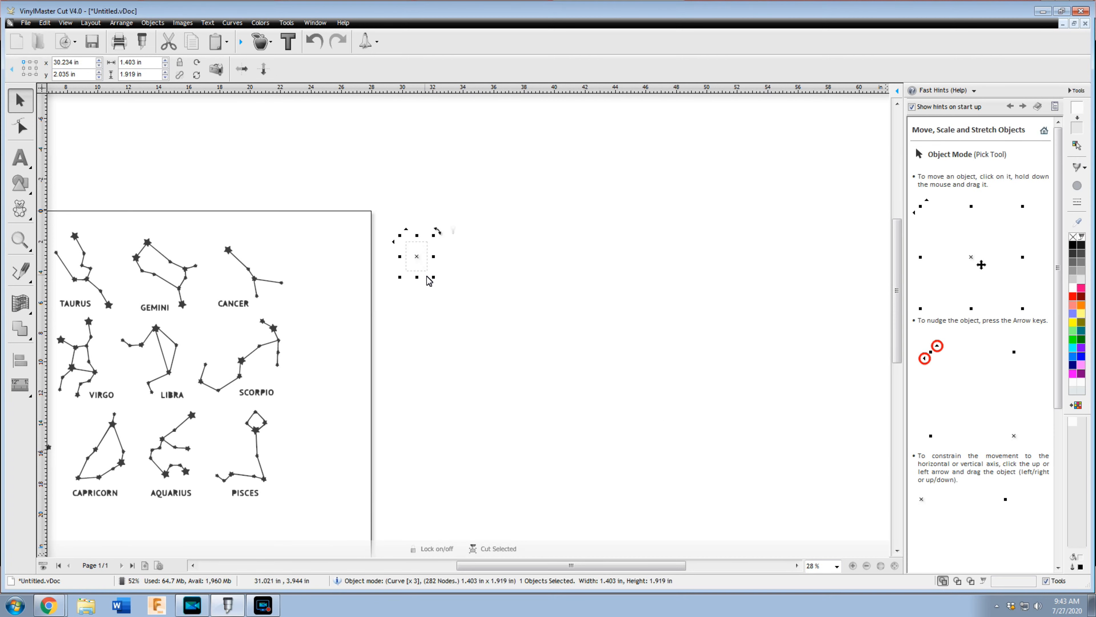
pyautogui.moveTo(434, 277); pyautogui.dragTo(562, 396)
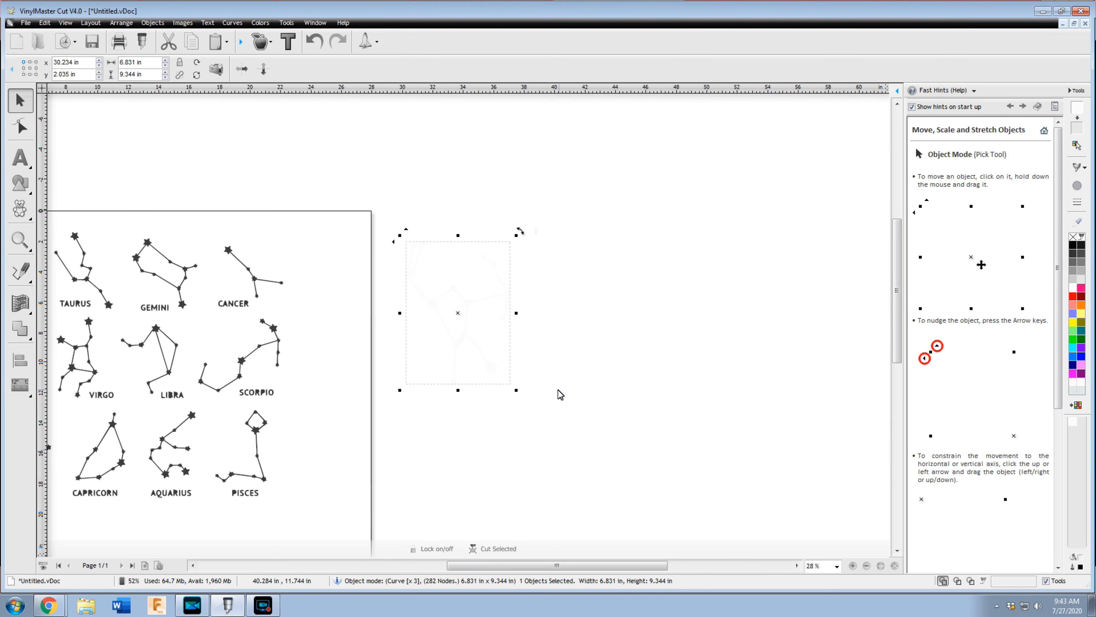
pyautogui.hotkey('ctrl', 'z')
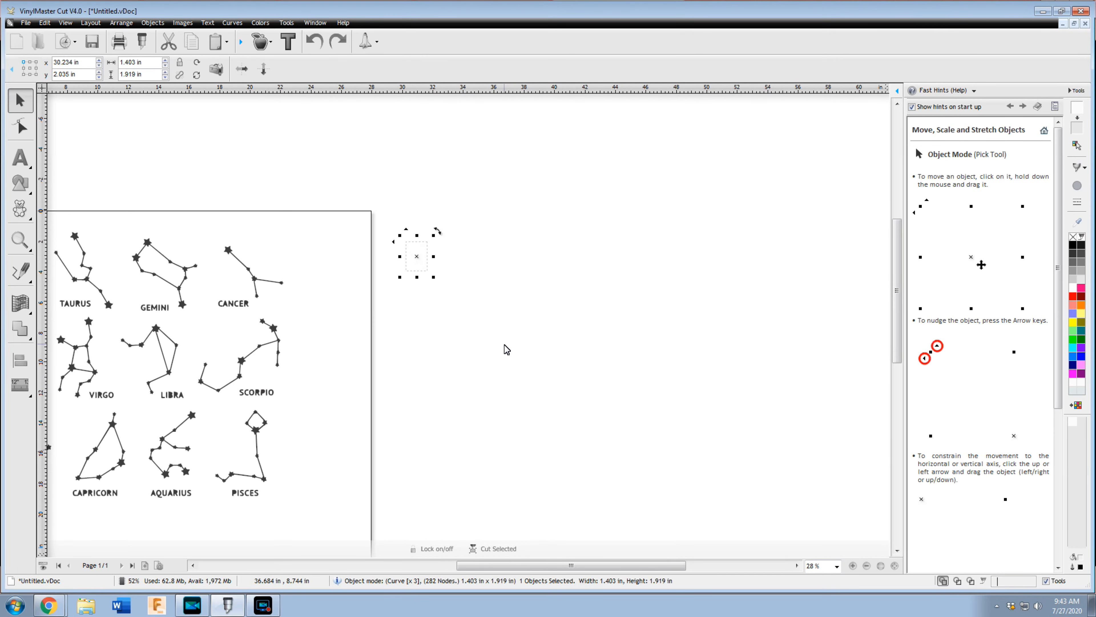
pyautogui.hotkey('ctrl', 'z')
# Step: Trace the Orion image with the black silhouette option on, smoothing 0.23 and corners 0.24
pyautogui.click(268, 76)
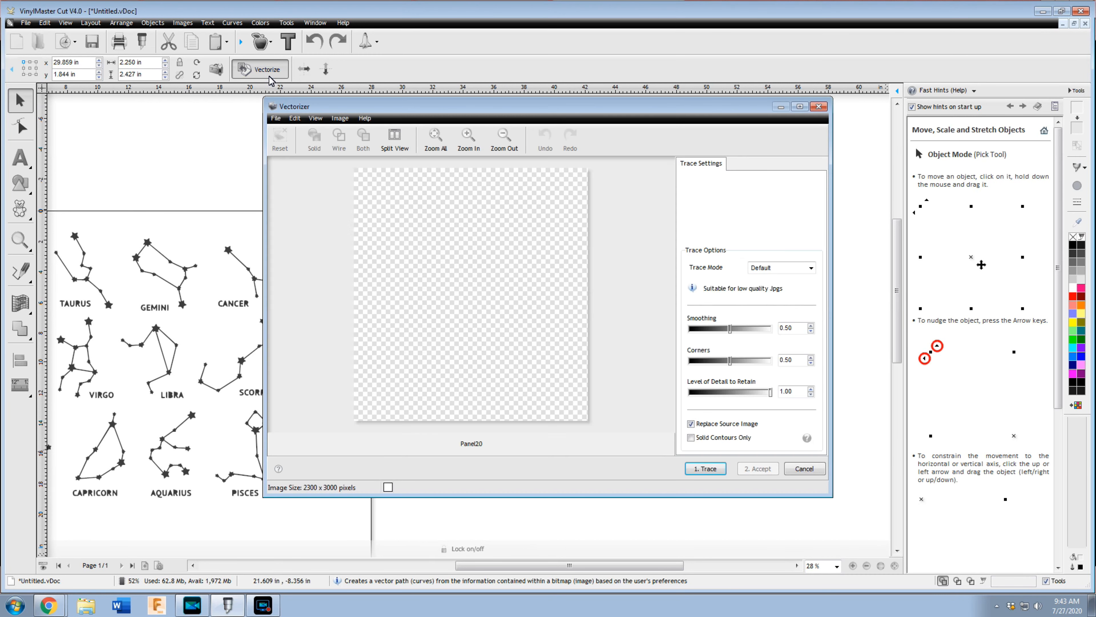
pyautogui.click(613, 445)
pyautogui.click(635, 445)
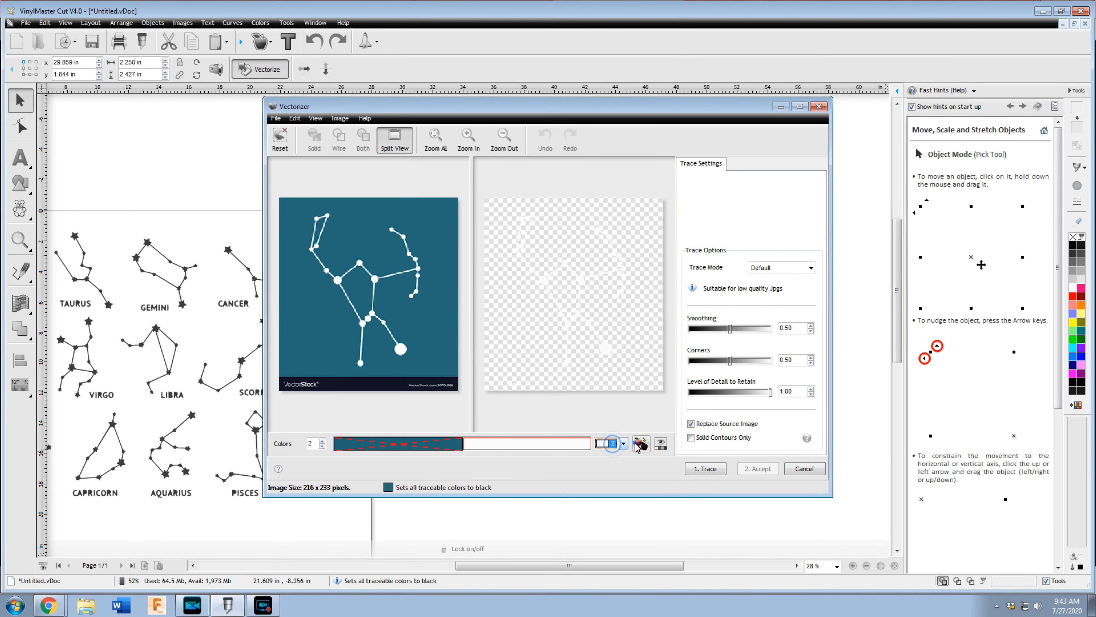
pyautogui.click(637, 444)
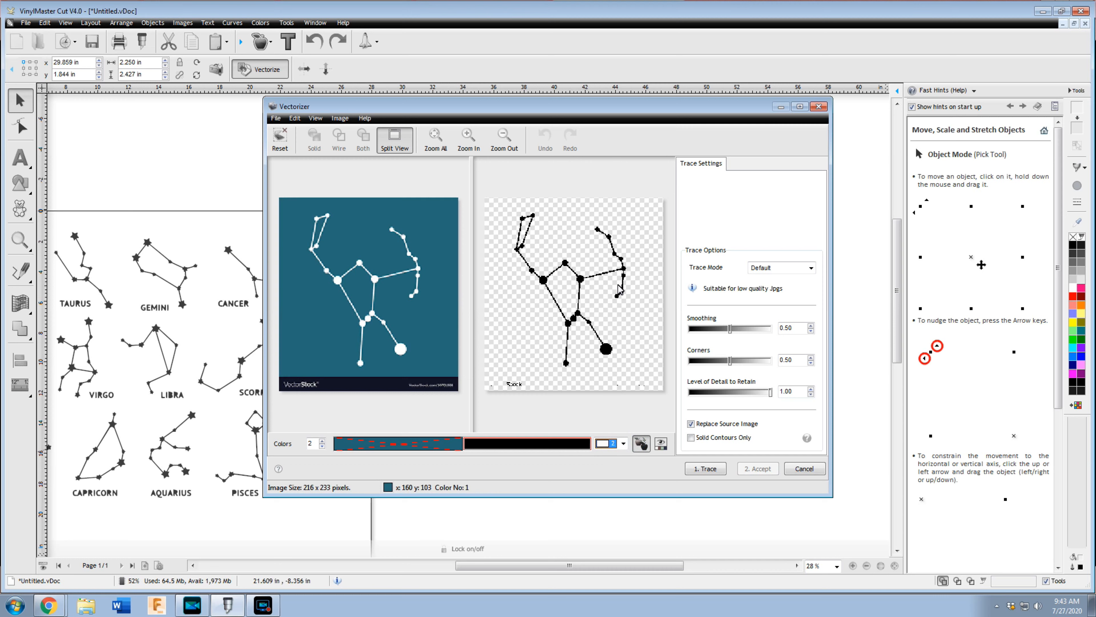
pyautogui.click(707, 329)
pyautogui.click(708, 360)
pyautogui.click(706, 468)
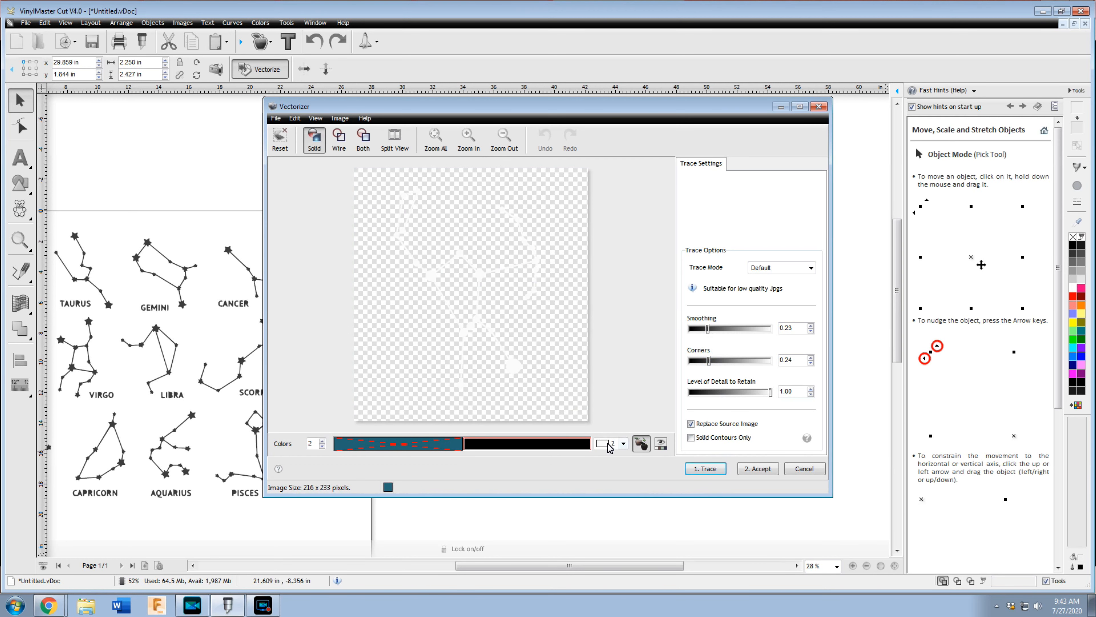
# Step: Retrace Orion with silhouette on and the background color excluded, and accept the vector to replace the source image
pyautogui.click(642, 446)
pyautogui.click(641, 445)
pyautogui.click(641, 445)
pyautogui.click(640, 445)
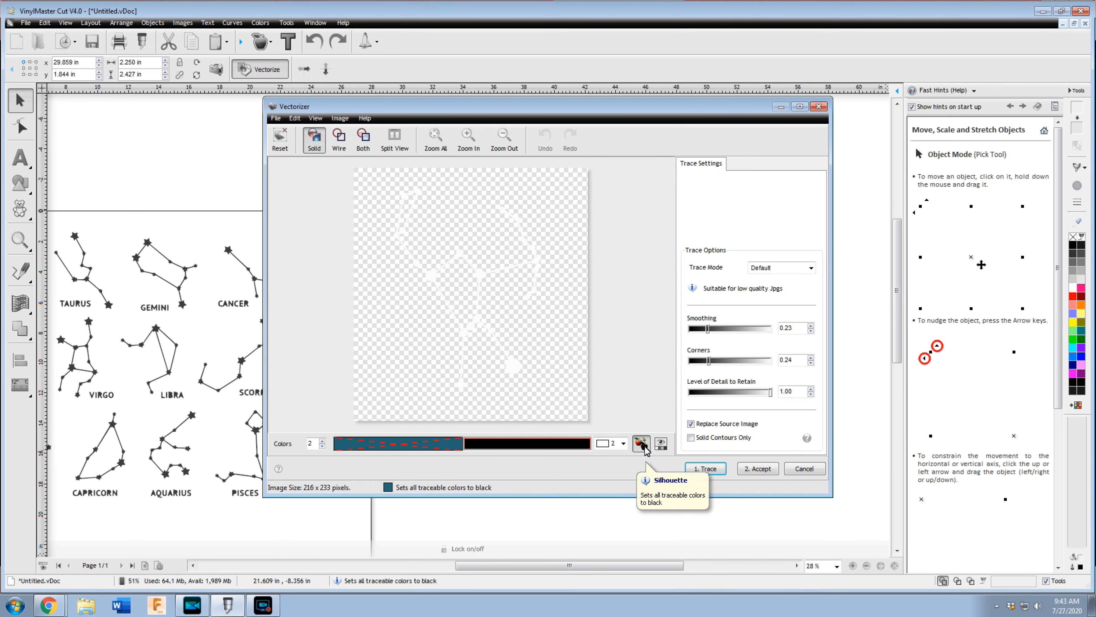
pyautogui.click(658, 445)
pyautogui.click(658, 445)
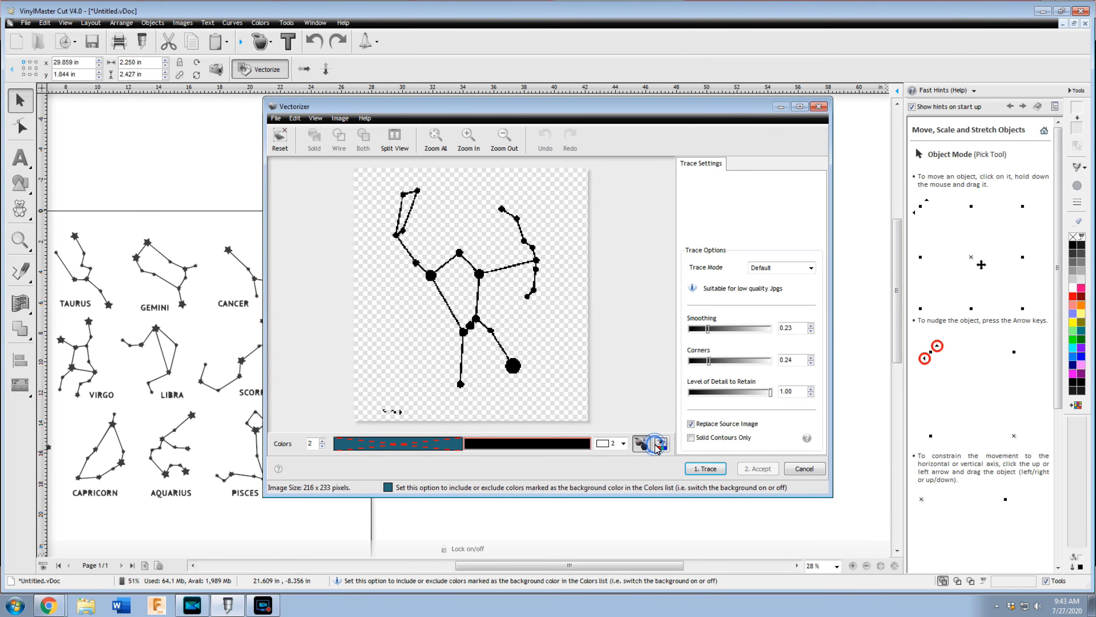
pyautogui.click(720, 469)
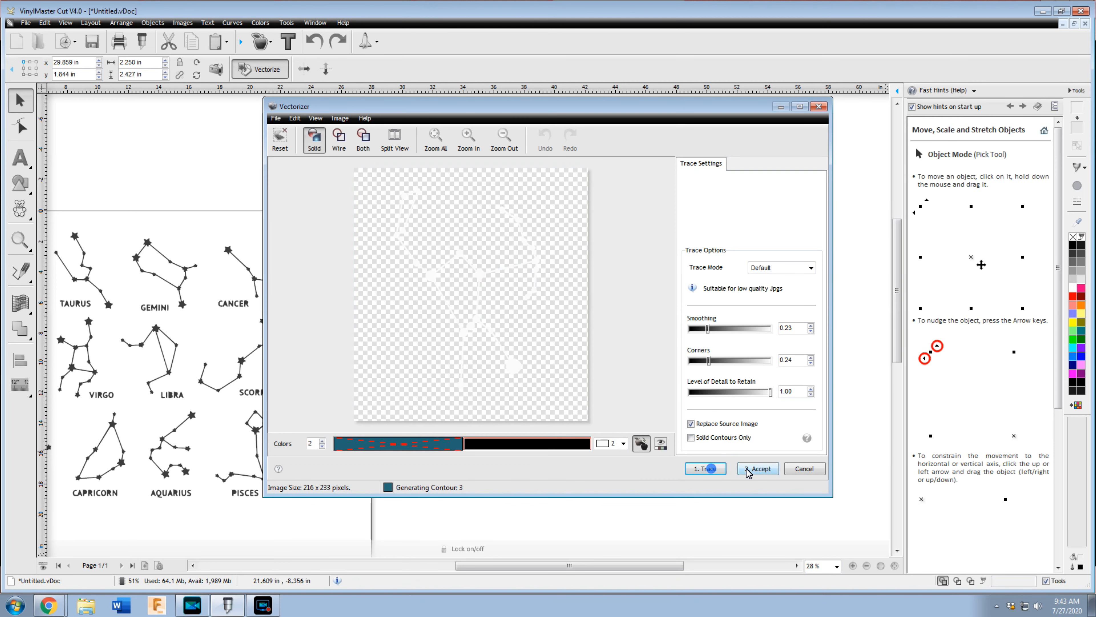
pyautogui.click(749, 470)
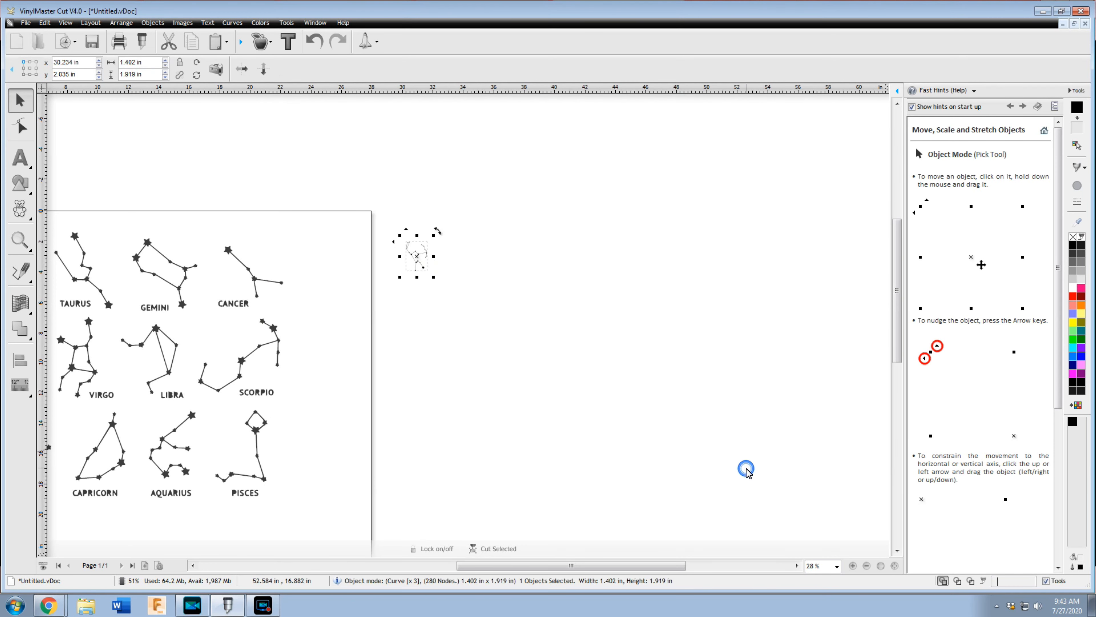
# Step: Enlarge the traced Orion to about 9.05 by 12.38 in and try setting only its height to 12 in
pyautogui.moveTo(434, 277); pyautogui.dragTo(570, 441)
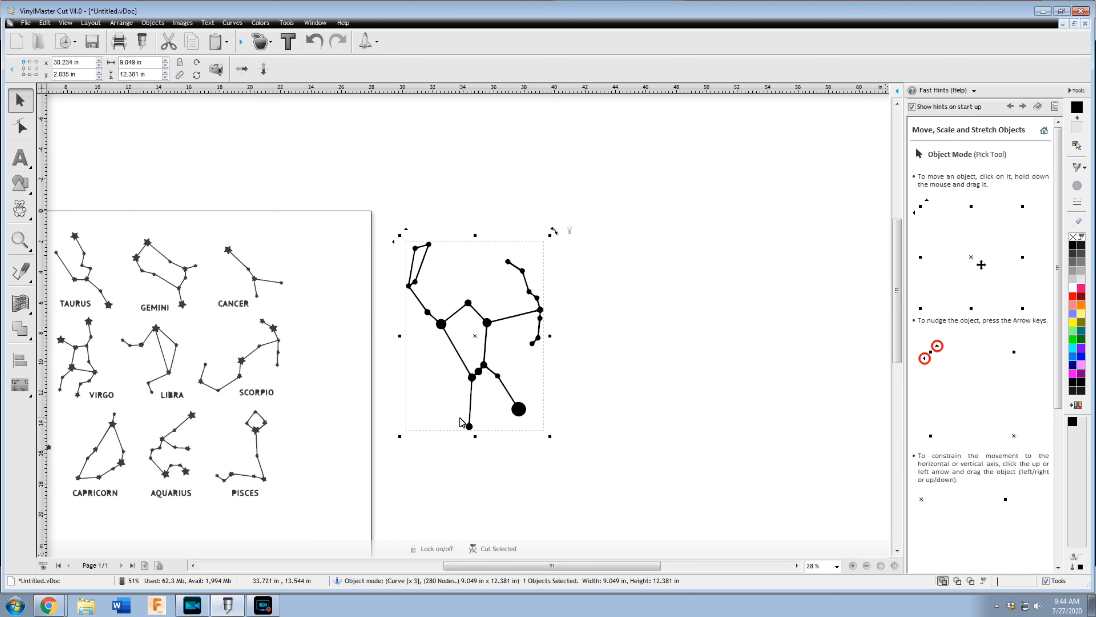
pyautogui.click(471, 379)
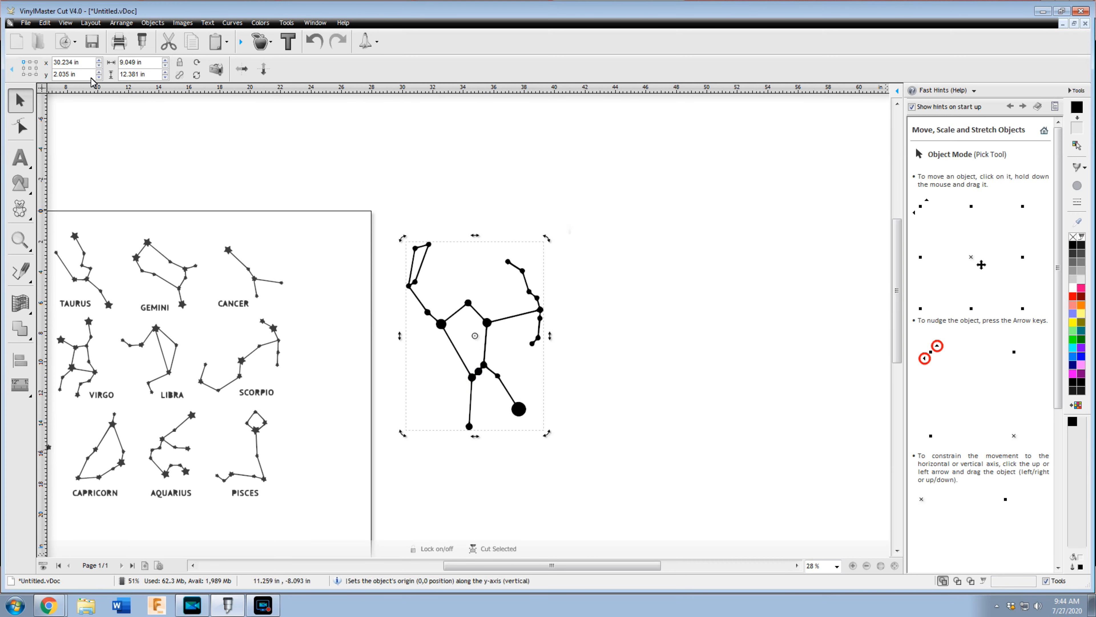
pyautogui.doubleClick(154, 75)
pyautogui.write('12')
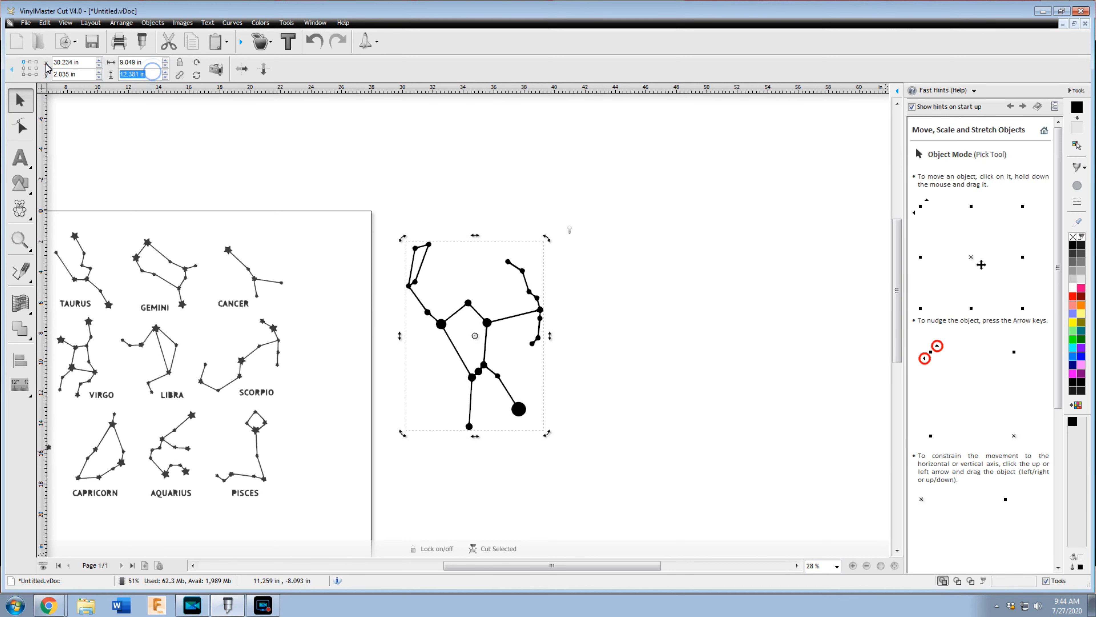
pyautogui.press('Return')
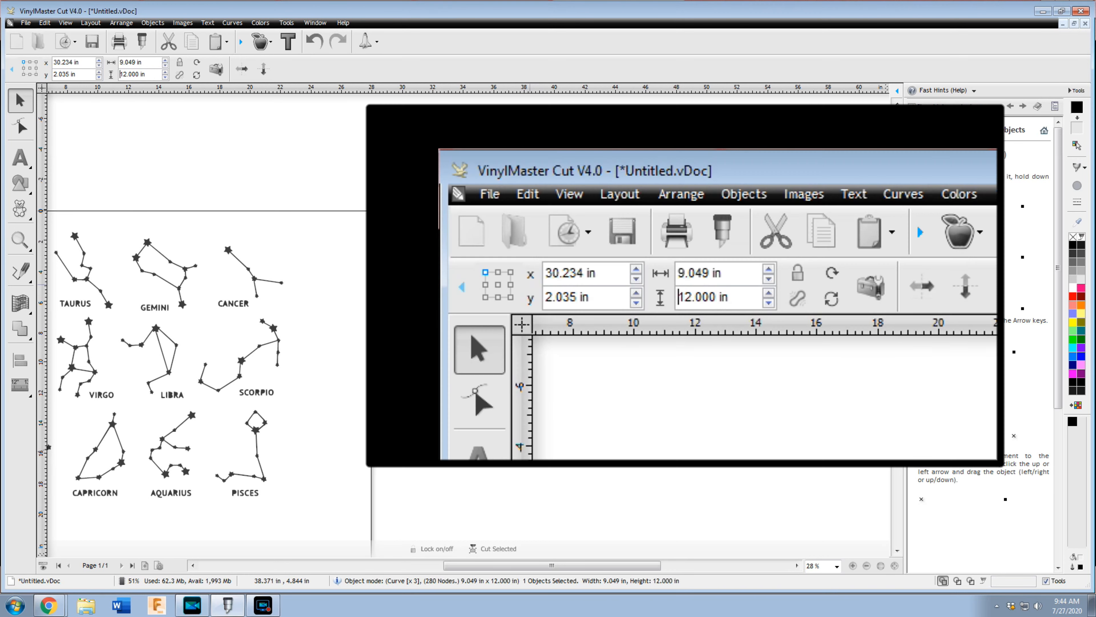
pyautogui.hotkey('ctrl', 'z')
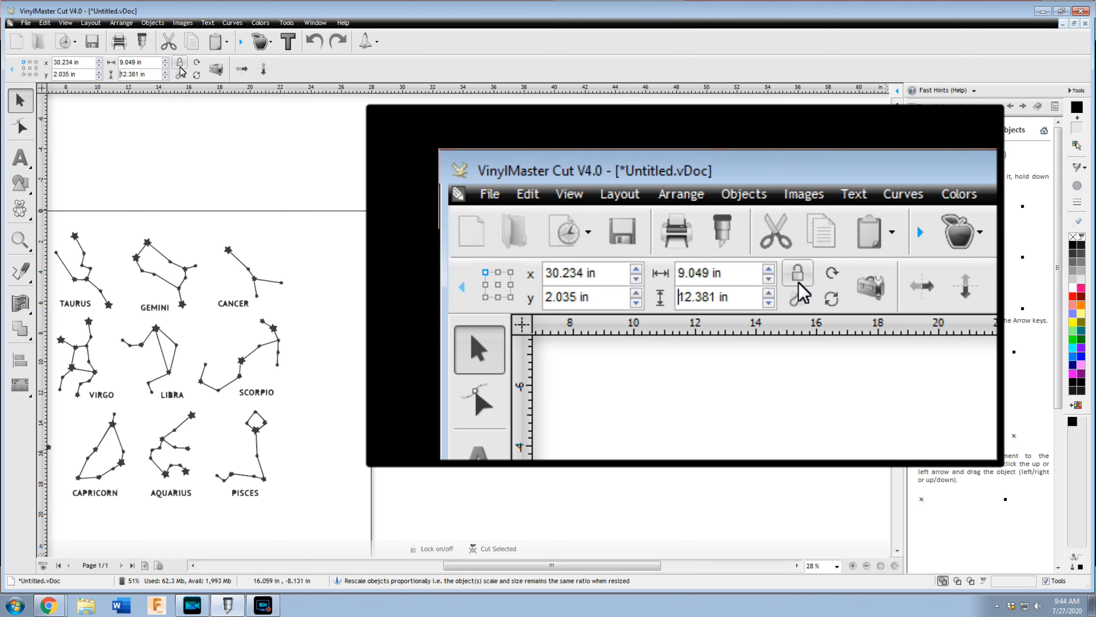
# Step: Turn on proportional rescaling and set the Orion constellation's height to 12 in
pyautogui.click(181, 70)
pyautogui.doubleClick(151, 75)
pyautogui.write('12')
pyautogui.press('Return')
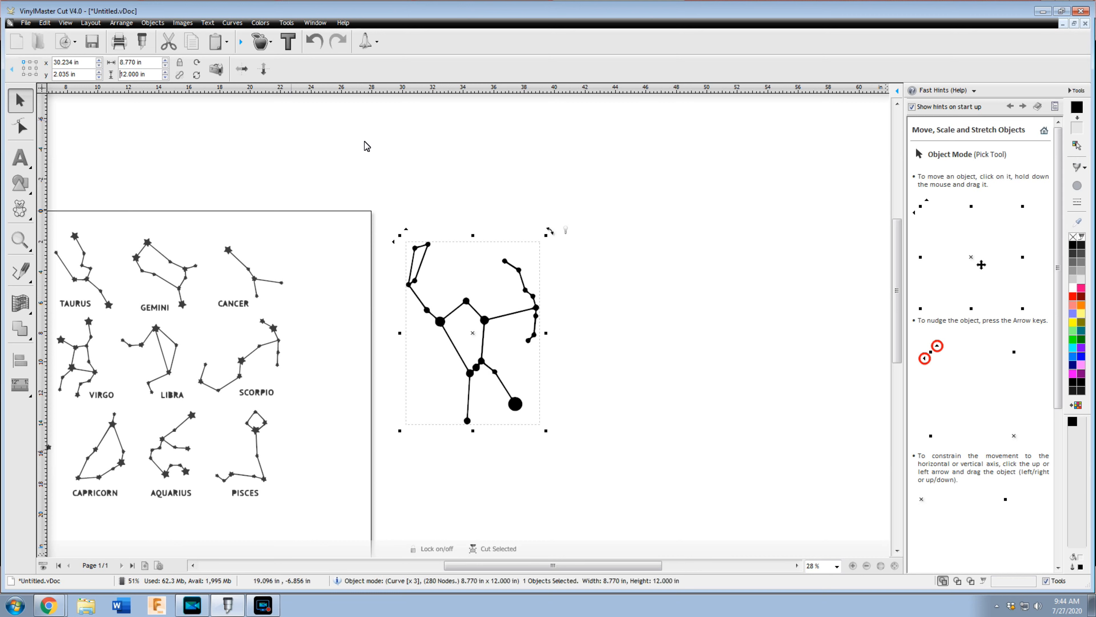
# Step: Shrink Orion to about 6.52 by 8.93 in, restore its height to 12 in proportionally, and deselect it
pyautogui.moveTo(545, 430); pyautogui.dragTo(511, 383)
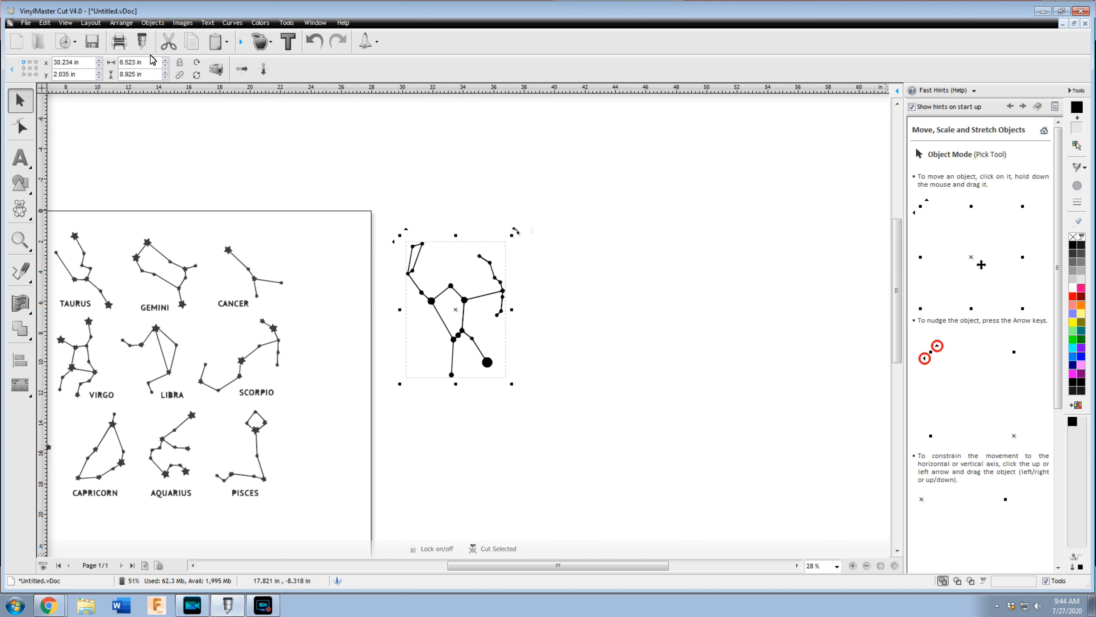
pyautogui.doubleClick(143, 74)
pyautogui.write('12')
pyautogui.press('Return')
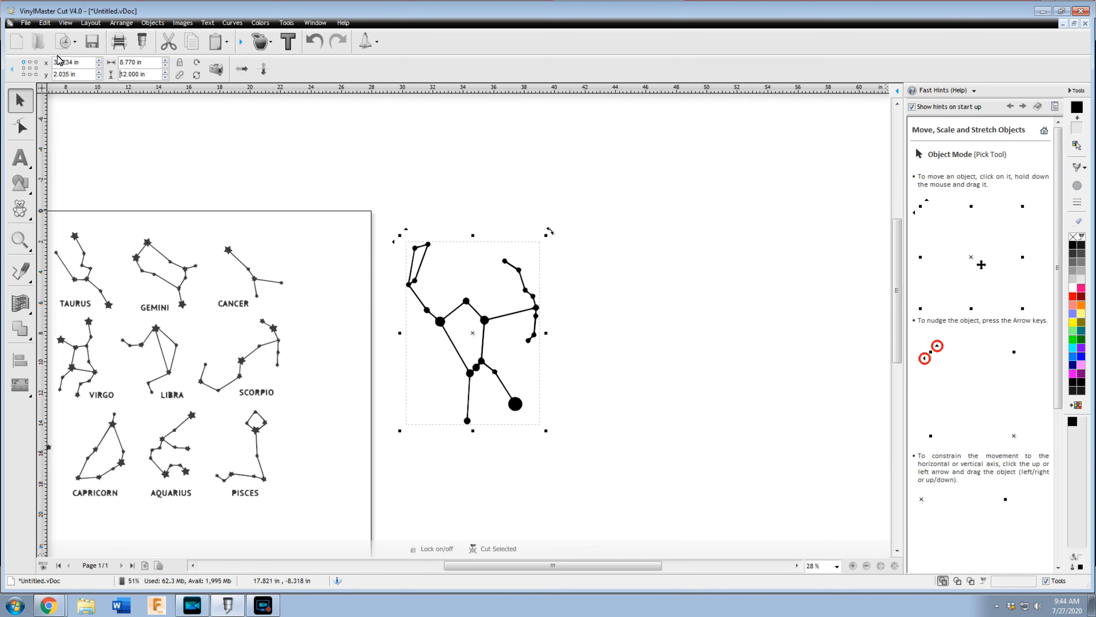
pyautogui.click(591, 429)
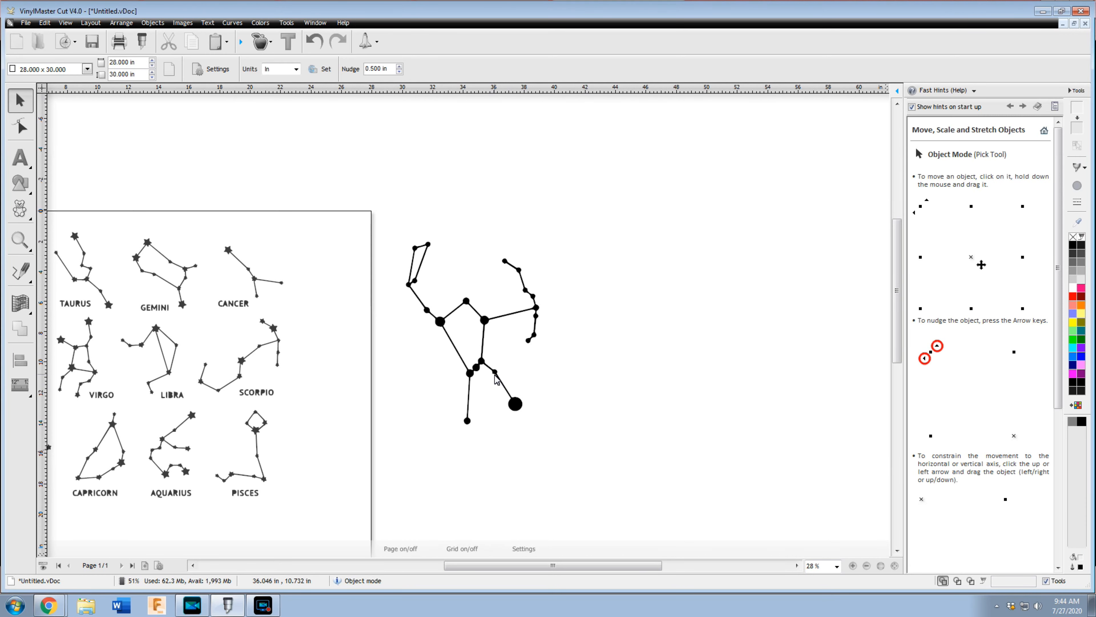
# Step: Add the text label "Orion" just above the constellation, between its two raised arms
pyautogui.click(17, 163)
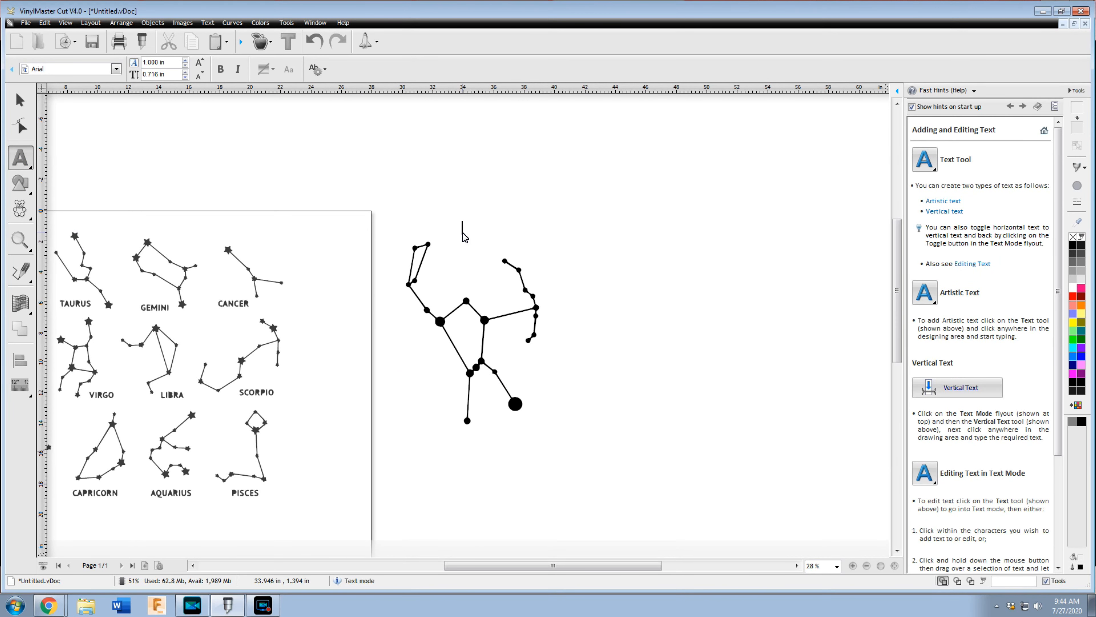
pyautogui.click(463, 234)
pyautogui.write('Orion')
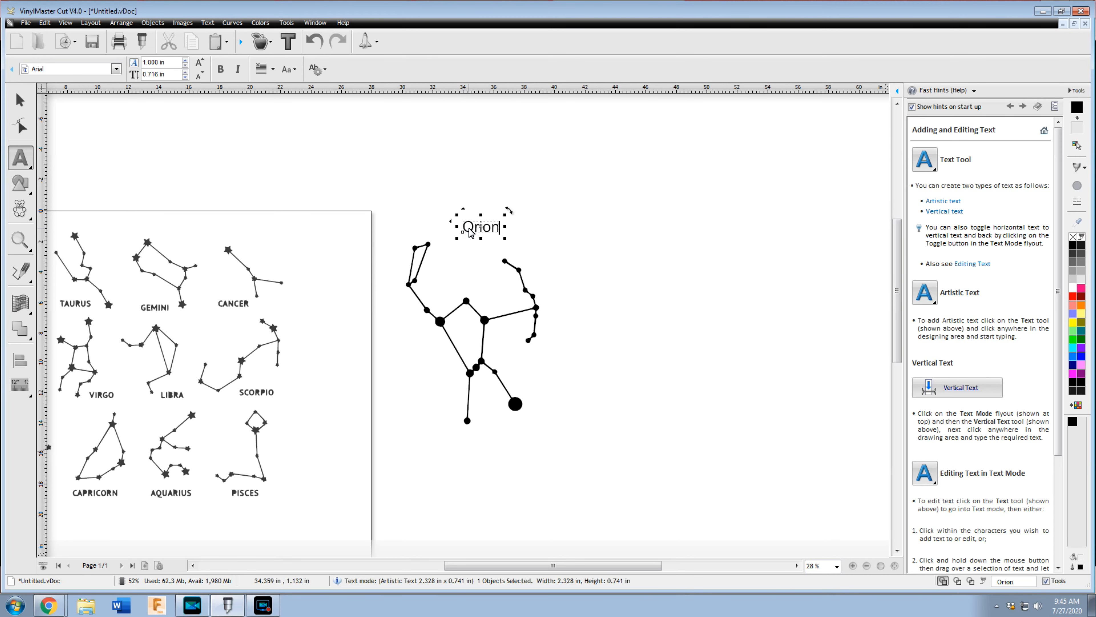
pyautogui.click(482, 238)
pyautogui.moveTo(482, 237); pyautogui.dragTo(470, 246)
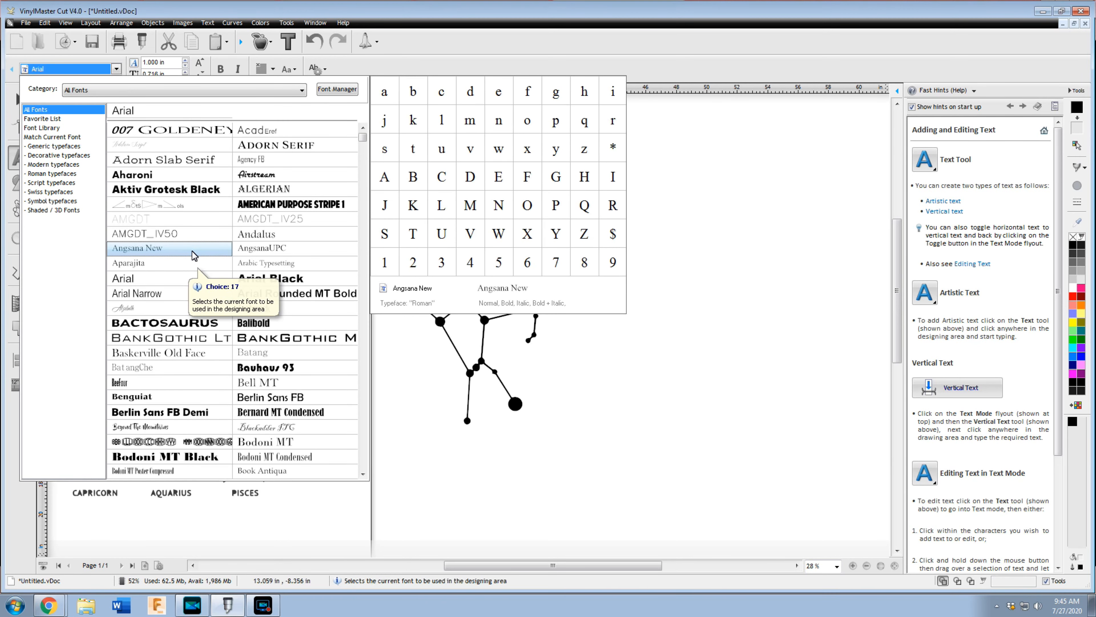
# Step: Change the Orion label's font to a heavy all-caps display typeface
pyautogui.scroll(-3, 194, 254)
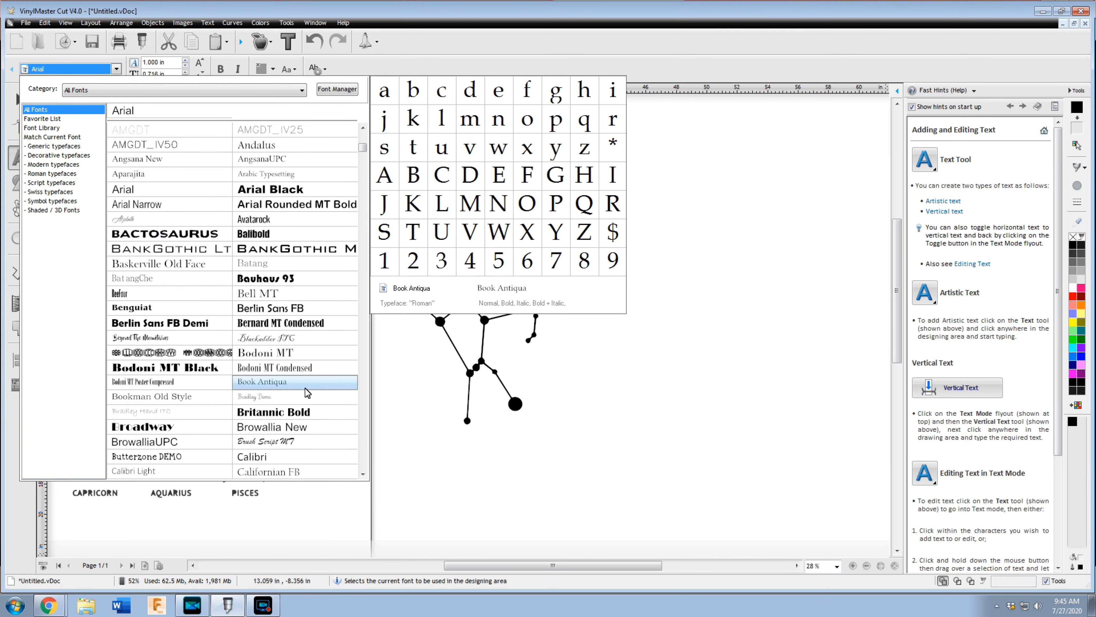
pyautogui.scroll(-4, 305, 389)
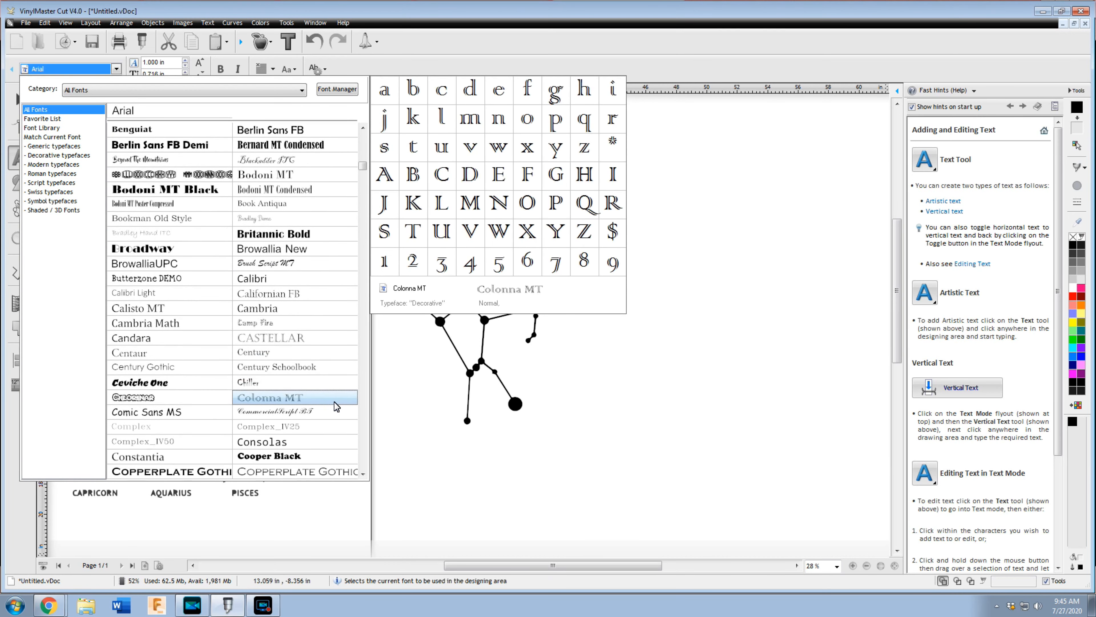
pyautogui.scroll(-3, 303, 359)
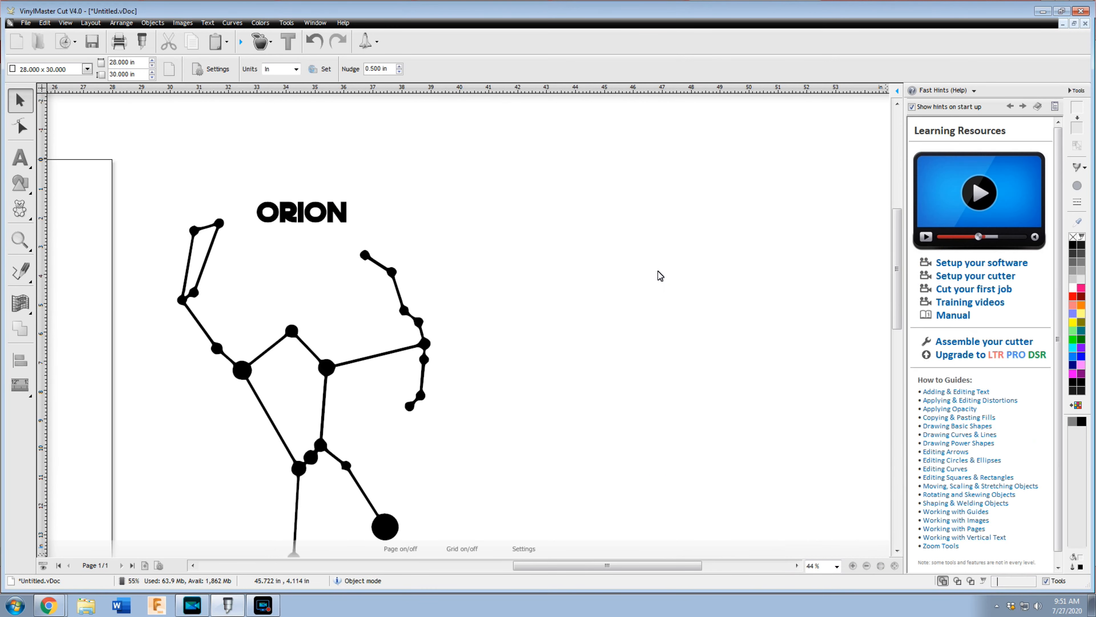
# Step: Ungroup the vectorized zodiac set into separate constellations and labels, and deselect everything
pyautogui.moveTo(198, 186); pyautogui.dragTo(514, 545)
pyautogui.scroll(1, 447, 449)
pyautogui.scroll(-4, 444, 444)
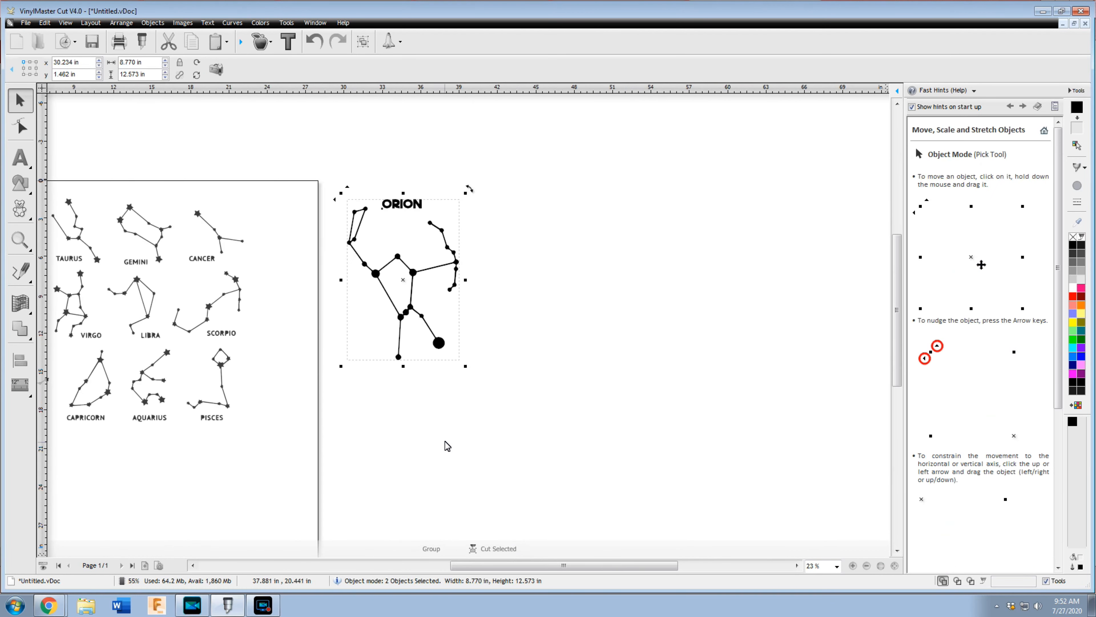
pyautogui.scroll(1, 195, 358)
pyautogui.scroll(2, 396, 320)
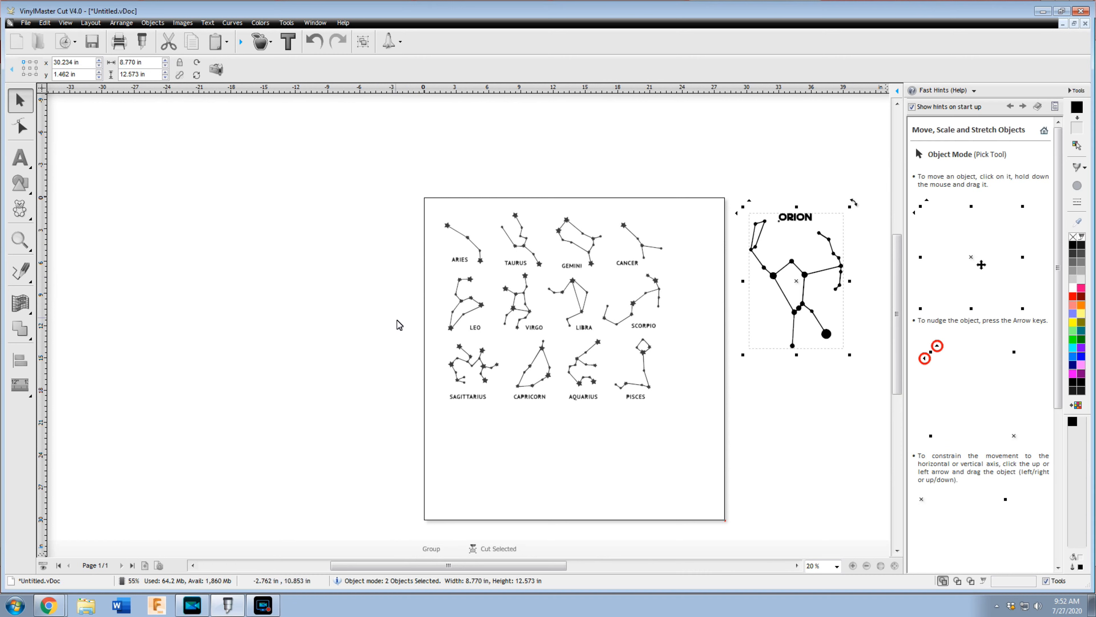
pyautogui.moveTo(477, 570); pyautogui.dragTo(501, 567)
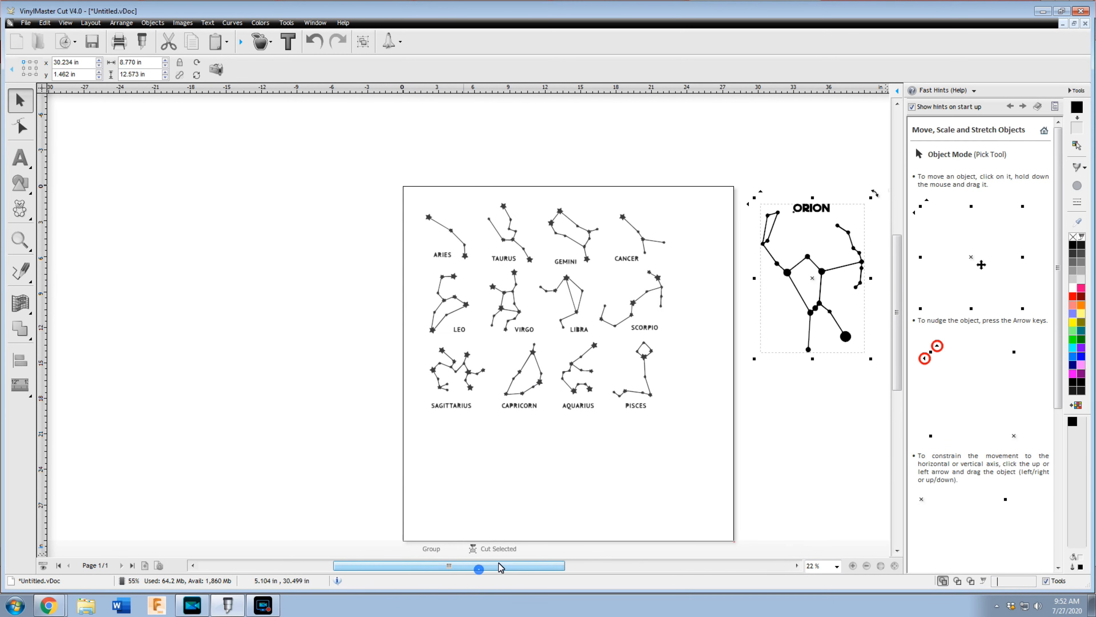
pyautogui.click(315, 426)
pyautogui.click(500, 302)
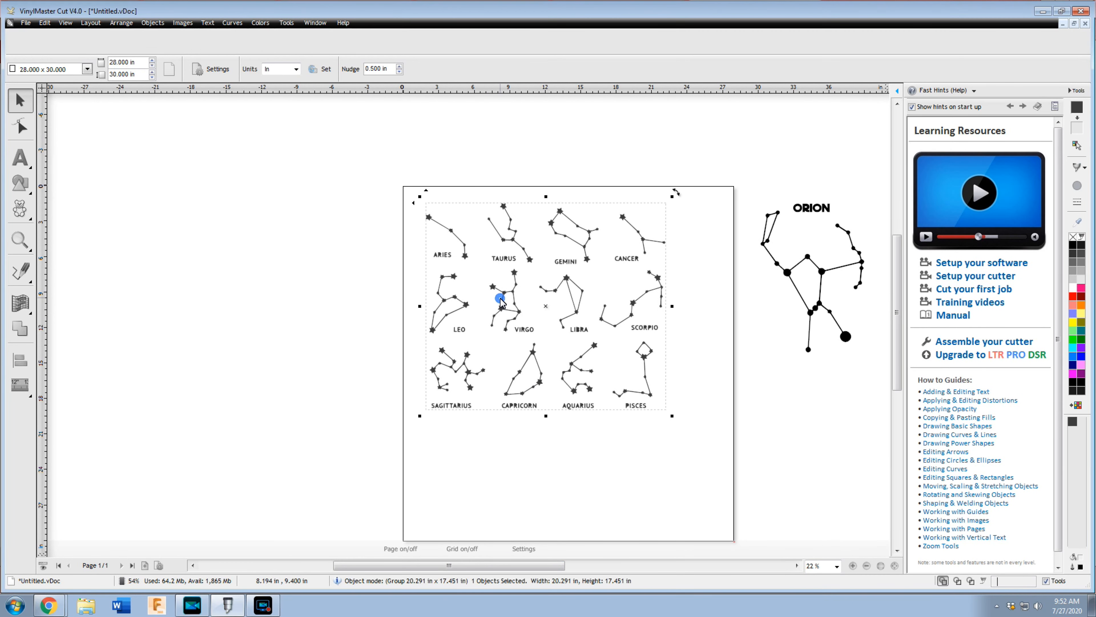
pyautogui.rightClick(500, 302)
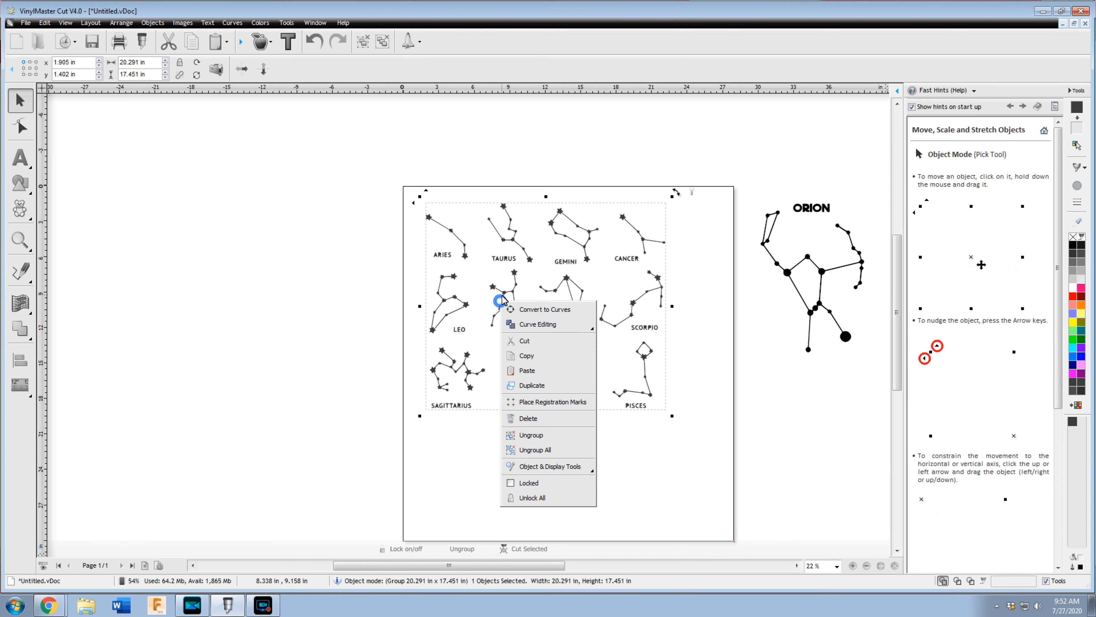
pyautogui.click(539, 436)
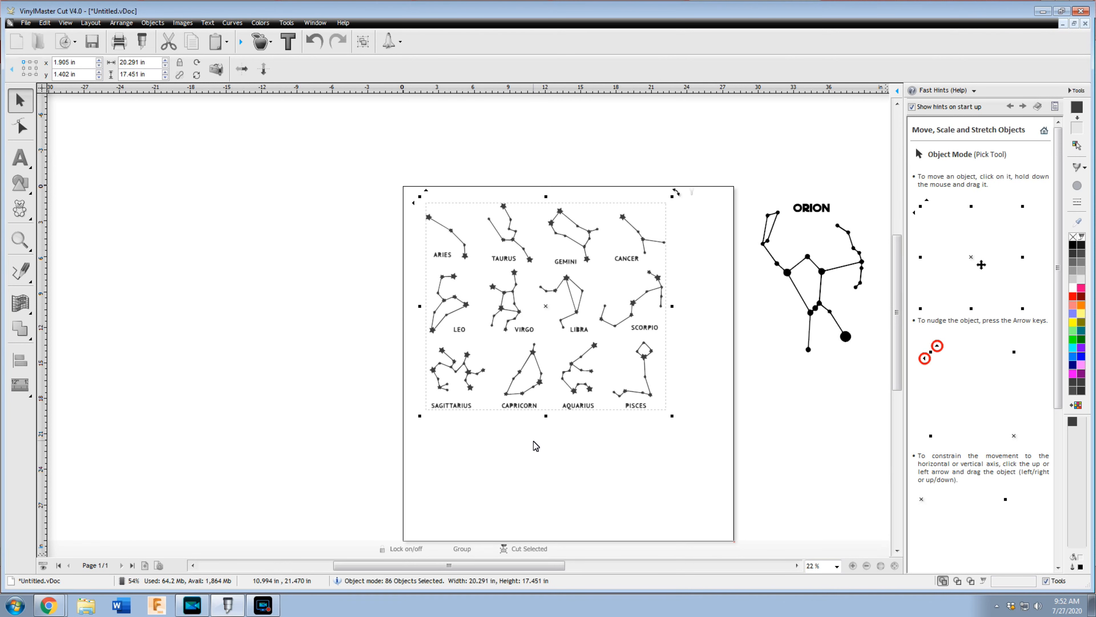
pyautogui.click(533, 439)
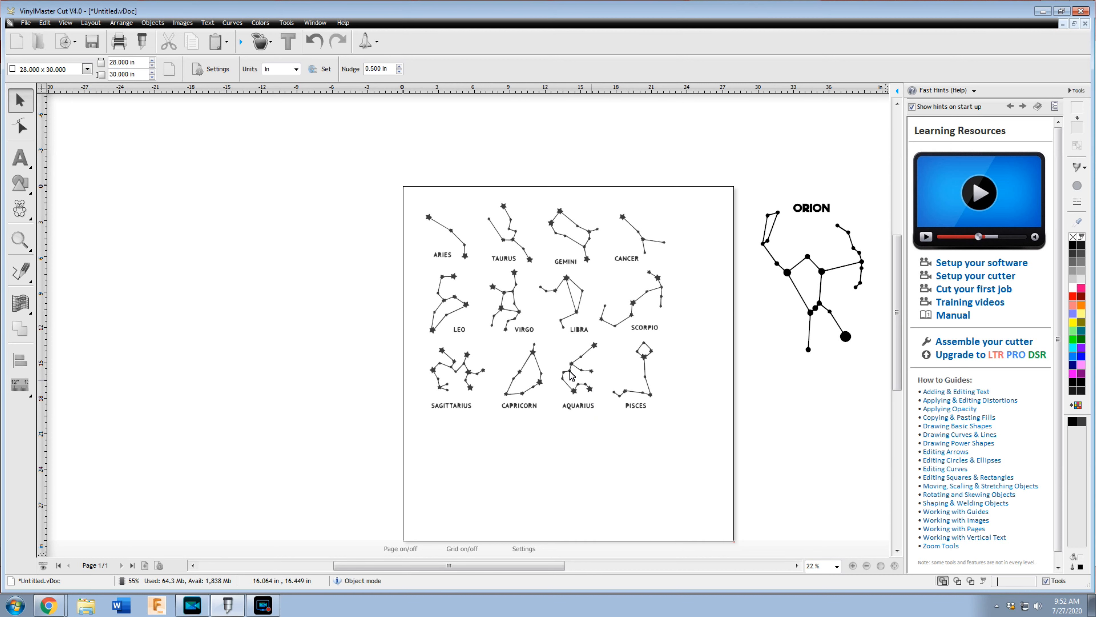
# Step: Move the Aquarius constellation with its label off the page, into the empty space beside Aries and Leo, and delete its original label
pyautogui.moveTo(551, 335); pyautogui.dragTo(611, 423)
pyautogui.moveTo(579, 378); pyautogui.dragTo(293, 295)
pyautogui.click(266, 315)
pyautogui.press('Delete')
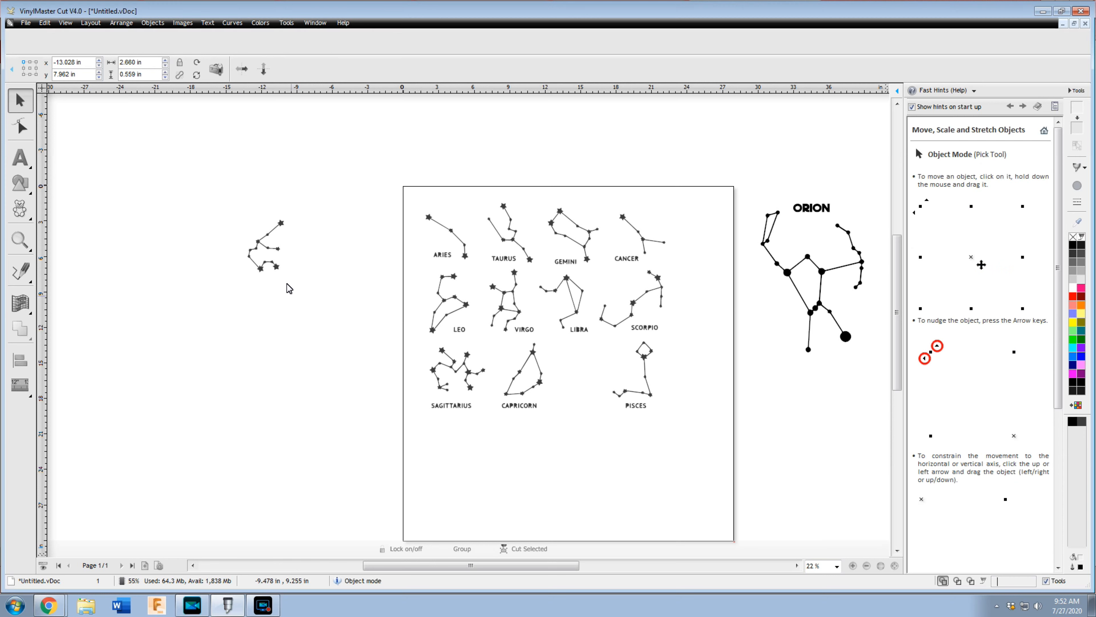
# Step: Place a copy of the Orion label directly beneath the Aquarius constellation
pyautogui.click(816, 210)
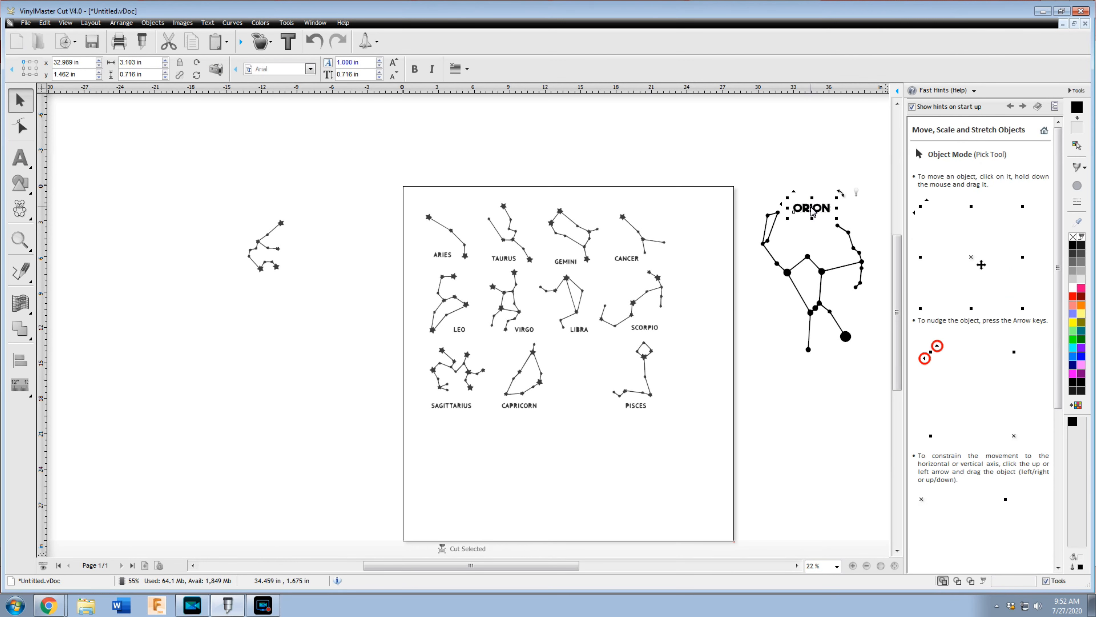
pyautogui.click(318, 307)
pyautogui.moveTo(811, 208); pyautogui.dragTo(272, 284)
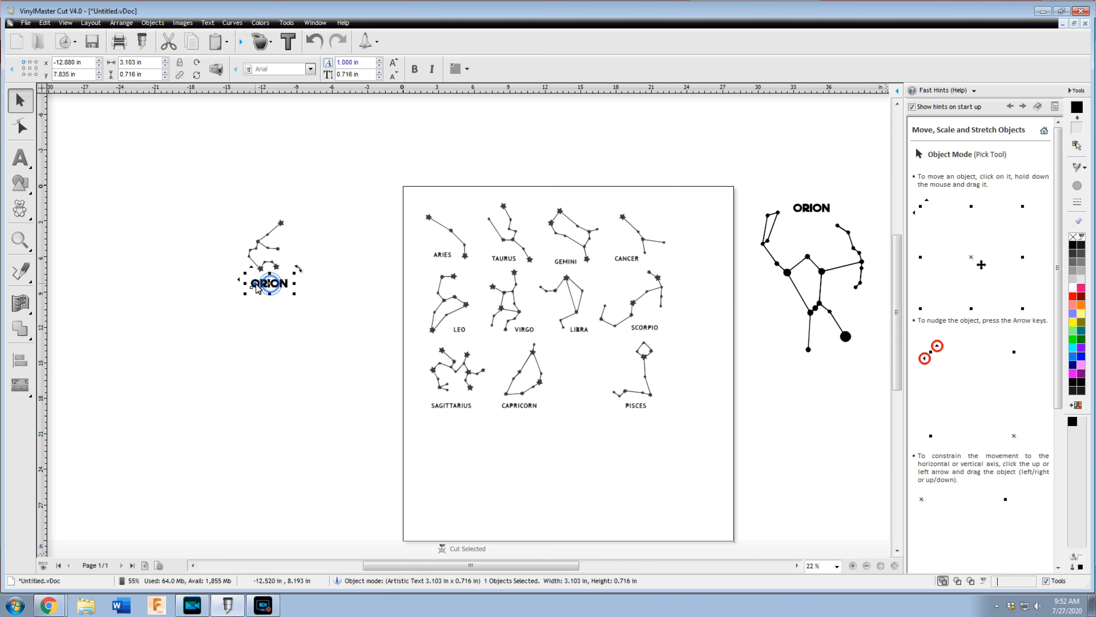
pyautogui.click(277, 318)
# Step: Try to replace the whole copied Orion label with the text "aquarius", and undo the replacement
pyautogui.doubleClick(281, 285)
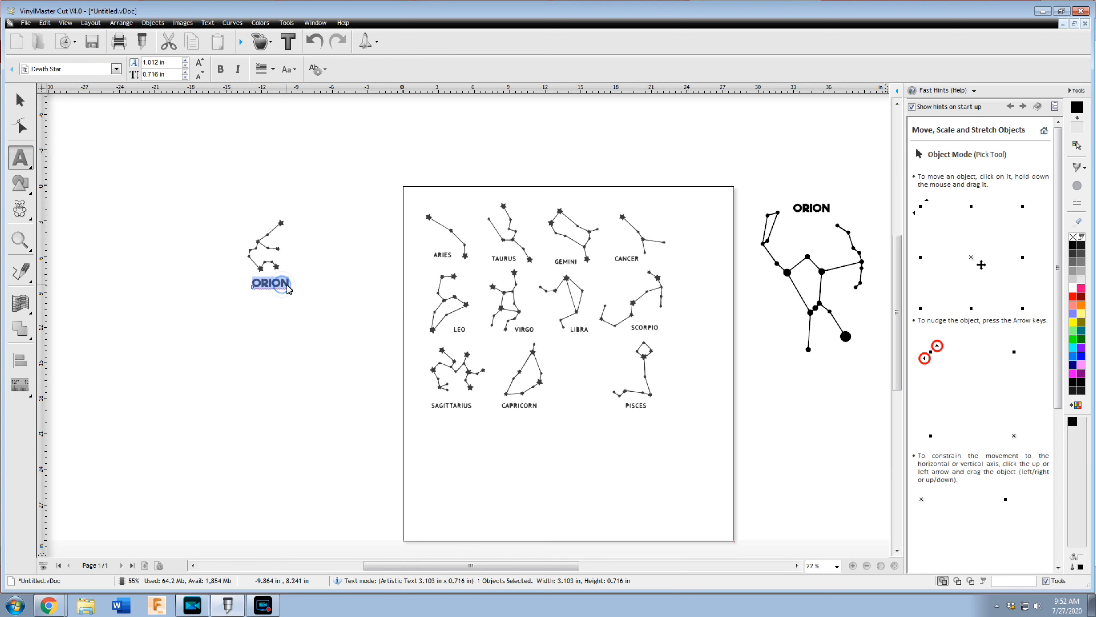
pyautogui.write('aq')
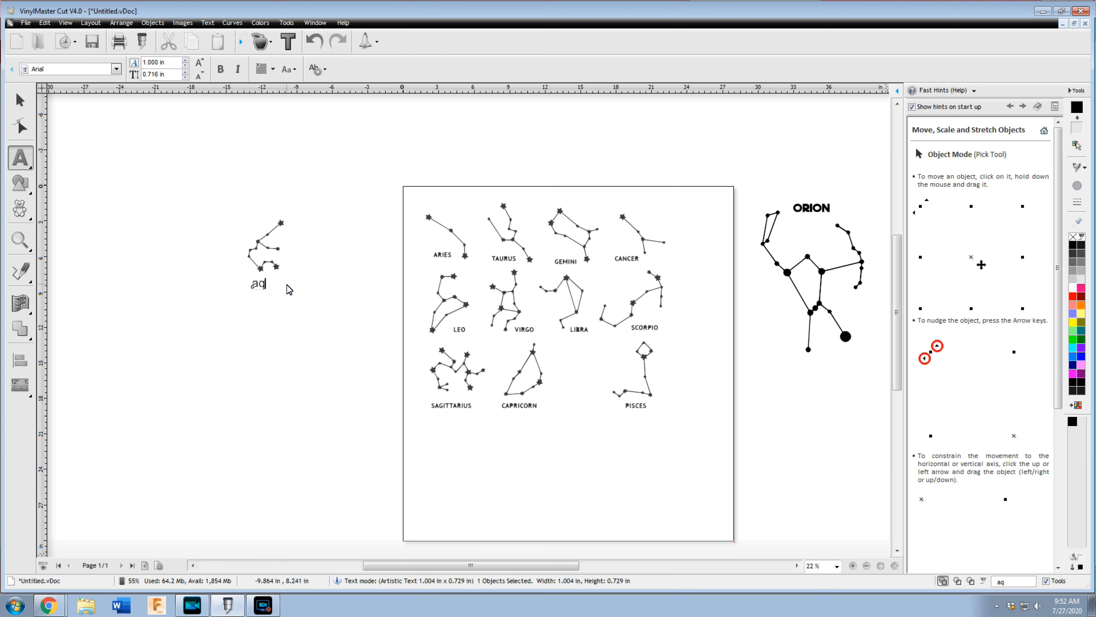
pyautogui.write('uarius')
pyautogui.hotkey('ctrl', 'z')
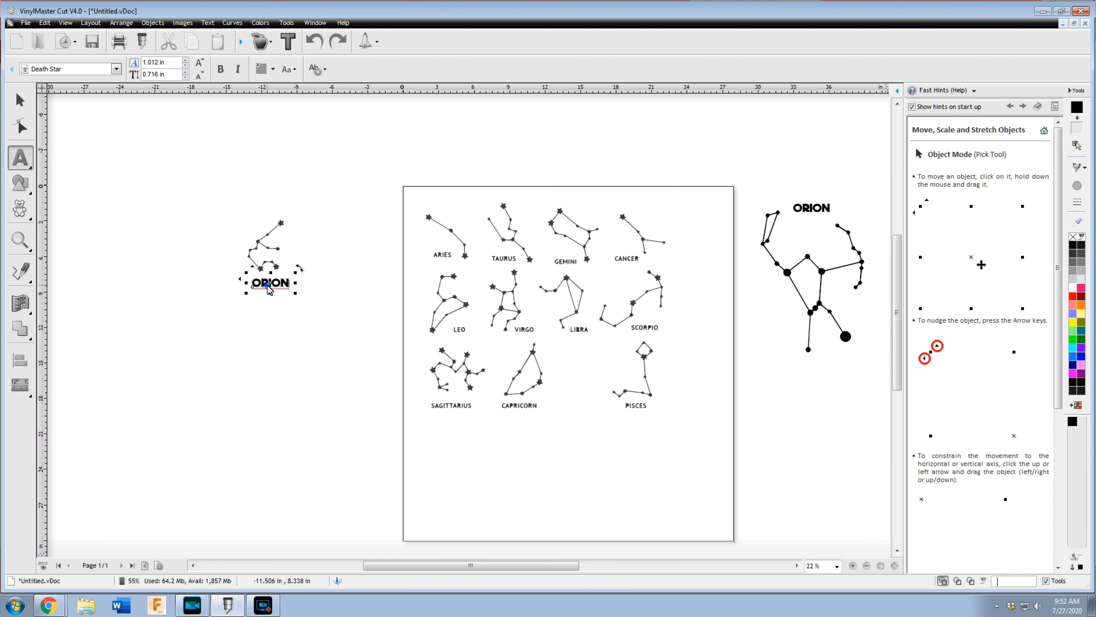
# Step: Change the copied label's text to "aquarius" while keeping the Death Star font
pyautogui.click(271, 283)
pyautogui.doubleClick(271, 282)
pyautogui.click(278, 283)
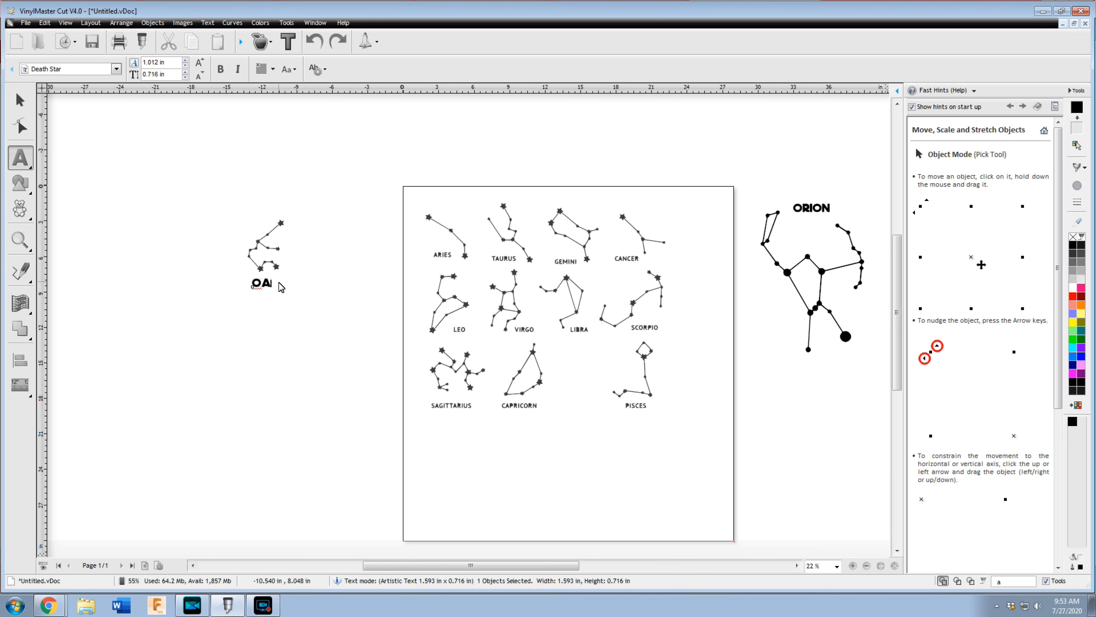
pyautogui.write('aquarius')
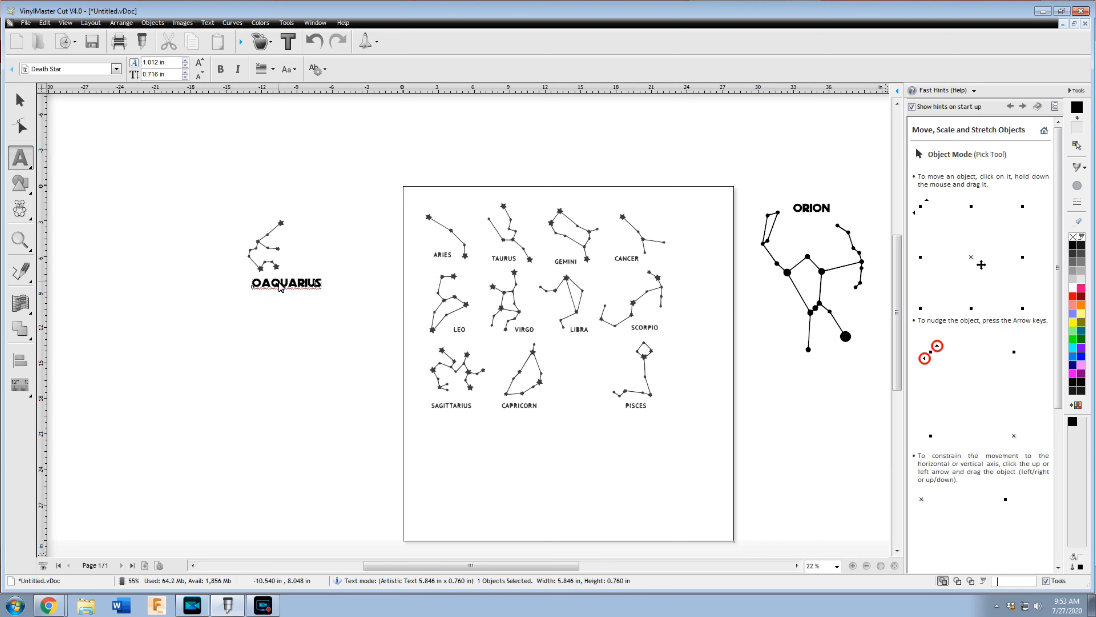
pyautogui.press('BackSpace')
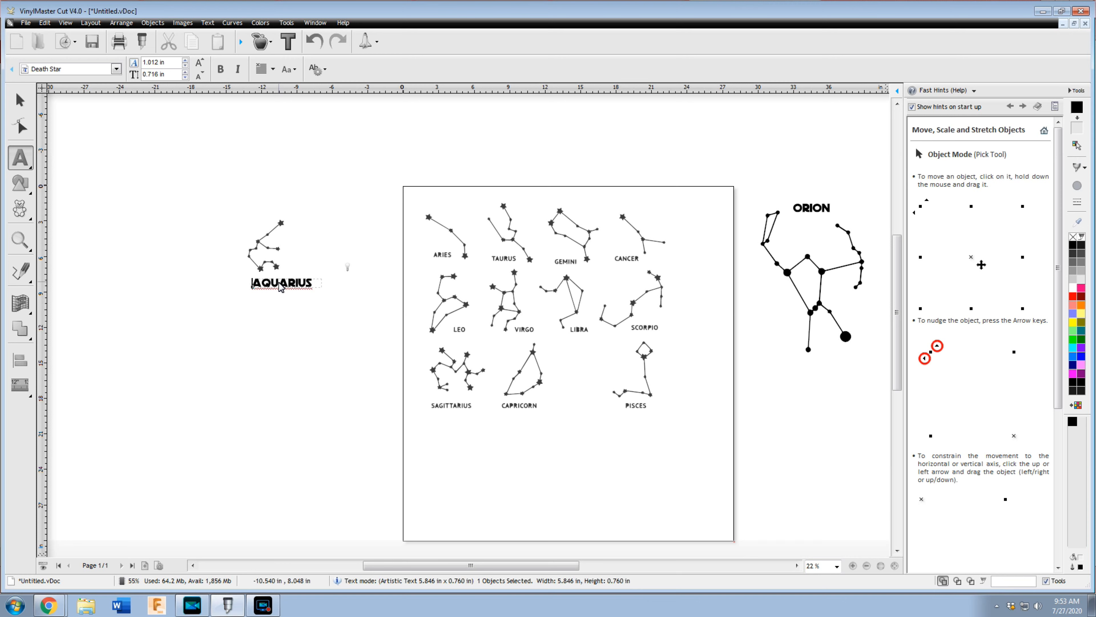
pyautogui.click(280, 285)
pyautogui.click(290, 343)
pyautogui.doubleClick(281, 283)
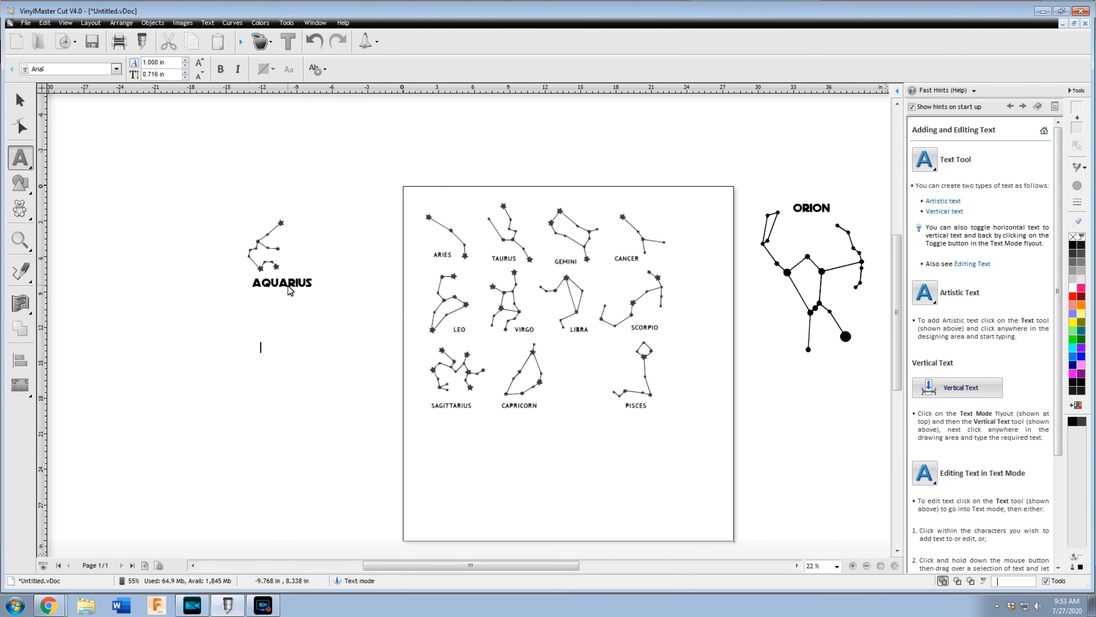
pyautogui.click(314, 331)
# Step: Switch to Chrome, start a search for Aquarius in a new tab, and return to VinylMaster Cut
pyautogui.click(48, 605)
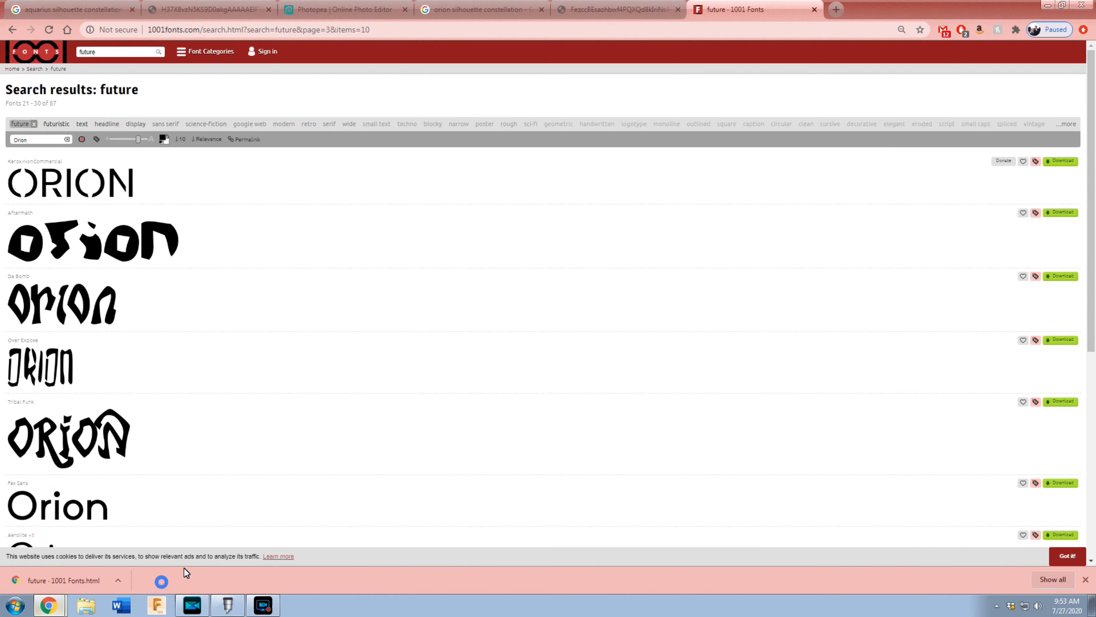
pyautogui.click(842, 11)
pyautogui.write('aqu')
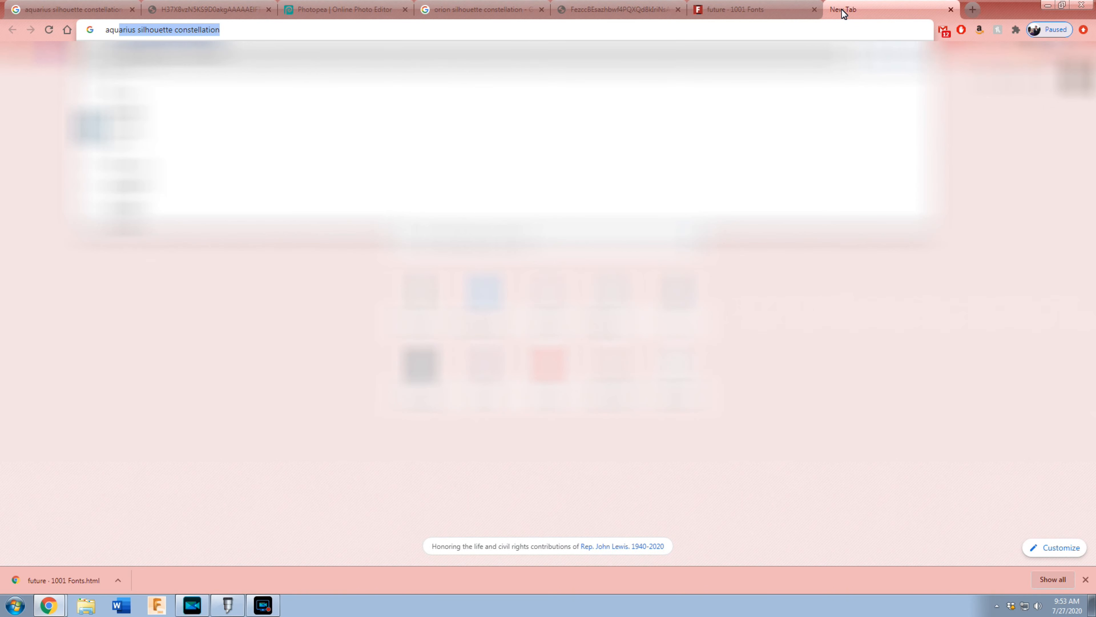
pyautogui.click(231, 606)
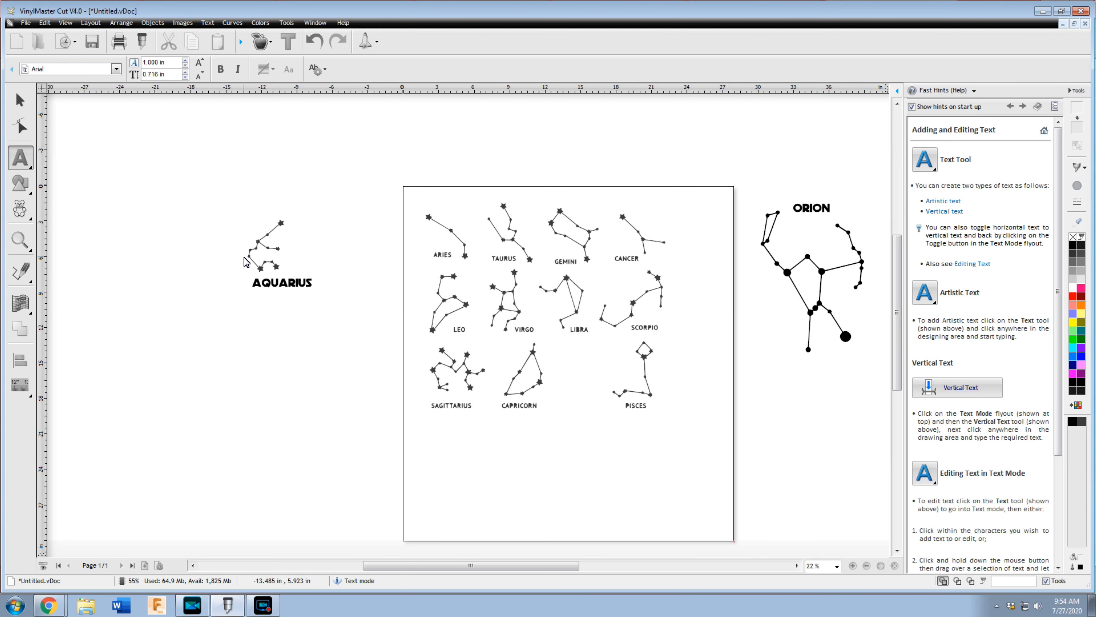
# Step: Group the Aquarius constellation with its new label
pyautogui.click(18, 100)
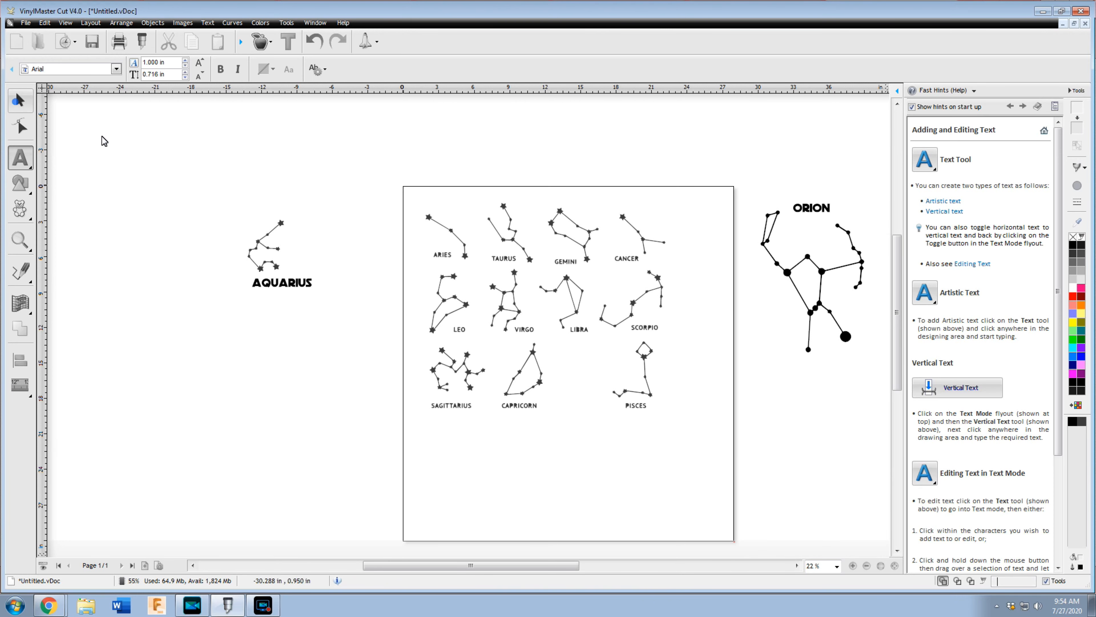
pyautogui.moveTo(215, 179); pyautogui.dragTo(362, 366)
pyautogui.click(312, 297)
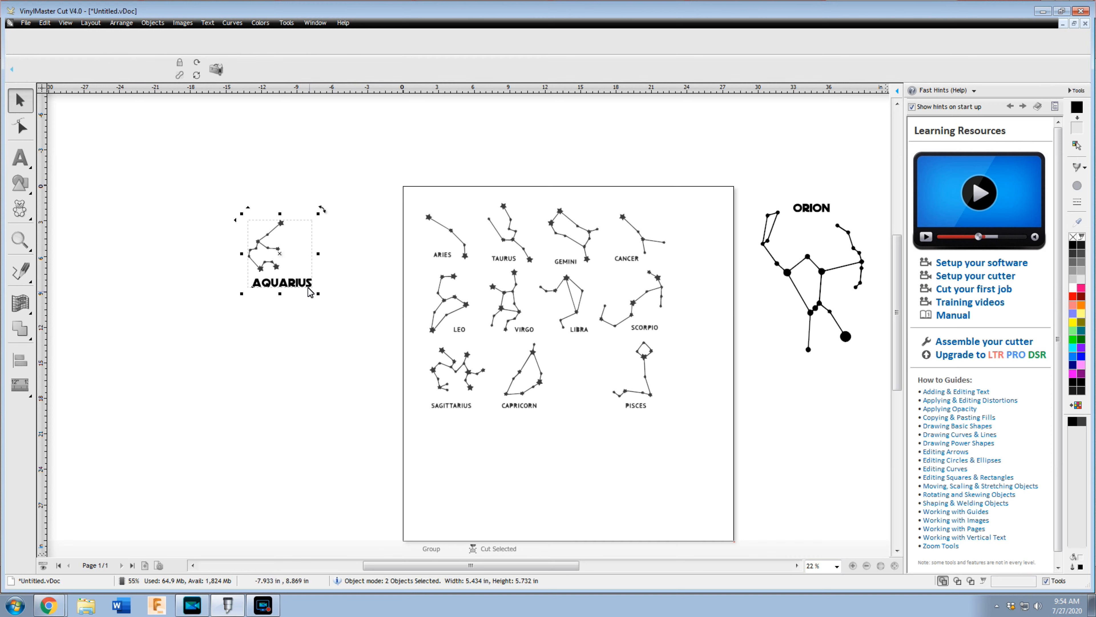
pyautogui.rightClick(297, 256)
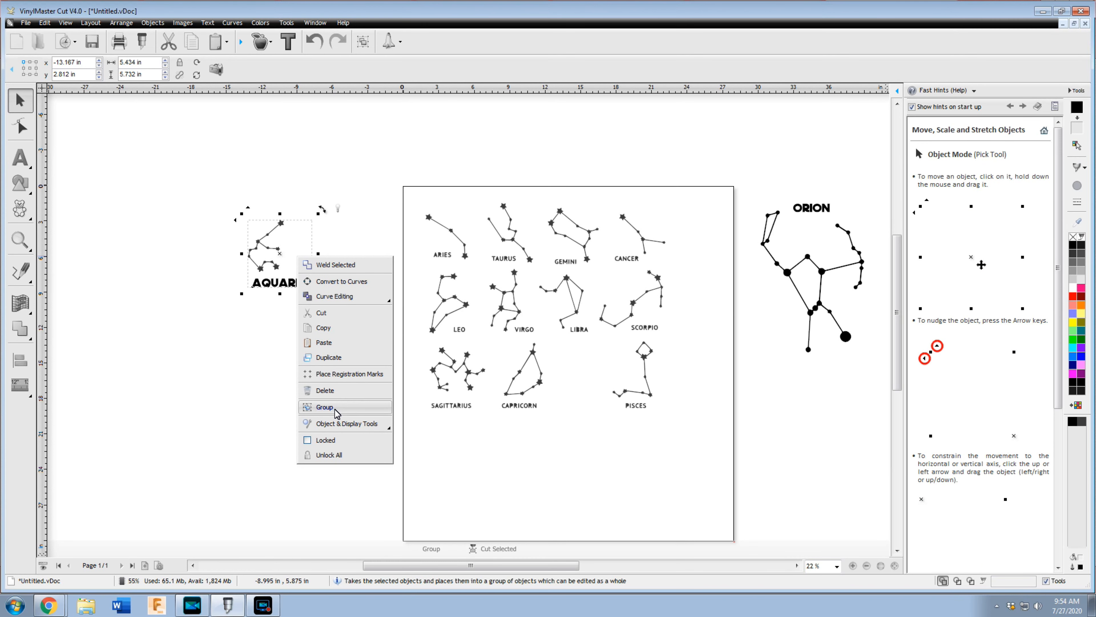
pyautogui.click(335, 407)
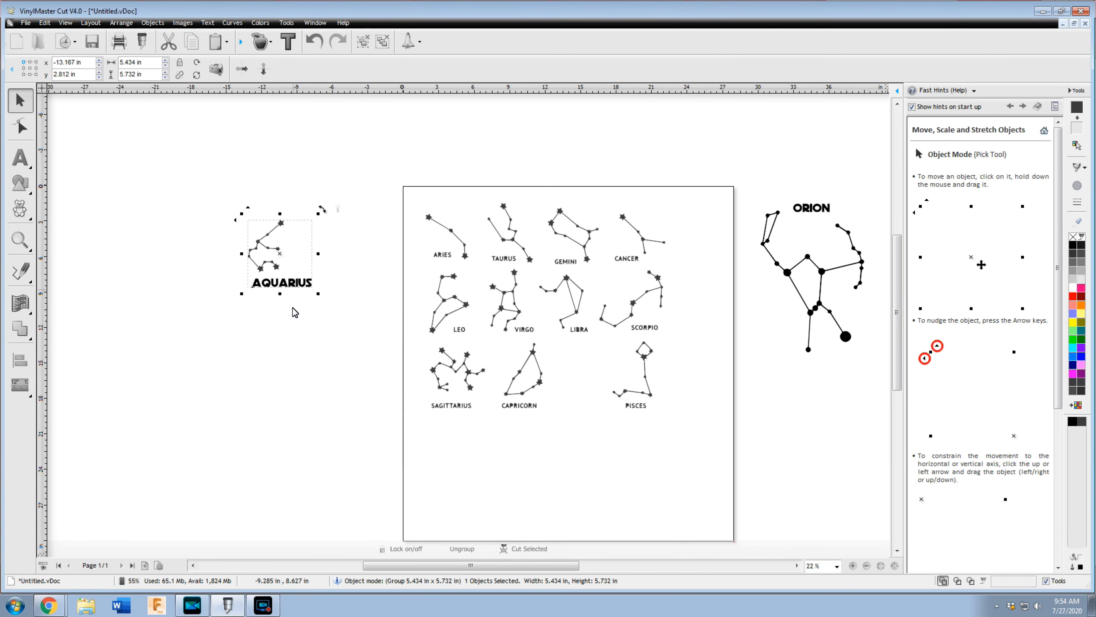
pyautogui.click(291, 350)
# Step: Move the Aquarius group down about 2 in and set its height to 12 in proportionally
pyautogui.doubleClick(288, 283)
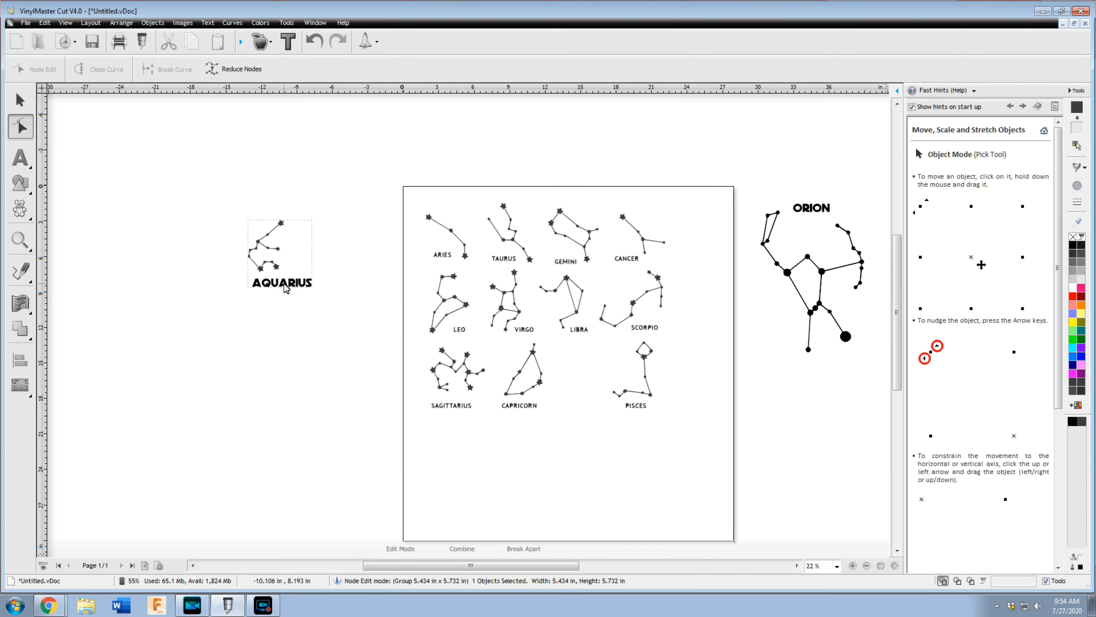
pyautogui.click(18, 99)
pyautogui.moveTo(275, 282); pyautogui.dragTo(288, 306)
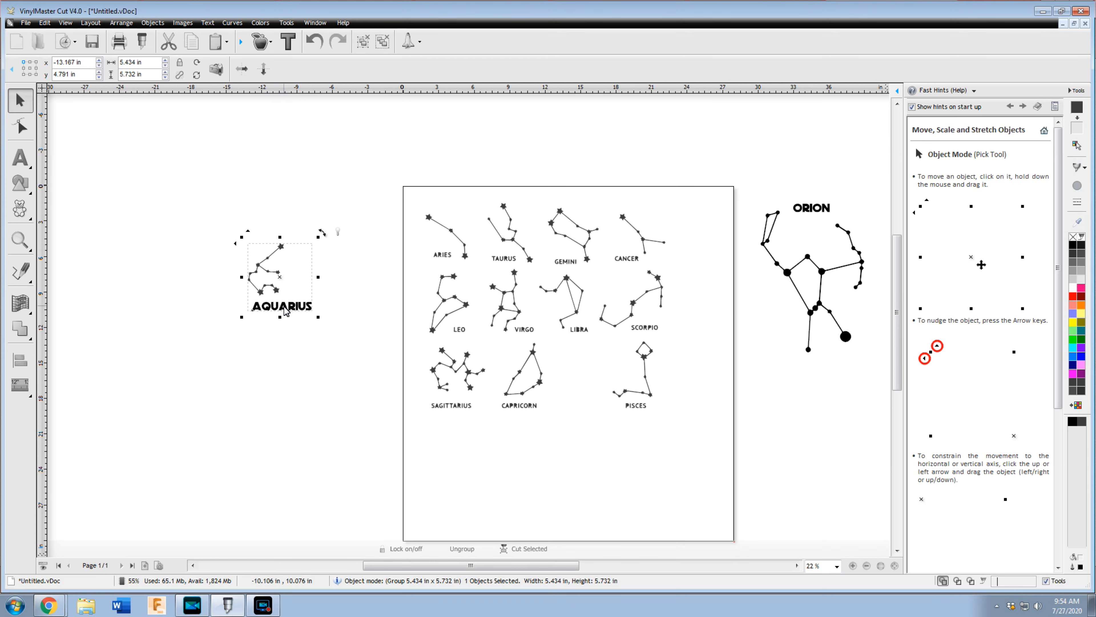
pyautogui.click(153, 74)
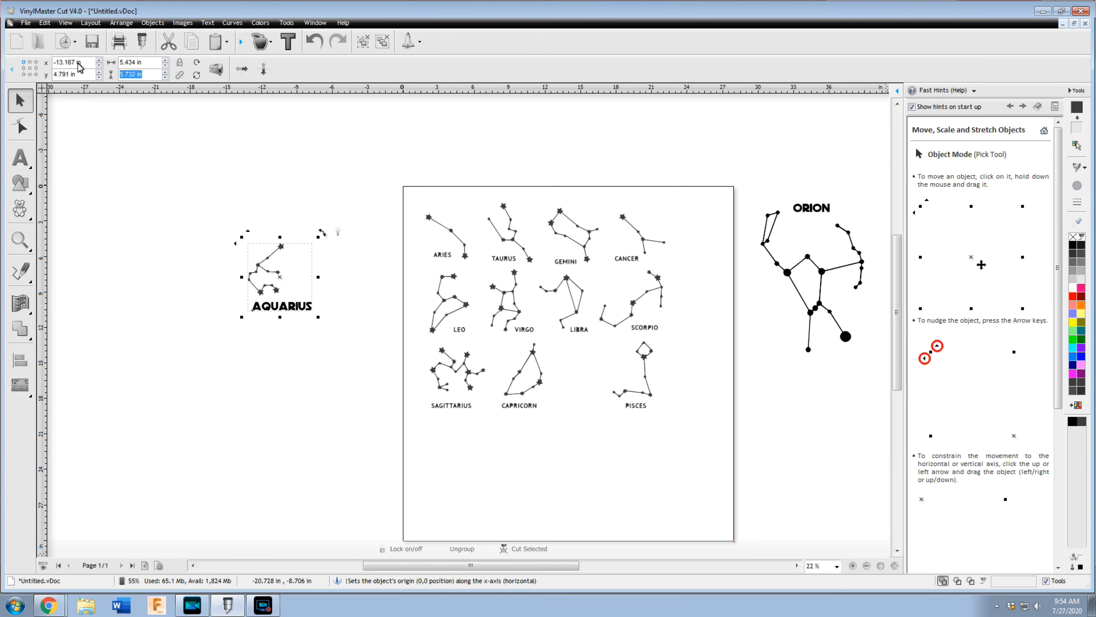
pyautogui.write('12')
pyautogui.press('Return')
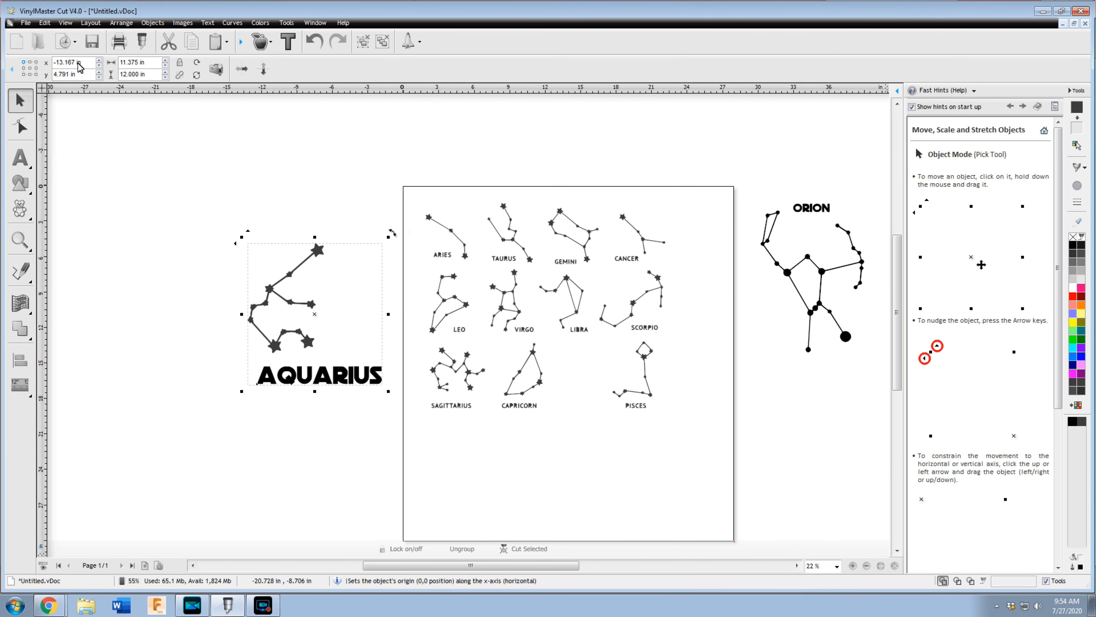
# Step: Move the enlarged Aquarius group directly below the Orion constellation and deselect it
pyautogui.click(308, 489)
pyautogui.moveTo(314, 312); pyautogui.dragTo(841, 436)
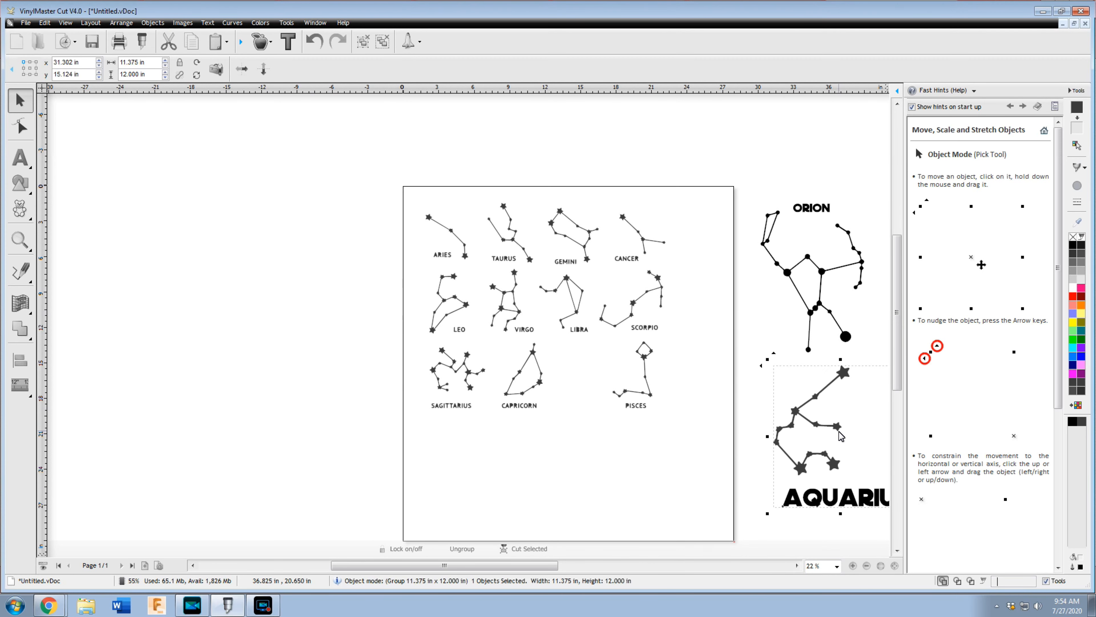
pyautogui.click(433, 437)
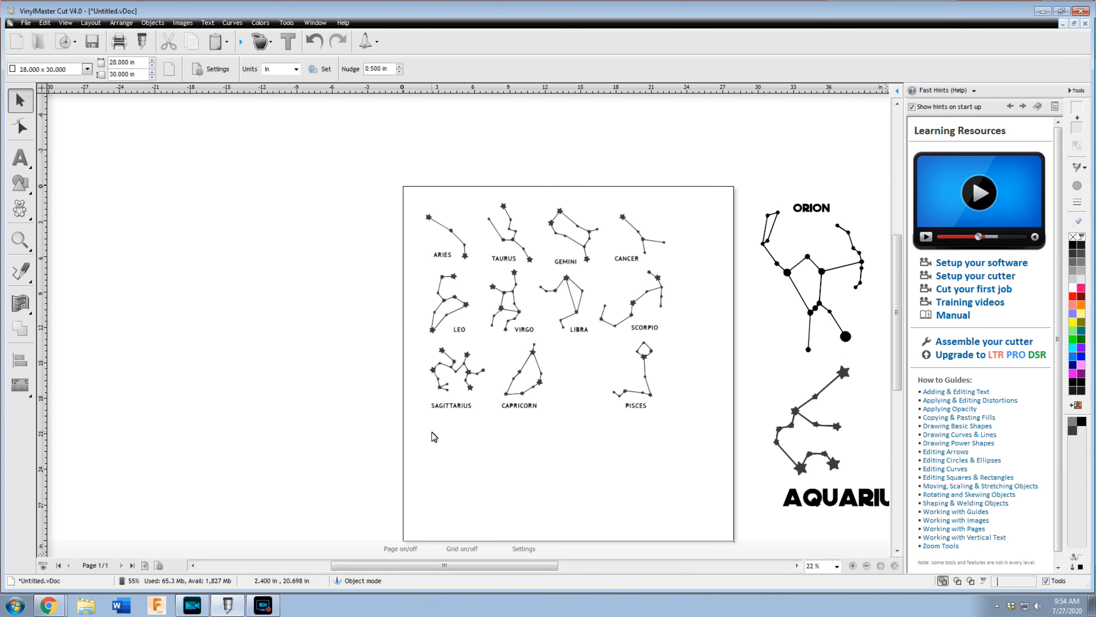
# Step: Move the Pisces constellation off the page, into the empty space beside the zodiac set, and delete its original label
pyautogui.moveTo(687, 440); pyautogui.dragTo(595, 336)
pyautogui.moveTo(633, 375); pyautogui.dragTo(203, 285)
pyautogui.click(228, 352)
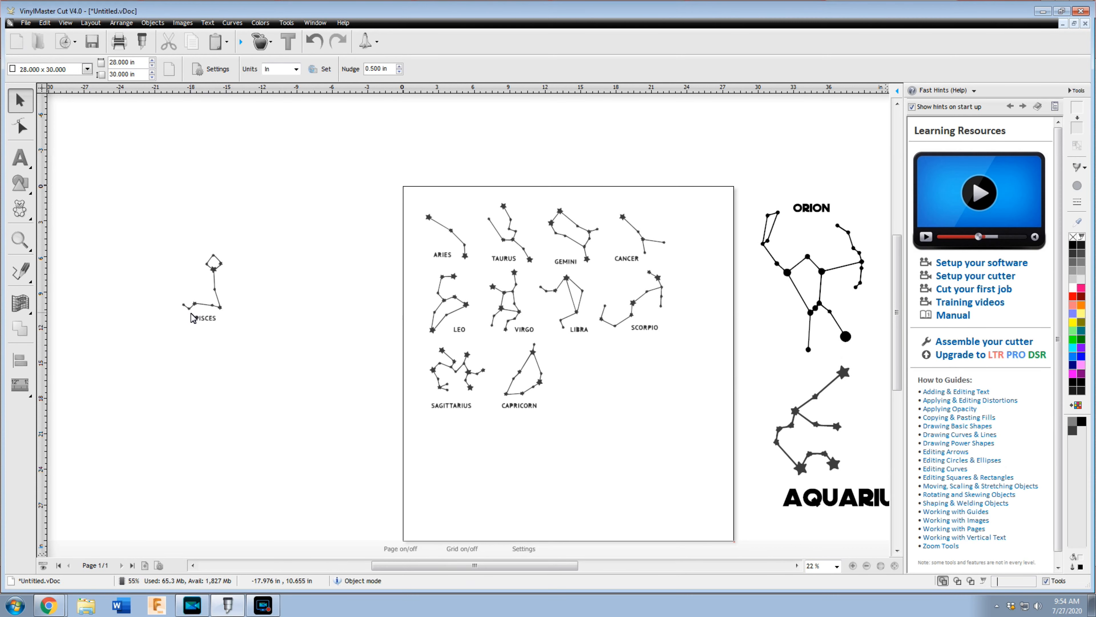
pyautogui.moveTo(189, 310); pyautogui.dragTo(192, 311)
pyautogui.click(226, 328)
pyautogui.click(192, 318)
pyautogui.press('Delete')
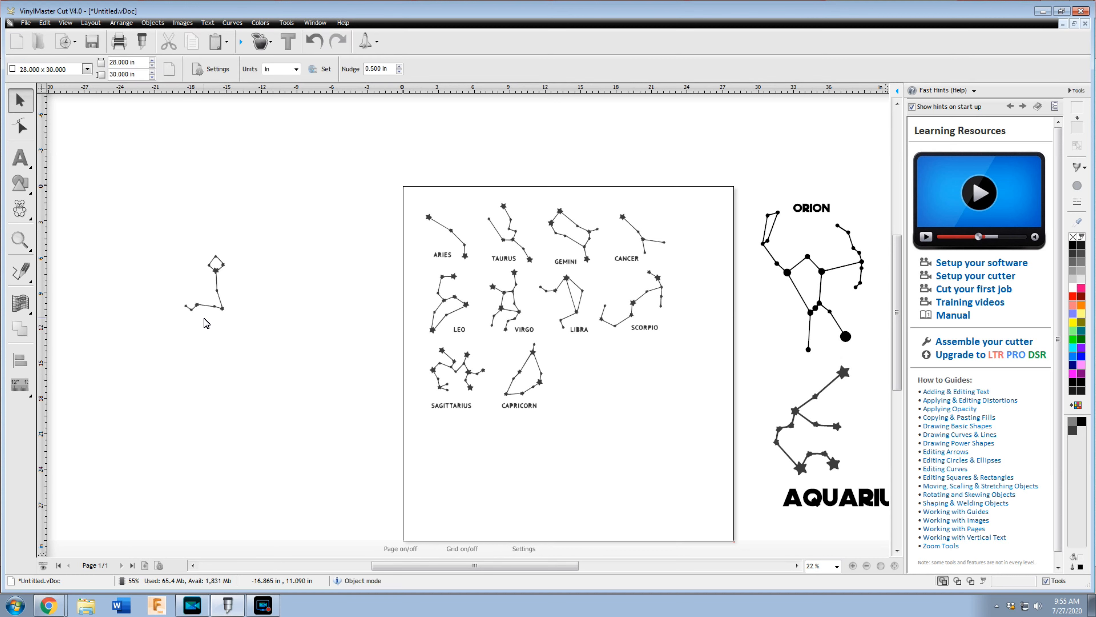
# Step: Place a copy of the Orion label directly beneath the Pisces constellation and select the copy
pyautogui.click(811, 210)
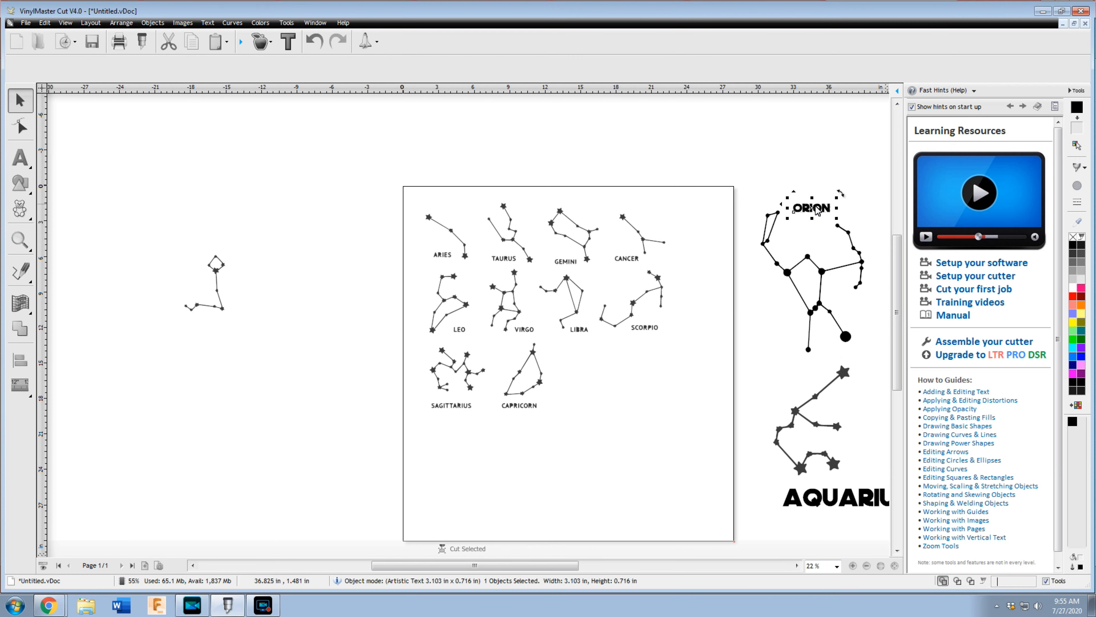
pyautogui.moveTo(811, 210); pyautogui.dragTo(208, 321)
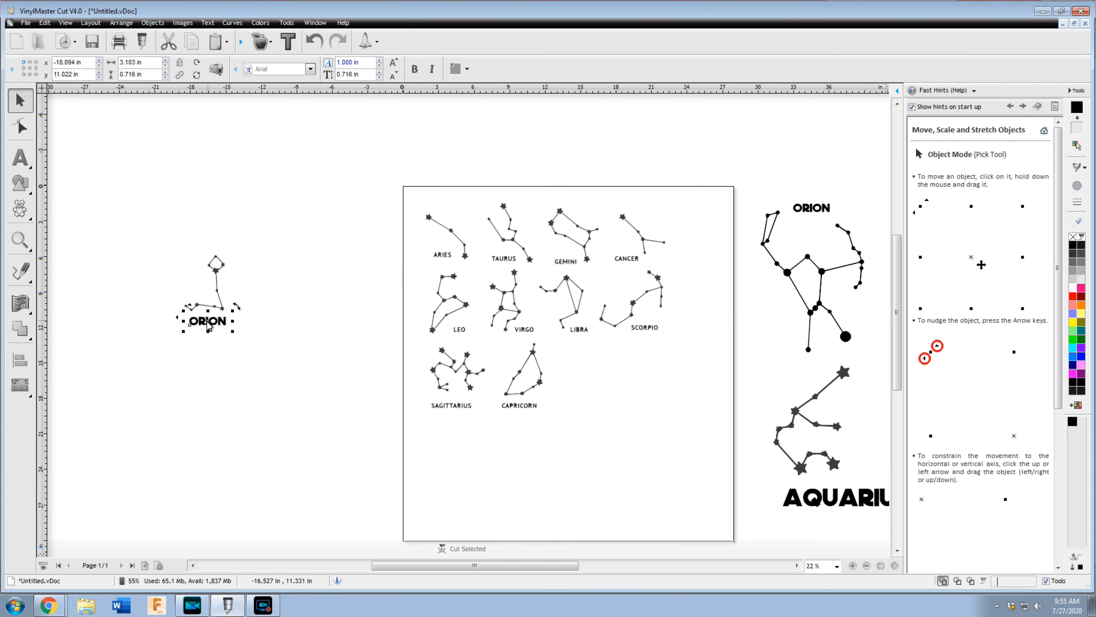
pyautogui.click(215, 362)
pyautogui.click(214, 322)
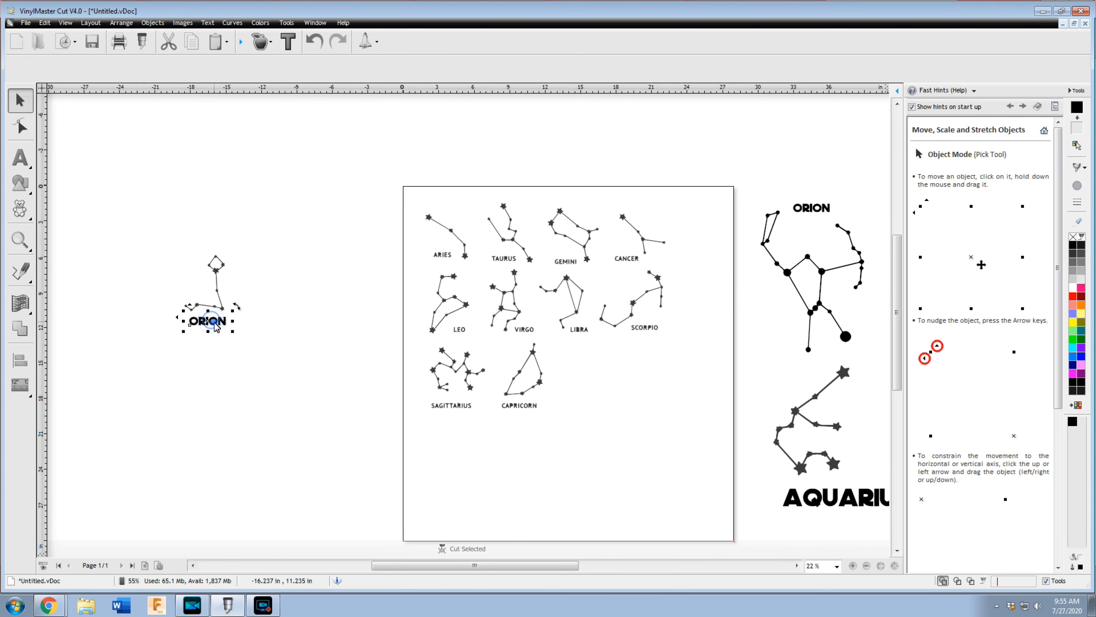
# Step: Replace the copied label's text beneath the Pisces constellation with PISCES in the Death Star font
pyautogui.doubleClick(214, 321)
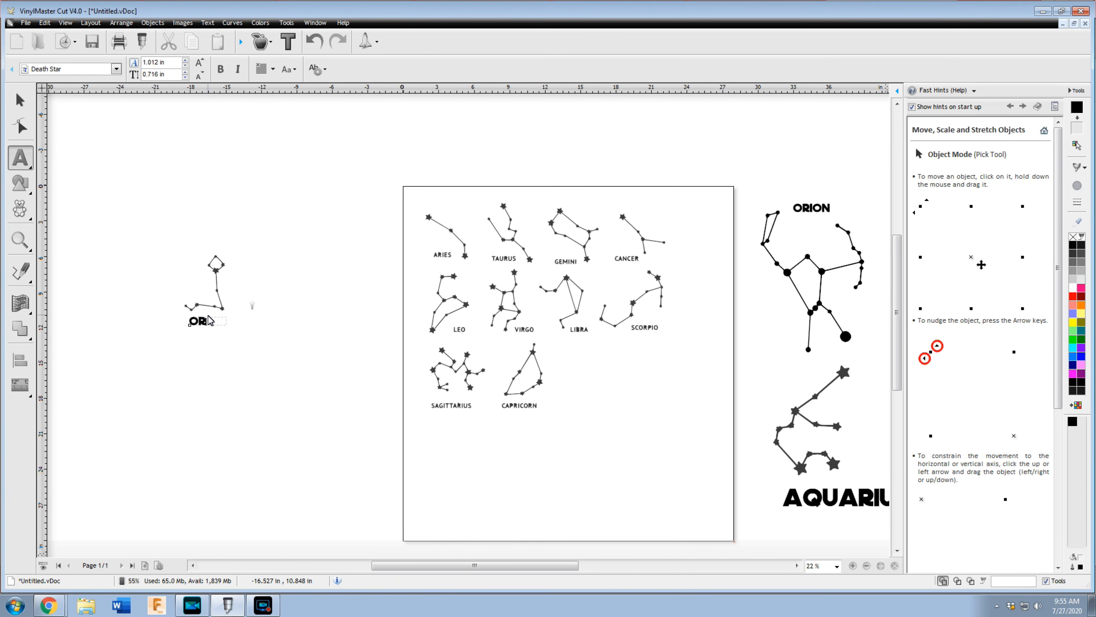
pyautogui.press('BackSpace')
pyautogui.press('BackSpace')
pyautogui.write('pisces')
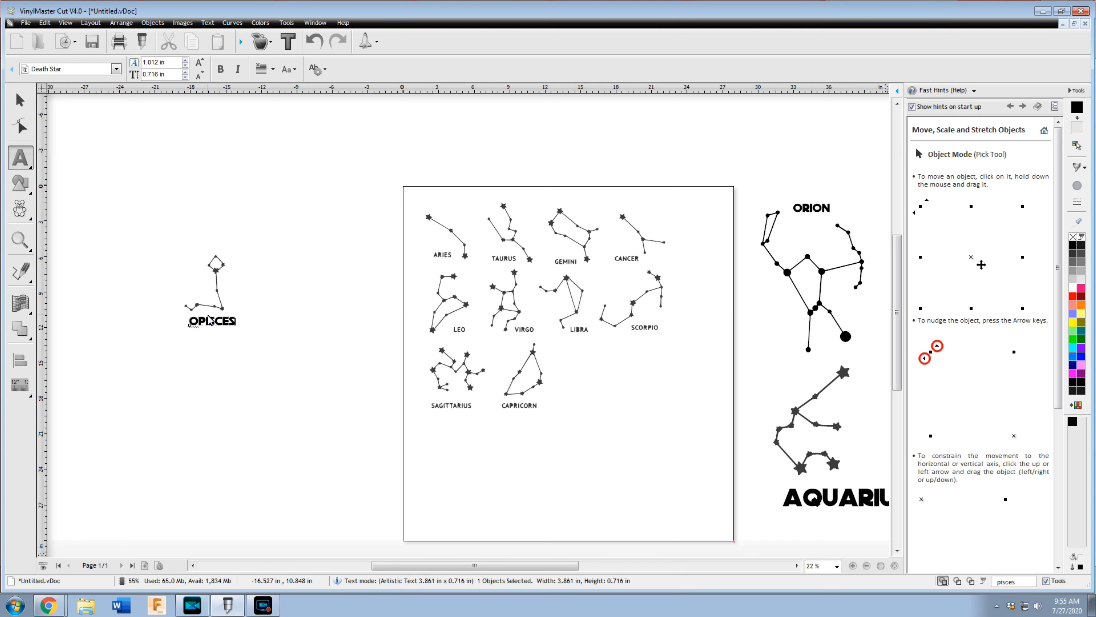
pyautogui.press('Home')
pyautogui.press('Delete')
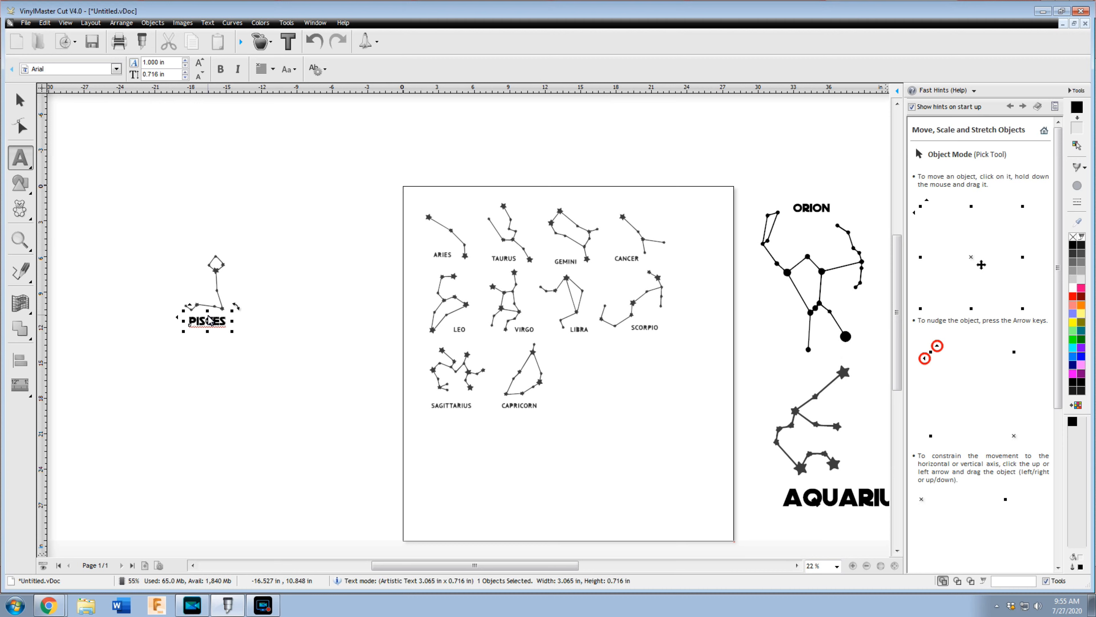
pyautogui.click(275, 370)
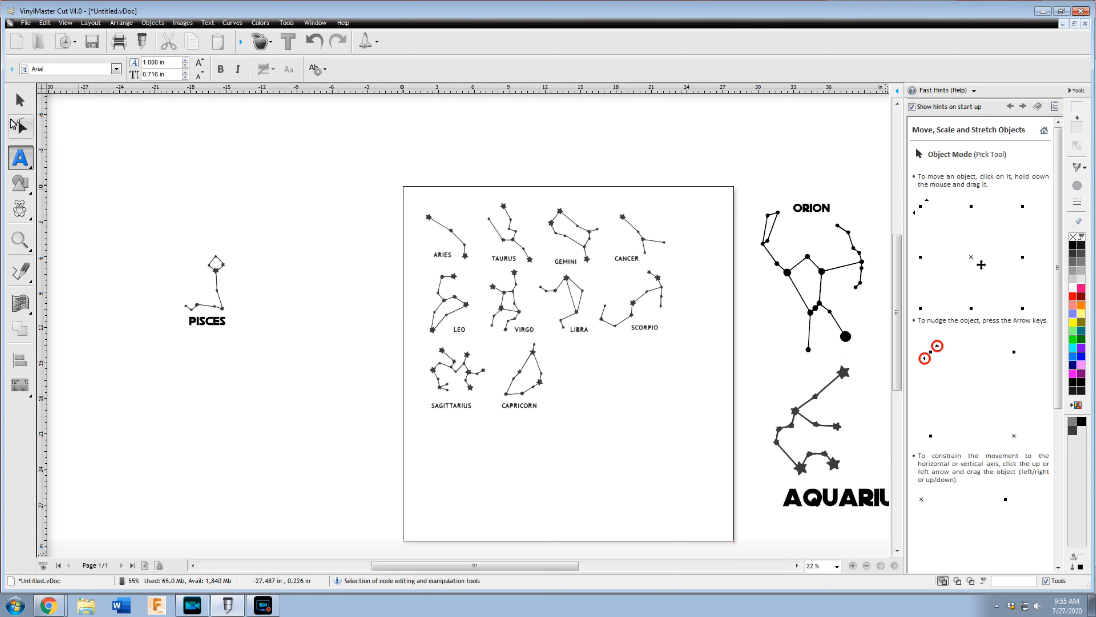
# Step: Group the Pisces constellation with its label, set the group's height to 12 in proportionally, and deselect it
pyautogui.click(20, 100)
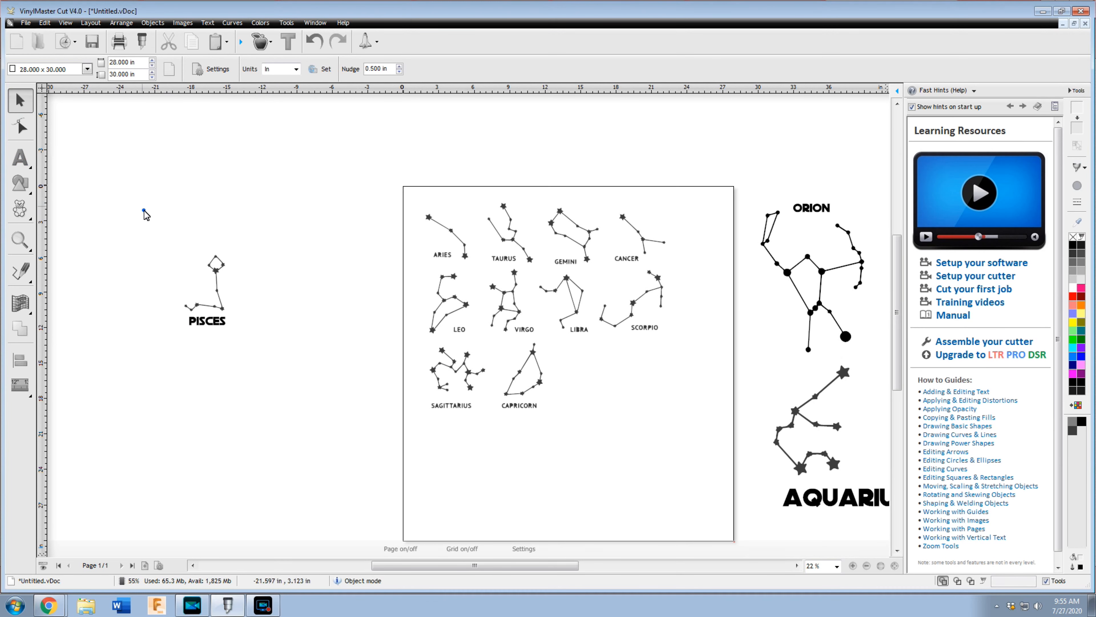
pyautogui.moveTo(145, 214); pyautogui.dragTo(276, 355)
pyautogui.rightClick(203, 276)
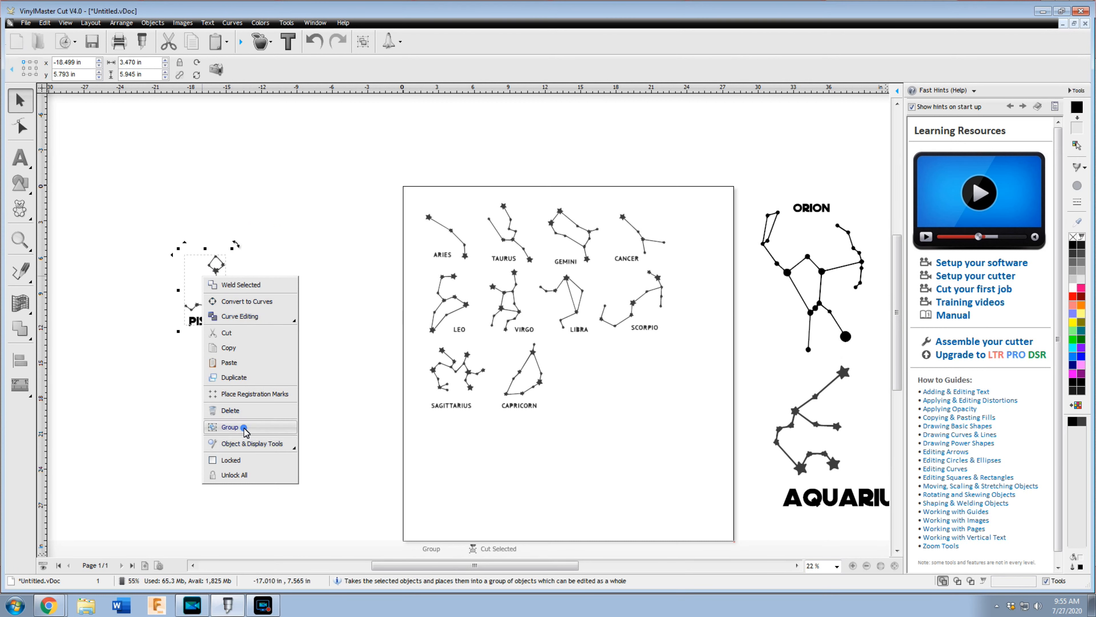
pyautogui.click(245, 427)
pyautogui.click(150, 74)
pyautogui.write('12')
pyautogui.press('Return')
pyautogui.click(325, 337)
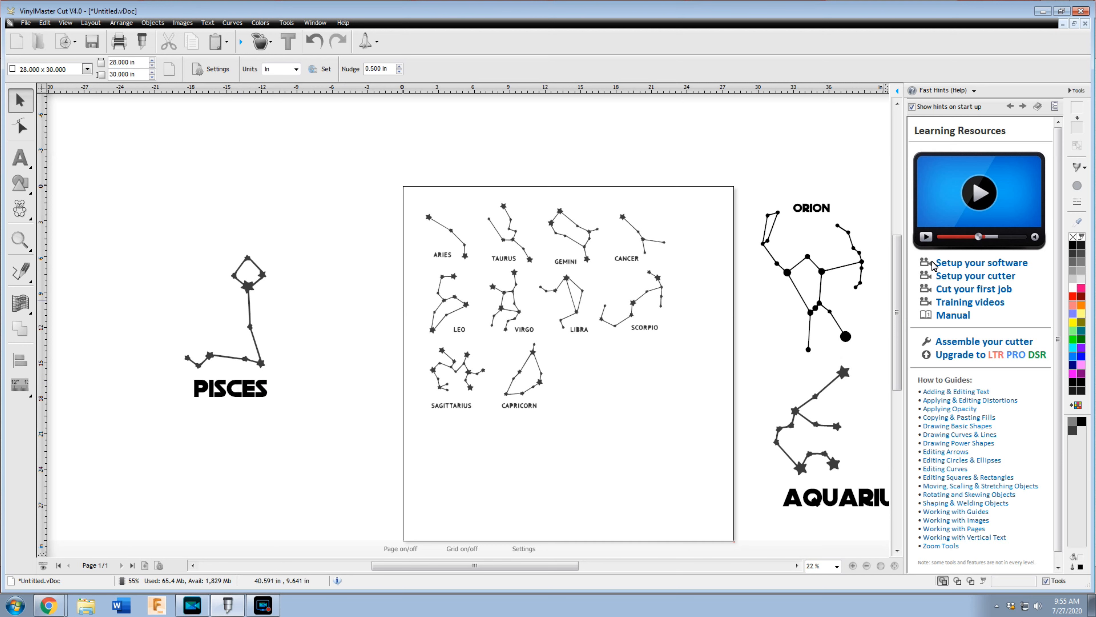
# Step: Enlarge the ORION label above its constellation to roughly match the PISCES label, and deselect it
pyautogui.click(814, 211)
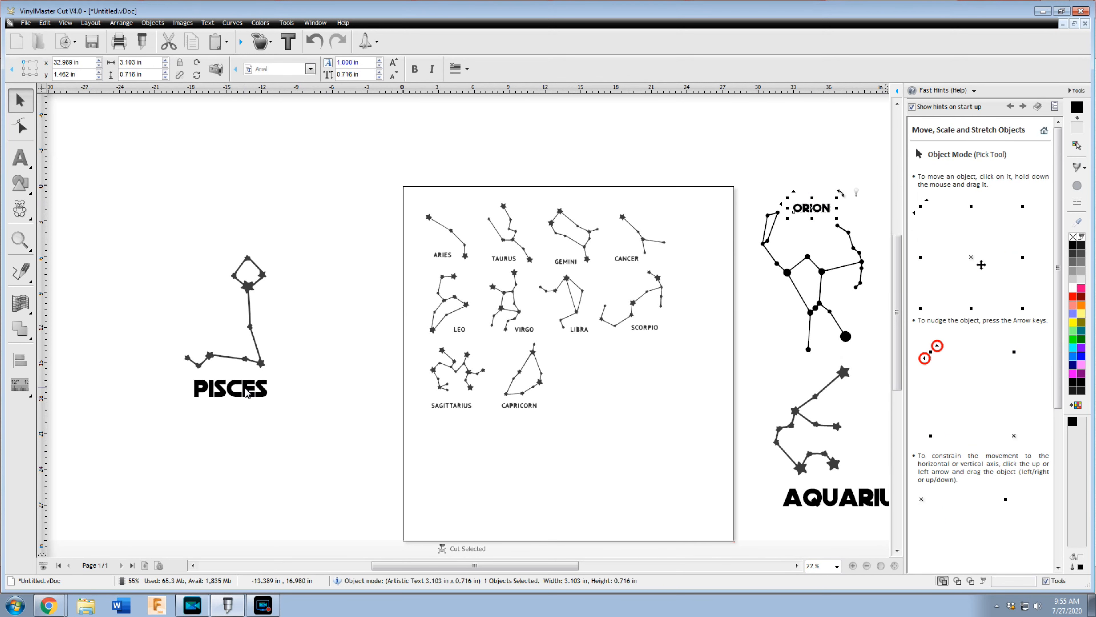
pyautogui.click(248, 392)
pyautogui.click(812, 210)
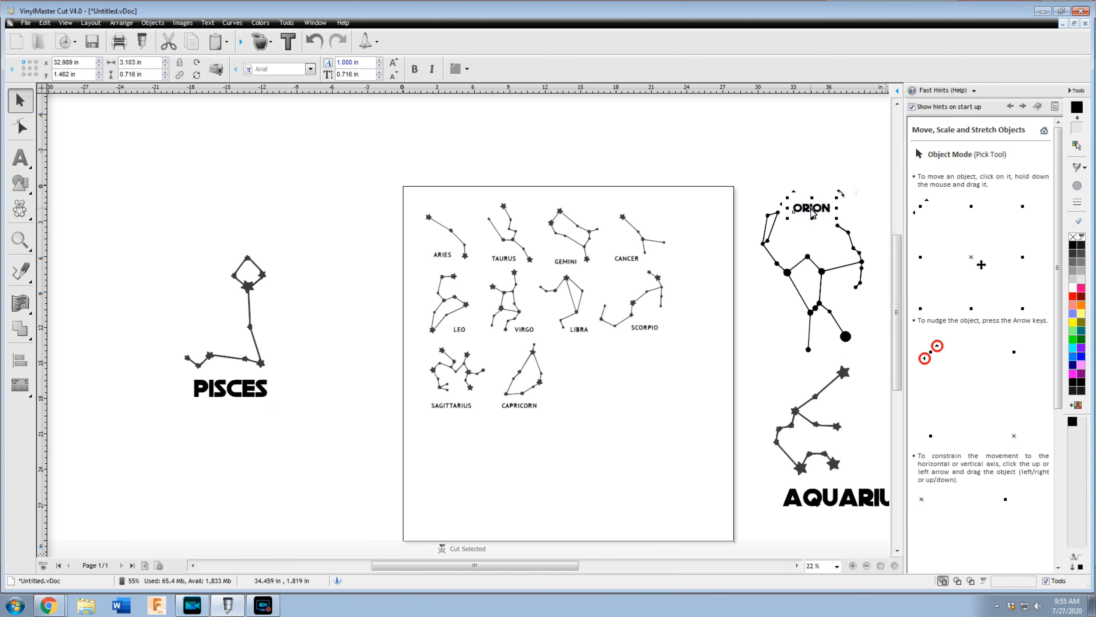
pyautogui.moveTo(837, 218); pyautogui.dragTo(861, 210)
pyautogui.click(791, 161)
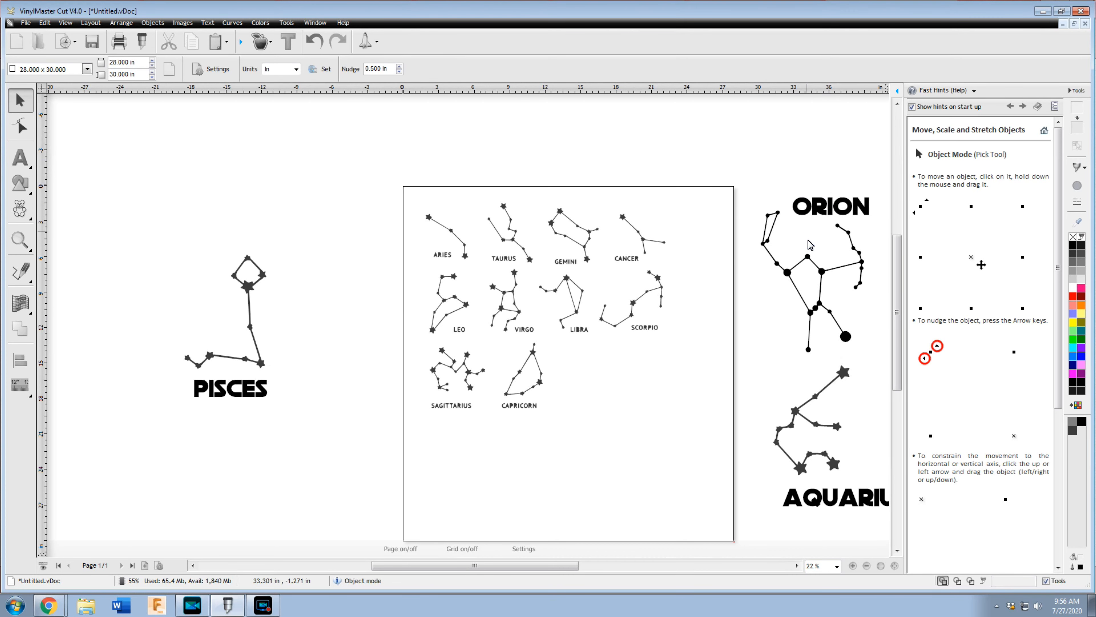
# Step: Group the Orion constellation with its enlarged label and set the group's height to 12 in proportionally
pyautogui.moveTo(131, 194); pyautogui.dragTo(330, 468)
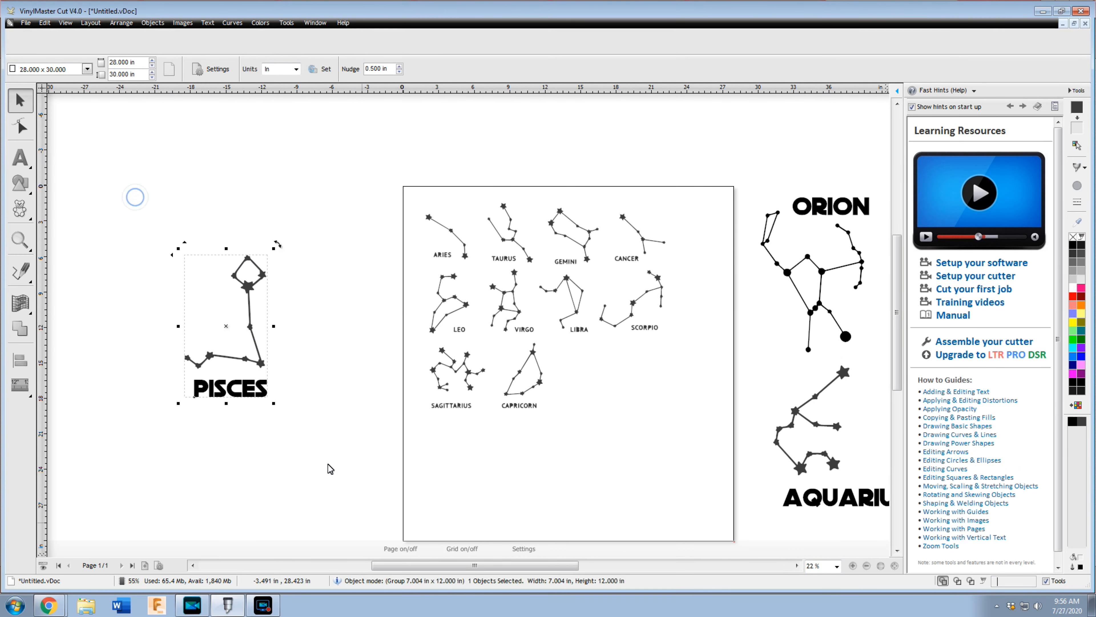
pyautogui.moveTo(751, 166); pyautogui.dragTo(876, 360)
pyautogui.rightClick(819, 267)
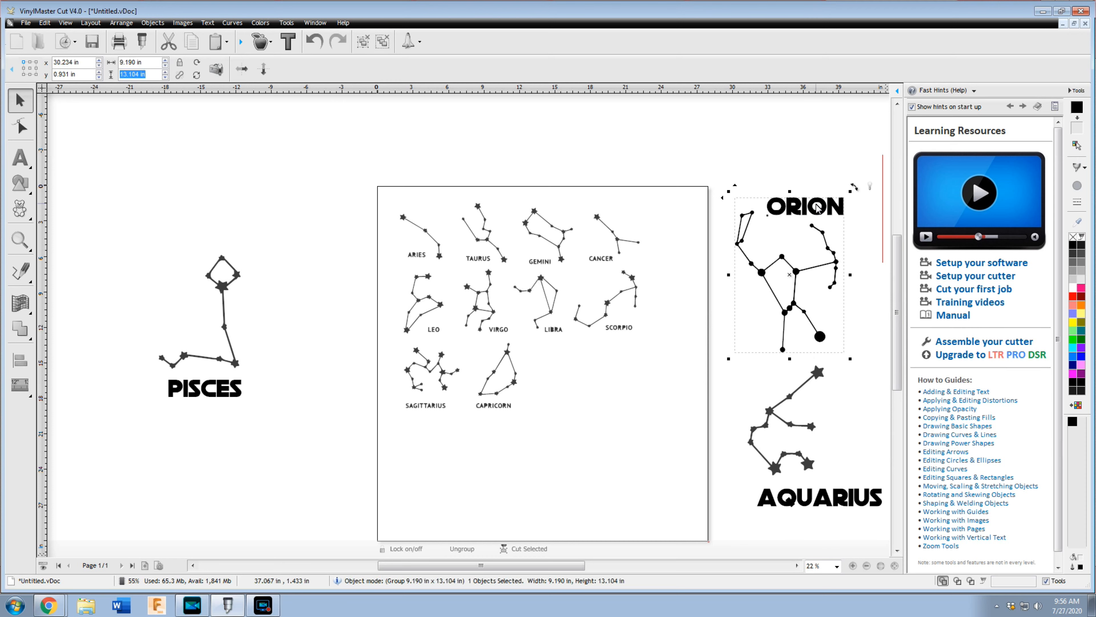
pyautogui.press('Return')
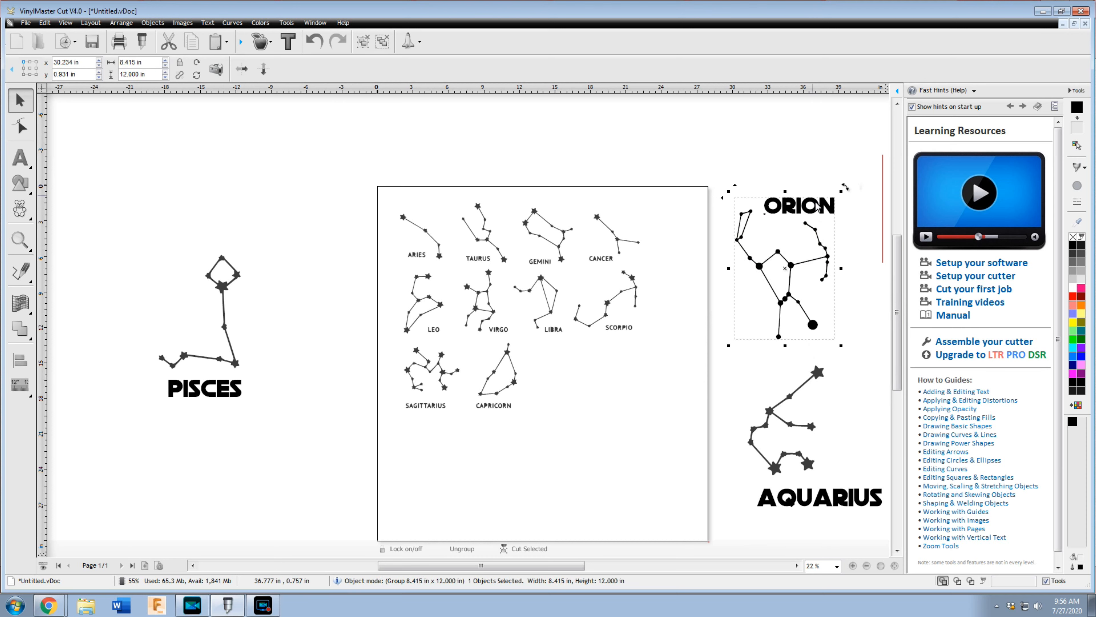
pyautogui.click(766, 158)
# Step: Move the Pisces group across the page to the right side of the Orion constellation and deselect it
pyautogui.click(228, 366)
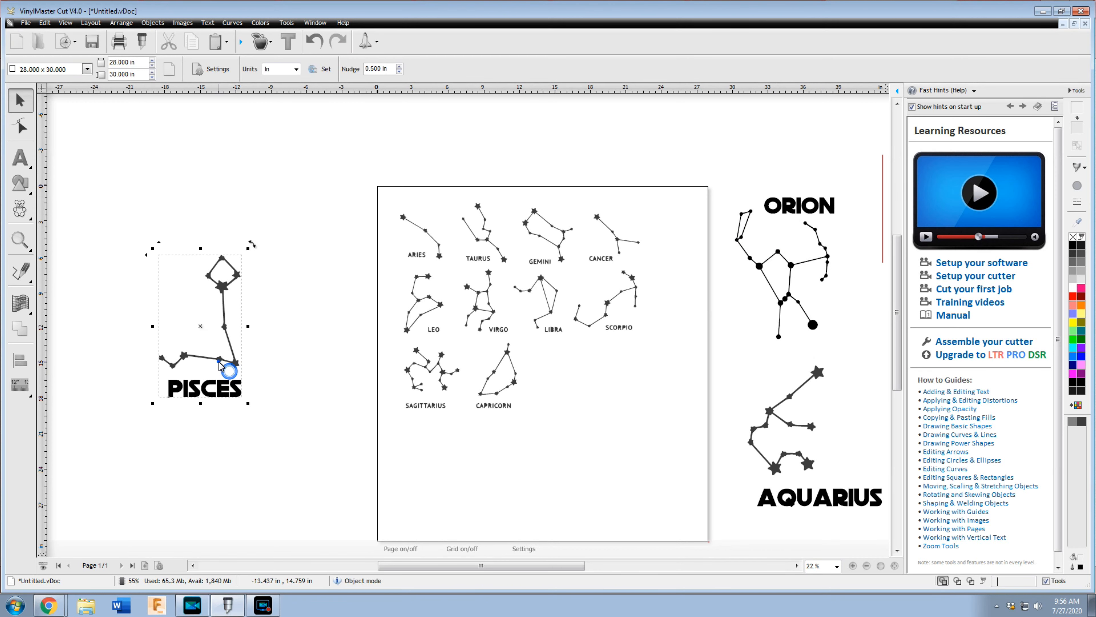
pyautogui.click(217, 363)
pyautogui.moveTo(814, 167); pyautogui.dragTo(824, 279)
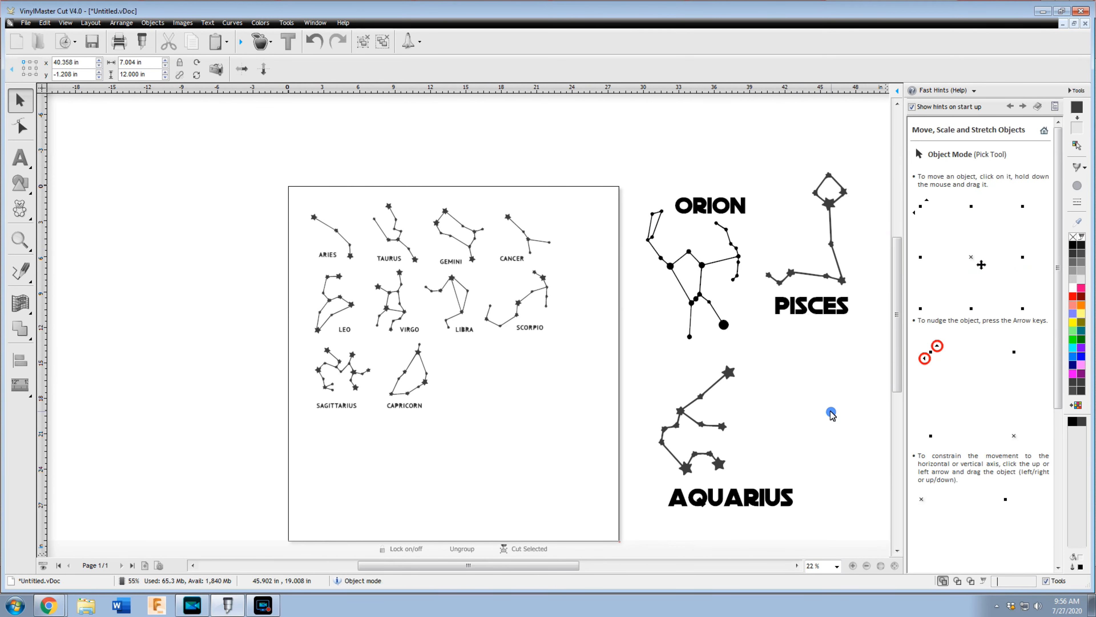
pyautogui.click(831, 414)
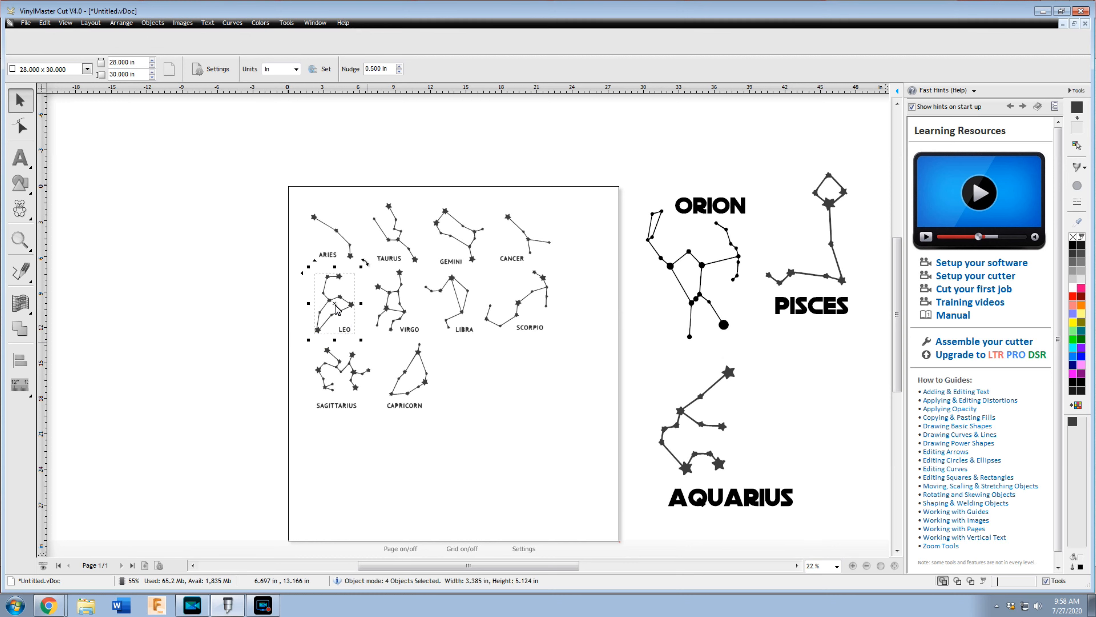
# Step: Move the Leo constellation off the page and replace its original label with a copied ORION label reworded to LEO above it
pyautogui.moveTo(334, 316); pyautogui.dragTo(198, 311)
pyautogui.click(722, 211)
pyautogui.doubleClick(178, 268)
pyautogui.write('O')
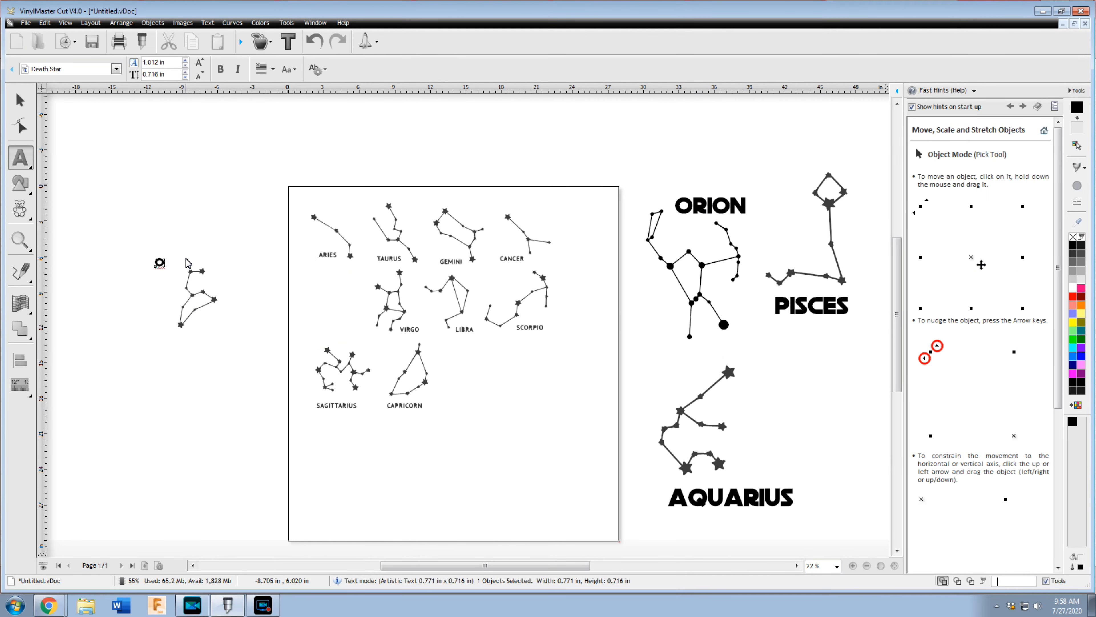
# Step: Place the labelled Leo constellation below Pisces, beside Aquarius, and deselect it
pyautogui.moveTo(188, 263); pyautogui.dragTo(791, 418)
pyautogui.click(815, 266)
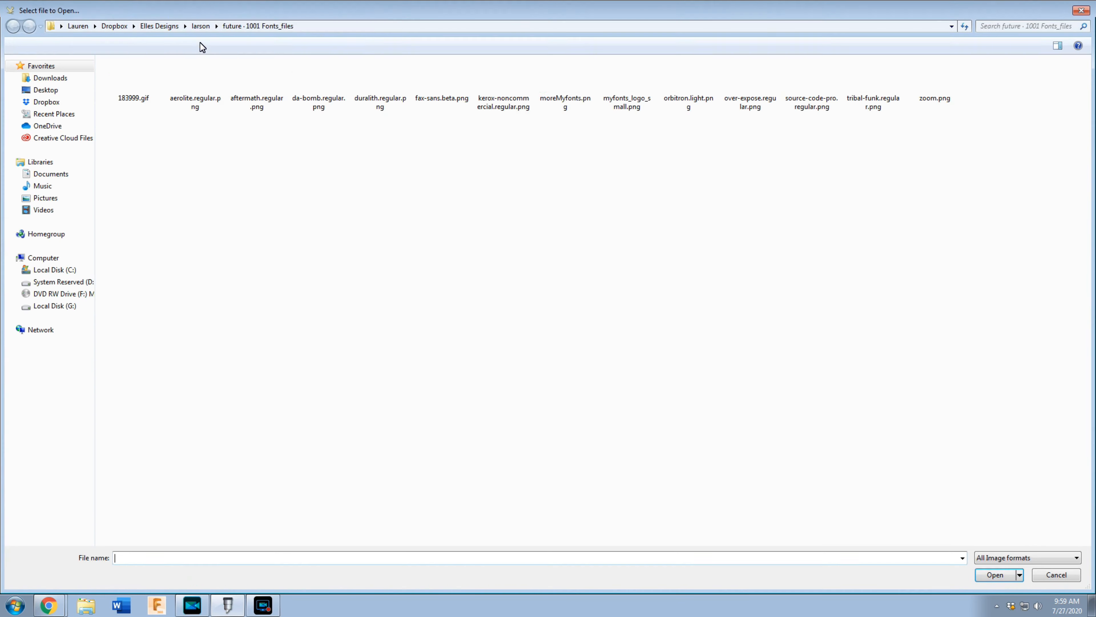
# Step: Import little dipper.jpg from the larson folder, place it near the page's upper-left corner, and vectorize it
pyautogui.click(199, 42)
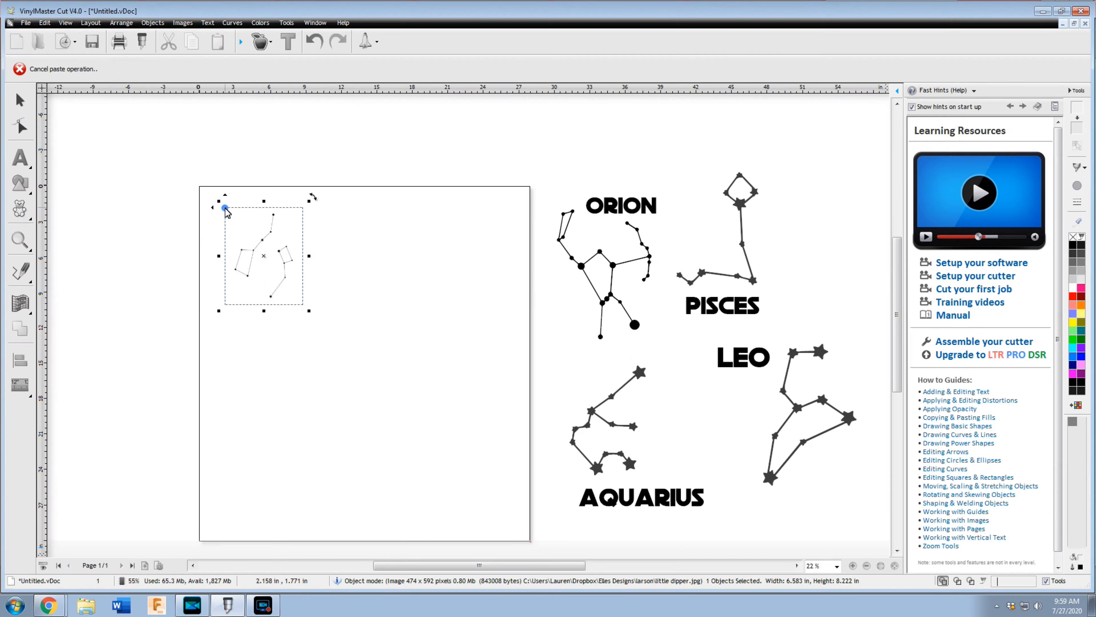
pyautogui.click(227, 212)
pyautogui.click(395, 141)
pyautogui.click(710, 466)
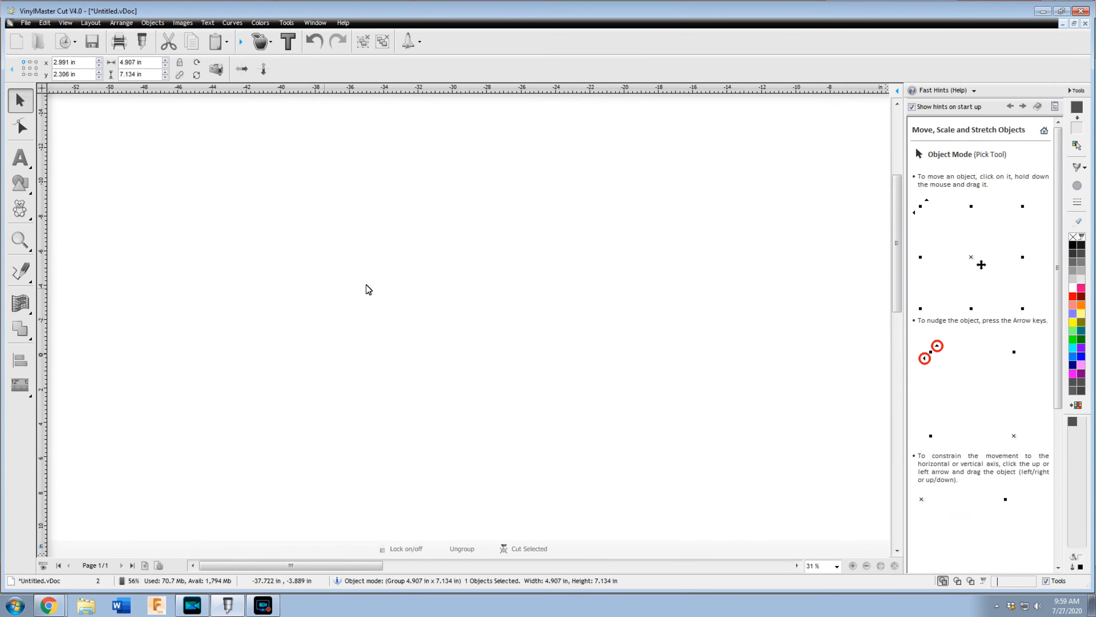
# Step: Switch to Chrome, search Google Images for "little and big dipper", and open the first result as a reference
pyautogui.hotkey('shift', 'F2')
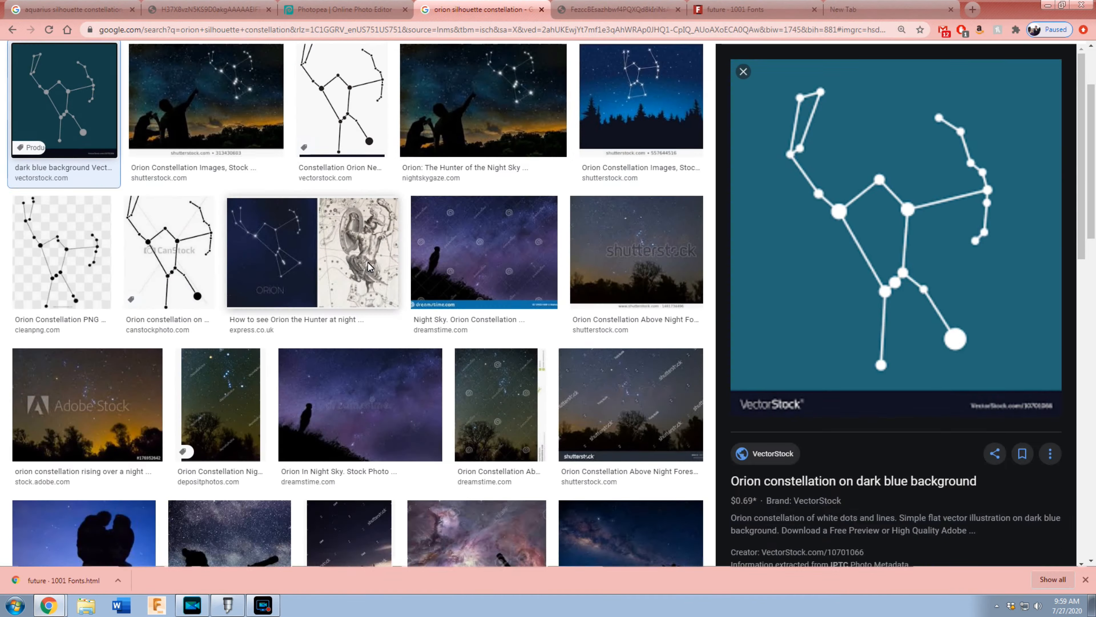
pyautogui.write('little and big dipper')
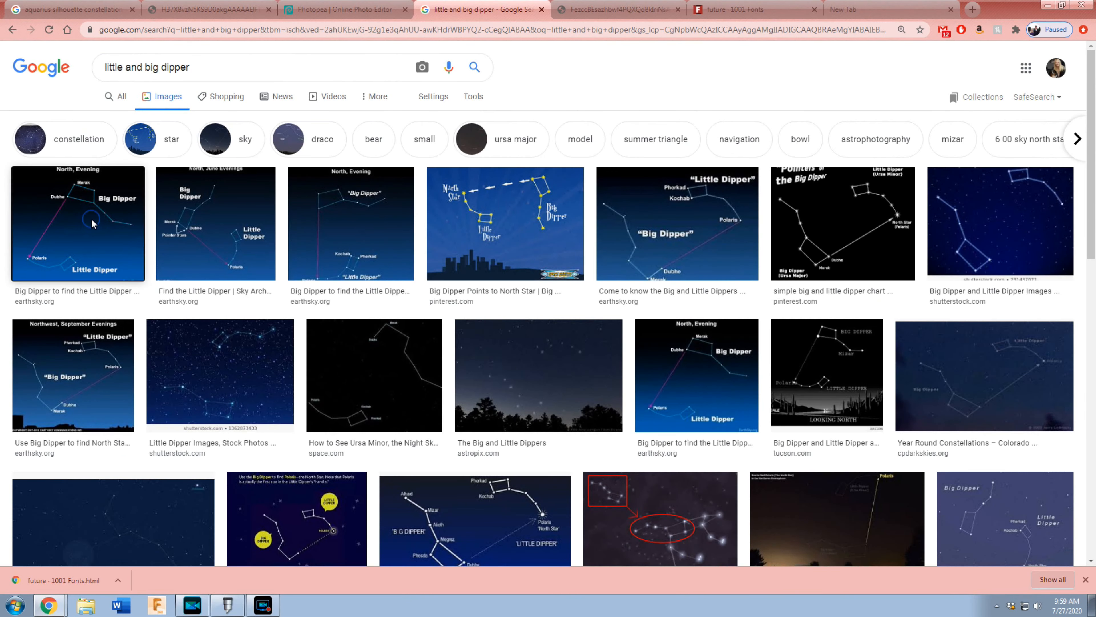
pyautogui.click(91, 218)
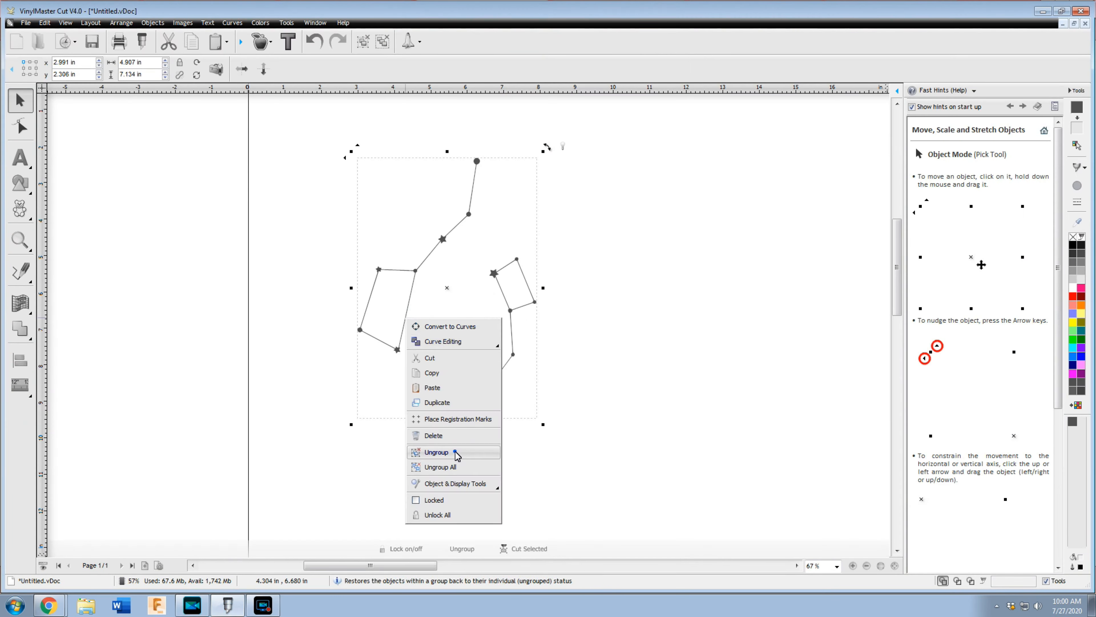
# Step: Ungroup the traced dippers in VinylMaster Cut and arrange the Big Dipper above the Little Dipper as in the reference image
pyautogui.click(453, 452)
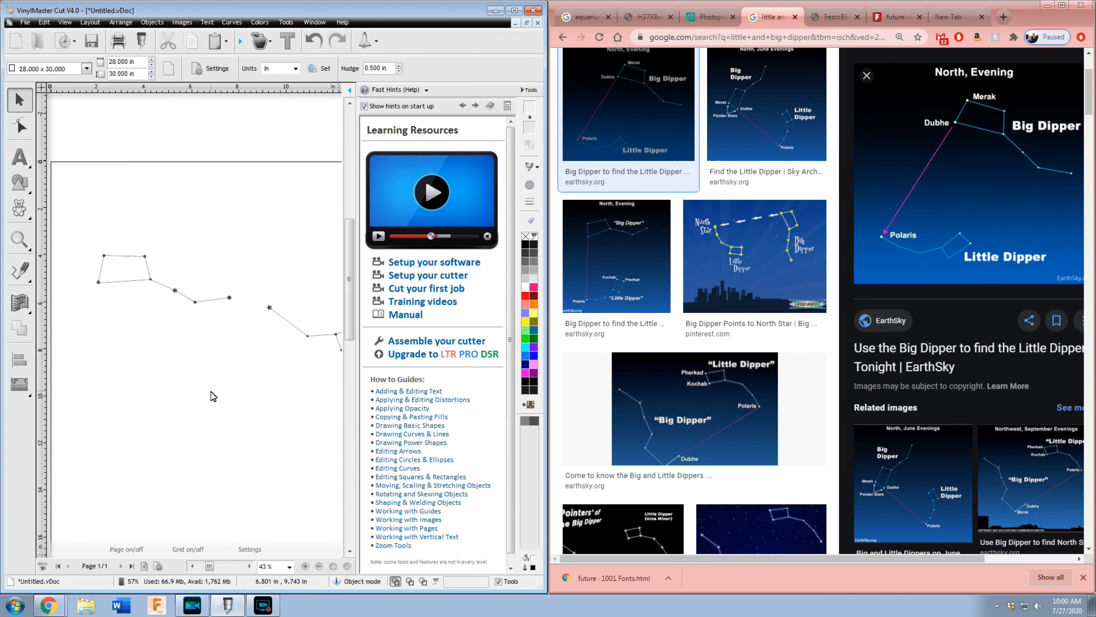
pyautogui.click(173, 285)
pyautogui.moveTo(172, 284); pyautogui.dragTo(176, 238)
pyautogui.click(279, 329)
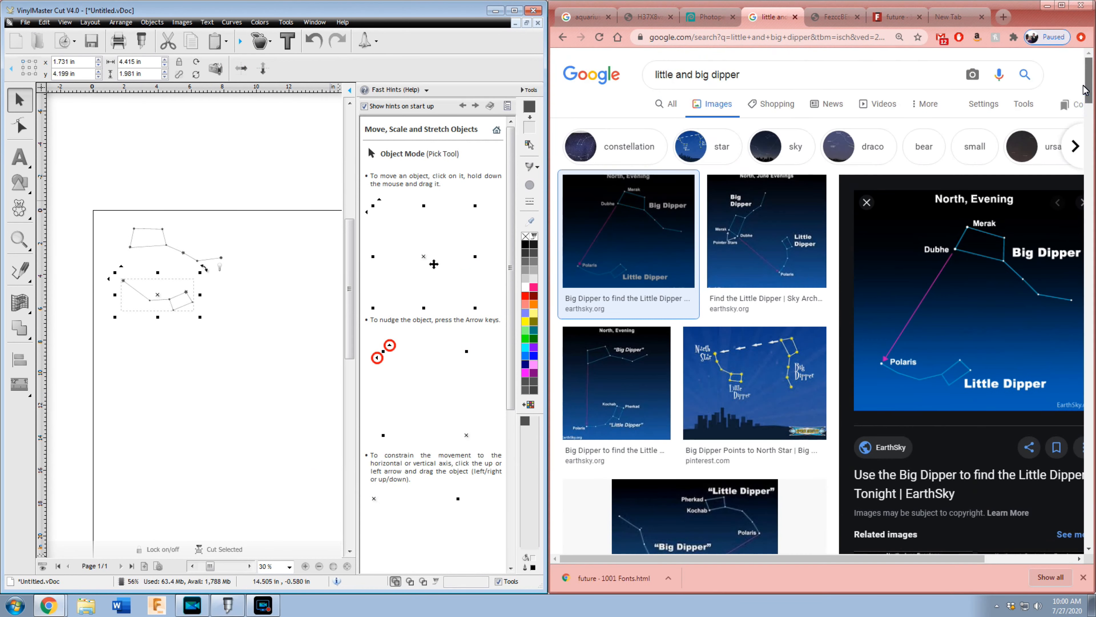
pyautogui.click(262, 363)
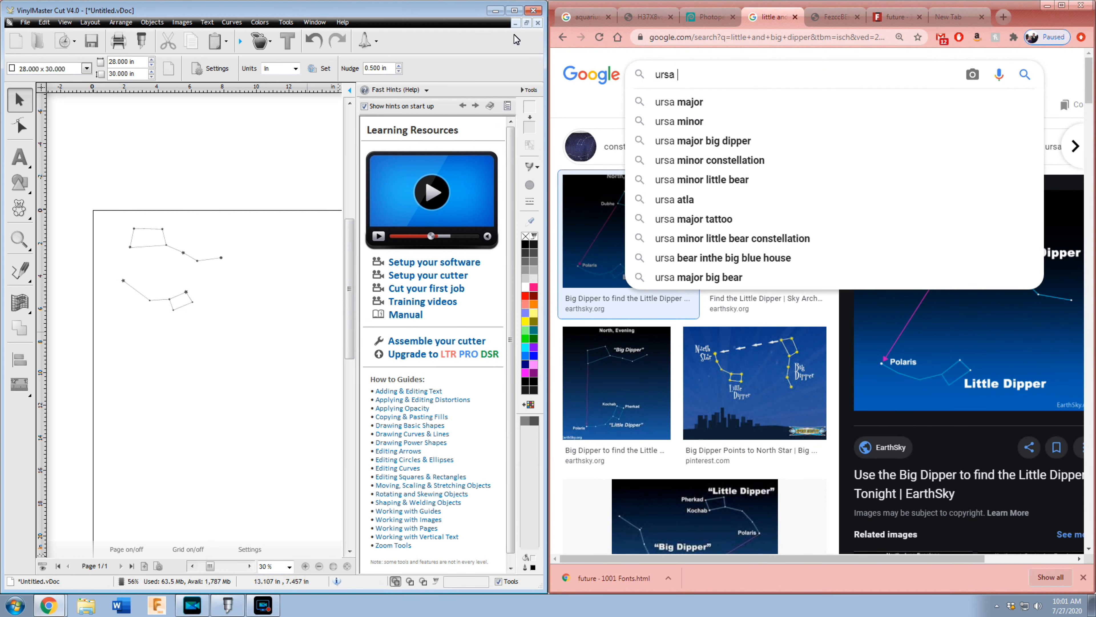
# Step: Search Google Images for "ursa minor"
pyautogui.write('minor')
pyautogui.press('Return')
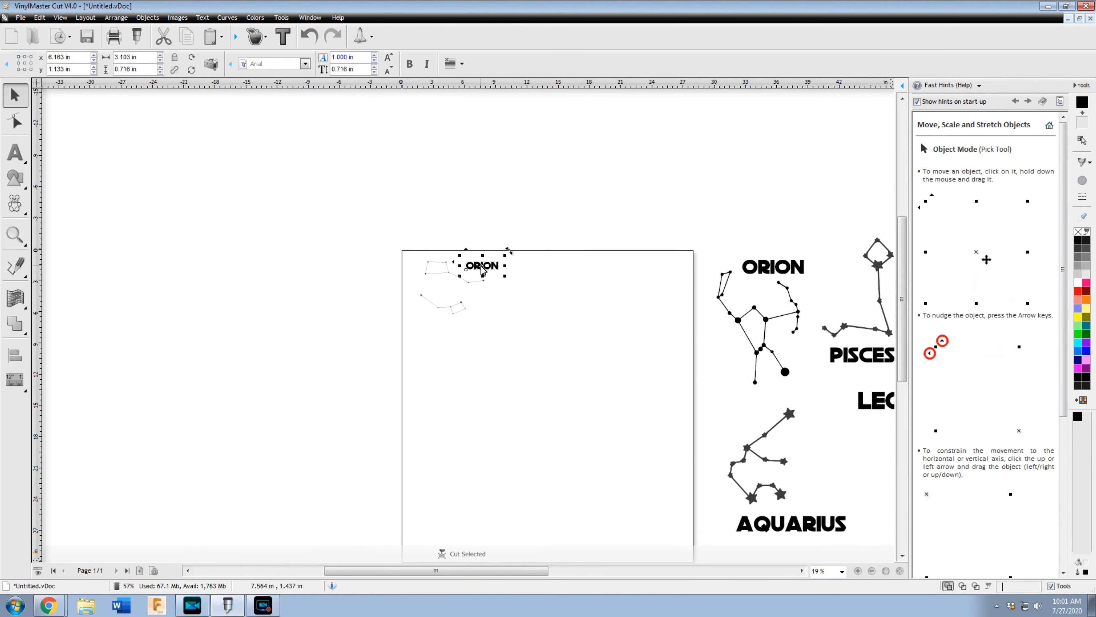
pyautogui.scroll(3, 494, 327)
pyautogui.scroll(2, 491, 322)
pyautogui.scroll(-2, 427, 369)
pyautogui.scroll(1, 427, 369)
pyautogui.click(523, 324)
pyautogui.click(15, 152)
pyautogui.click(536, 449)
pyautogui.scroll(-6, 641, 331)
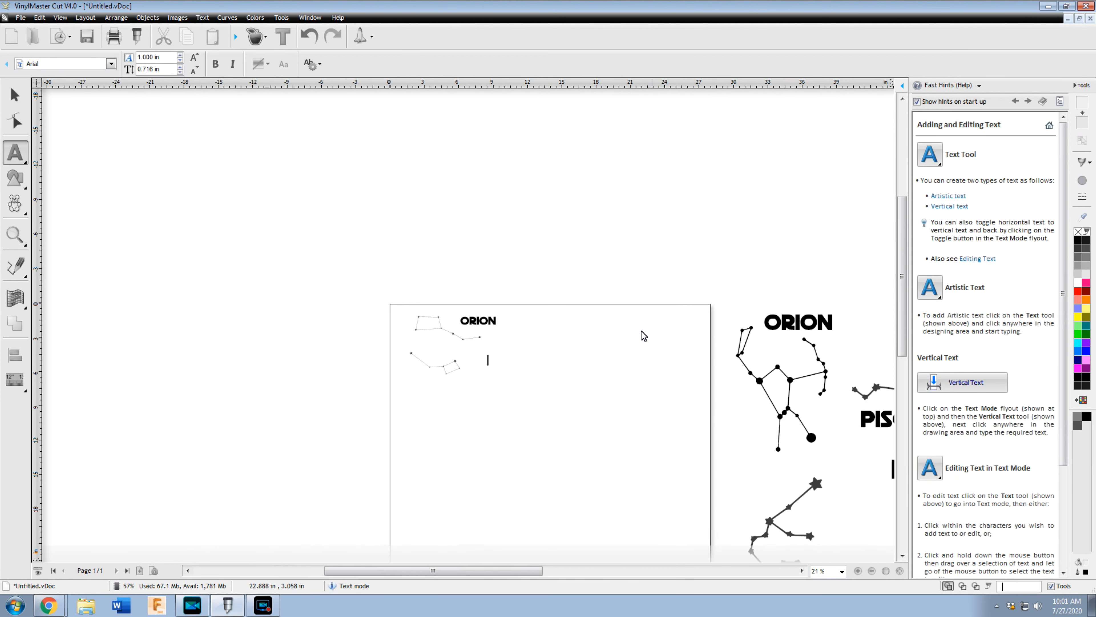
# Step: Place a copy of the ORION label beneath the Little Dipper
pyautogui.click(15, 94)
pyautogui.hotkey('ctrl', 'v')
pyautogui.moveTo(785, 323); pyautogui.dragTo(423, 383)
pyautogui.click(514, 339)
# Step: Change the label beside the Big Dipper to URSA MAJOR and delete the ORION copy beneath the Little Dipper
pyautogui.doubleClick(483, 321)
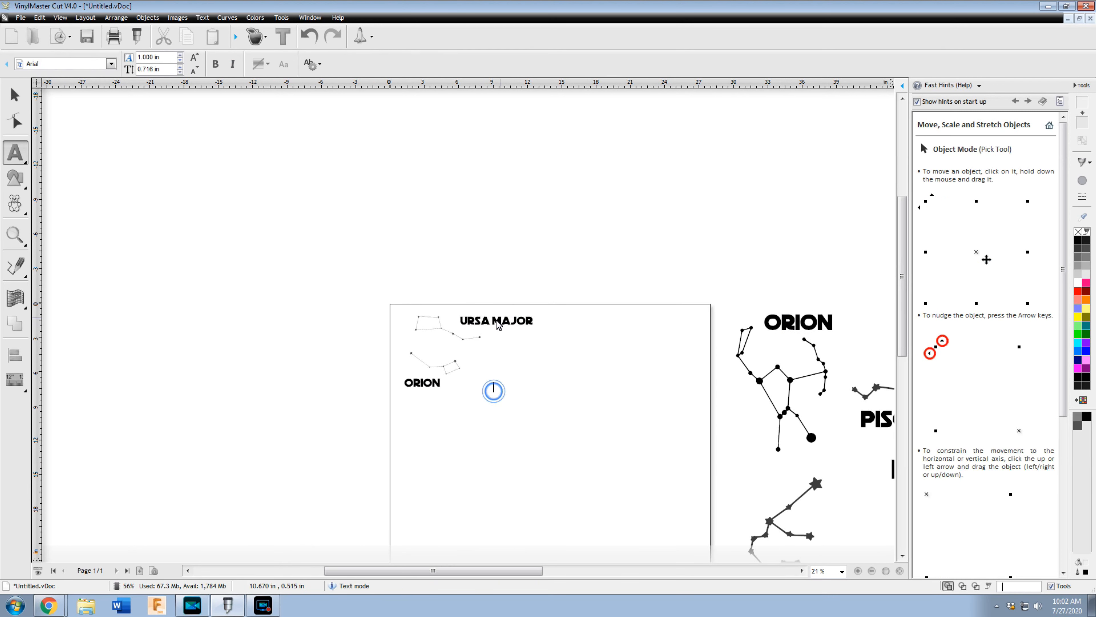
pyautogui.click(15, 95)
pyautogui.click(432, 382)
pyautogui.press('Delete')
# Step: Place a copy of the URSA MAJOR label beneath the Little Dipper and change its text to URSA MINOR
pyautogui.click(497, 322)
pyautogui.moveTo(498, 321); pyautogui.dragTo(442, 385)
pyautogui.click(15, 152)
pyautogui.click(451, 385)
pyautogui.press('Delete')
pyautogui.press('Delete')
pyautogui.press('Delete')
pyautogui.press('Delete')
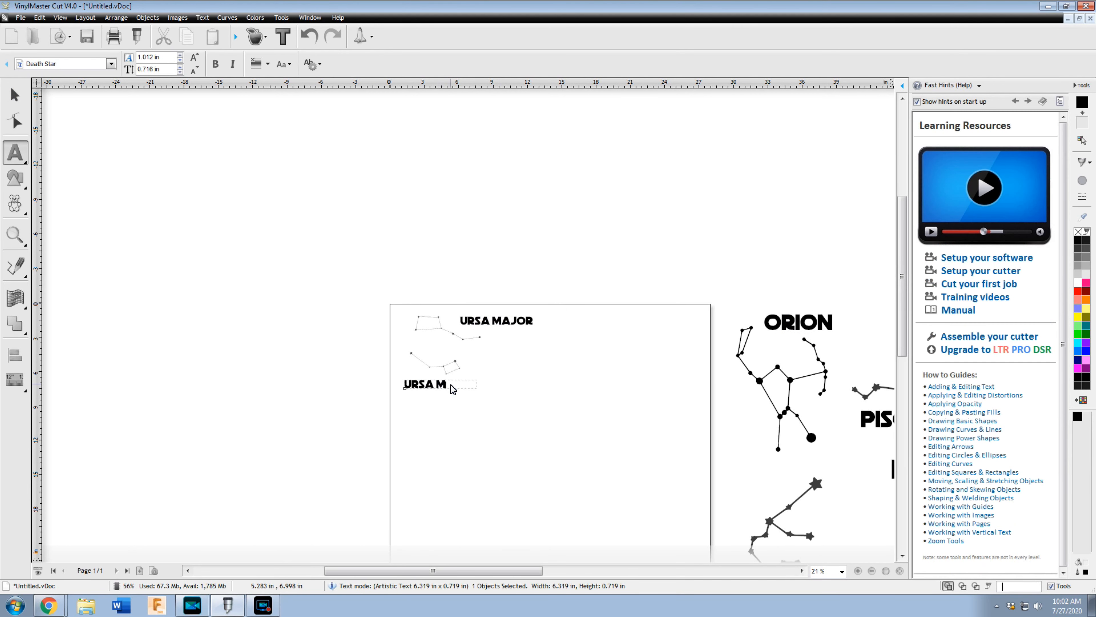
pyautogui.click(15, 95)
# Step: Move the Little Dipper and its URSA MINOR label lower on the page and group them
pyautogui.moveTo(476, 322); pyautogui.dragTo(466, 321)
pyautogui.moveTo(393, 341); pyautogui.dragTo(503, 430)
pyautogui.moveTo(454, 367); pyautogui.dragTo(469, 445)
pyautogui.rightClick(470, 445)
pyautogui.click(497, 539)
# Step: Group the Big Dipper with its URSA MAJOR label and set the group's height to 12 in proportionally
pyautogui.moveTo(391, 276); pyautogui.dragTo(540, 388)
pyautogui.rightClick(466, 324)
pyautogui.click(534, 423)
pyautogui.moveTo(135, 69); pyautogui.dragTo(60, 66)
pyautogui.write('12')
pyautogui.press('Return')
# Step: Ungroup the enlarged Big Dipper and label, then shrink the URSA MAJOR label and reposition it at the constellation's upper right
pyautogui.moveTo(637, 353); pyautogui.dragTo(481, 204)
pyautogui.rightClick(483, 209)
pyautogui.click(490, 340)
pyautogui.moveTo(870, 218); pyautogui.dragTo(632, 196)
pyautogui.moveTo(518, 177); pyautogui.dragTo(630, 324)
pyautogui.moveTo(764, 337); pyautogui.dragTo(686, 329)
pyautogui.moveTo(628, 323); pyautogui.dragTo(827, 327)
# Step: Resize the Big Dipper to about 12 in wide and move it close beside its URSA MAJOR label
pyautogui.click(475, 267)
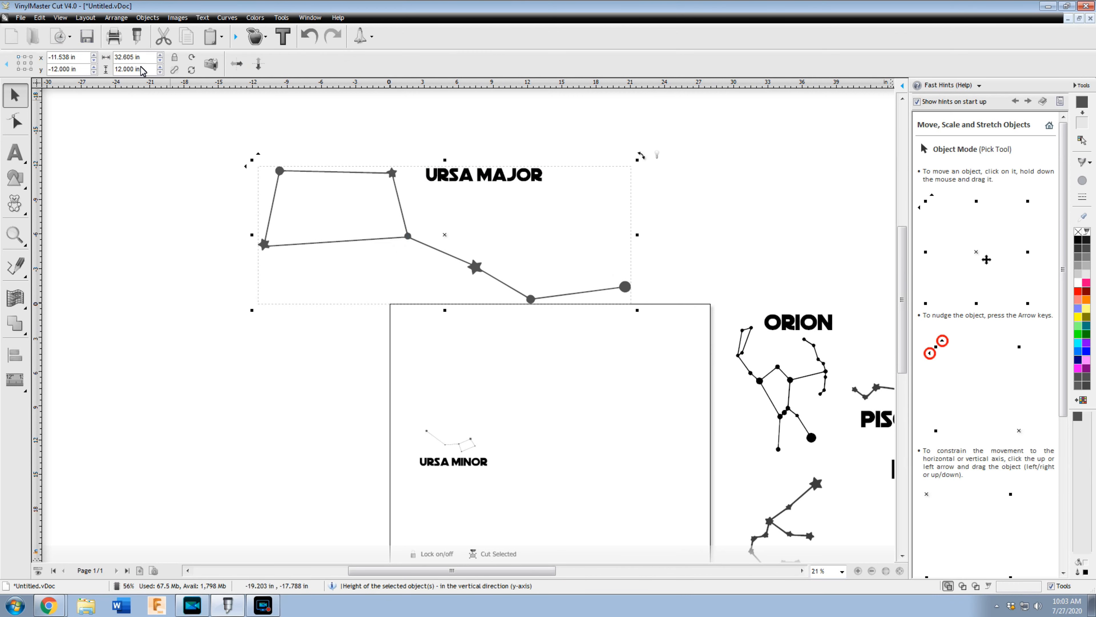
pyautogui.moveTo(790, 353); pyautogui.dragTo(405, 187)
pyautogui.click(594, 262)
# Step: Set the Ursa Minor group's width to 12 in proportionally and move it up over the page's upper edge
pyautogui.click(453, 461)
pyautogui.moveTo(152, 57); pyautogui.dragTo(114, 57)
pyautogui.write('12')
pyautogui.press('Return')
pyautogui.click(581, 504)
pyautogui.moveTo(498, 460); pyautogui.dragTo(411, 307)
# Step: Ungroup the Ursa Minor constellation from its label and set the Little Dipper's own width to 12 in
pyautogui.rightClick(465, 391)
pyautogui.click(509, 526)
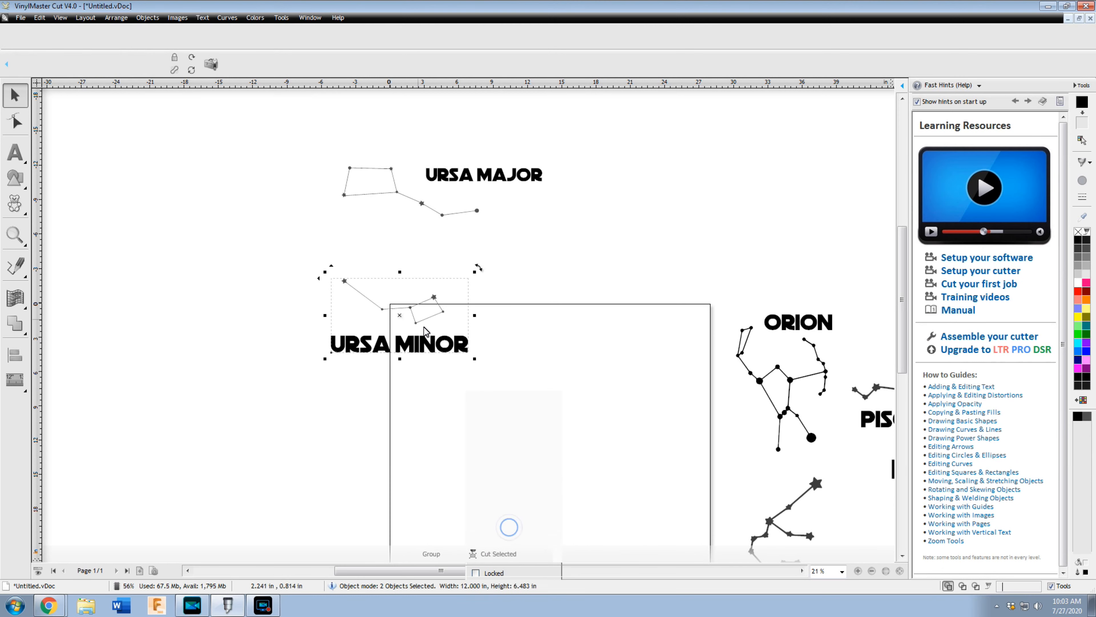
pyautogui.click(433, 297)
pyautogui.moveTo(151, 57); pyautogui.dragTo(103, 57)
pyautogui.write('12')
pyautogui.press('Return')
# Step: Resize the URSA MINOR label to match URSA MAJOR, and place it grouped with the Little Dipper to the right of Ursa Major
pyautogui.moveTo(406, 346); pyautogui.dragTo(619, 178)
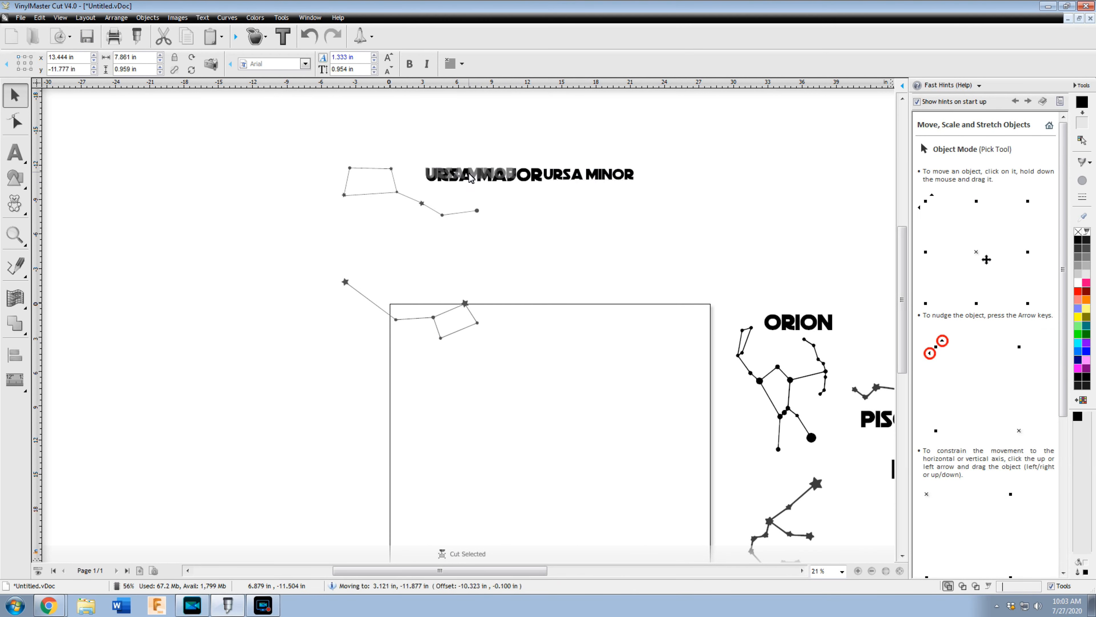
pyautogui.moveTo(267, 254); pyautogui.dragTo(502, 369)
pyautogui.rightClick(411, 291)
pyautogui.rightClick(366, 299)
pyautogui.rightClick(405, 320)
pyautogui.click(261, 406)
pyautogui.moveTo(400, 317); pyautogui.dragTo(662, 186)
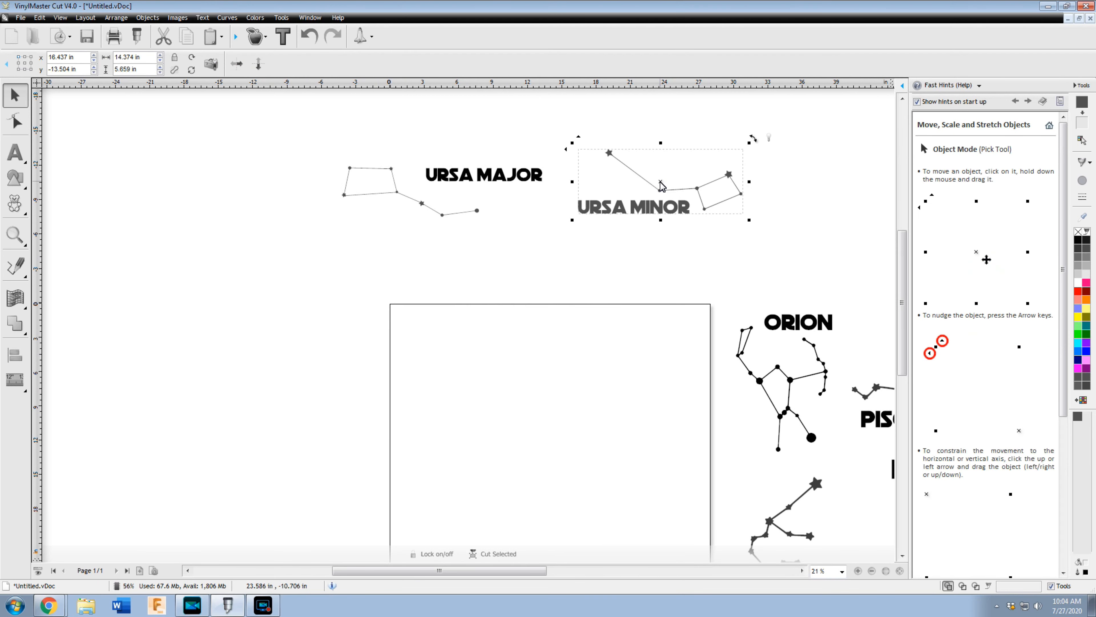
# Step: Switch to the browser and search Google Images for "canis major constellation silhouette", looking through the results for a traceable image
pyautogui.click(50, 605)
pyautogui.write('canis major constellation silhouette')
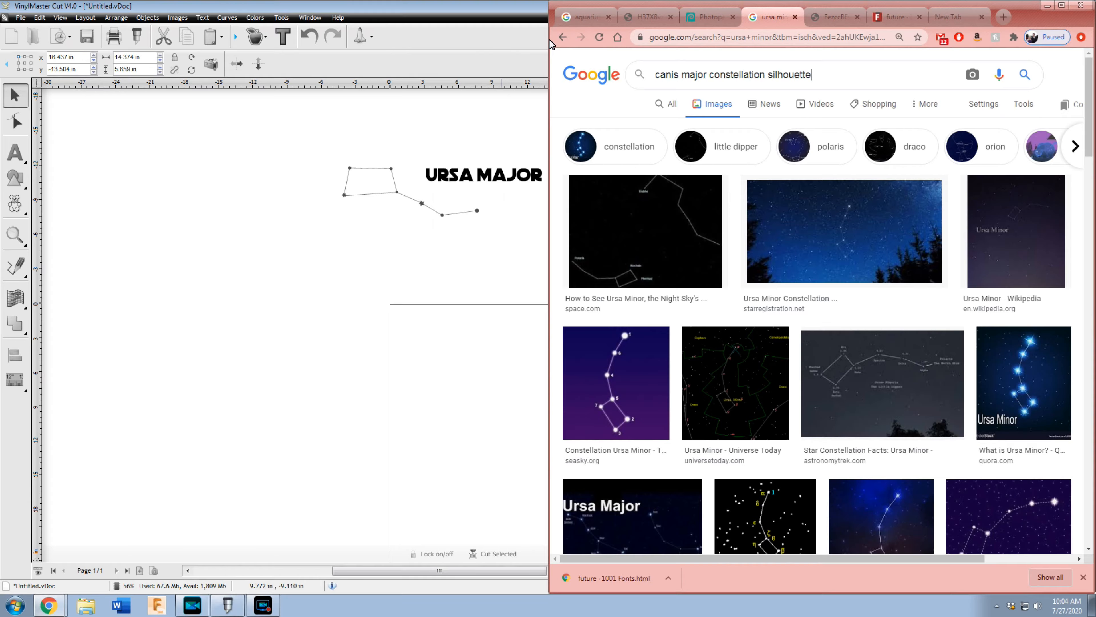
pyautogui.click(1062, 6)
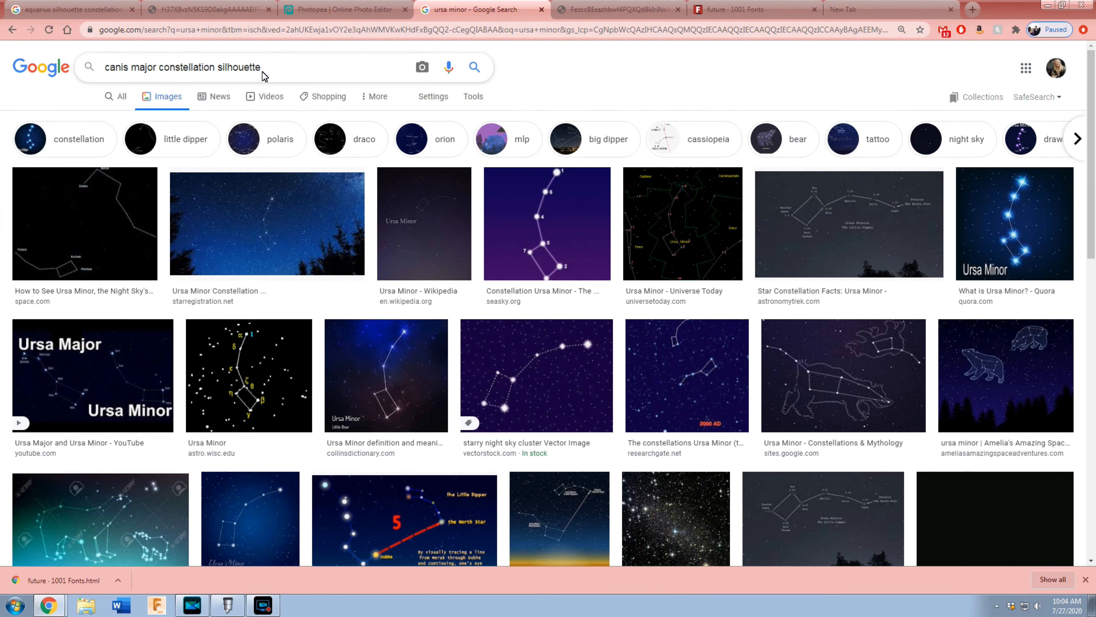
pyautogui.press('Return')
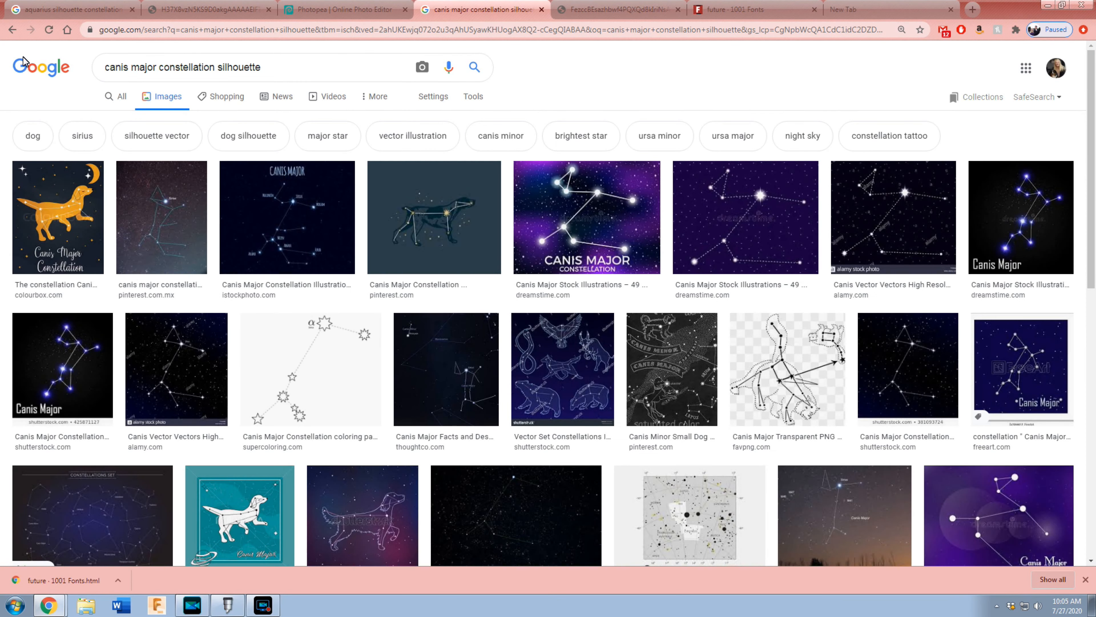
pyautogui.scroll(-3, 24, 61)
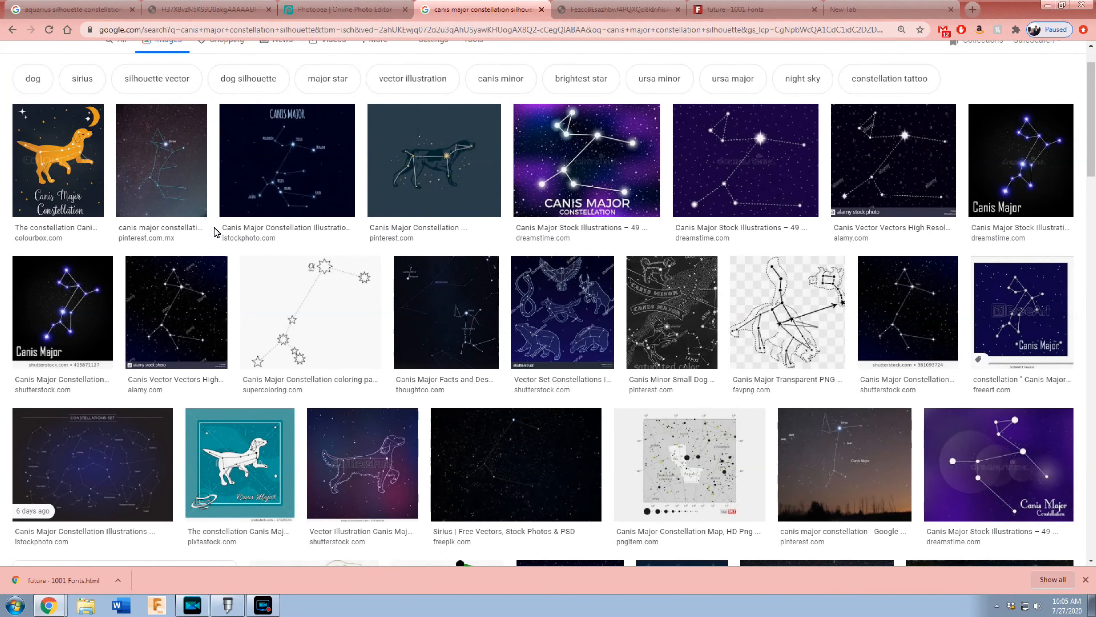
pyautogui.scroll(-12, 214, 227)
pyautogui.click(208, 389)
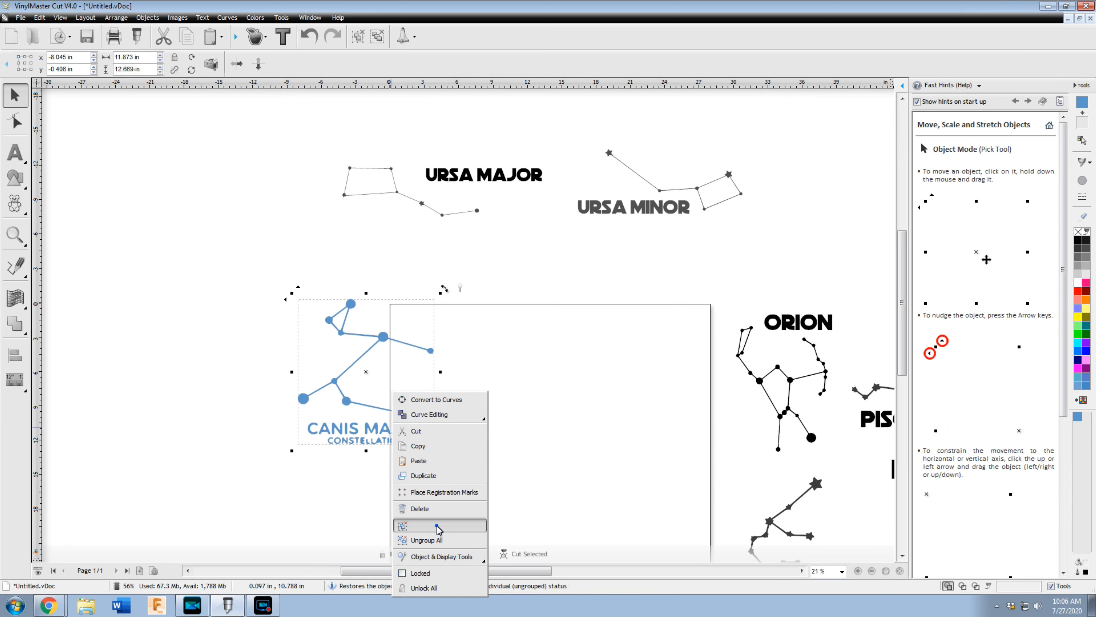
# Step: Ungroup the blue Canis Major tracing and replace its caption with a CANIS MAJOR label in the font of the other labels
pyautogui.click(435, 521)
pyautogui.click(783, 323)
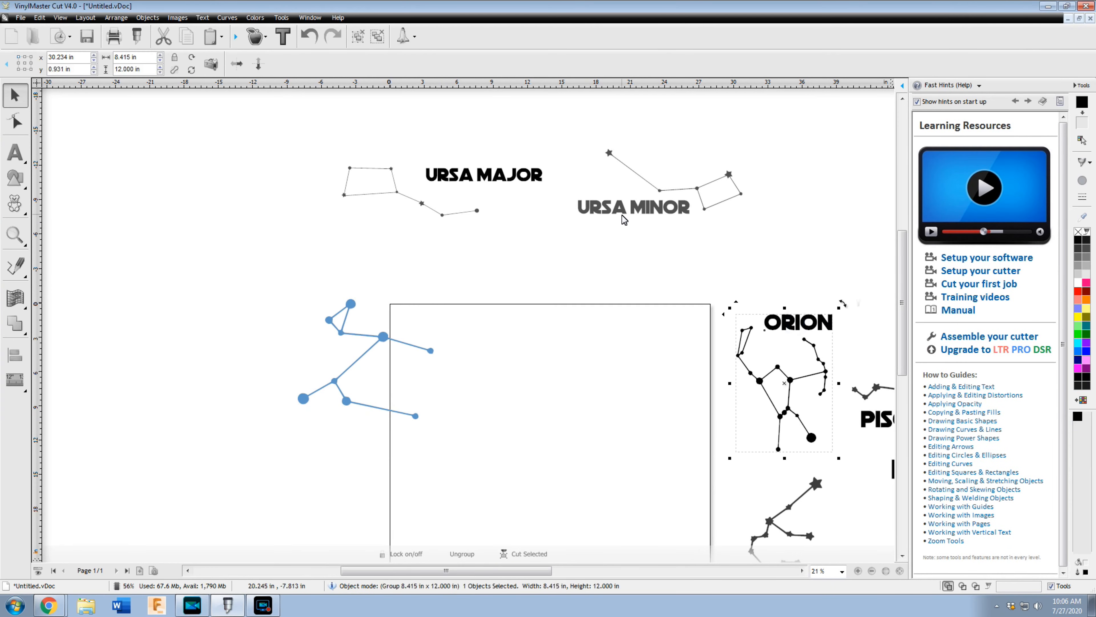
pyautogui.click(15, 152)
pyautogui.click(111, 64)
pyautogui.scroll(-5, 306, 330)
pyautogui.click(291, 408)
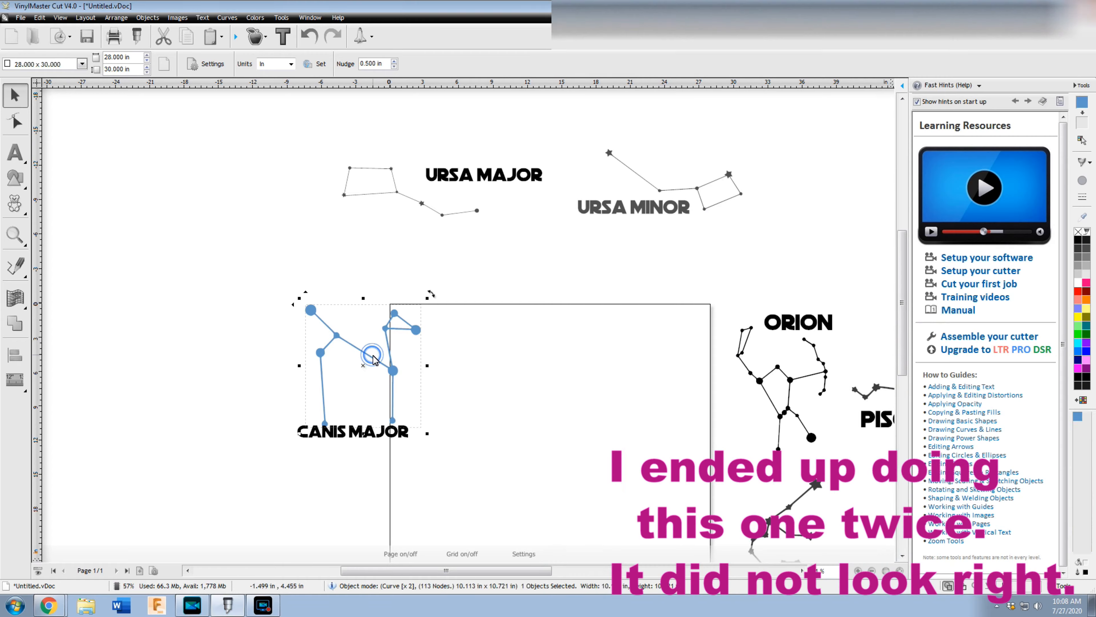
# Step: Delete the blue Canis Major tracing and search Google Images for "canis major constellation" without the word silhouette
pyautogui.press('Delete')
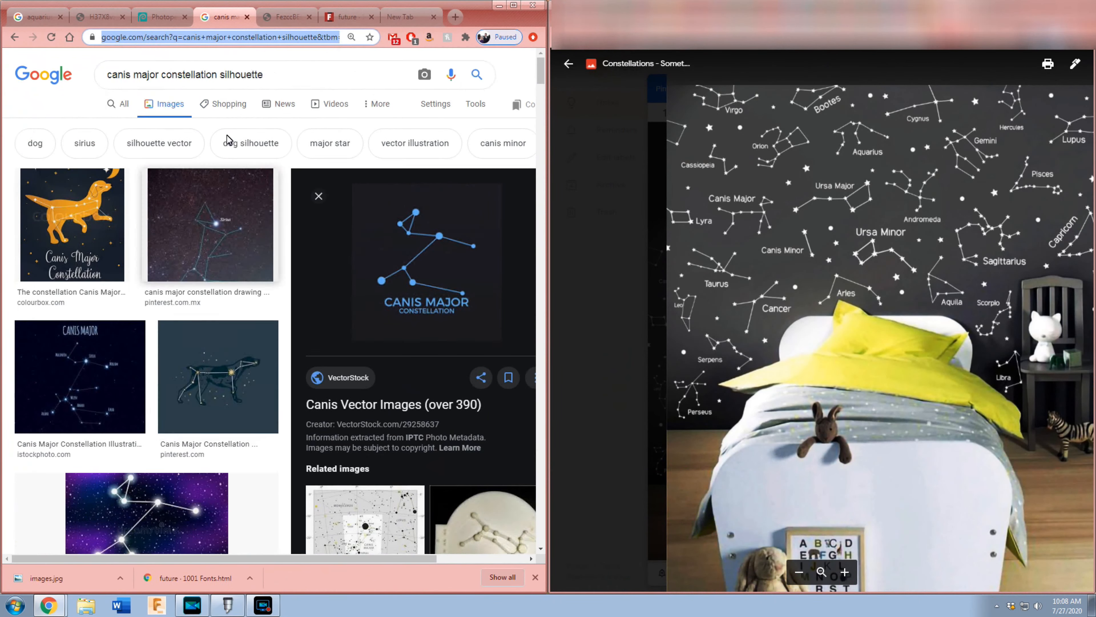
pyautogui.click(403, 80)
pyautogui.press('BackSpace')
pyautogui.press('BackSpace')
pyautogui.press('BackSpace')
pyautogui.press('BackSpace')
pyautogui.press('BackSpace')
pyautogui.press('BackSpace')
pyautogui.press('BackSpace')
pyautogui.press('BackSpace')
pyautogui.press('BackSpace')
pyautogui.press('BackSpace')
pyautogui.press('BackSpace')
pyautogui.press('Return')
pyautogui.click(535, 577)
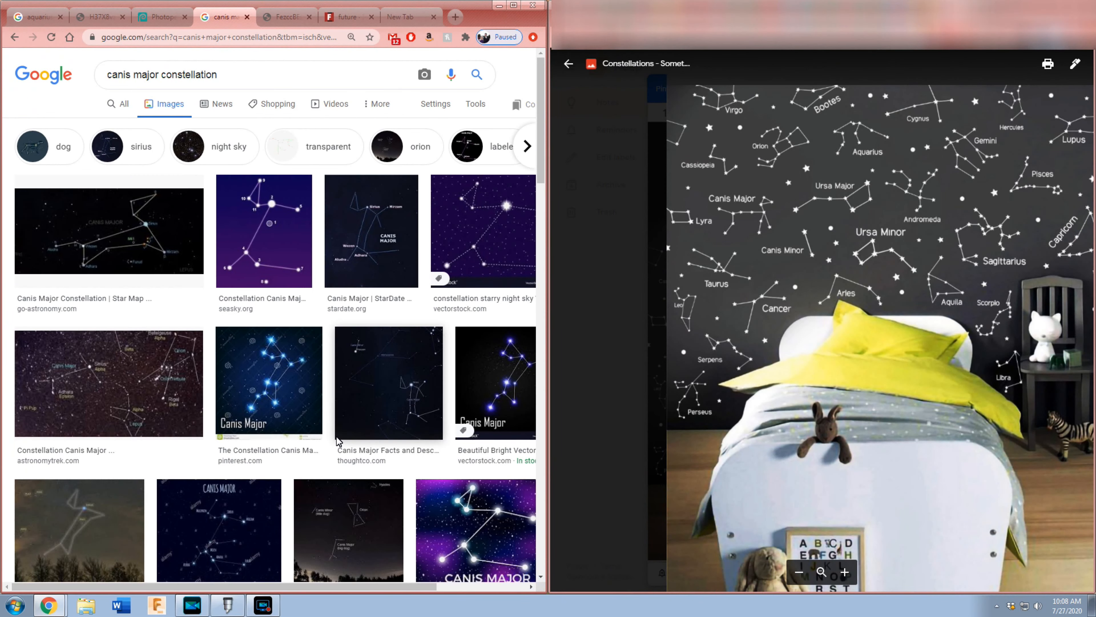
# Step: Find the Canis Major print with the constellation in a dark circle among the image results and save the picture
pyautogui.scroll(-9, 339, 442)
pyautogui.scroll(-15, 343, 406)
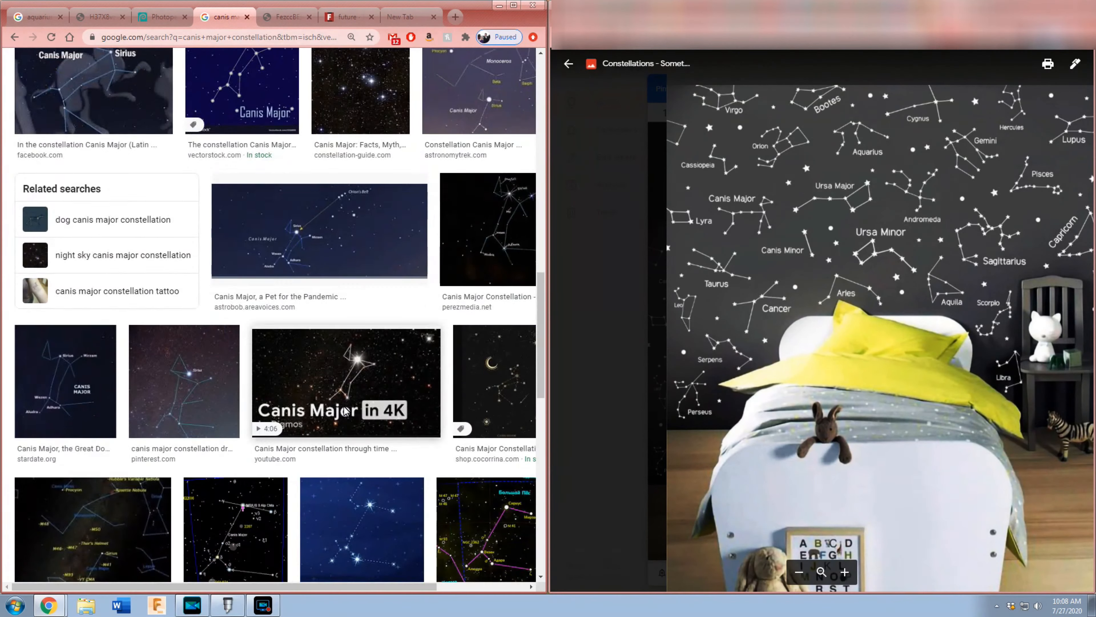
pyautogui.scroll(-15, 488, 216)
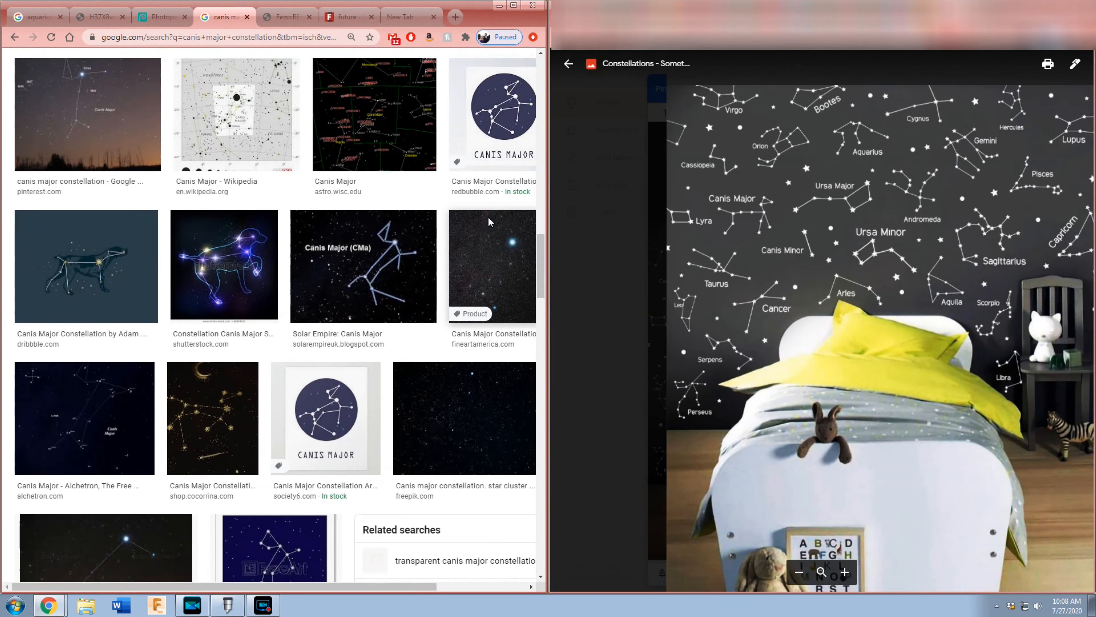
pyautogui.scroll(20, 310, 338)
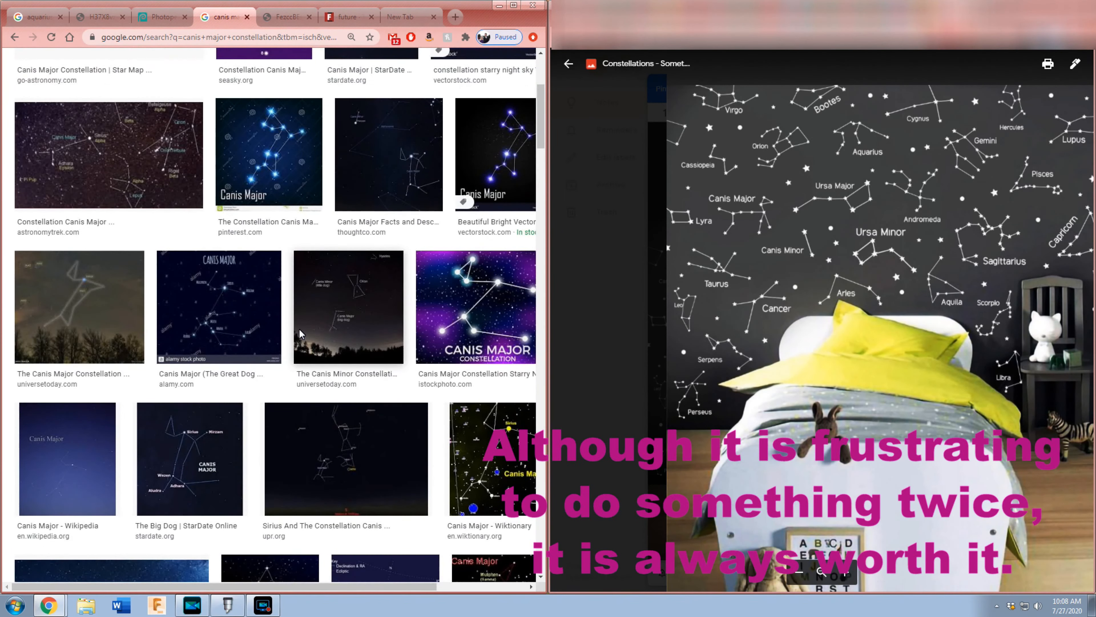
pyautogui.scroll(-10, 301, 327)
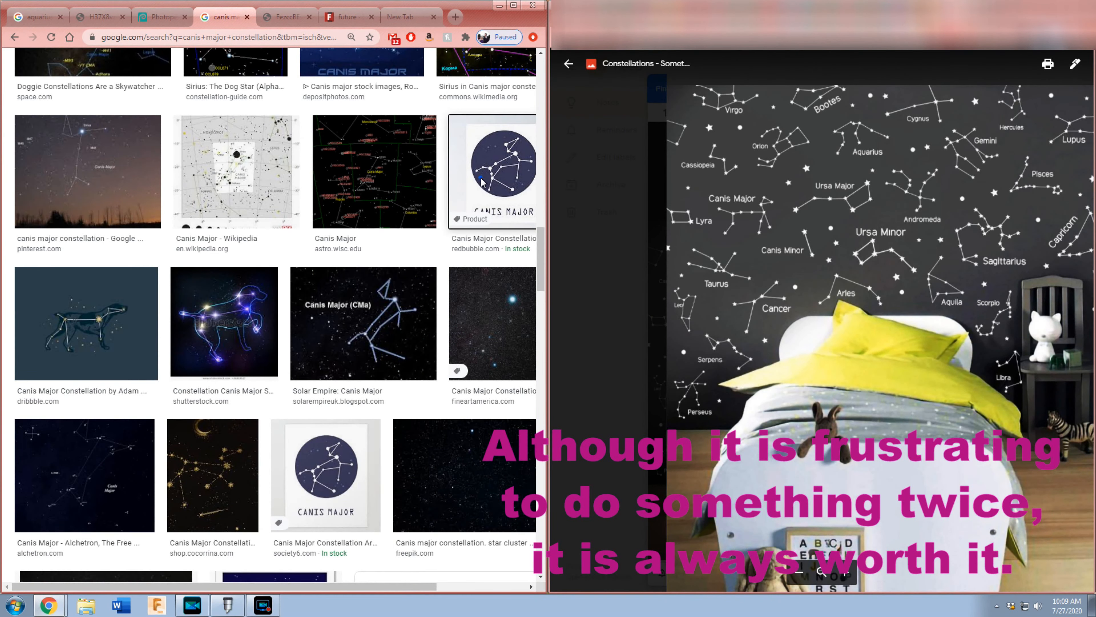
pyautogui.click(479, 190)
pyautogui.rightClick(458, 196)
pyautogui.click(494, 298)
pyautogui.press('Return')
# Step: Switch to VinylMaster Cut, trace the Canis Major print with the Vectorizer using the dark navy color, and accept the trace
pyautogui.click(228, 606)
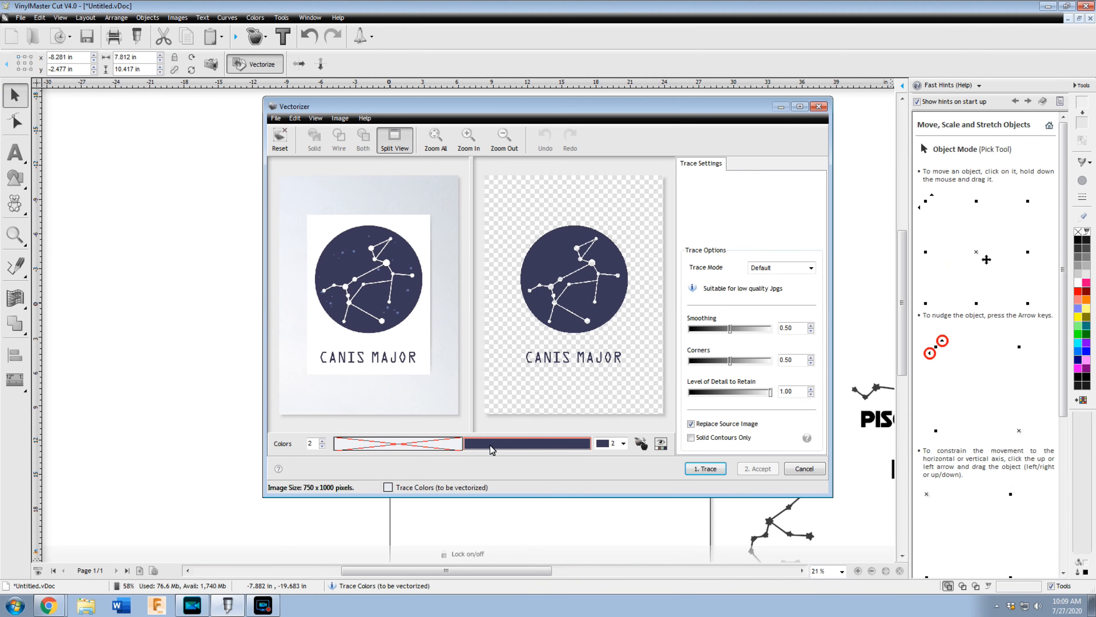
pyautogui.click(706, 469)
pyautogui.click(758, 468)
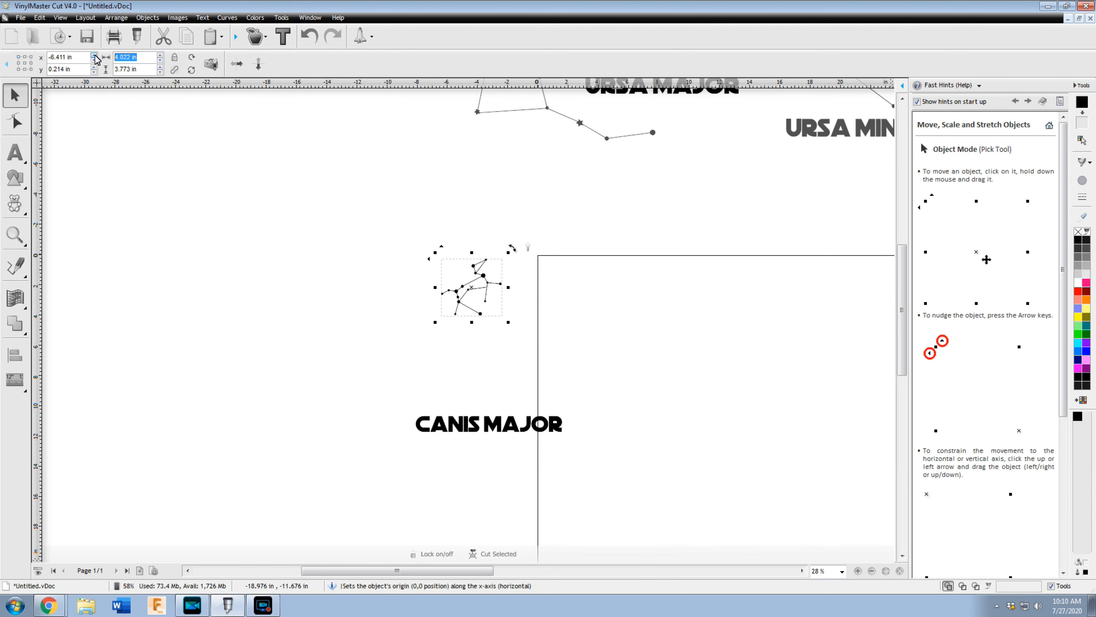
# Step: Position the enlarged Canis Major tracing above its label, group the two, and move the group to the left of the page
pyautogui.moveTo(538, 349); pyautogui.dragTo(499, 320)
pyautogui.moveTo(364, 181); pyautogui.dragTo(665, 514)
pyautogui.rightClick(540, 380)
pyautogui.click(582, 536)
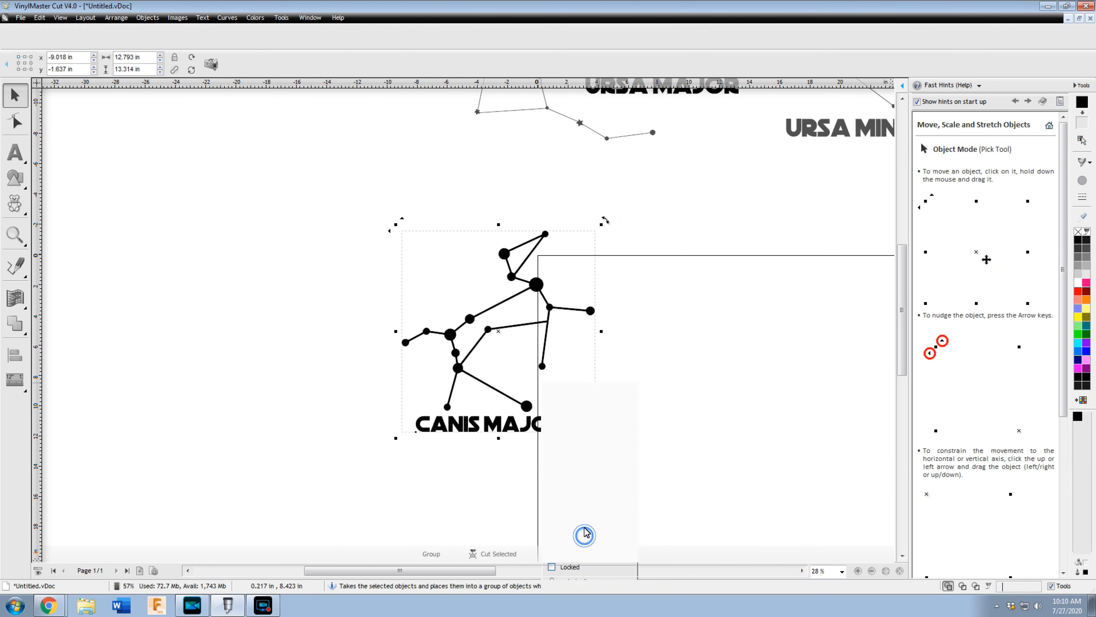
pyautogui.moveTo(498, 331); pyautogui.dragTo(369, 255)
pyautogui.click(453, 465)
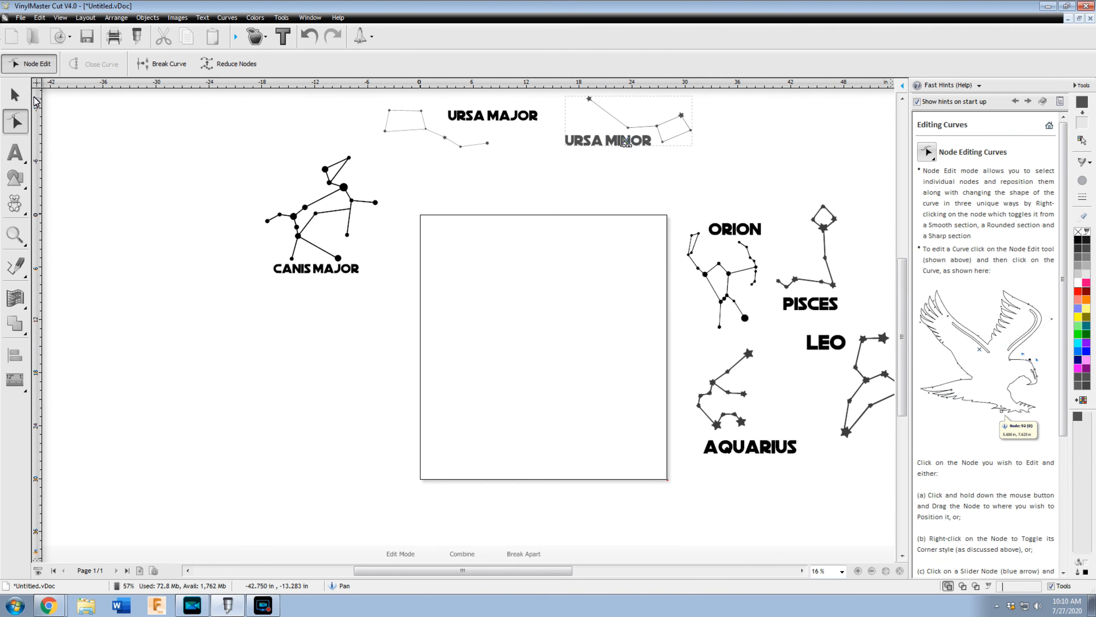
# Step: Move the Ursa Minor group farther right, to above the Orion constellation
pyautogui.click(14, 94)
pyautogui.scroll(2, 443, 306)
pyautogui.click(381, 333)
pyautogui.moveTo(442, 241); pyautogui.dragTo(555, 207)
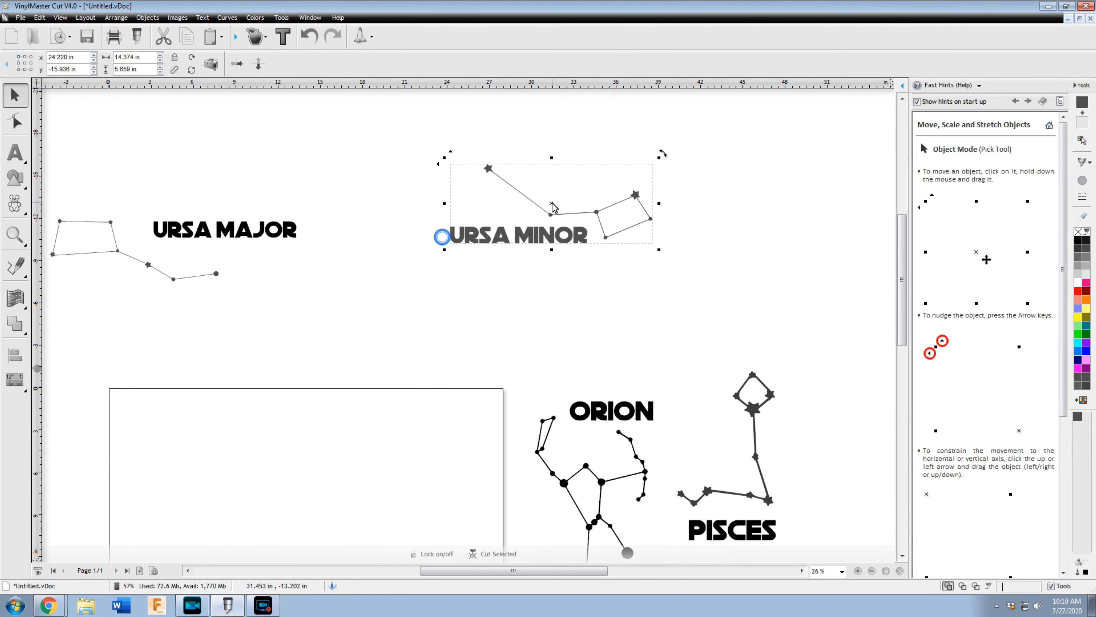
pyautogui.rightClick(583, 225)
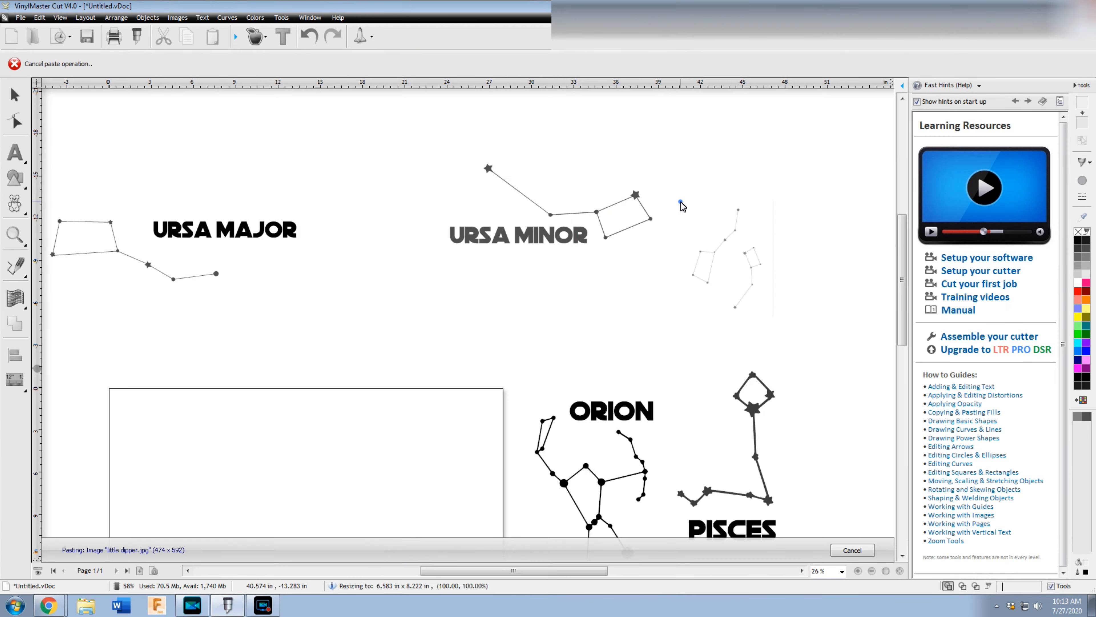
# Step: Paste the little dipper.jpg image to the right of Ursa Minor and convert it into separate traced constellations
pyautogui.rightClick(682, 206)
pyautogui.click(733, 220)
pyautogui.click(712, 465)
pyautogui.rightClick(715, 287)
pyautogui.click(738, 300)
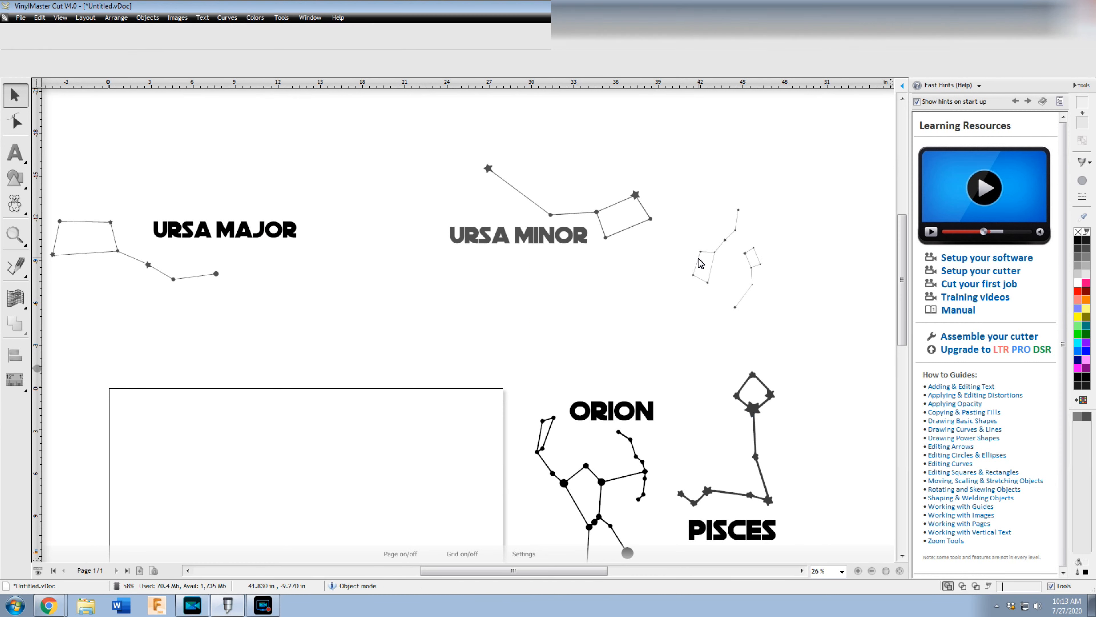
# Step: Delete the Big Dipper from the new tracing, rotate the Little Dipper to lie horizontally, and size it to 12 in wide
pyautogui.click(707, 277)
pyautogui.press('Delete')
pyautogui.click(760, 263)
pyautogui.moveTo(768, 240); pyautogui.dragTo(779, 223)
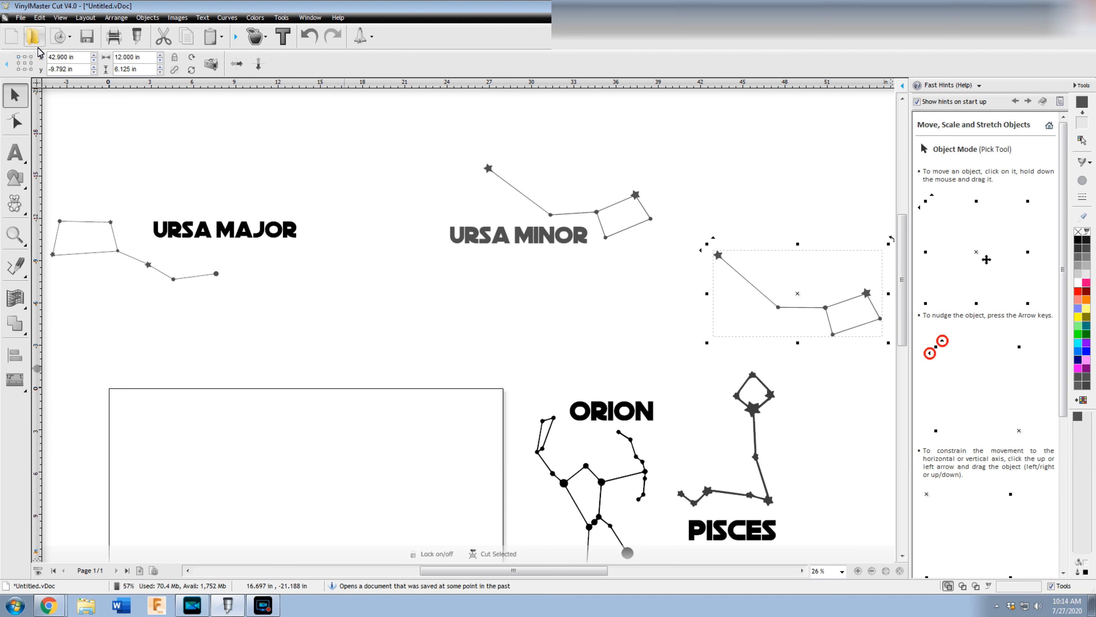
pyautogui.click(359, 273)
pyautogui.hotkey('ctrl', 'v')
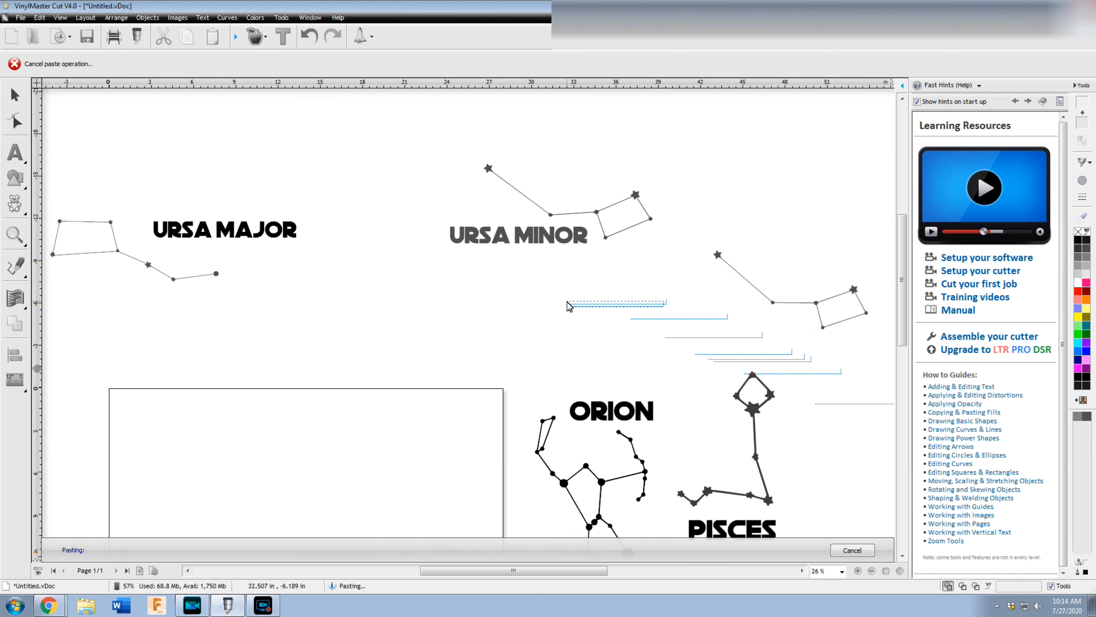
pyautogui.click(567, 305)
pyautogui.press('Delete')
# Step: Ungroup Ursa Major, place a copy of its label beside the new Little Dipper, and change the copy's text to LITTLE DIPPER
pyautogui.rightClick(249, 230)
pyautogui.click(275, 366)
pyautogui.click(257, 236)
pyautogui.moveTo(256, 232); pyautogui.dragTo(754, 325)
pyautogui.rightClick(754, 324)
pyautogui.doubleClick(776, 323)
pyautogui.press('BackSpace')
pyautogui.press('BackSpace')
pyautogui.press('BackSpace')
pyautogui.press('BackSpace')
pyautogui.press('BackSpace')
pyautogui.press('BackSpace')
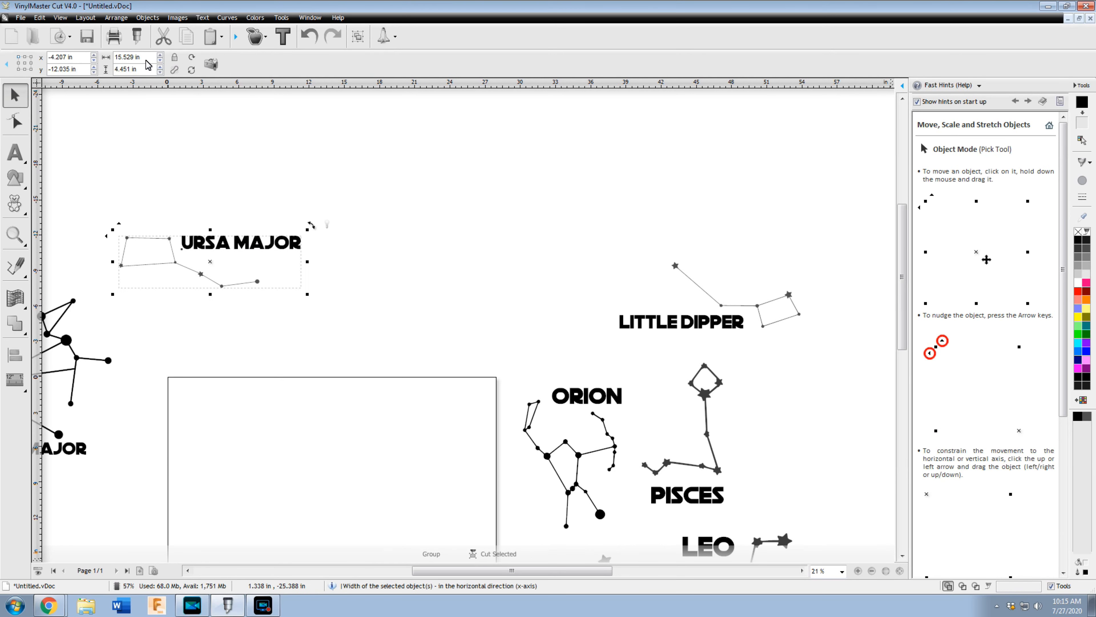
# Step: Group Ursa Major and the Little Dipper each with its own label, and move the Little Dipper group to the right of Ursa Major
pyautogui.rightClick(169, 242)
pyautogui.click(223, 396)
pyautogui.moveTo(600, 242); pyautogui.dragTo(829, 352)
pyautogui.rightClick(739, 307)
pyautogui.click(771, 460)
pyautogui.moveTo(671, 321); pyautogui.dragTo(382, 266)
pyautogui.click(638, 225)
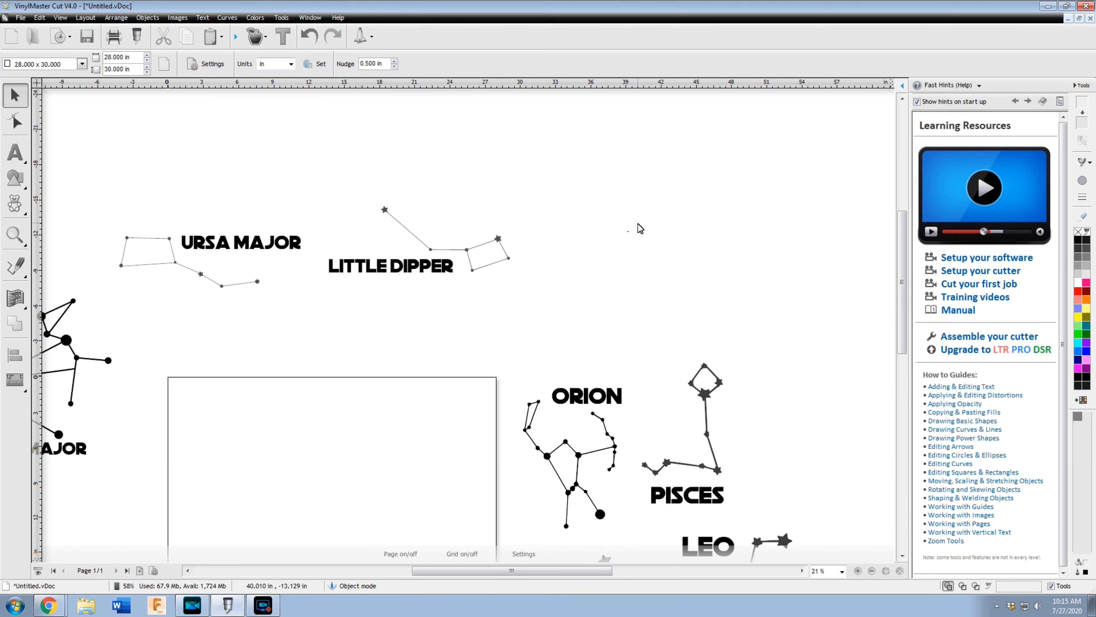
# Step: Switch to the browser and search Google Images for Cassiopeia
pyautogui.scroll(-2, 638, 225)
pyautogui.click(51, 600)
pyautogui.scroll(10, 152, 305)
pyautogui.moveTo(156, 67); pyautogui.dragTo(11, 51)
pyautogui.write('cassuio')
pyautogui.press('Return')
pyautogui.write('e')
pyautogui.press('BackSpace')
pyautogui.press('BackSpace')
pyautogui.press('BackSpace')
pyautogui.press('BackSpace')
pyautogui.write('iopeia')
pyautogui.press('Return')
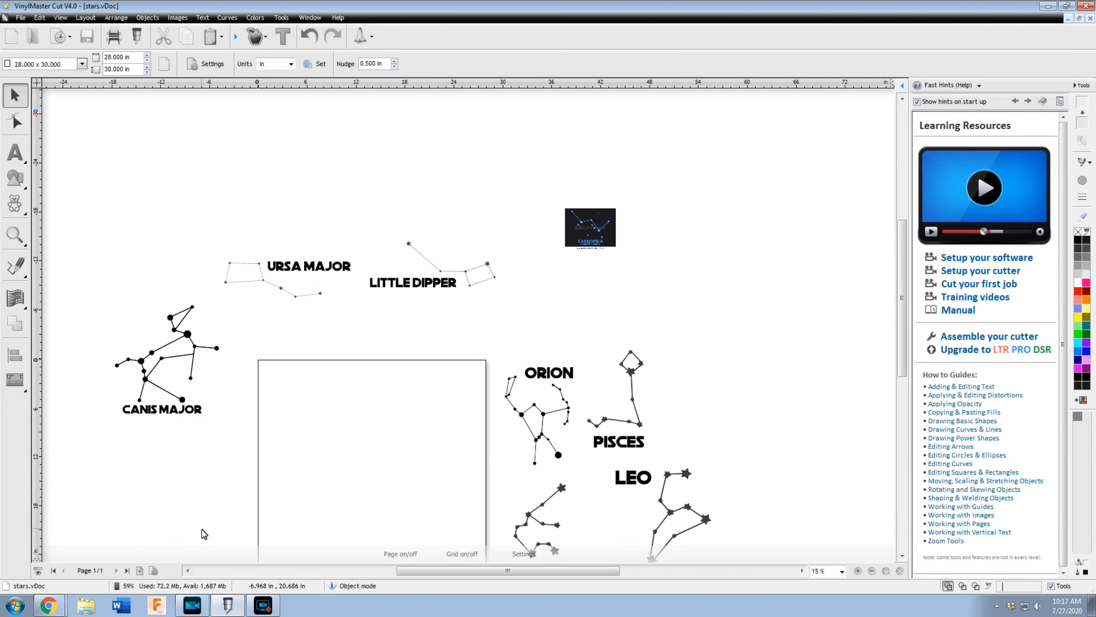
# Step: Vectorize the pasted Cassiopeia image and ungroup the resulting tracing
pyautogui.click(587, 225)
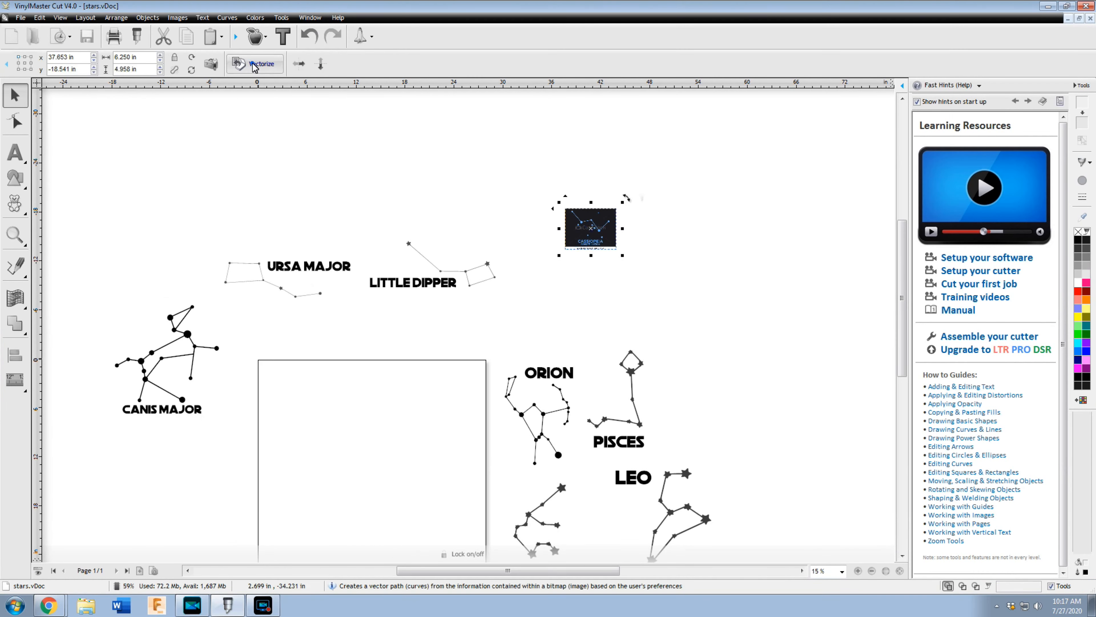
pyautogui.click(255, 64)
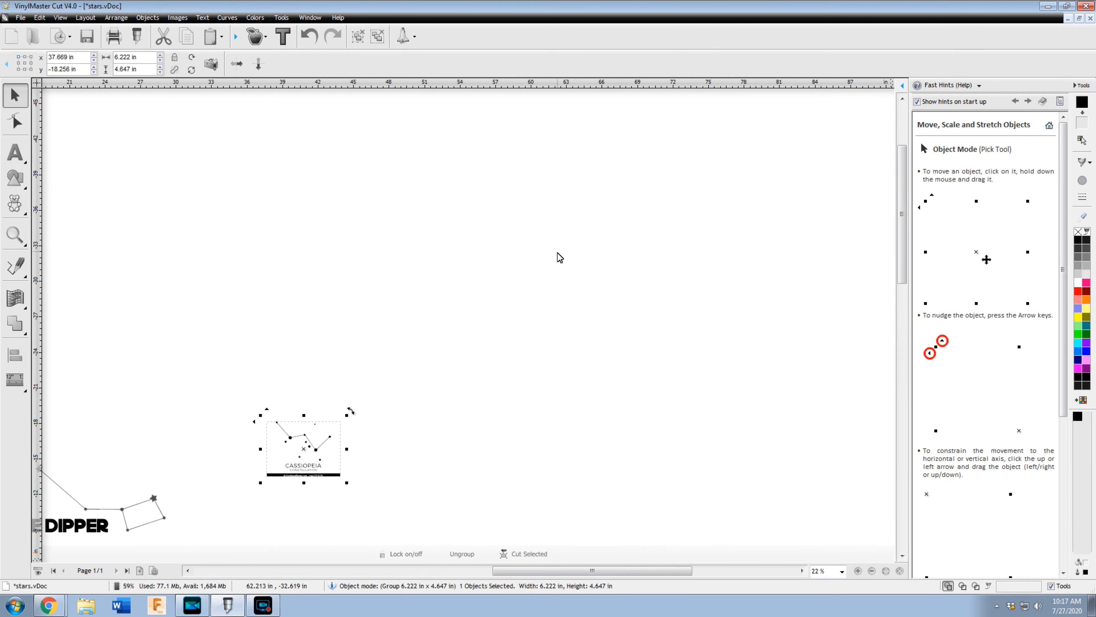
pyautogui.rightClick(430, 337)
pyautogui.click(472, 470)
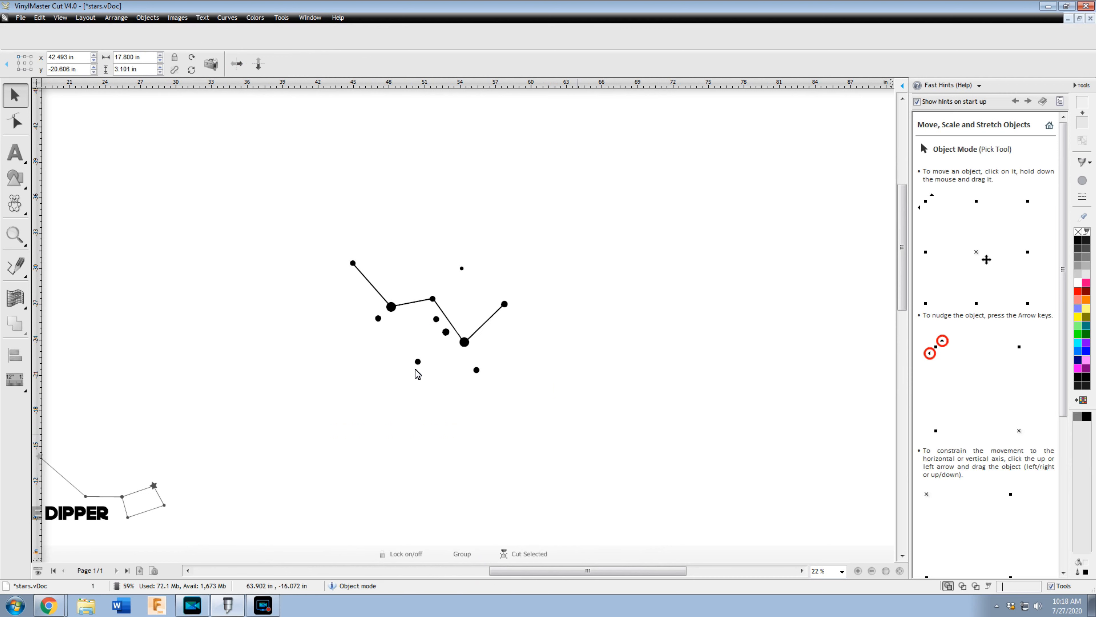
# Step: Delete the loose stars that are not connected to the Cassiopeia line
pyautogui.click(418, 361)
pyautogui.press('Delete')
pyautogui.click(462, 268)
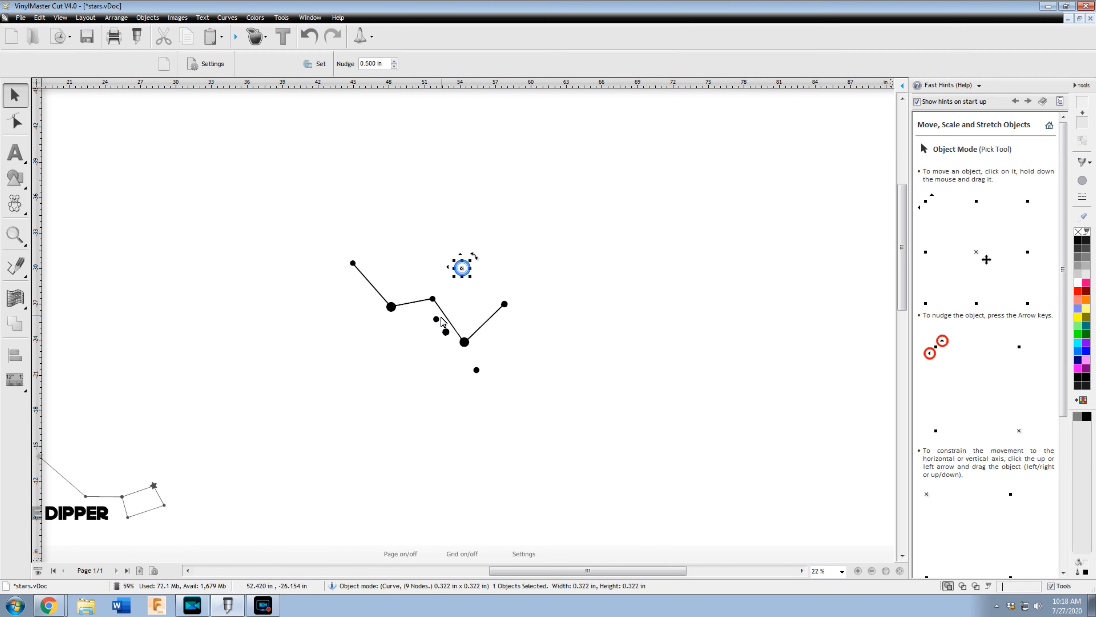
pyautogui.press('Delete')
pyautogui.moveTo(324, 227); pyautogui.dragTo(693, 481)
pyautogui.click(455, 444)
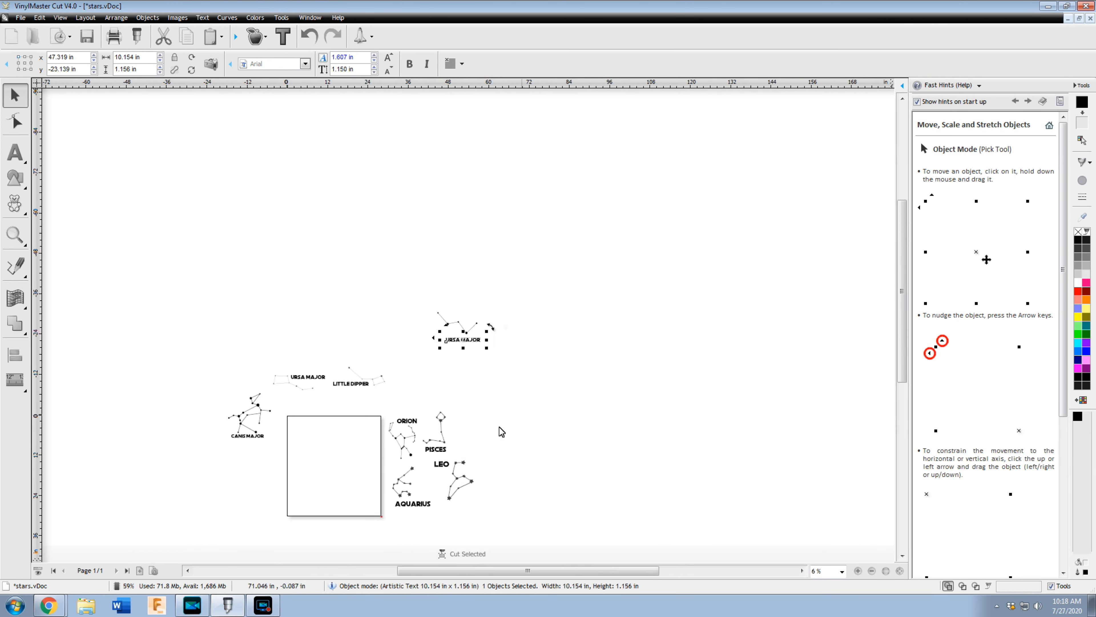
# Step: Move the copied URSA MAJOR label above the Cassiopeia constellation and change its text to CASSIOPEIA
pyautogui.scroll(-1, 502, 432)
pyautogui.moveTo(477, 254); pyautogui.dragTo(477, 232)
pyautogui.scroll(2, 477, 242)
pyautogui.click(15, 152)
pyautogui.click(513, 168)
pyautogui.press('BackSpace')
pyautogui.press('BackSpace')
pyautogui.press('BackSpace')
pyautogui.press('BackSpace')
pyautogui.press('BackSpace')
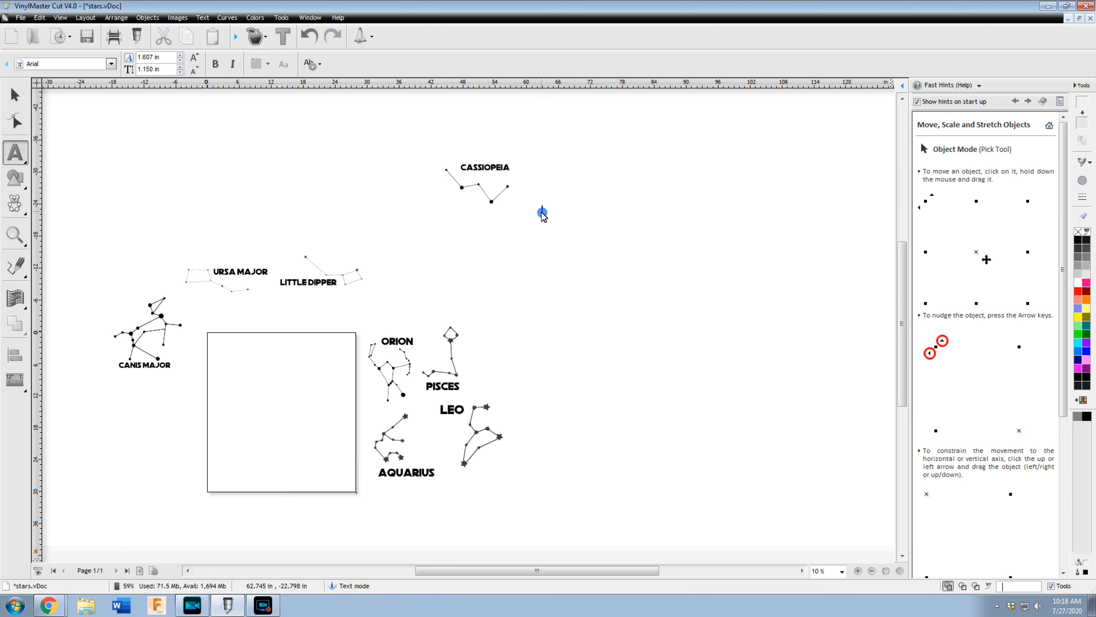
pyautogui.click(543, 232)
# Step: Group the Cassiopeia constellation with its label
pyautogui.click(15, 95)
pyautogui.moveTo(420, 145); pyautogui.dragTo(536, 222)
pyautogui.rightClick(495, 181)
pyautogui.click(530, 329)
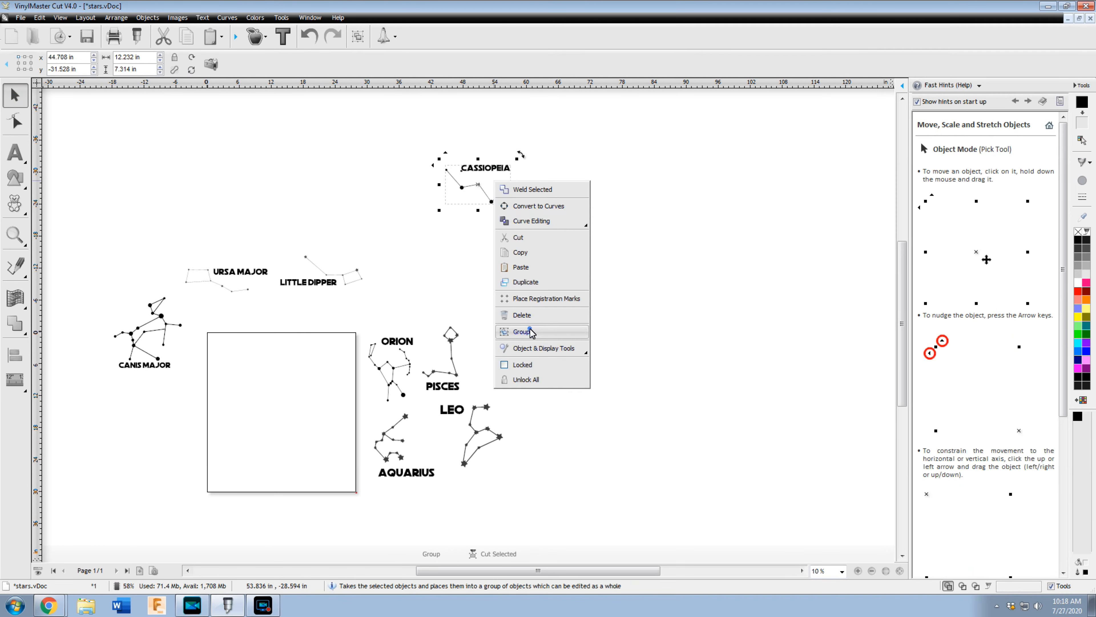
pyautogui.click(168, 436)
# Step: Ungroup Aquarius, resize its label to match the ORION label, and place it back beneath the constellation
pyautogui.click(410, 473)
pyautogui.rightClick(411, 473)
pyautogui.click(451, 538)
pyautogui.click(453, 514)
pyautogui.moveTo(408, 474); pyautogui.dragTo(412, 342)
pyautogui.scroll(4, 388, 361)
pyautogui.scroll(-1, 460, 320)
pyautogui.moveTo(512, 328); pyautogui.dragTo(457, 519)
pyautogui.scroll(-1, 449, 318)
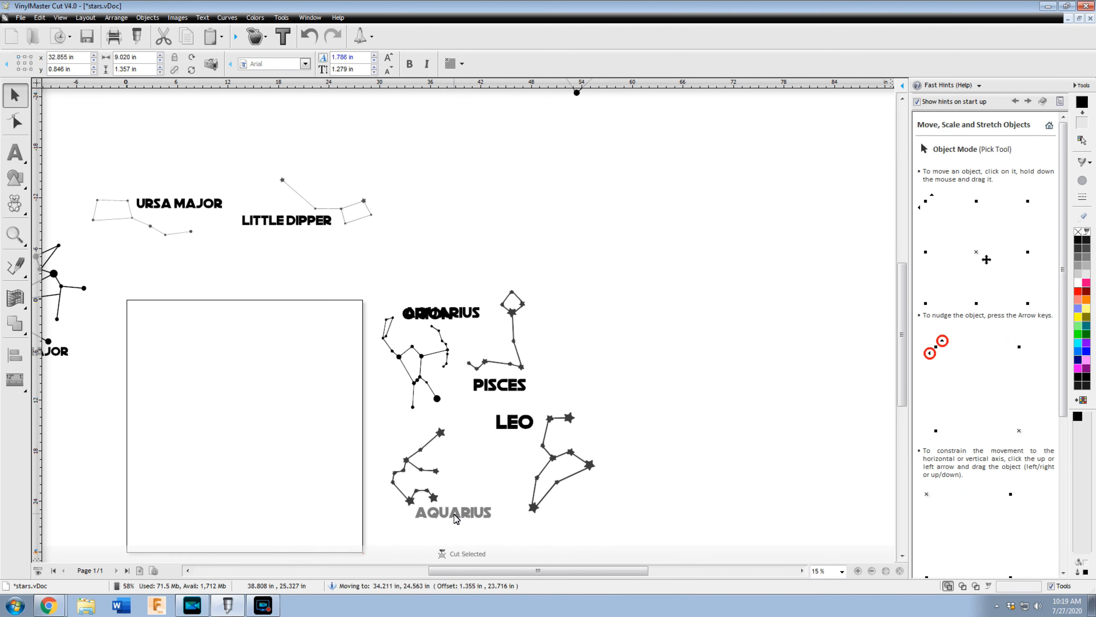
# Step: Ungroup Leo, resize the LEO label to match the ORION label, and place it back beside the constellation
pyautogui.scroll(-1, 512, 425)
pyautogui.scroll(1, 511, 425)
pyautogui.click(509, 422)
pyautogui.rightClick(509, 421)
pyautogui.click(548, 488)
pyautogui.click(511, 462)
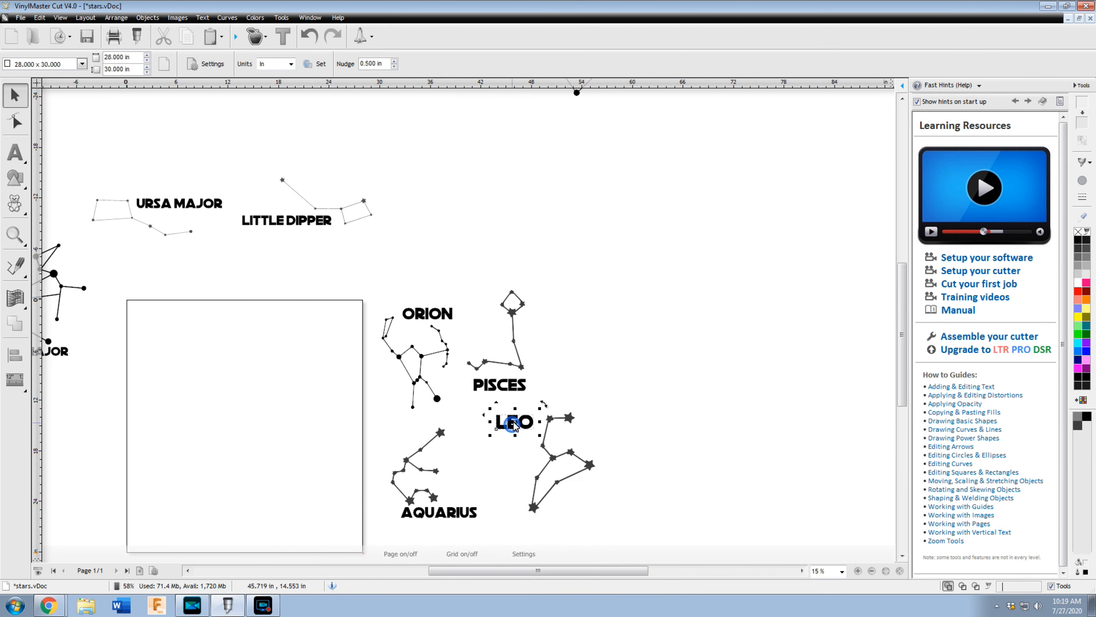
pyautogui.moveTo(510, 422); pyautogui.dragTo(462, 314)
pyautogui.moveTo(524, 427); pyautogui.dragTo(523, 426)
pyautogui.scroll(-3, 154, 257)
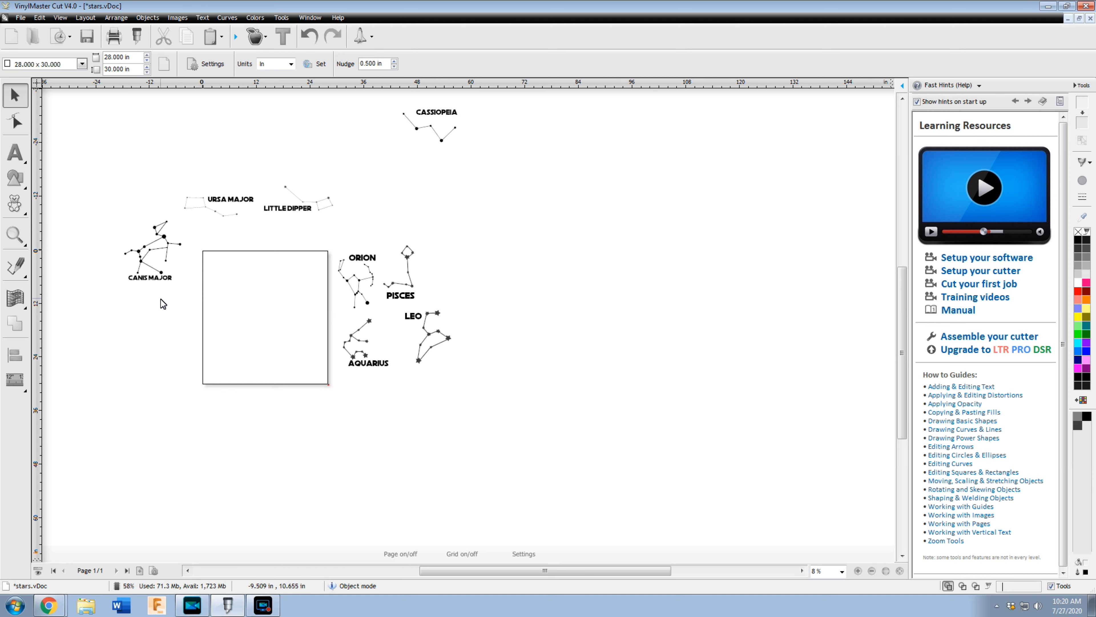
# Step: Move the Canis Major, Ursa Major and Little Dipper constellations with their labels onto the upper part of the page
pyautogui.moveTo(112, 212); pyautogui.dragTo(210, 309)
pyautogui.moveTo(156, 254); pyautogui.dragTo(238, 291)
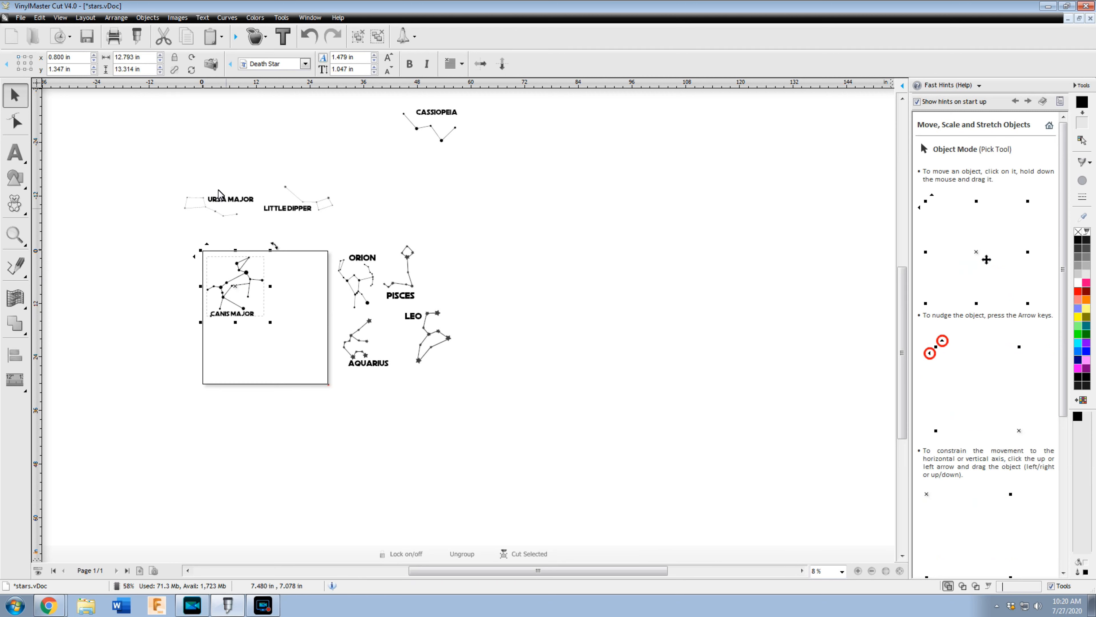
pyautogui.moveTo(171, 172); pyautogui.dragTo(289, 271)
pyautogui.moveTo(235, 160); pyautogui.dragTo(343, 237)
pyautogui.moveTo(298, 202); pyautogui.dragTo(286, 292)
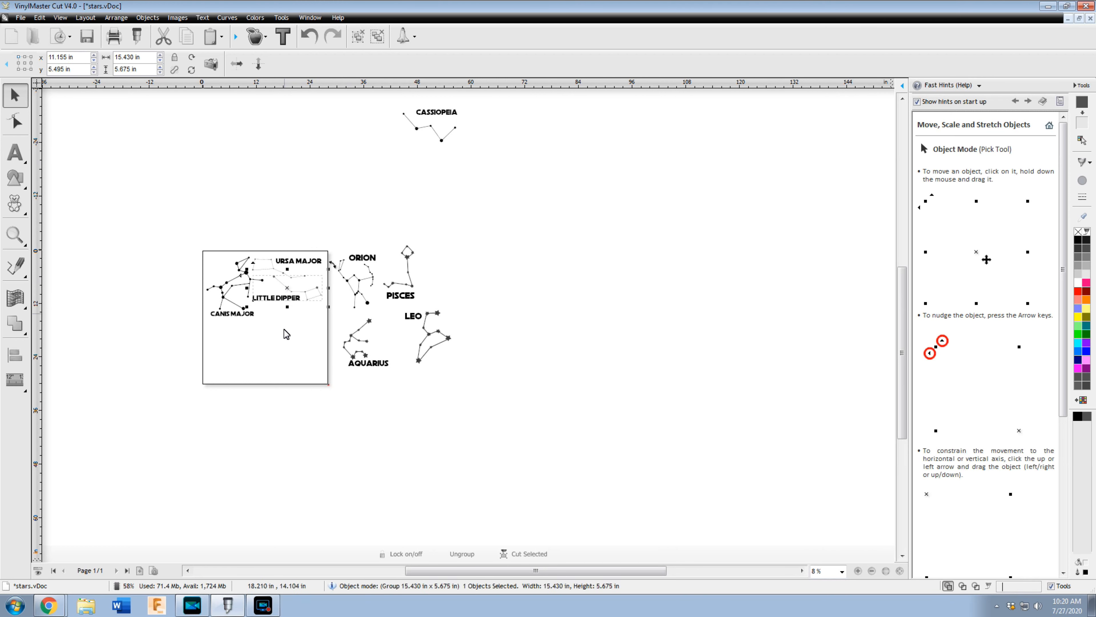
pyautogui.click(283, 348)
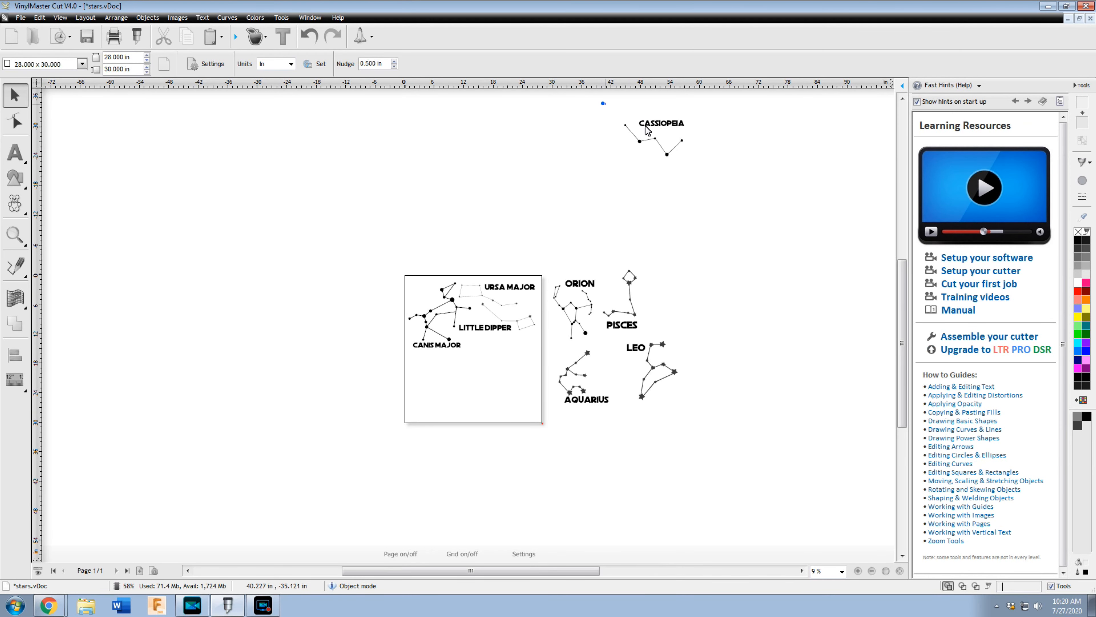
# Step: Move the Cassiopeia constellation with its label onto the page, directly beneath the CANIS MAJOR label
pyautogui.moveTo(603, 103); pyautogui.dragTo(737, 198)
pyautogui.moveTo(641, 126); pyautogui.dragTo(594, 443)
pyautogui.scroll(-1, 466, 320)
pyautogui.scroll(4, 477, 379)
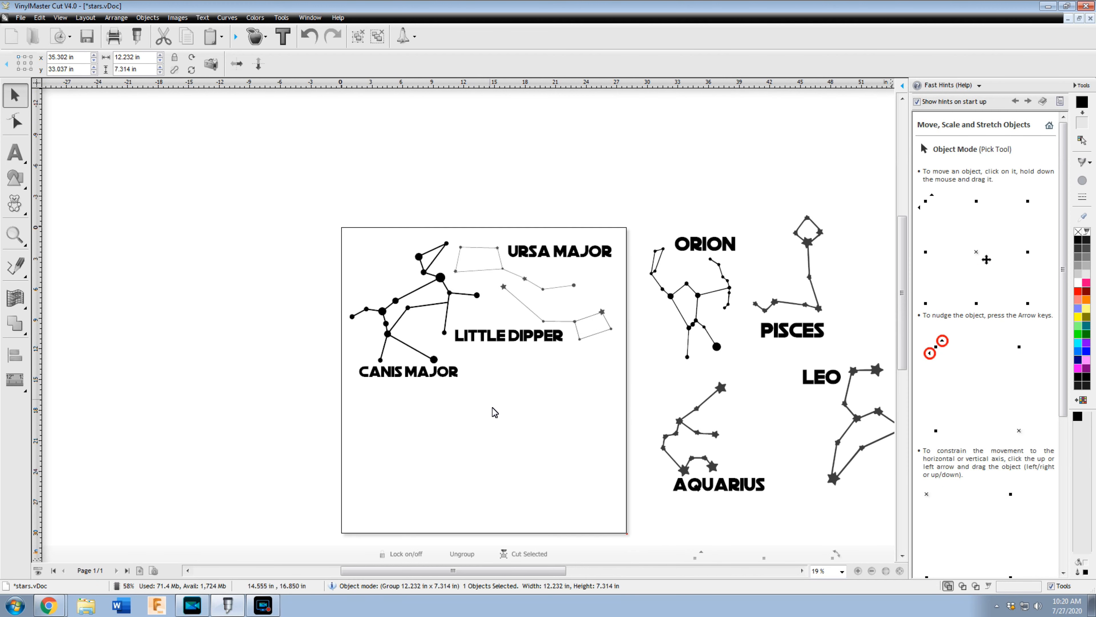
pyautogui.scroll(-1, 714, 541)
pyautogui.moveTo(679, 523); pyautogui.dragTo(427, 396)
pyautogui.click(638, 486)
# Step: Group the Aquarius constellation with its label and place it on the page beside Cassiopeia, below LITTLE DIPPER
pyautogui.moveTo(591, 350); pyautogui.dragTo(692, 474)
pyautogui.rightClick(626, 458)
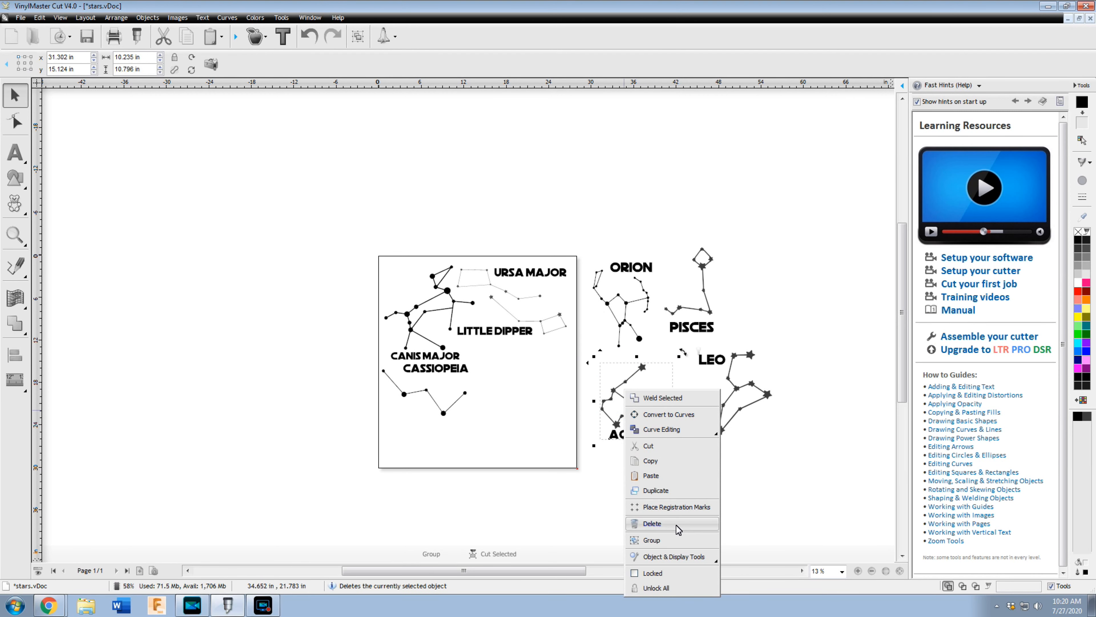
pyautogui.click(672, 540)
pyautogui.moveTo(638, 406); pyautogui.dragTo(519, 383)
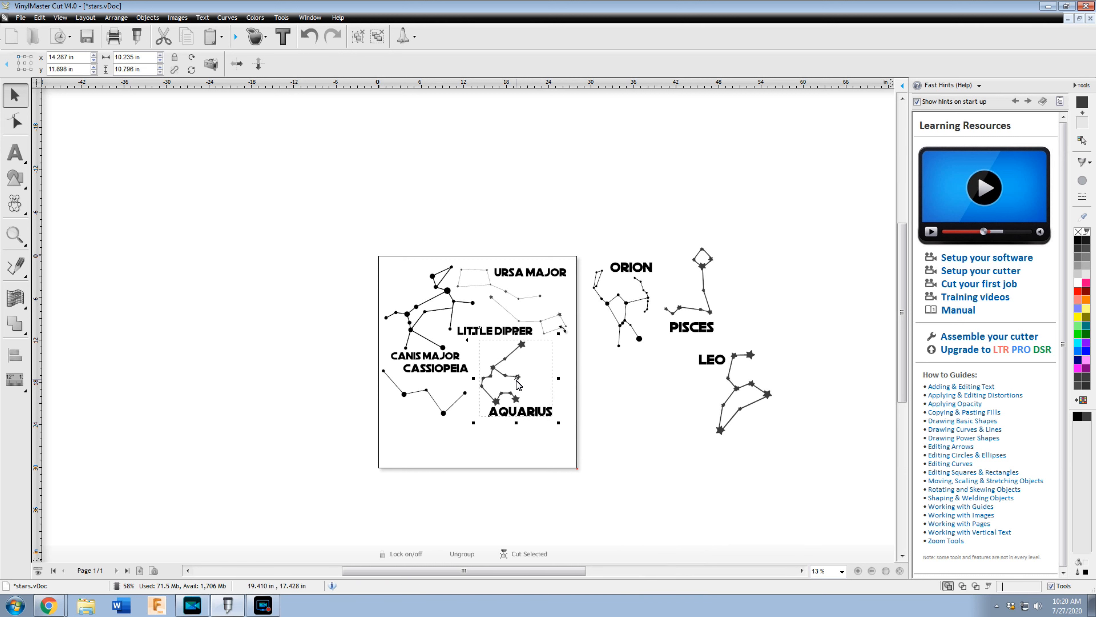
pyautogui.click(680, 481)
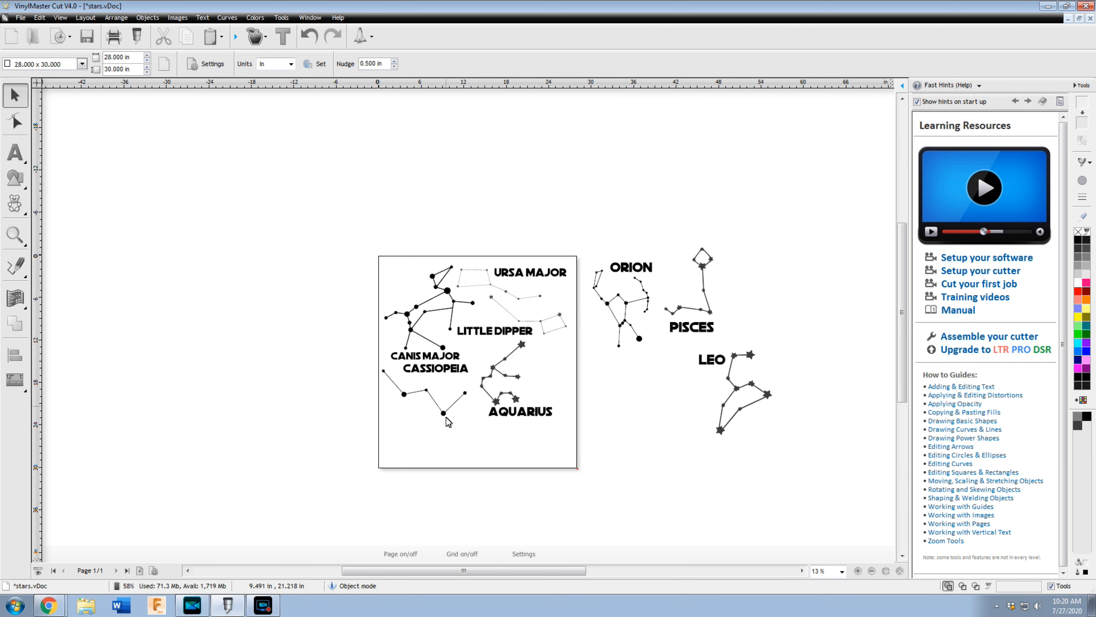
# Step: Set the page height to 50 in
pyautogui.doubleClick(130, 69)
pyautogui.write('50')
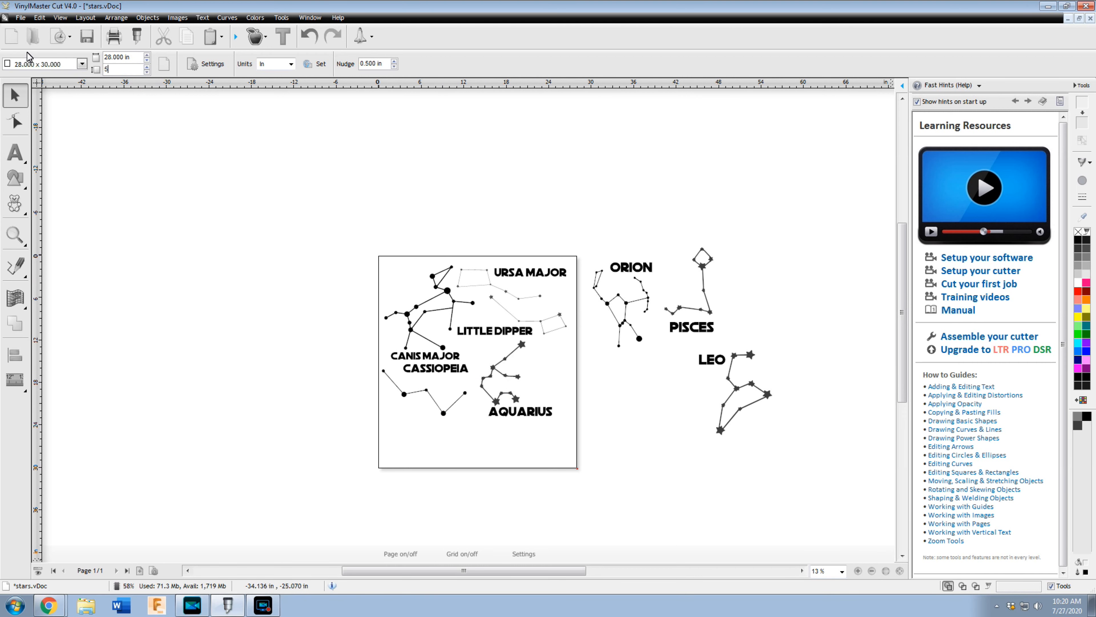
pyautogui.press('Return')
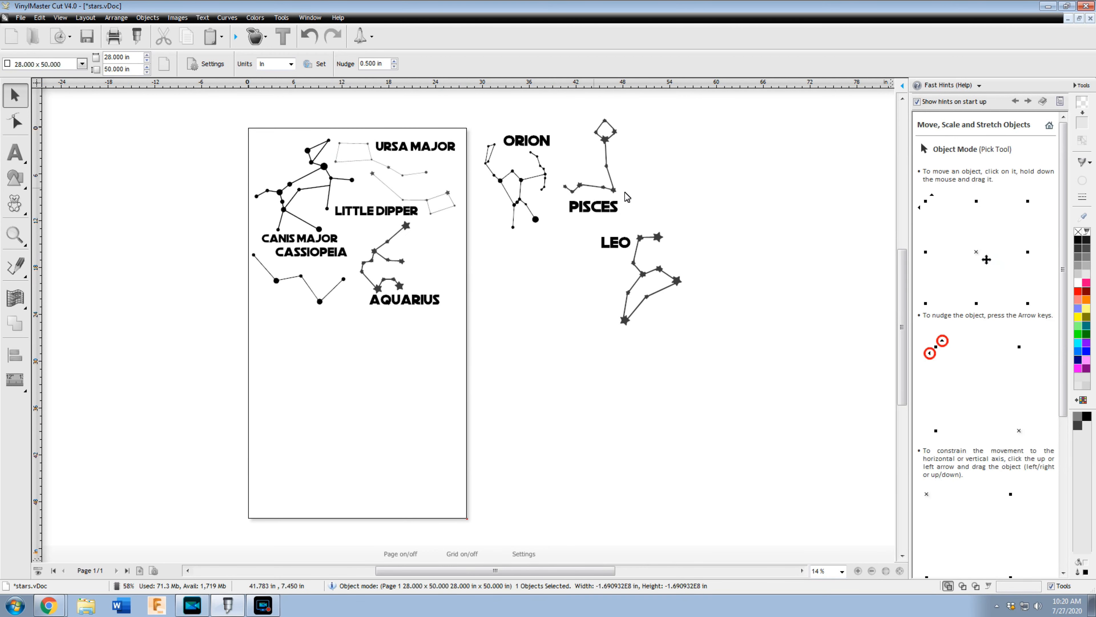
# Step: Move Orion and Pisces with their labels side by side onto the page, beneath Cassiopeia and Aquarius
pyautogui.moveTo(520, 186); pyautogui.dragTo(298, 361)
pyautogui.click(592, 190)
pyautogui.moveTo(592, 170); pyautogui.dragTo(350, 362)
pyautogui.click(640, 277)
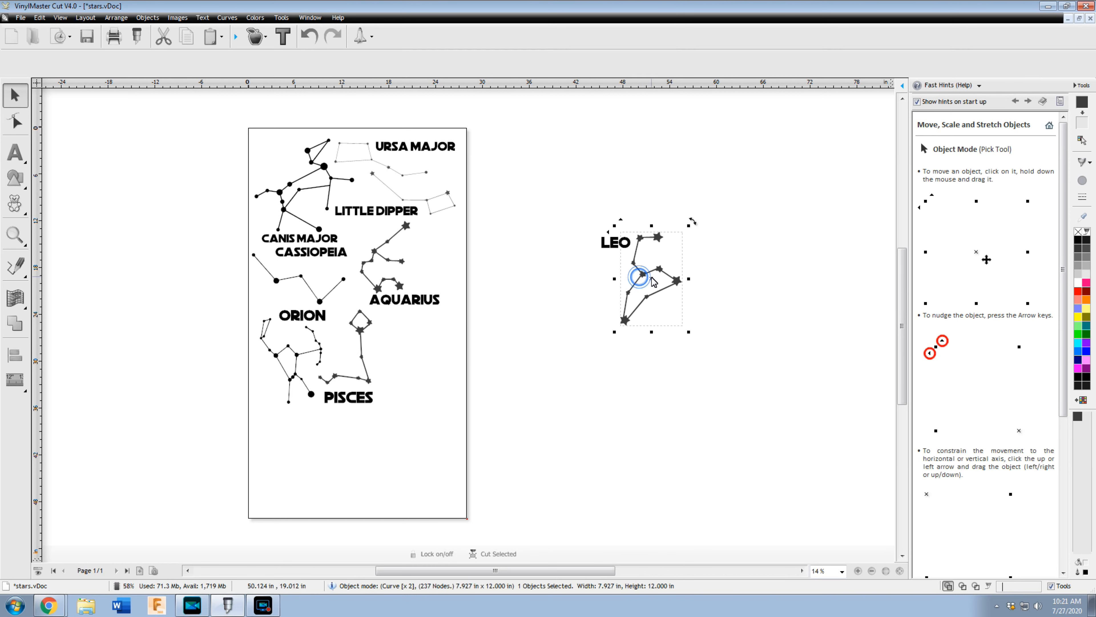
pyautogui.moveTo(654, 282); pyautogui.dragTo(418, 370)
pyautogui.hotkey('ctrl', 'z')
pyautogui.click(729, 378)
# Step: Group the Leo constellation with its label and place it on the page beside Pisces, beneath the AQUARIUS label
pyautogui.moveTo(728, 377); pyautogui.dragTo(531, 163)
pyautogui.rightClick(659, 279)
pyautogui.click(689, 433)
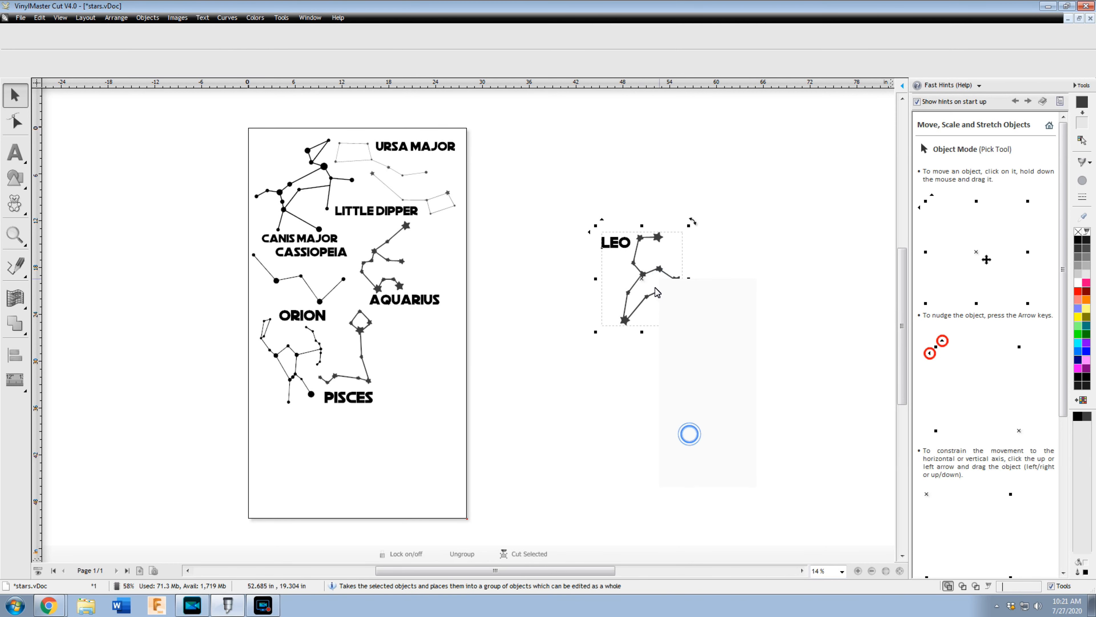
pyautogui.moveTo(657, 292); pyautogui.dragTo(420, 361)
pyautogui.click(534, 364)
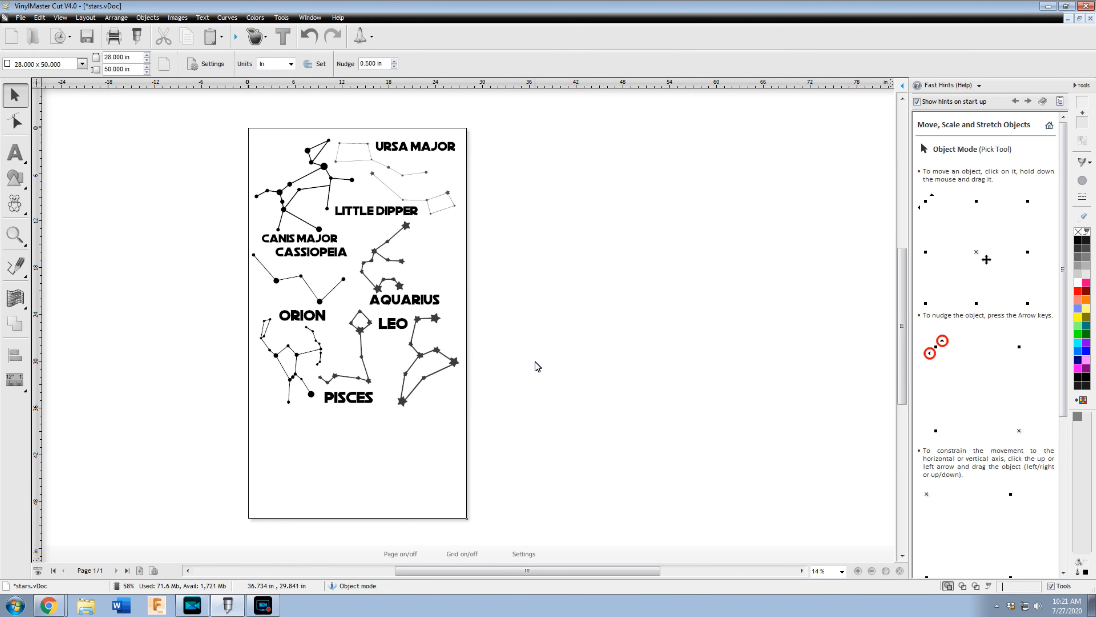